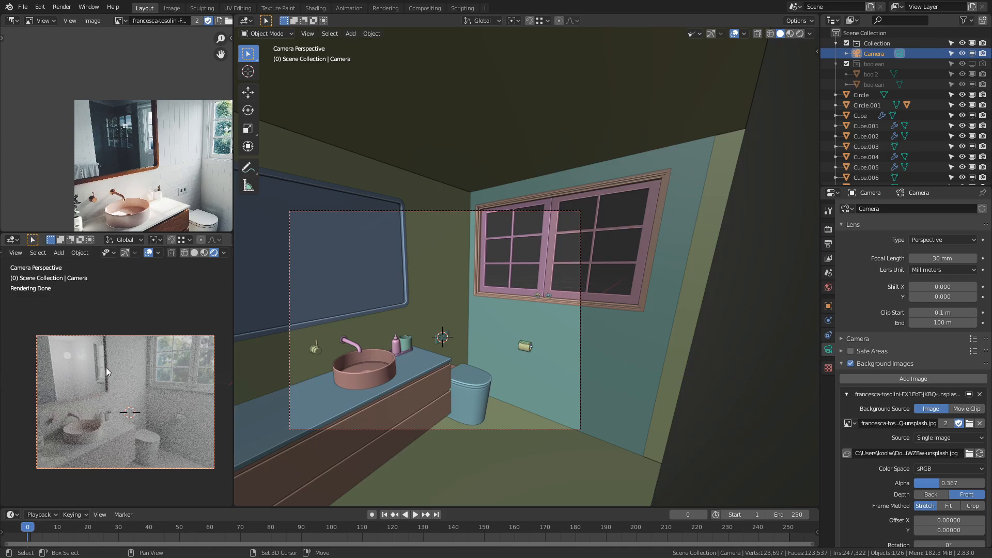
Step: Raise the opacity of the camera's background reference image to about 0.856
left_click_drag(945, 482, 971, 482)
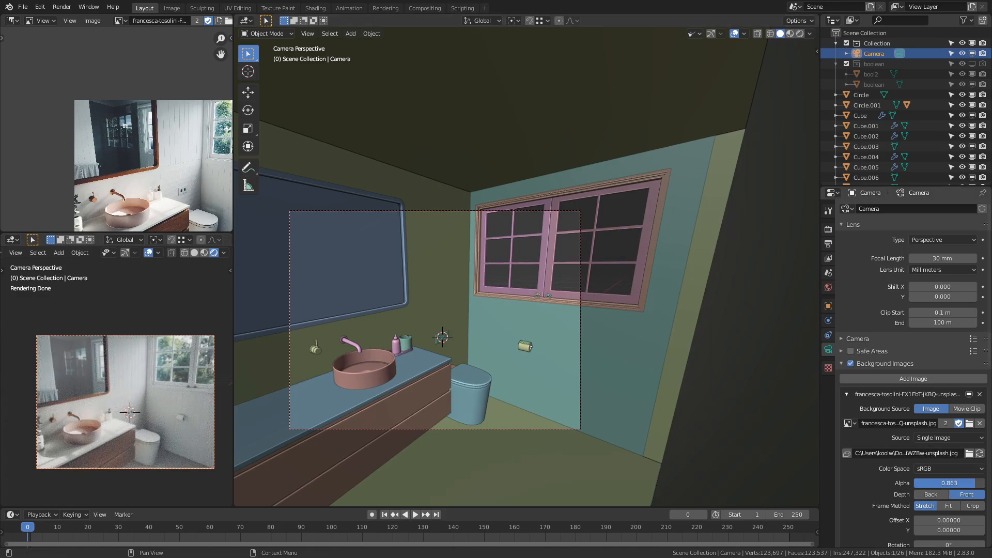
left_click(884, 50)
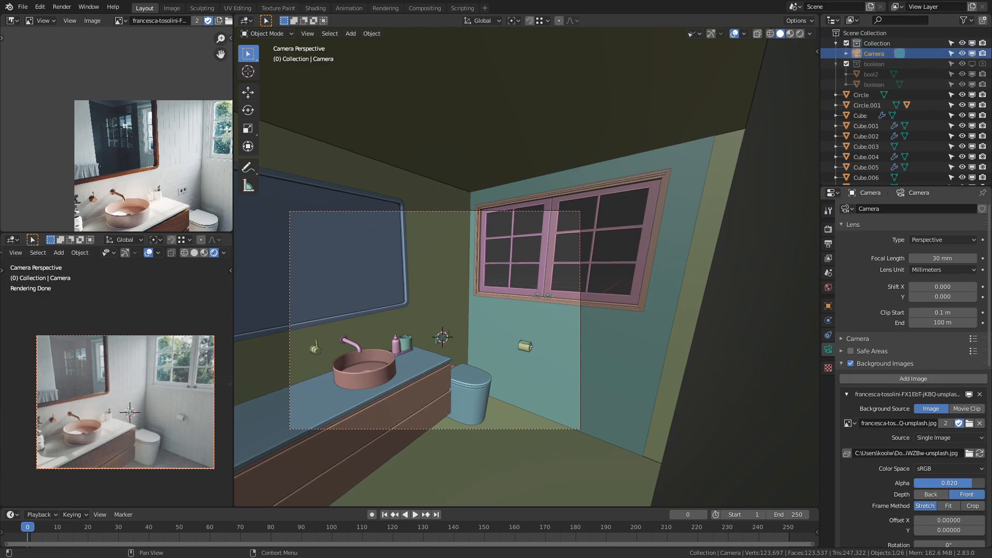
left_click_drag(975, 483, 975, 483)
Step: Add a 2 m cube at the 3D cursor, beside the window near the room's corner
scroll(103, 362, "up", 3)
middle_click_drag(641, 288, 579, 278)
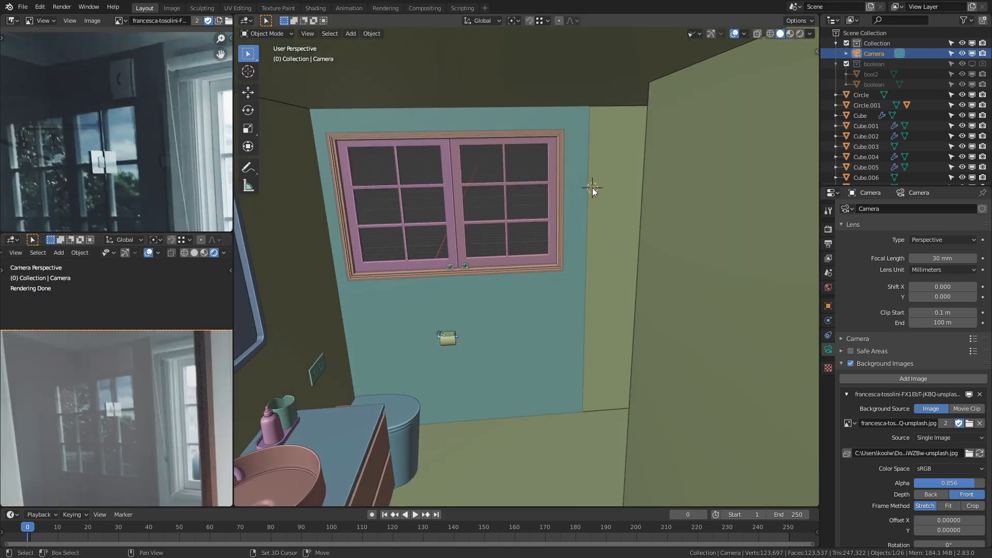
key("shift+a")
mouse_move(605, 208)
left_click(640, 222)
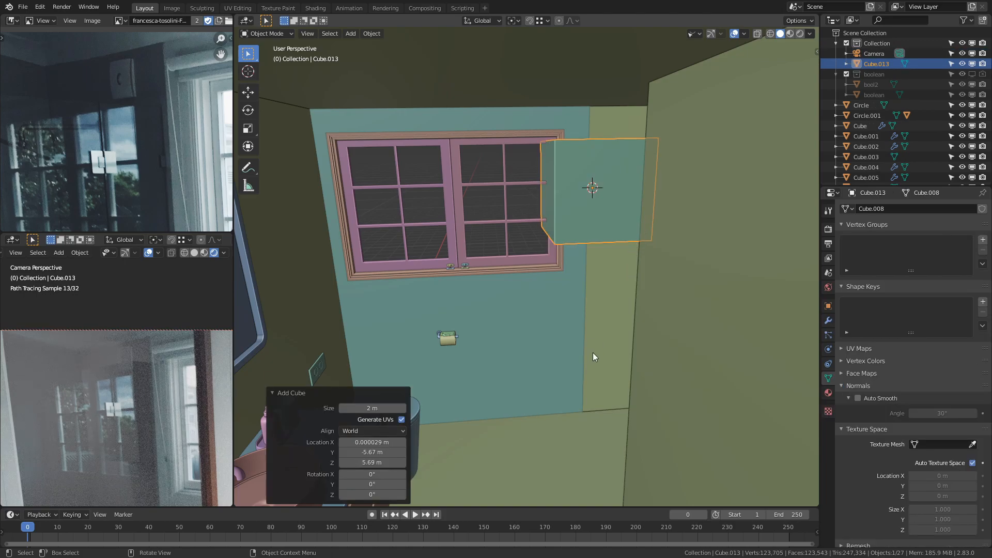
Step: Give the cube a new material named black and set its base color to a saturated blue
middle_click_drag(532, 391, 383, 432, "shift")
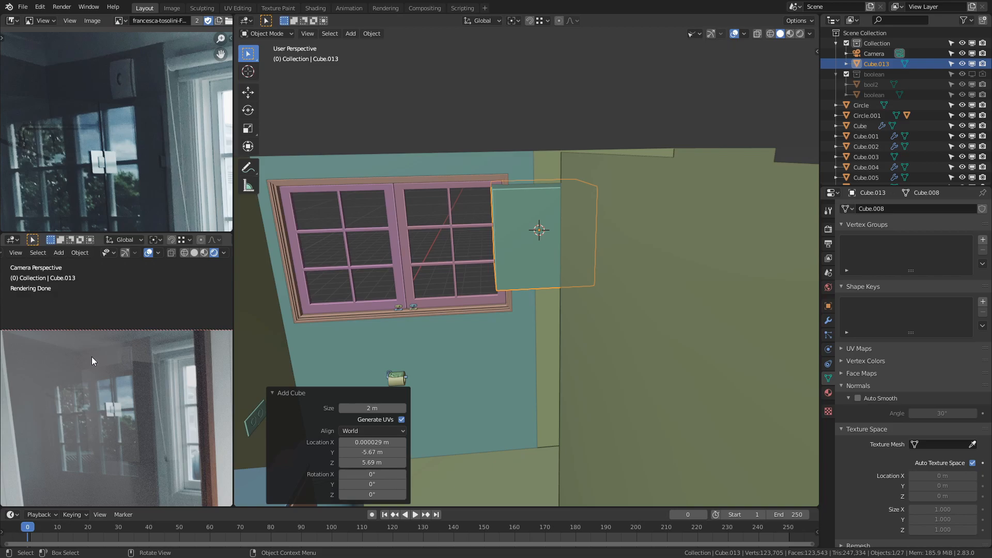
left_click(828, 392)
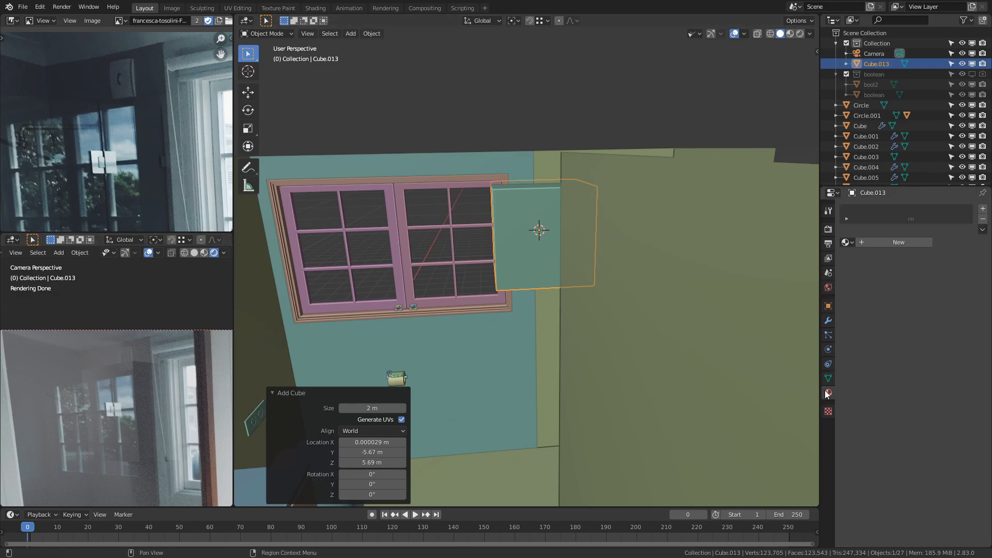
left_click(844, 243)
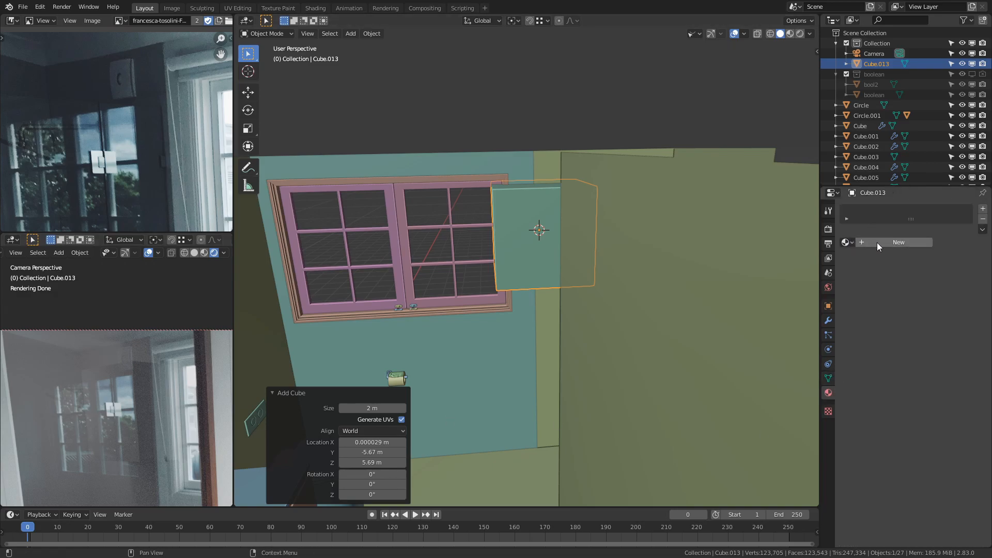
left_click(875, 244)
left_click(870, 244)
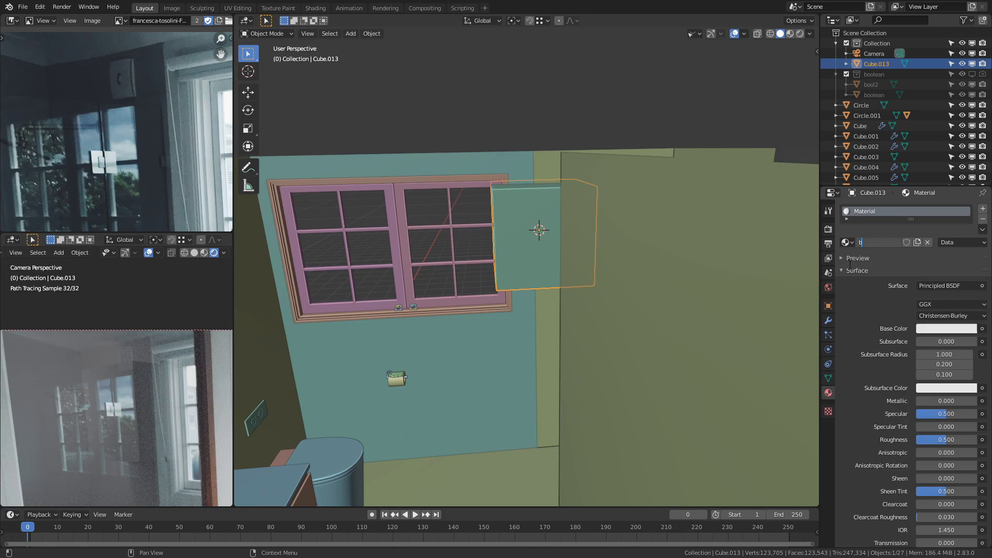
left_click(953, 332)
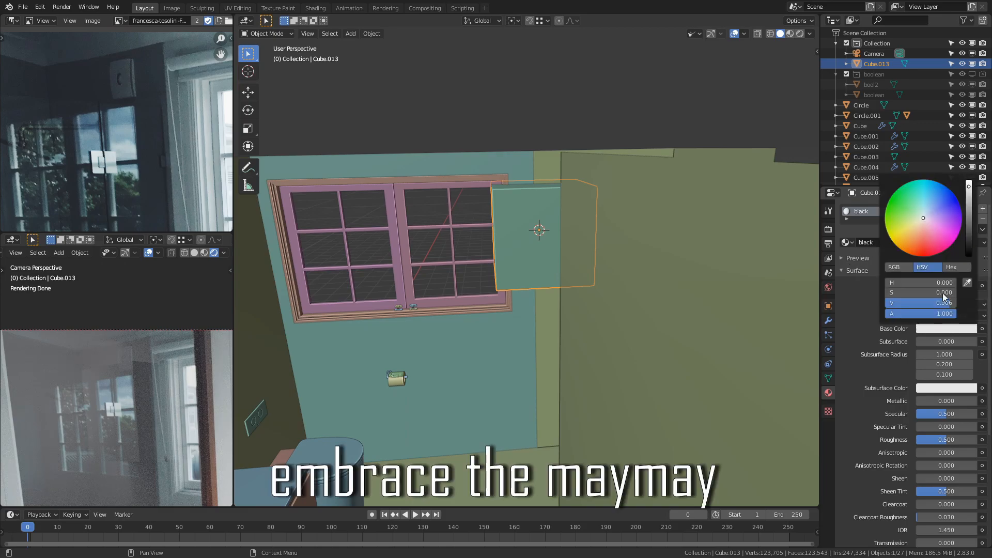
left_click_drag(935, 209, 961, 197)
Step: Shrink the cube's mesh in Edit Mode by a factor of about 0.063 and again by about 0.349
scroll(489, 310, "up", 3)
middle_click_drag(500, 321, 512, 408, "shift")
key("Tab")
key("s")
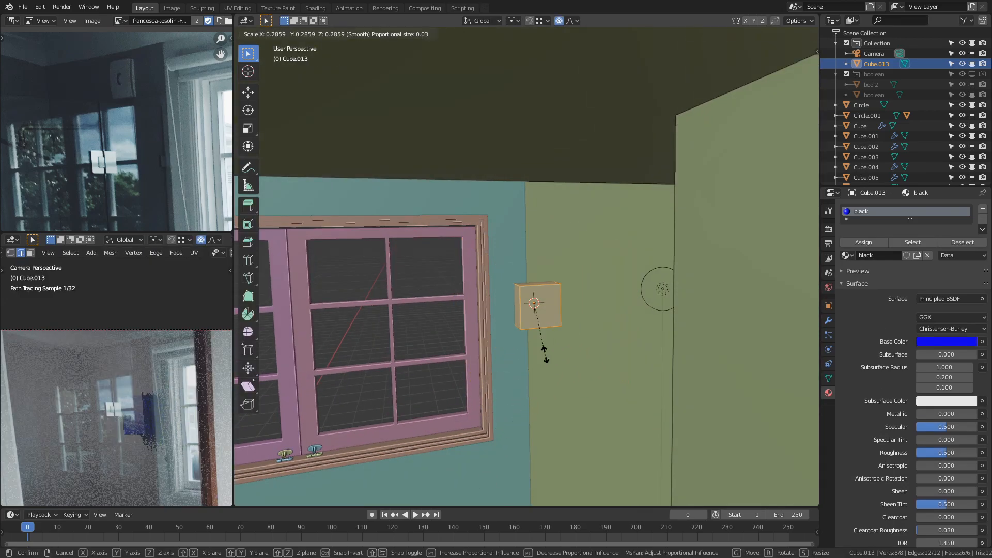
left_click(528, 314)
scroll(542, 267, "up", 2)
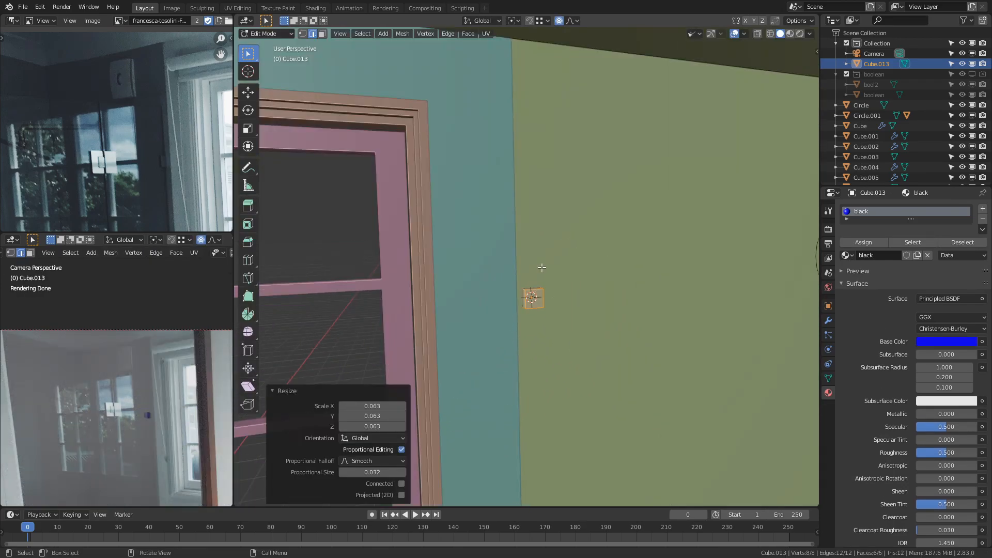
key("KP_Decimal")
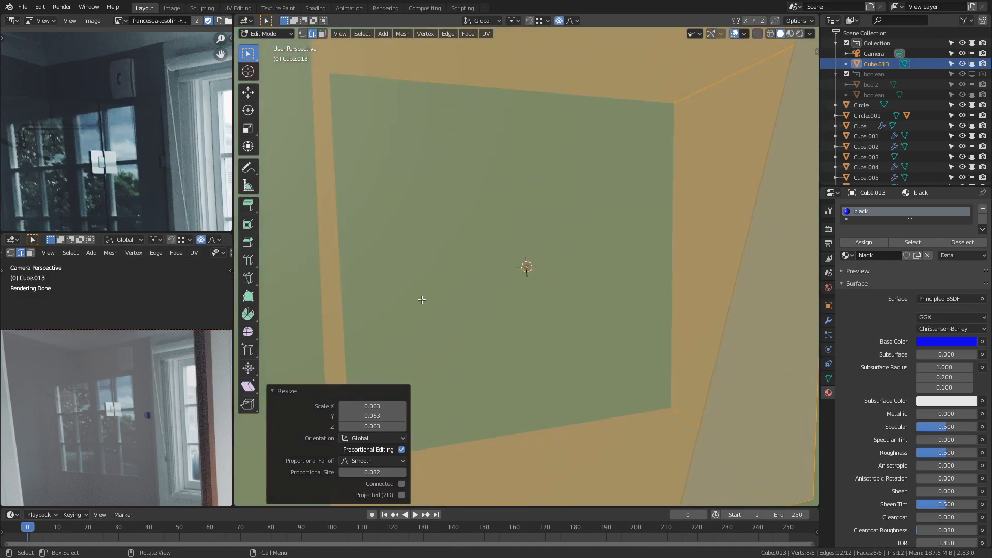
scroll(418, 302, "down", 6)
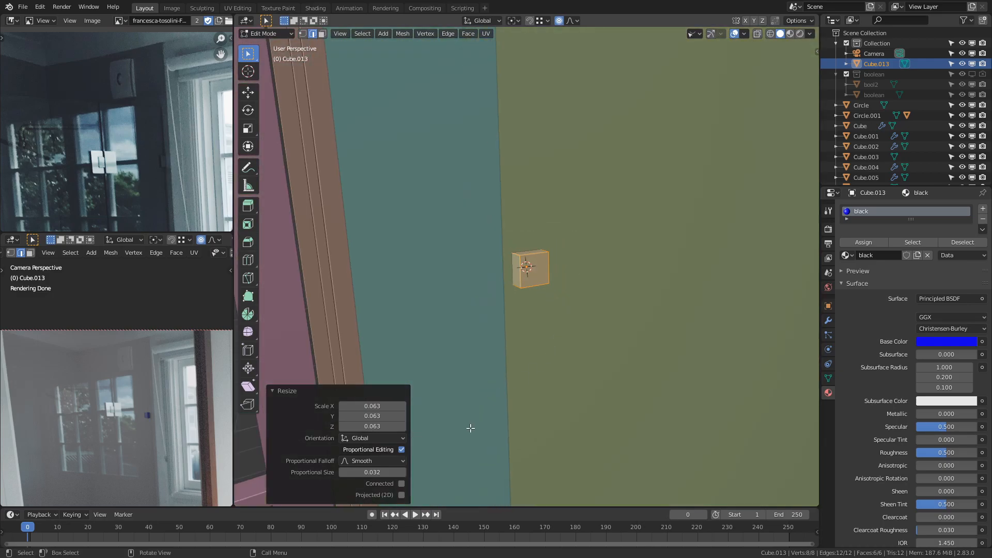
key("s")
left_click(549, 315)
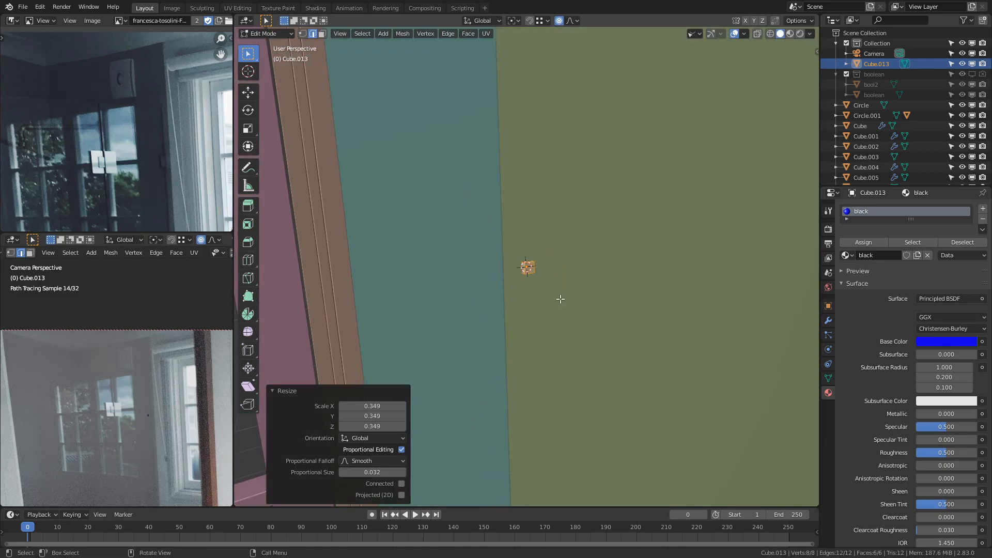
Step: Raise the small cube about 0.864 m along Z, matching it to the mirror reflection in the camera render
scroll(92, 442, "up", 5)
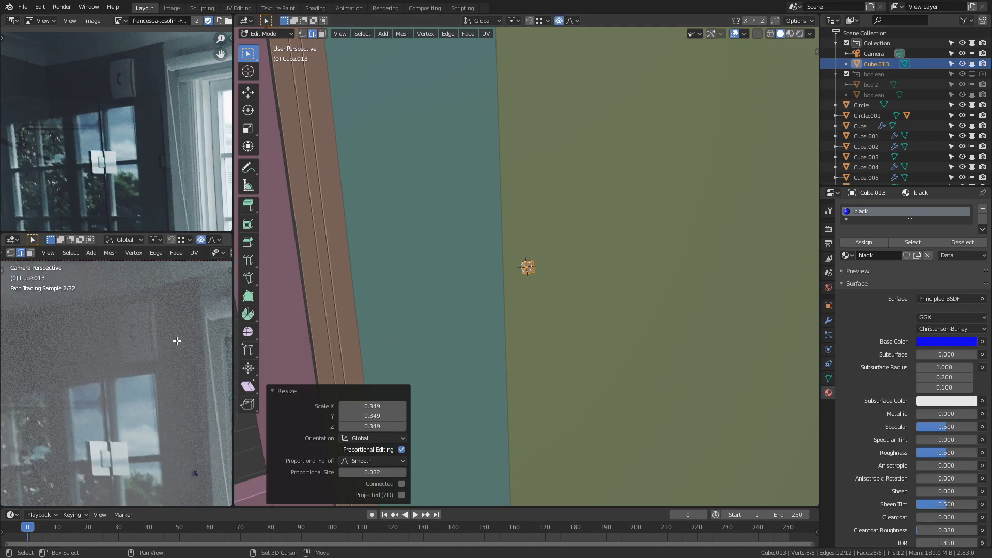
scroll(91, 442, "up", 3)
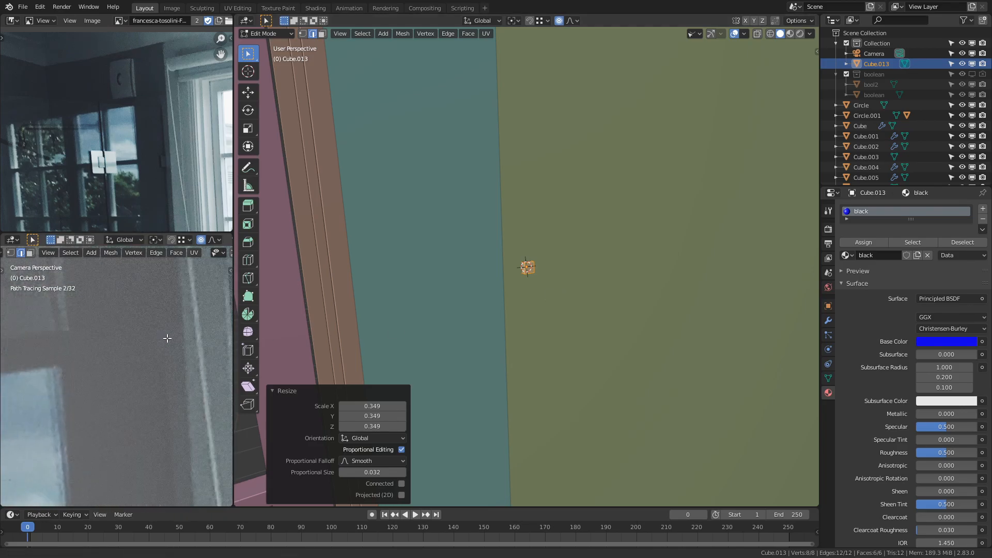
scroll(73, 337, "down", 4)
scroll(124, 348, "up", 2)
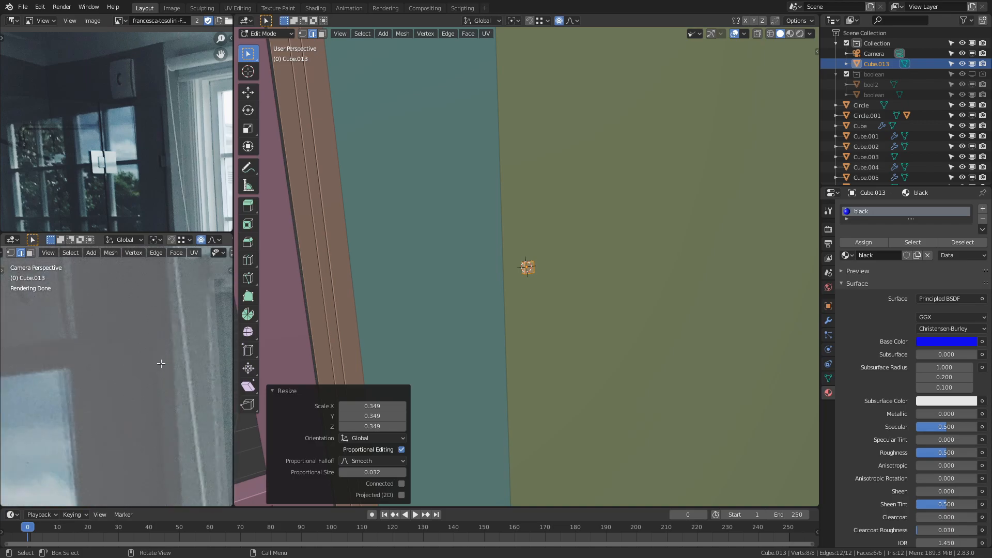
key("g")
key("z")
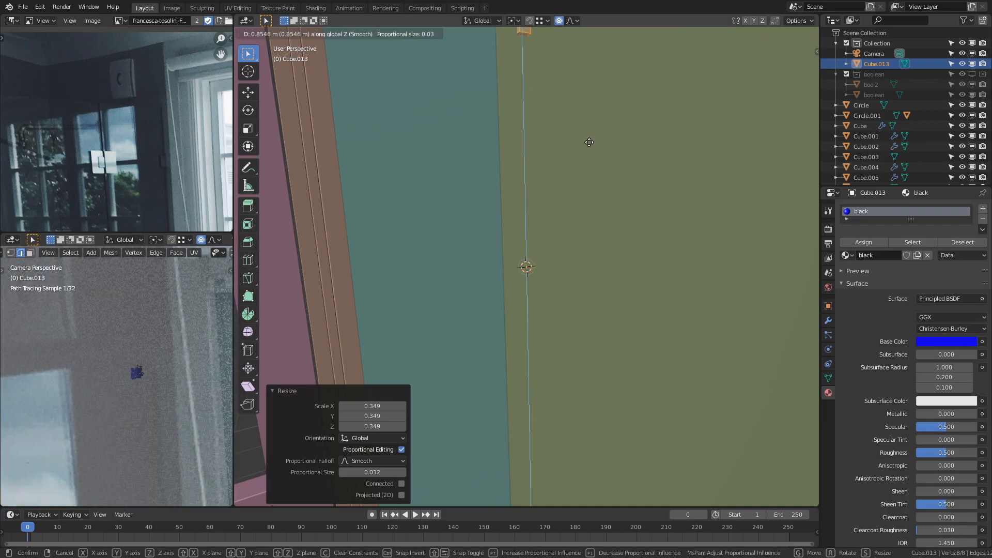
left_click(590, 139)
Step: Fine-tune the small cube's position along Y near the wall corner and lower it about 0.056 m along Z
middle_click_drag(603, 95, 576, 246, "shift")
key("g")
key("y")
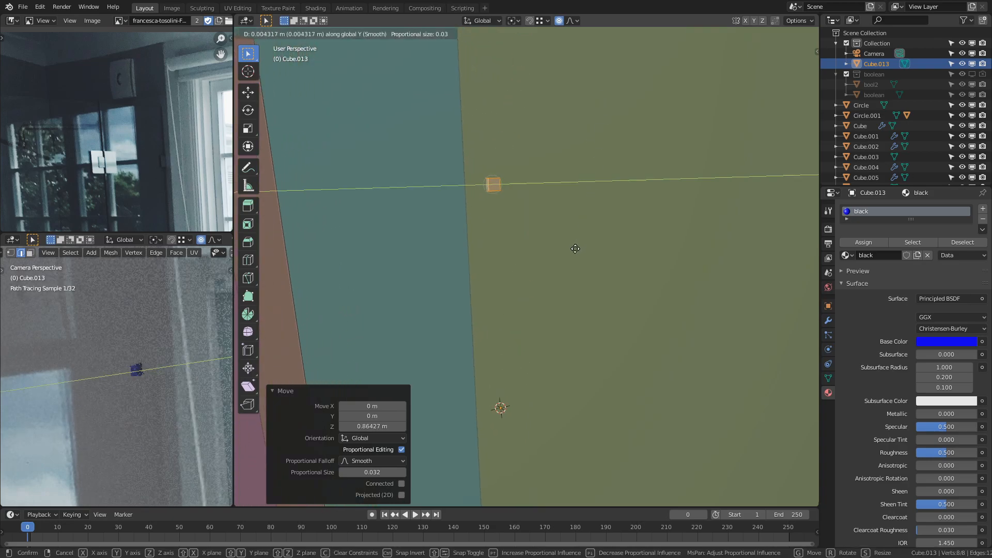
left_click(554, 251)
key("g")
key("z")
left_click(548, 269)
key("g")
key("x")
key("y")
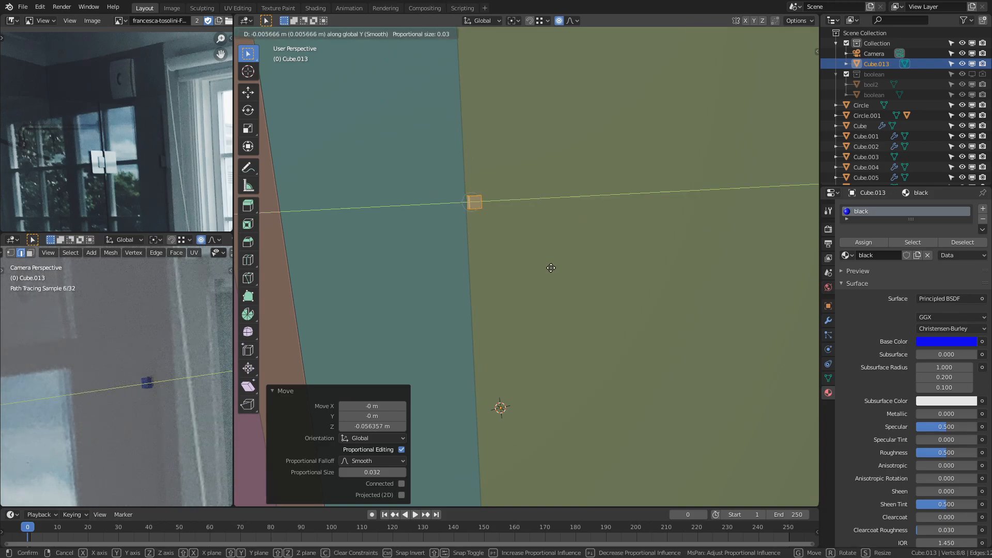
left_click(556, 268)
Step: Extend the cube's bottom face about 6.48 m down to the floor corner, with proportional editing off and snapping on
key("3")
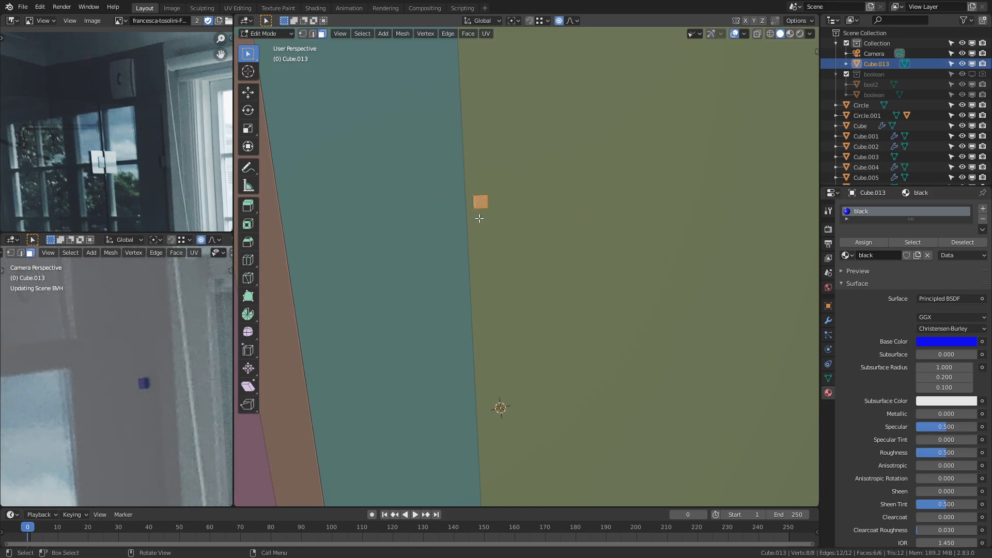
middle_click_drag(481, 207, 485, 243)
scroll(486, 194, "down", 5)
left_click(559, 22)
left_click(529, 21)
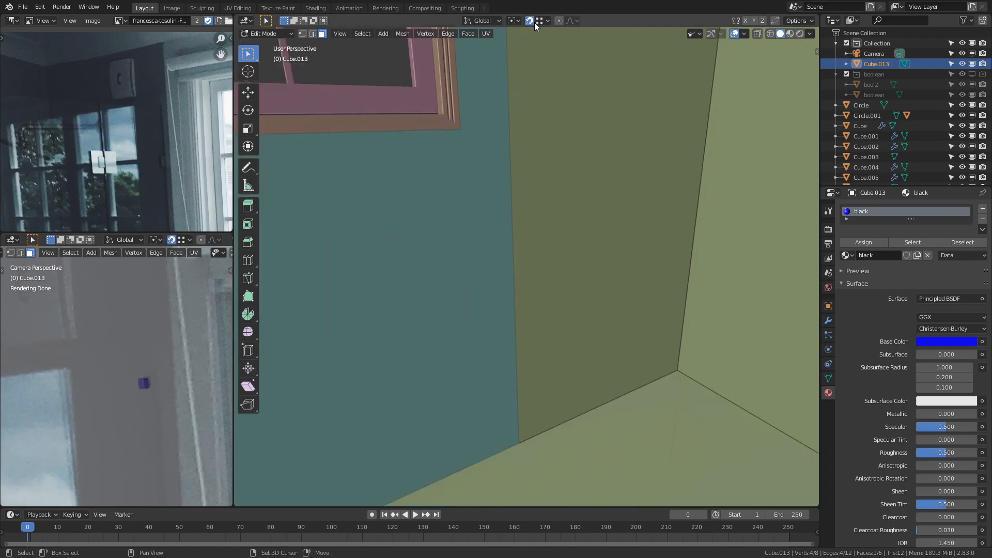
key("g")
key("z")
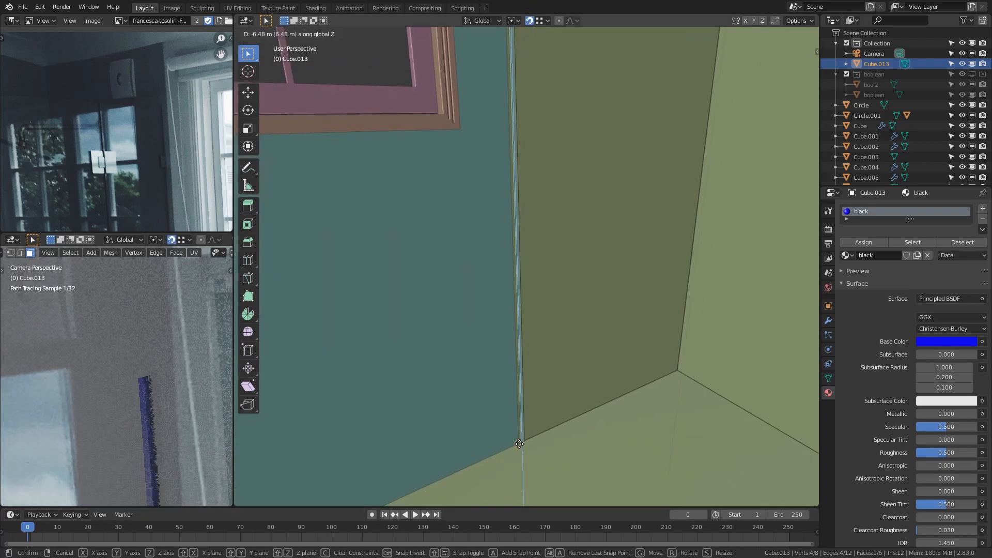
left_click(519, 444)
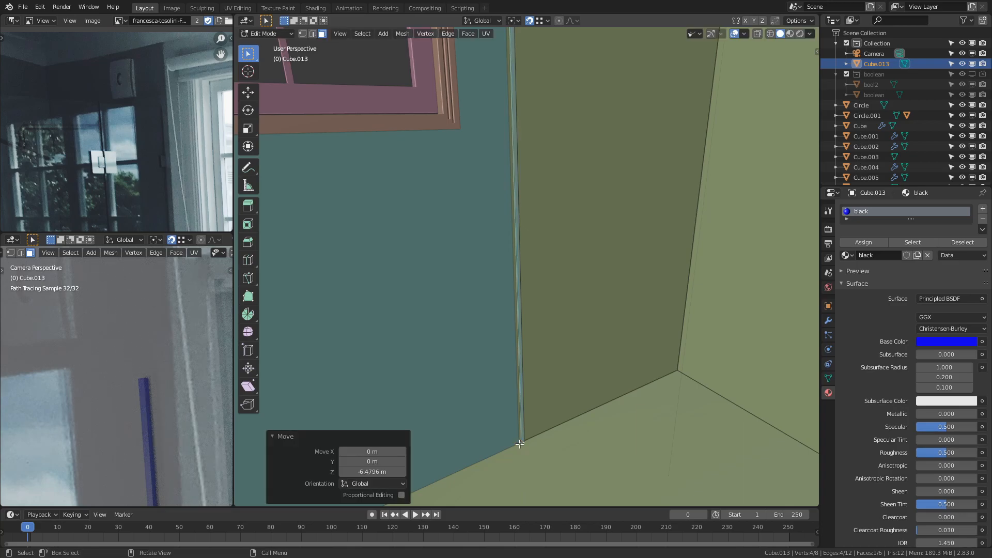
middle_click_drag(554, 414, 536, 265)
mouse_move(531, 375)
middle_mouse_down()
mouse_move(521, 377)
mouse_move(520, 360)
middle_mouse_up()
key("g")
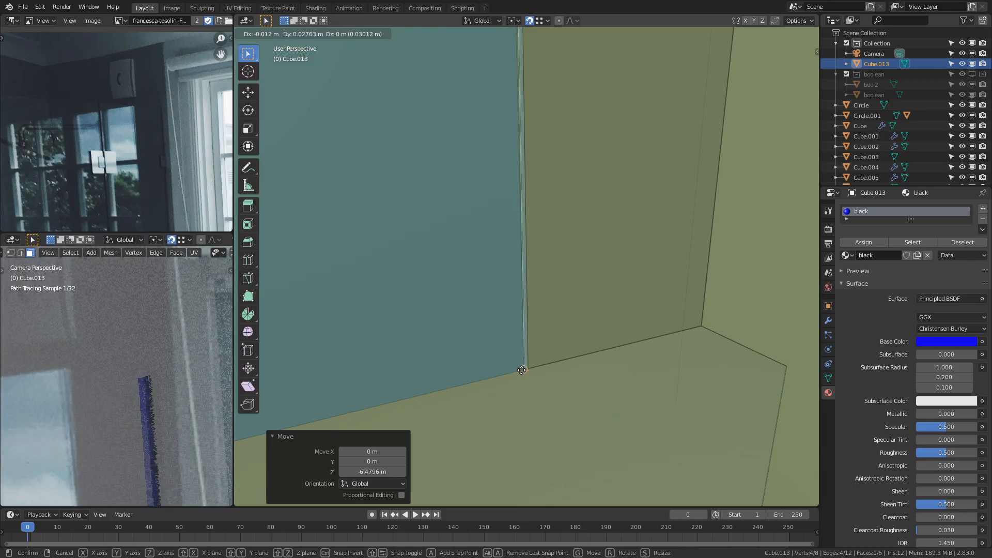
key("Escape")
Step: Move the strip's long room-facing side face about -0.888 m along X to widen it into a panel
middle_click_drag(531, 349, 484, 322)
scroll(499, 167, "up", 3)
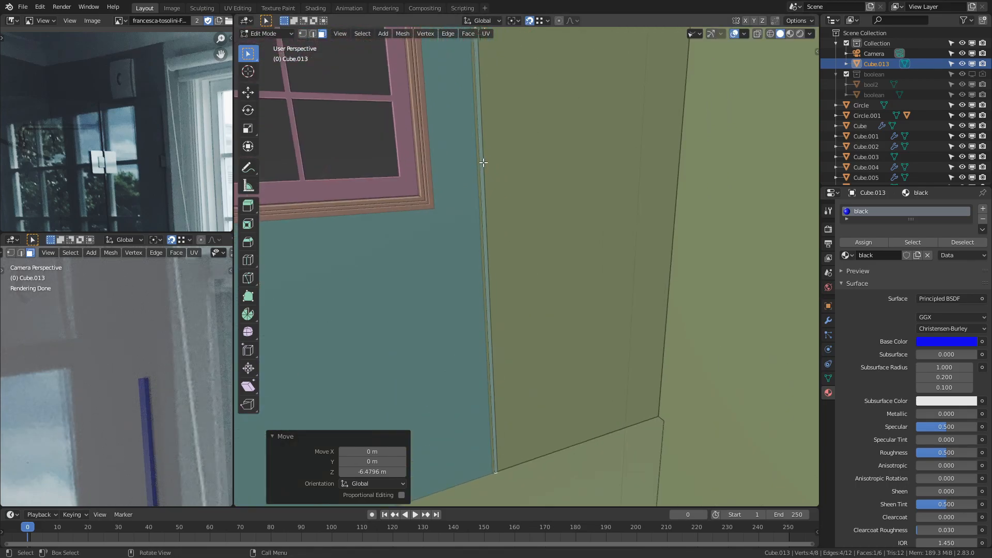
left_click(479, 164)
left_click(482, 164)
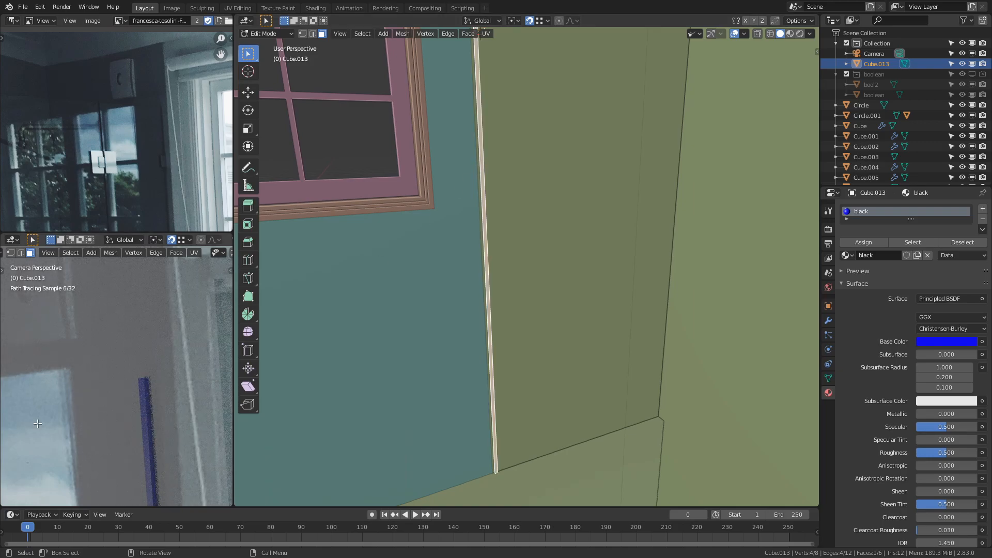
scroll(170, 341, "down", 6)
key("g")
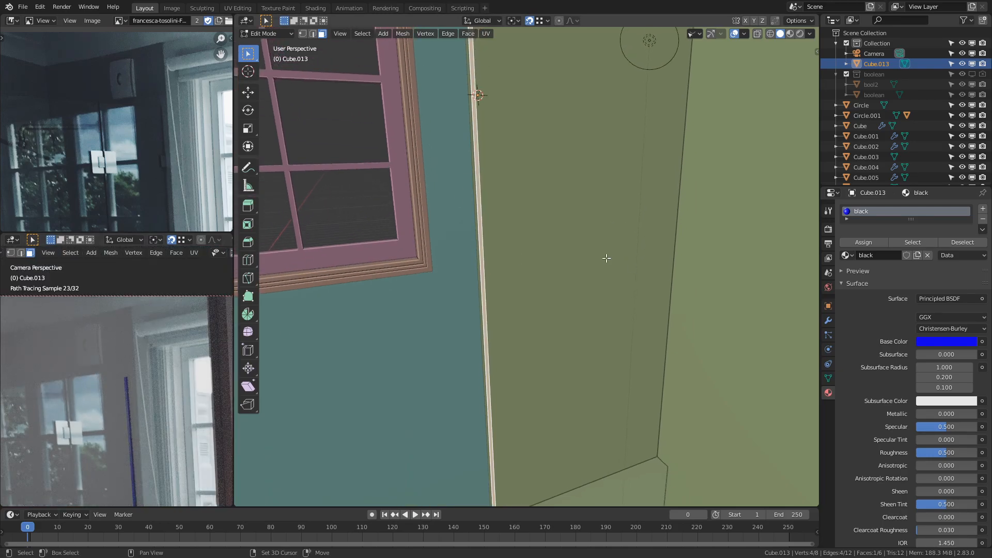
key("x")
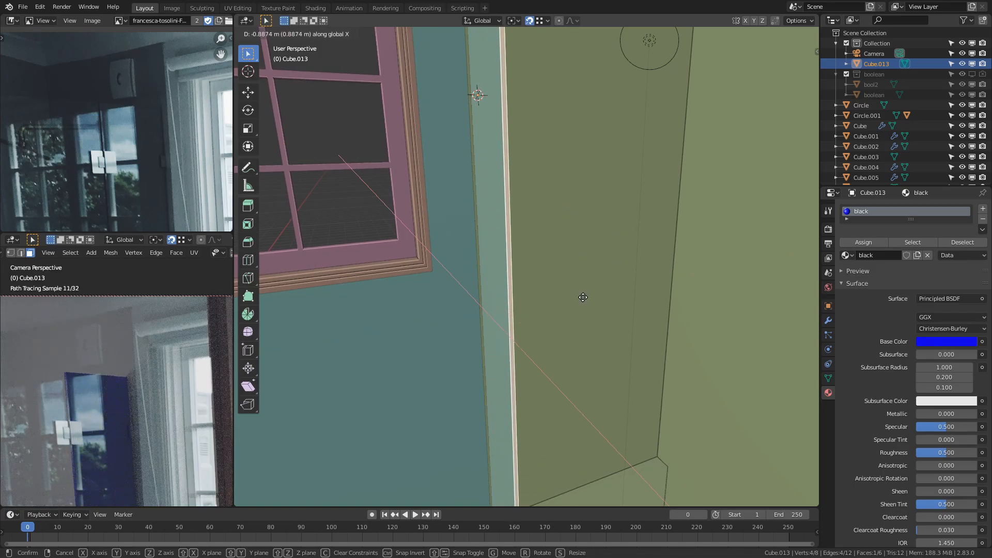
left_click(583, 297)
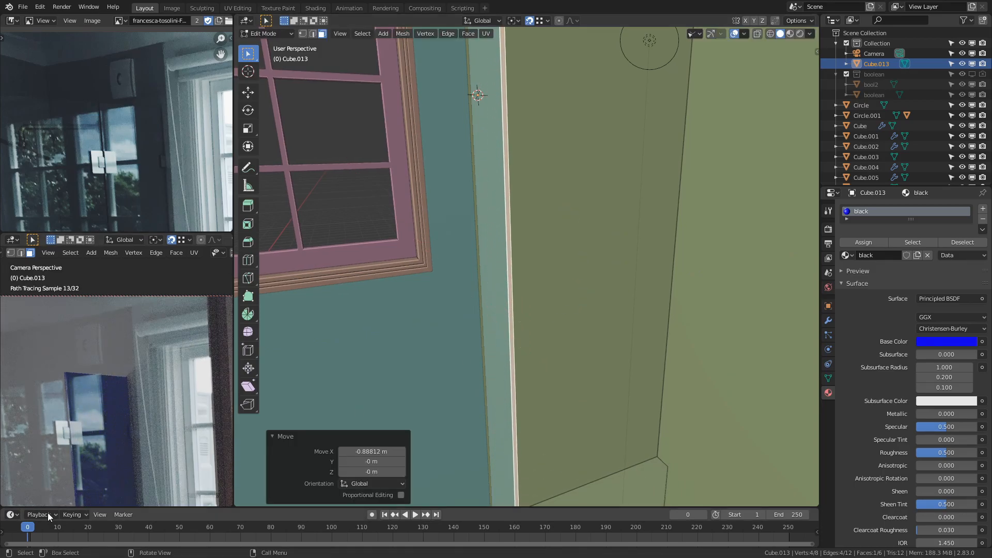
Step: Duplicate the tall panel in Object Mode and offset the copy about -0.955 m along X beside the original
key("Tab")
scroll(540, 277, "down", 6)
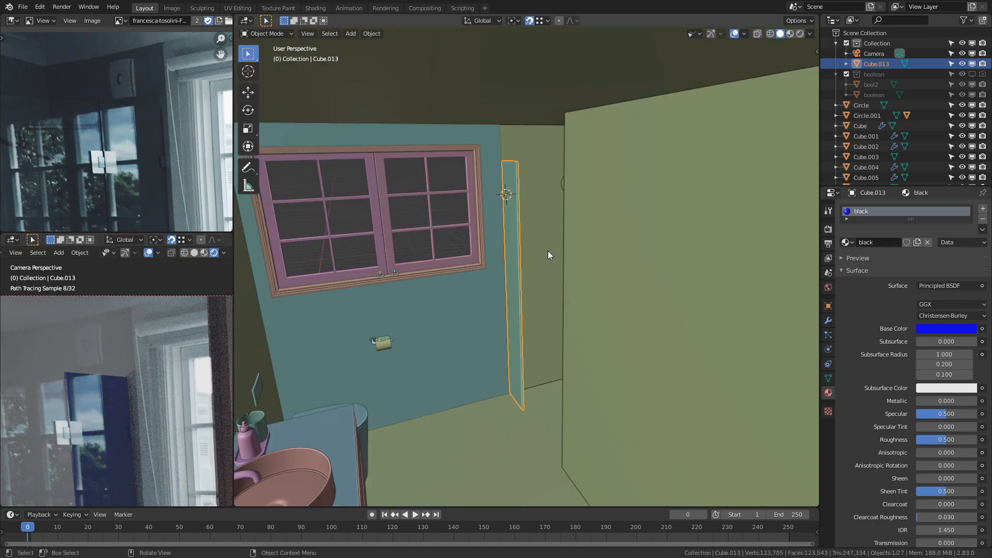
key("shift+d")
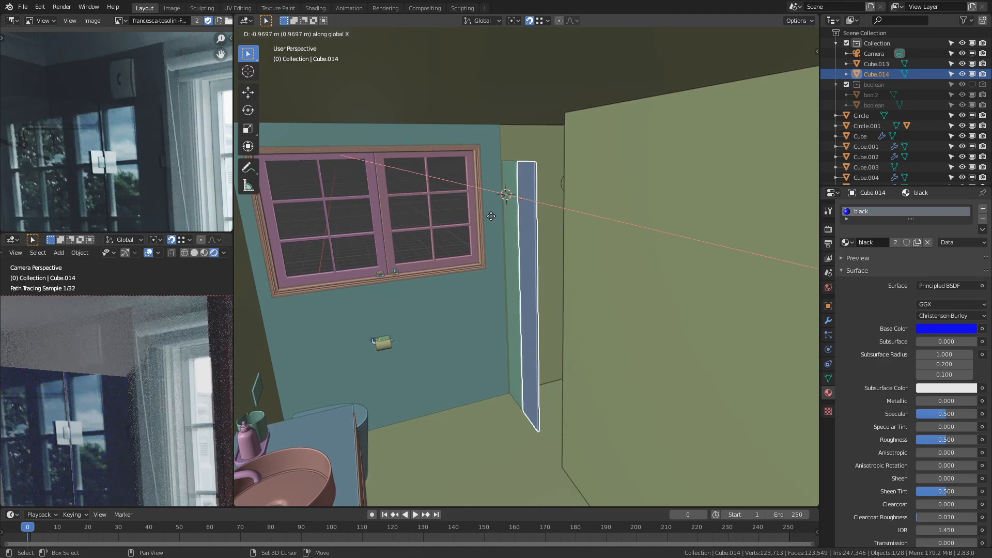
left_click(489, 218)
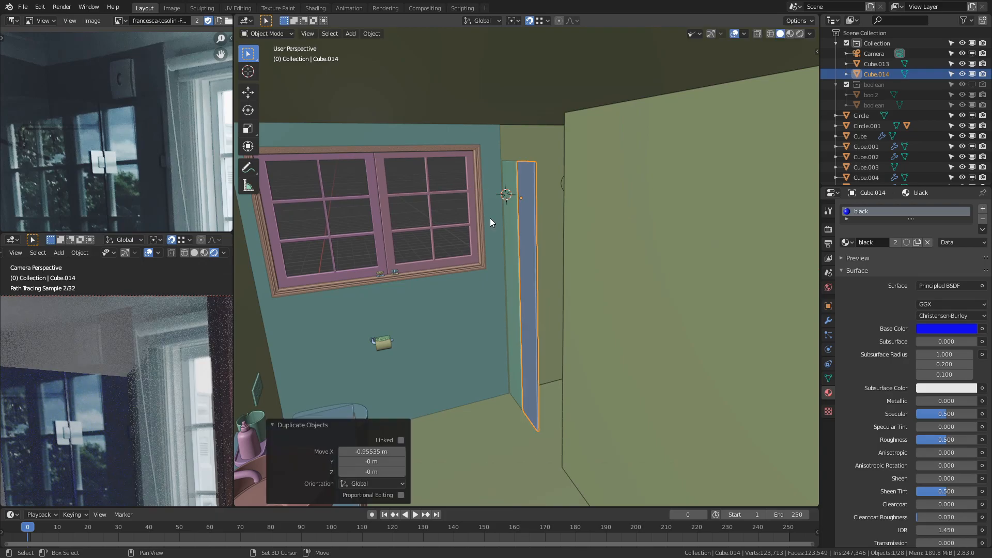
Step: Move the copied panel's outer side face about -1.311 m along X so the panel reaches the floor corner
middle_click_drag(522, 238, 469, 270)
scroll(616, 223, "up", 4)
key("Tab")
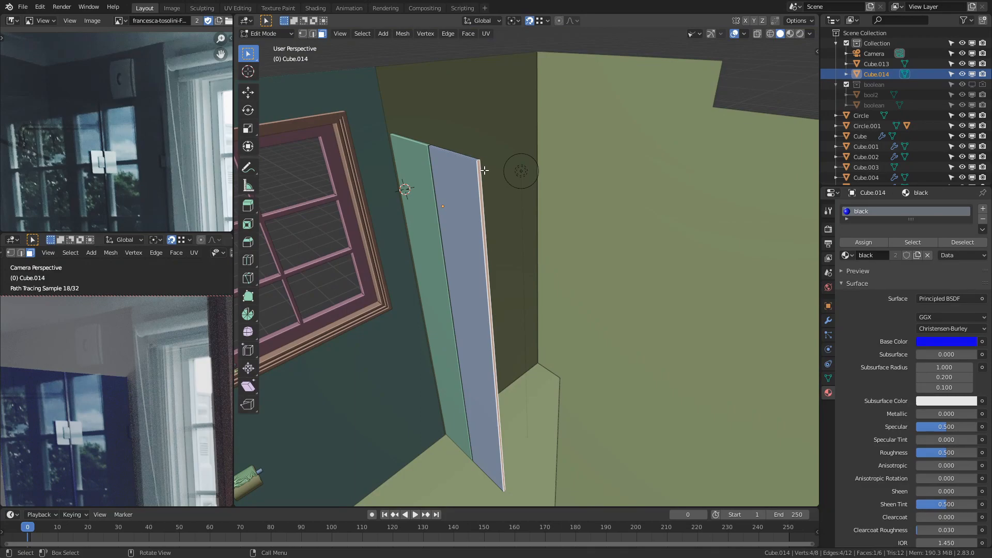
middle_click_drag(562, 442, 522, 323, "shift")
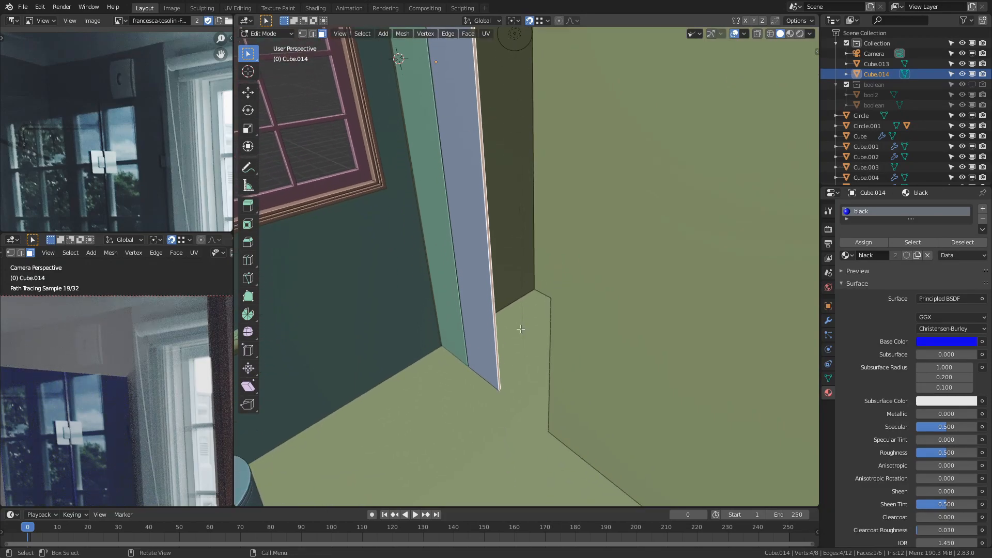
key("g")
key("x")
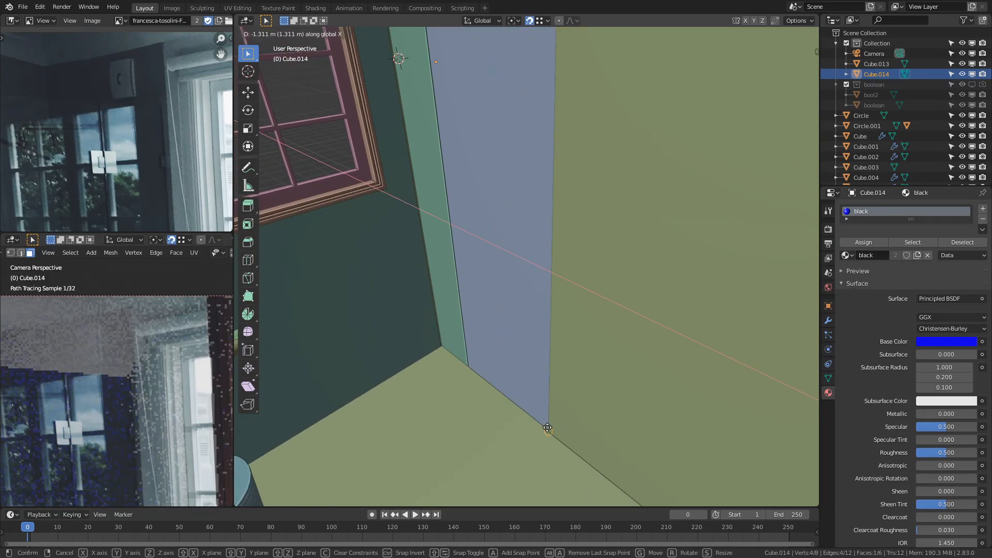
left_click(549, 434)
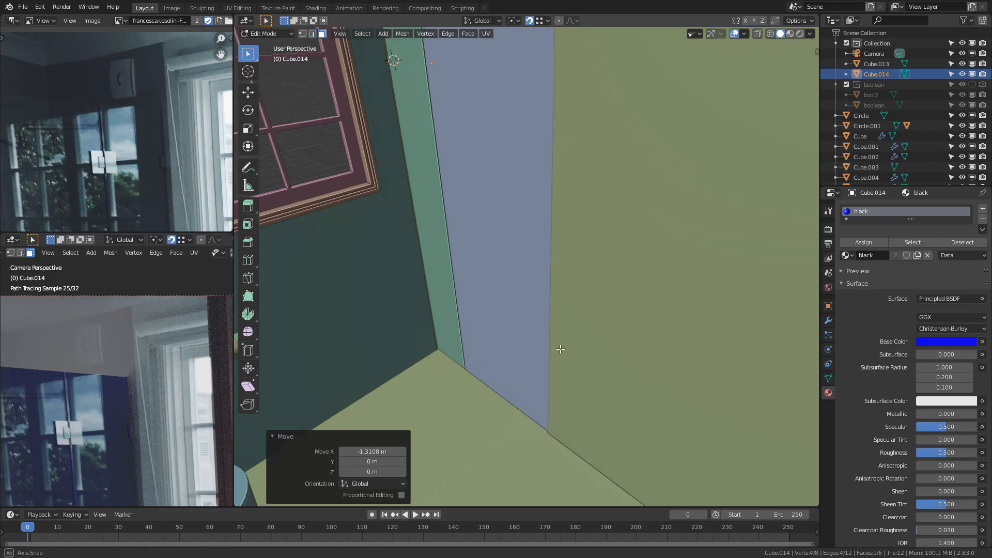
middle_click_drag(557, 352, 658, 343)
key("Tab")
Step: Nudge the narrow panel's side face slightly along X beside the wide panel, with snapping off
middle_click_drag(532, 282, 472, 193)
left_click(489, 195)
scroll(488, 193, "up", 2)
left_click(480, 157)
middle_click_drag(479, 157, 405, 201)
scroll(399, 223, "down", 4)
key("Tab")
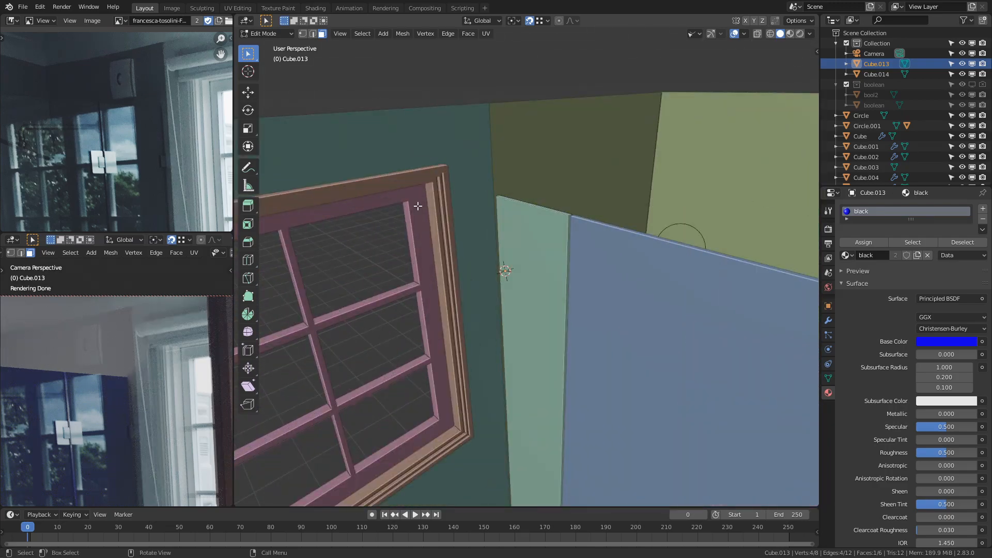
key("shift+Tab")
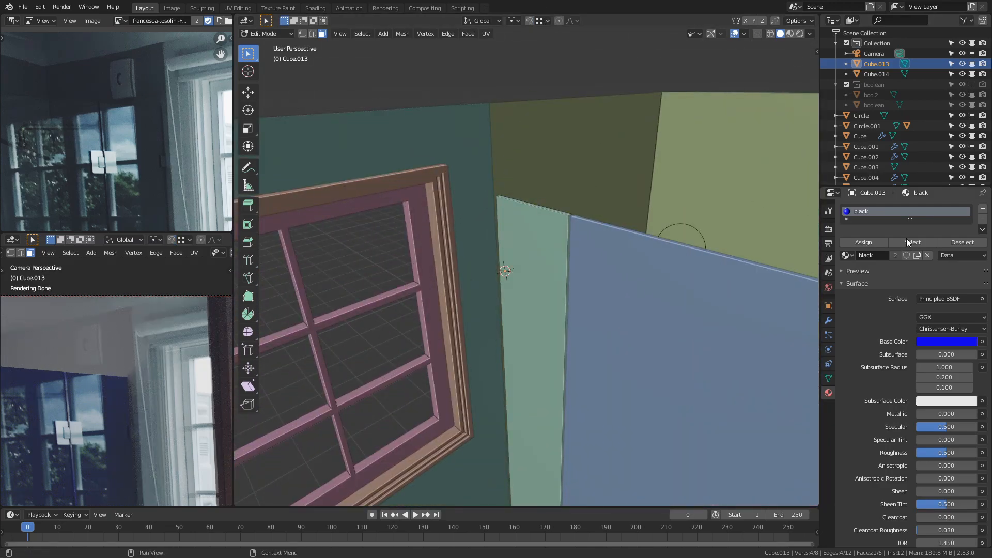
key("n")
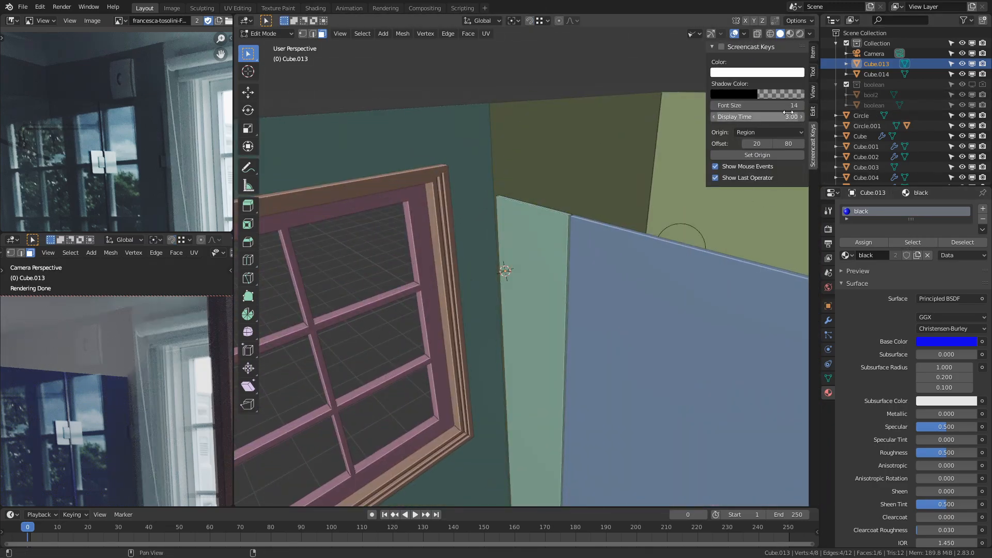
key("n")
scroll(451, 189, "up", 5)
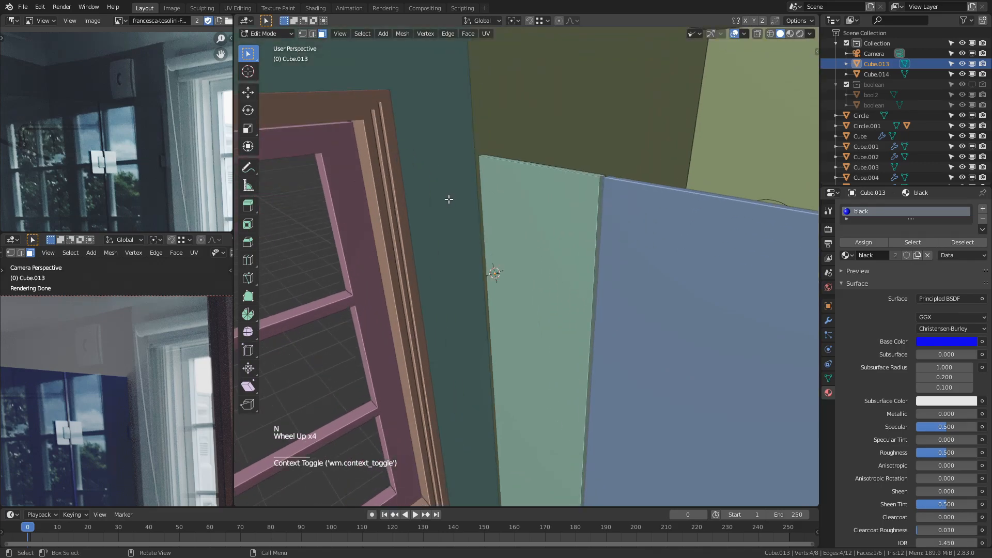
key("g")
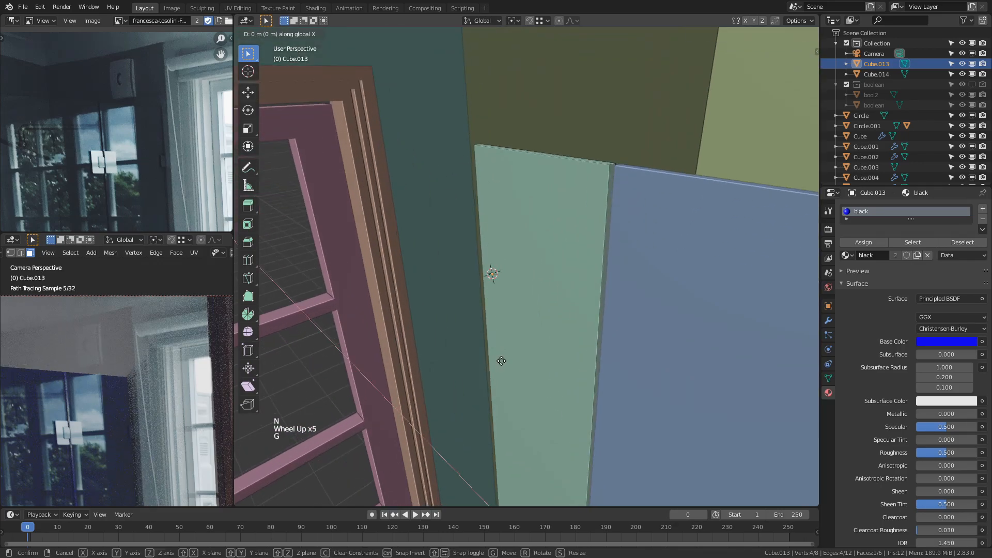
left_click(524, 387)
key("Tab")
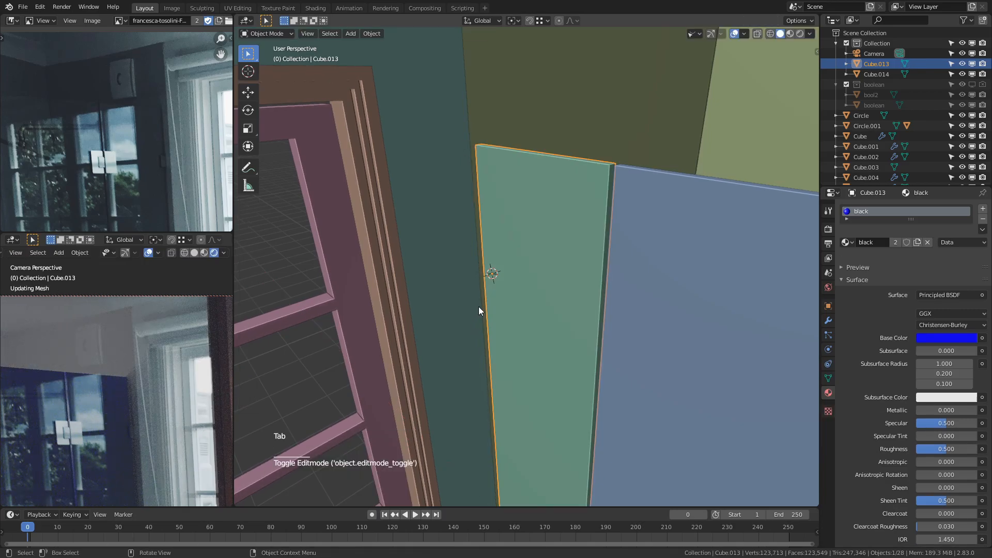
Step: Add a cube at the 3D cursor beside the narrow panel and scale its mesh down to a small block
middle_click_drag(479, 308, 548, 204, "shift")
key("shift+a")
mouse_move(548, 204)
left_click(597, 214)
key("Tab")
key("Tab")
key("s")
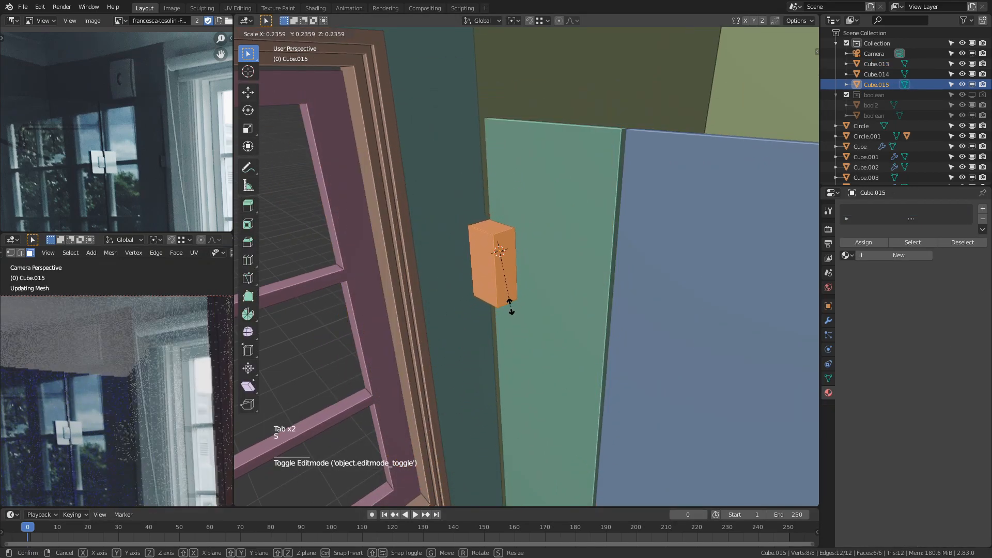
left_click(500, 281)
key("Tab")
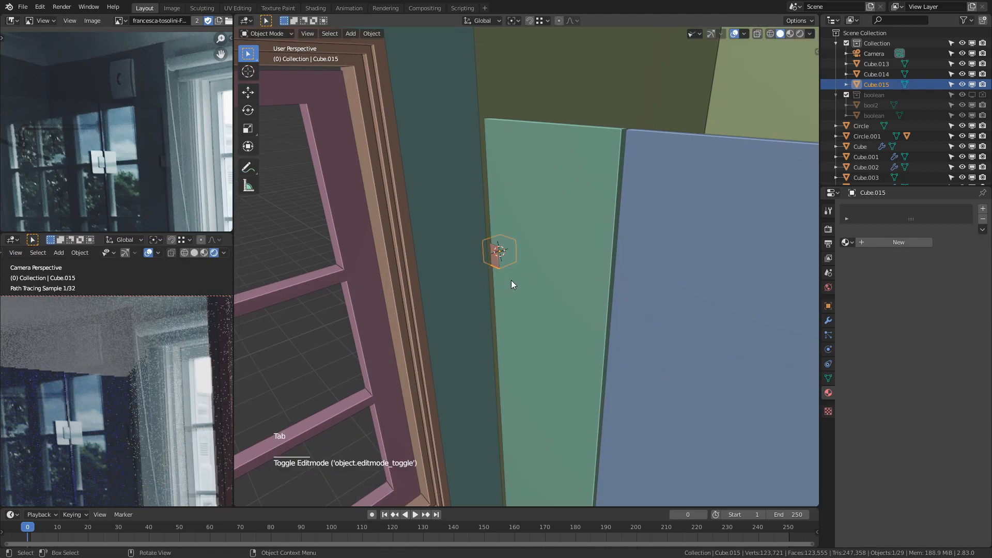
Step: Unlink the black material from both the narrow and the wide panel
left_click(726, 259)
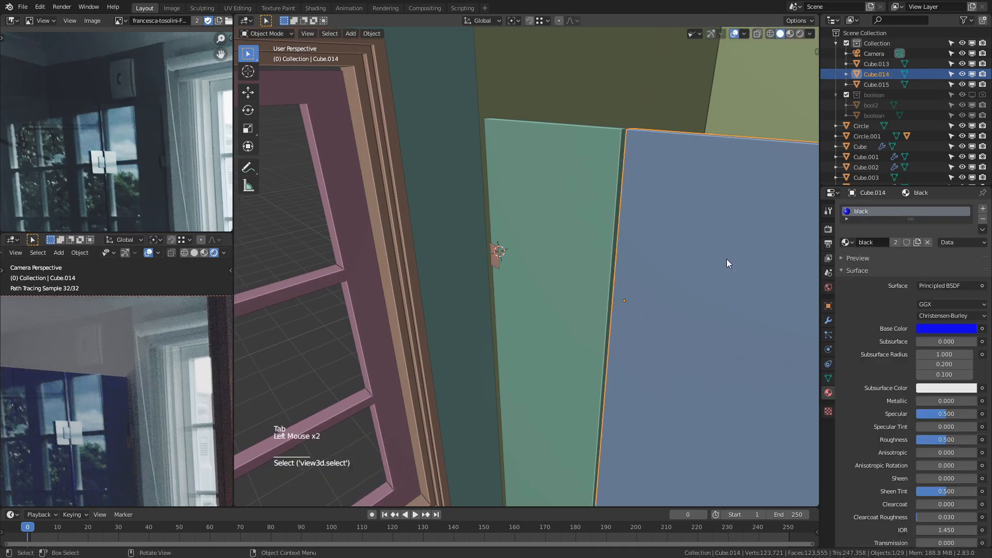
left_click(582, 189)
left_click(668, 211)
left_click(638, 196)
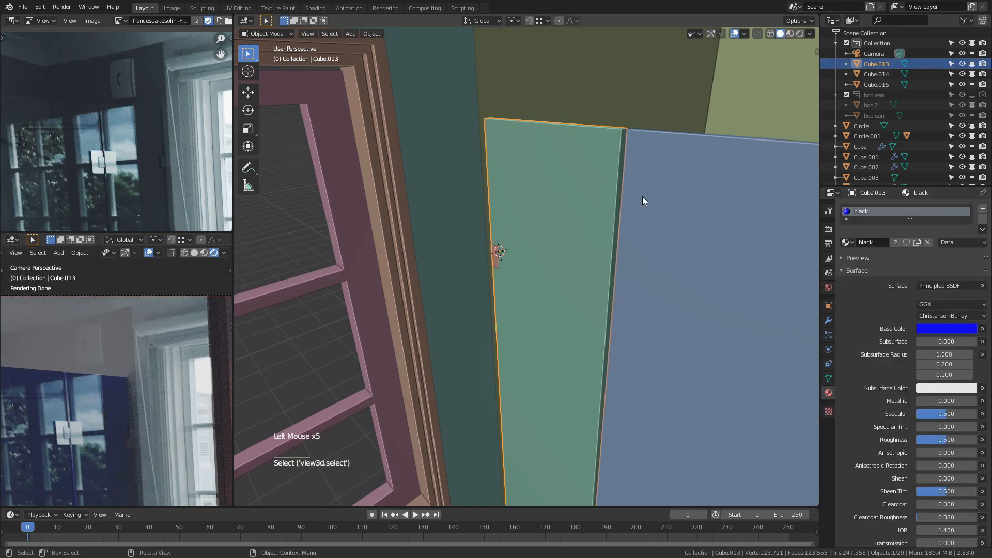
left_click(928, 242)
left_click(709, 248)
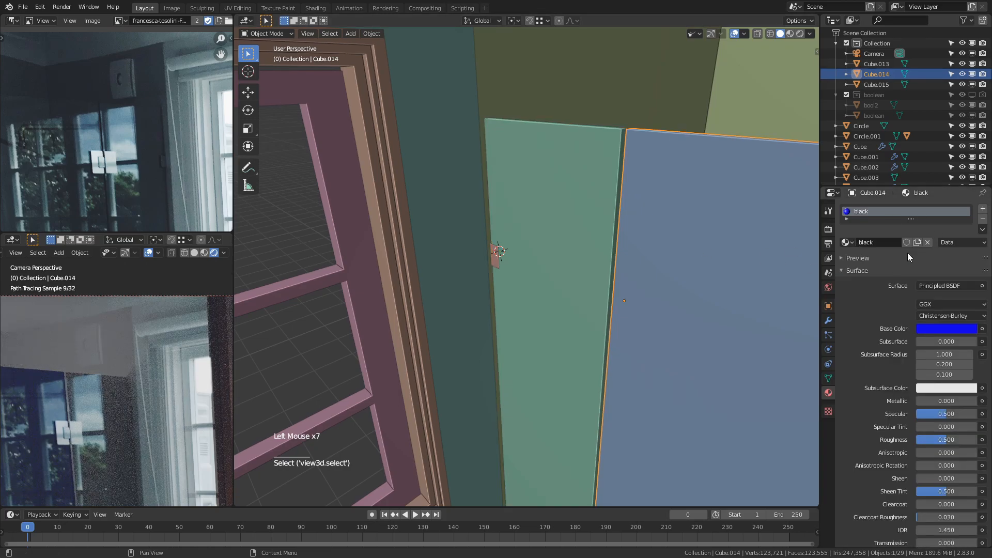
left_click(928, 242)
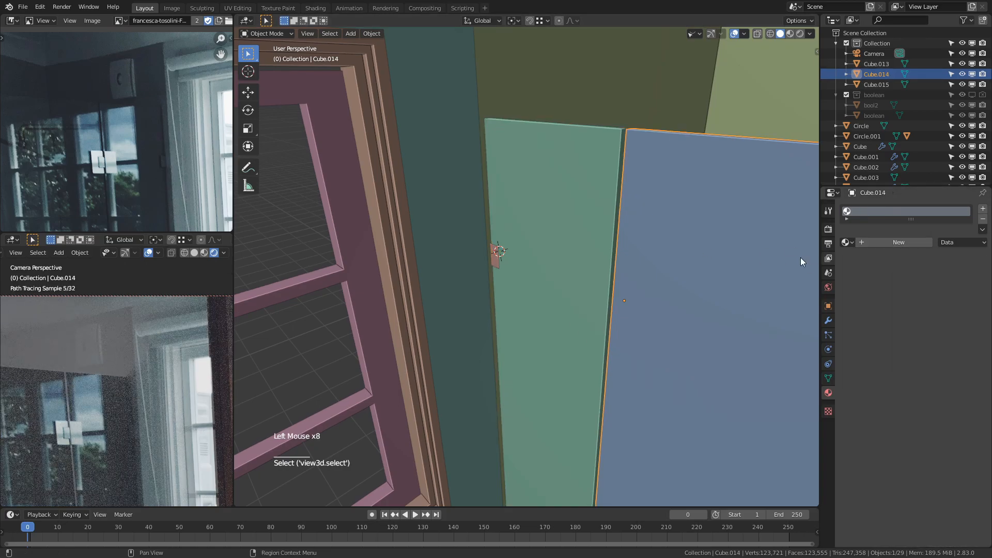
Step: Assign the existing black material to the small block
left_click(498, 256)
left_click(495, 266)
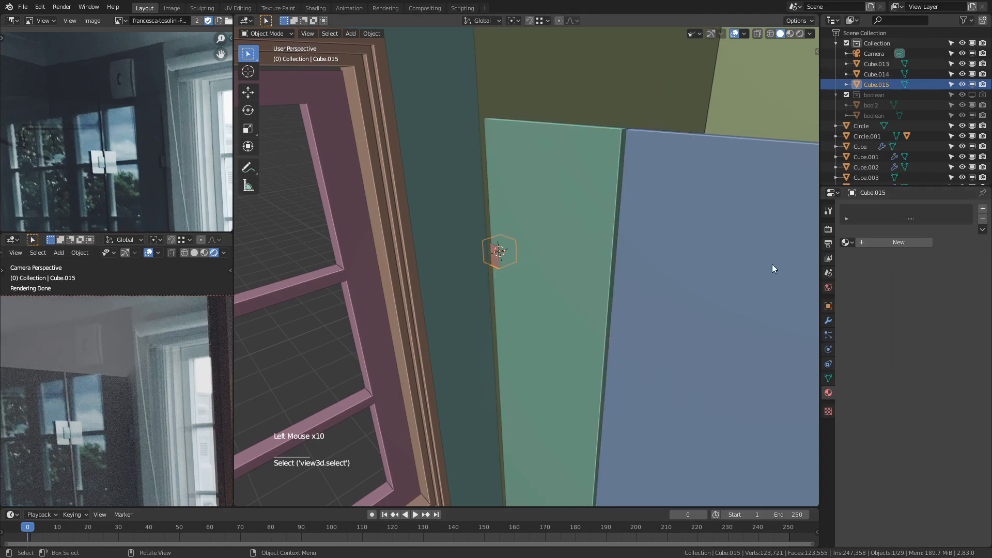
left_click(848, 243)
left_click(878, 263)
Step: Move the small block about 0.038 m along Y and raise it about 0.13 m along Z
middle_click_drag(541, 268, 544, 289, "shift")
scroll(111, 443, "up", 5)
middle_click_drag(114, 458, 106, 261, "shift")
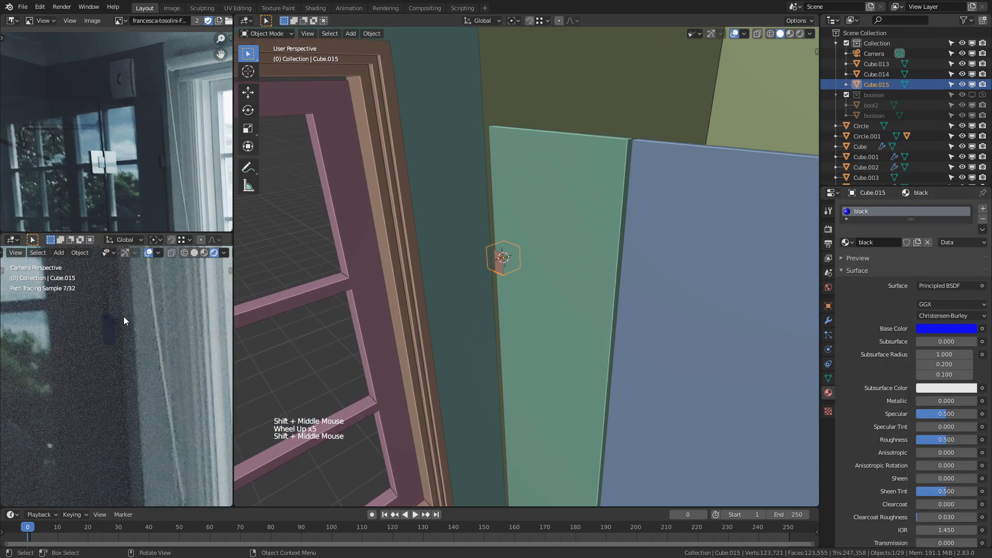
middle_click_drag(574, 316, 555, 303, "shift")
scroll(555, 303, "up", 5)
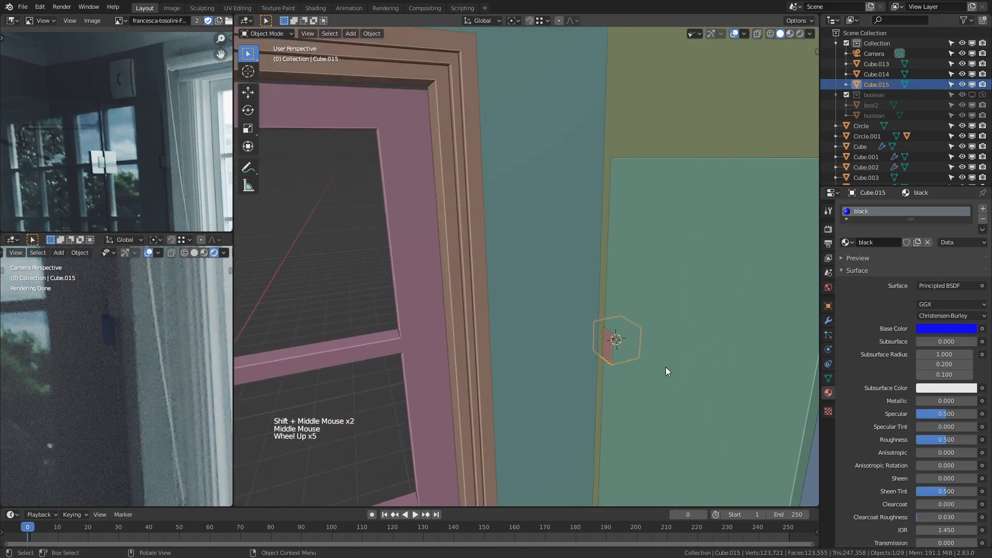
middle_click_drag(666, 367, 635, 355, "shift")
key("g")
key("y")
left_click(583, 374)
key("g")
key("z")
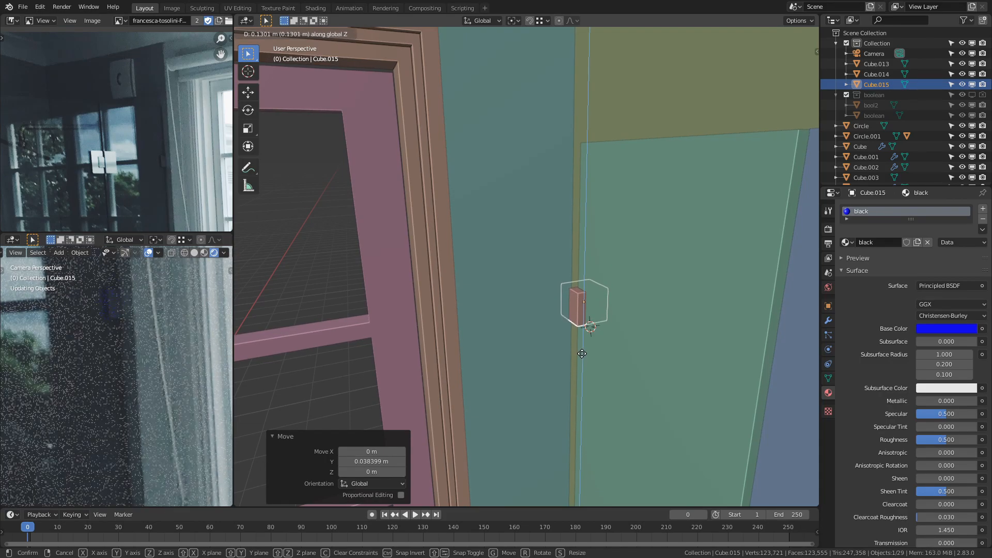
left_click(582, 354)
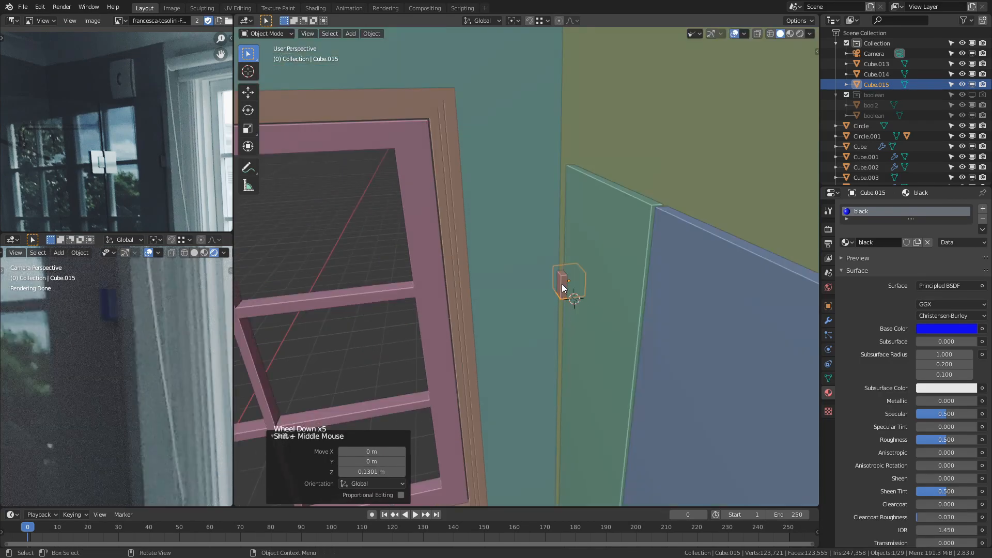
Step: Shift one face of the small block about 0.027 m along Y in Edit Mode
scroll(568, 288, "up", 4)
middle_click_drag(582, 295, 528, 322)
key("Tab")
key("3")
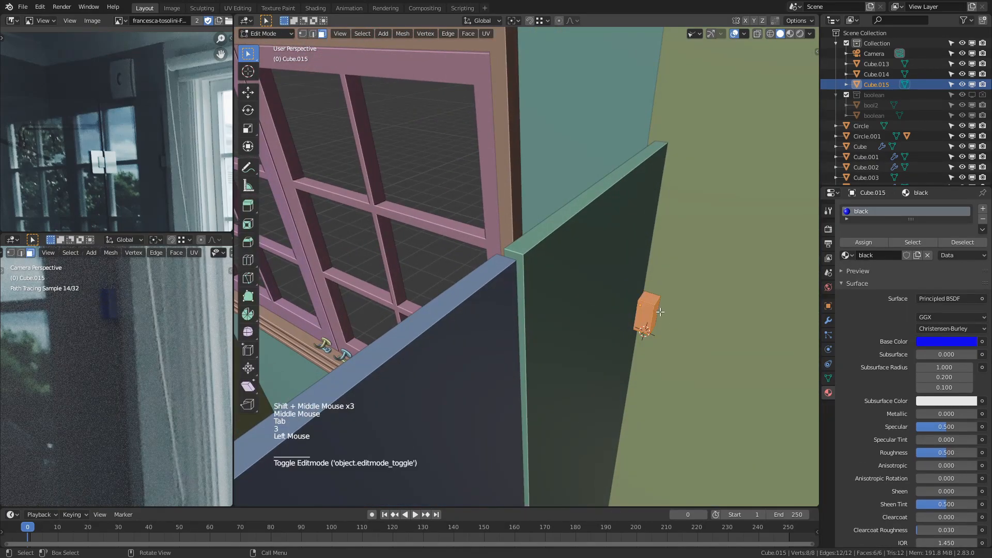
middle_click_drag(660, 312, 571, 332)
key("g")
key("y")
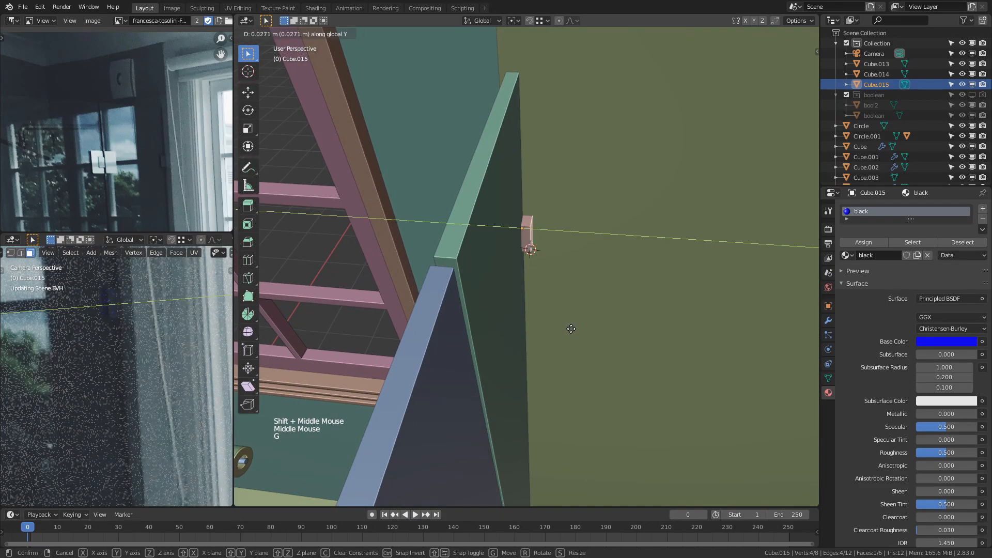
left_click(572, 329)
key("Tab")
Step: Create a new material named Glass on the narrow panel
scroll(474, 355, "down", 1)
middle_click_drag(474, 355, 425, 246)
scroll(427, 343, "down", 3)
scroll(426, 246, "down", 4)
middle_click_drag(412, 339, 452, 294)
key("s")
key("y")
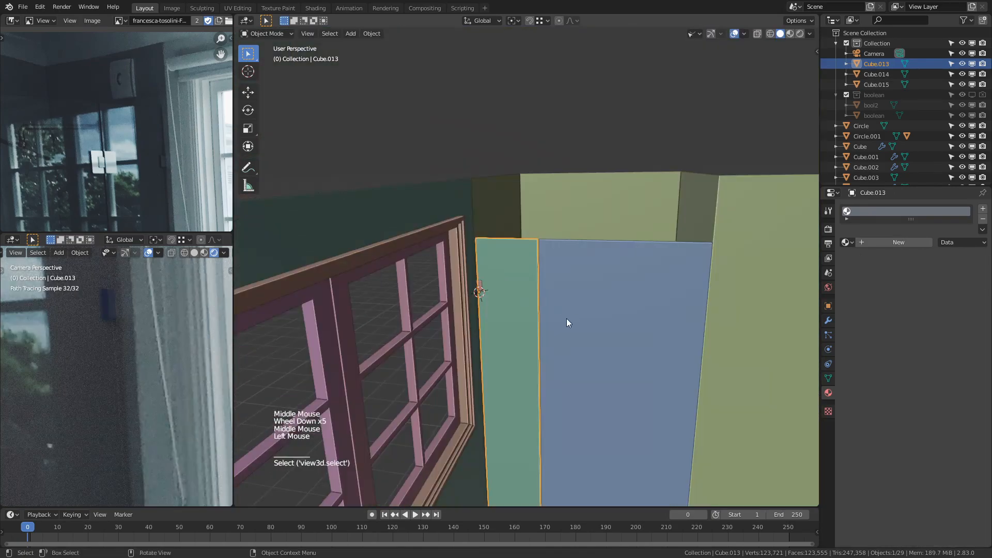
left_click(879, 242)
double_click(886, 244)
type("Glass")
key("Return")
Step: Assign the Glass material to the wide panel and set its transmission to 1.000
left_click(620, 296)
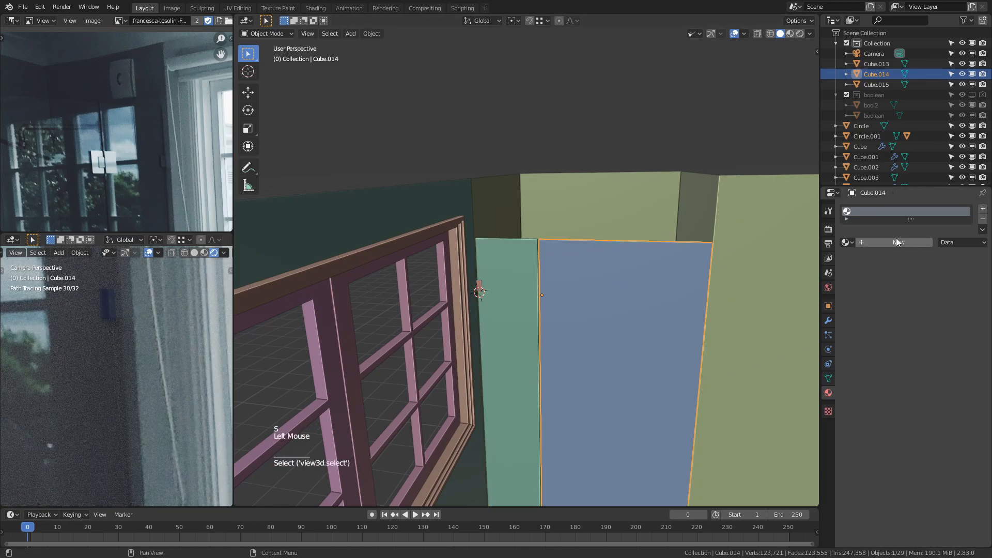
left_click(846, 243)
left_click(869, 274)
middle_click_drag(605, 389, 541, 371)
scroll(902, 455, "down", 6)
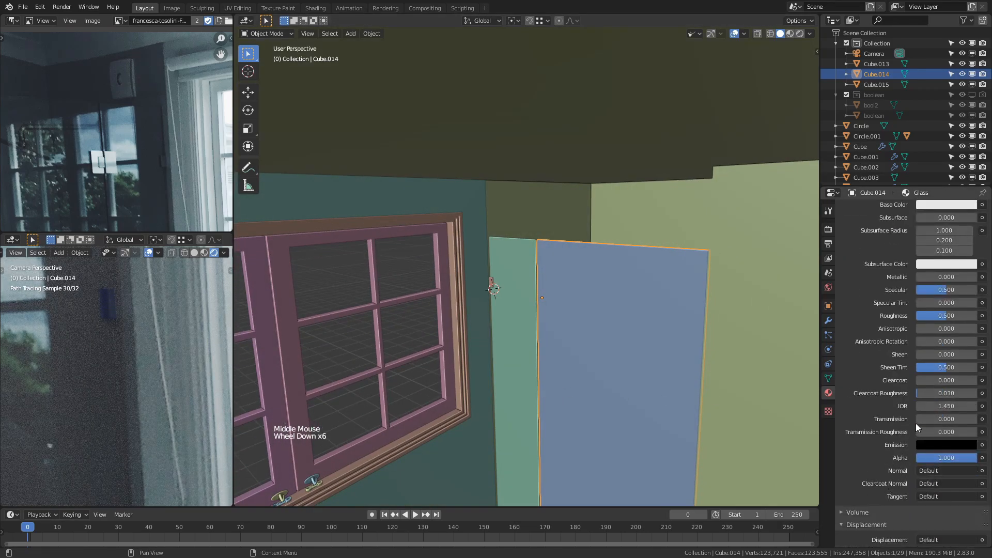
left_click_drag(925, 418, 976, 418)
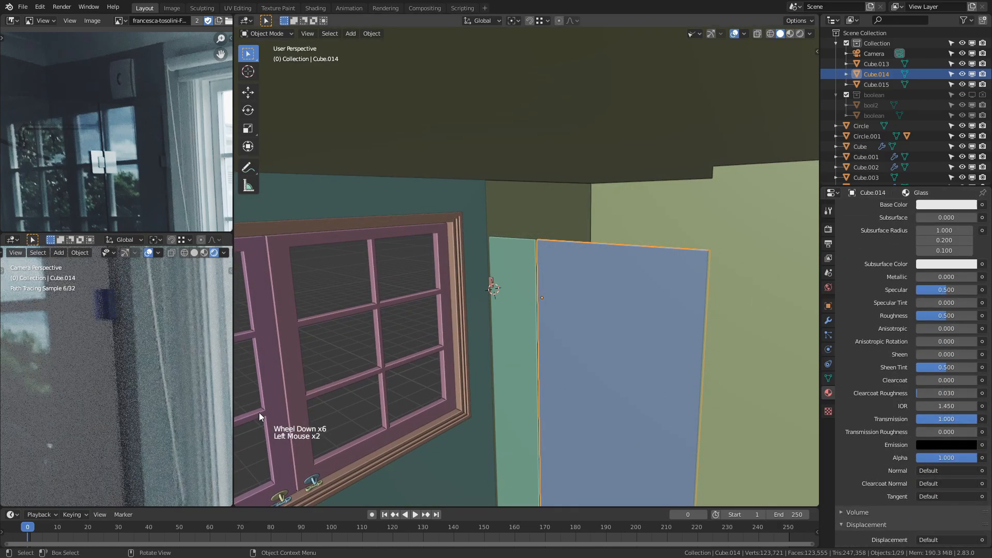
Step: Hide the overlays in the rendered camera view and set the Glass material's roughness to 0
scroll(27, 377, "down", 3)
scroll(28, 376, "down", 4)
middle_click_drag(108, 355, 181, 323, "shift")
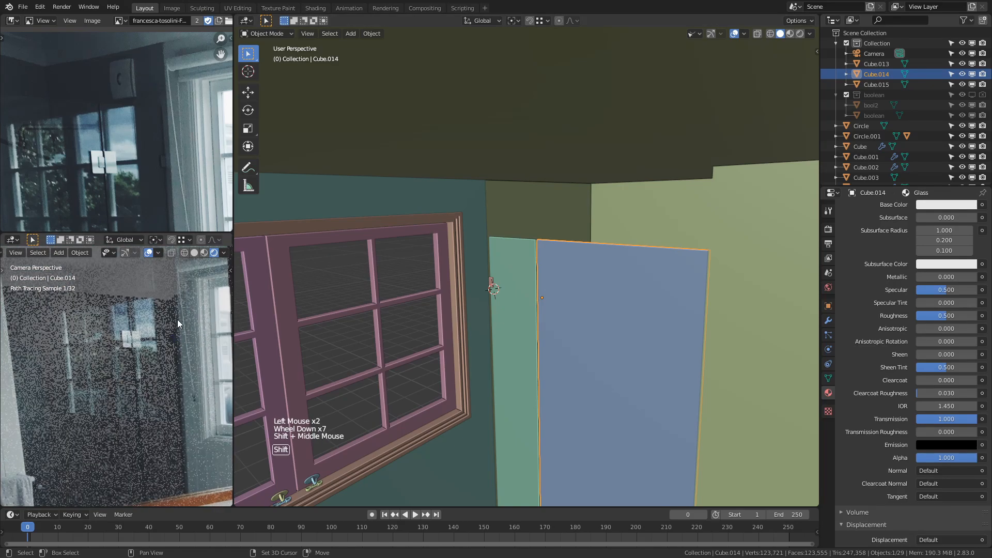
left_click(148, 253)
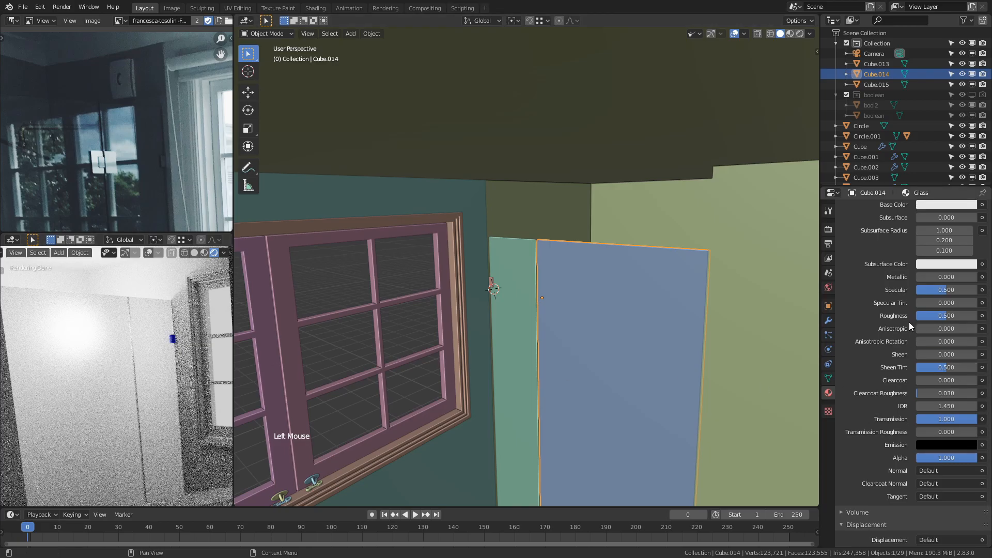
left_click_drag(949, 315, 944, 315)
left_click_drag(941, 316, 928, 316)
left_click(928, 316)
type("0")
key("Return")
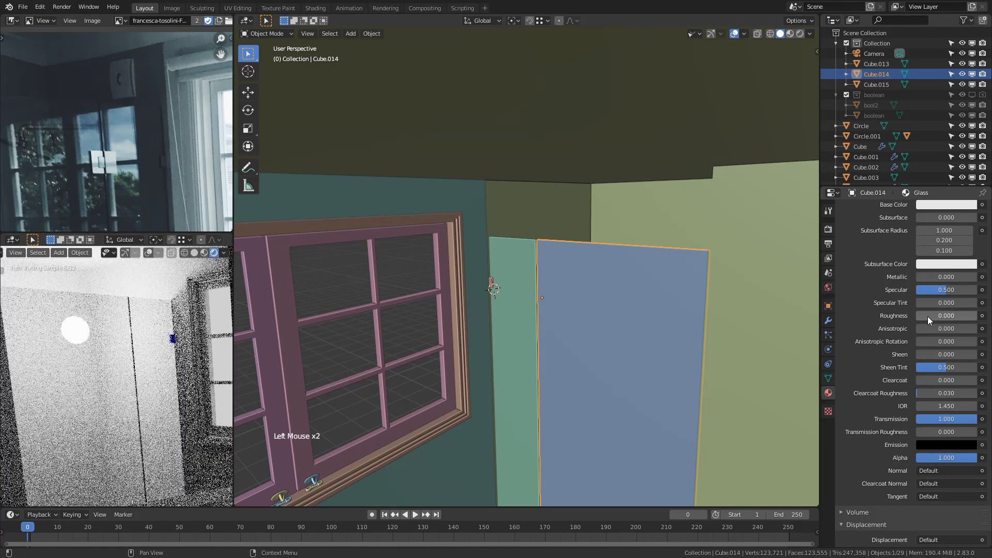
Step: Toggle the camera view's overlays to compare the rendered mirror reflection with the reference photo
left_click(148, 253)
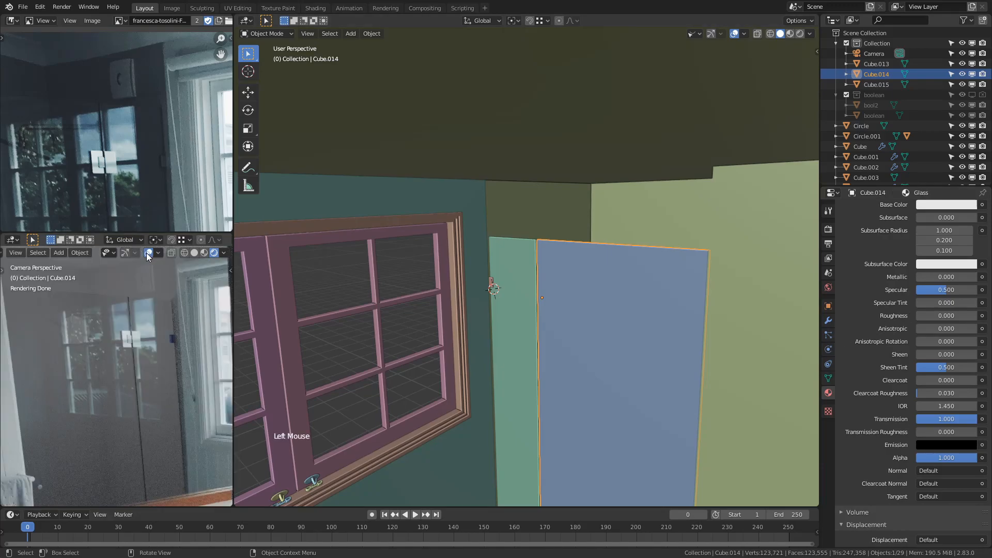
left_click(142, 251)
left_click(150, 252)
left_click(150, 252)
left_click(150, 252)
left_click(150, 252)
left_click(149, 252)
left_click(150, 253)
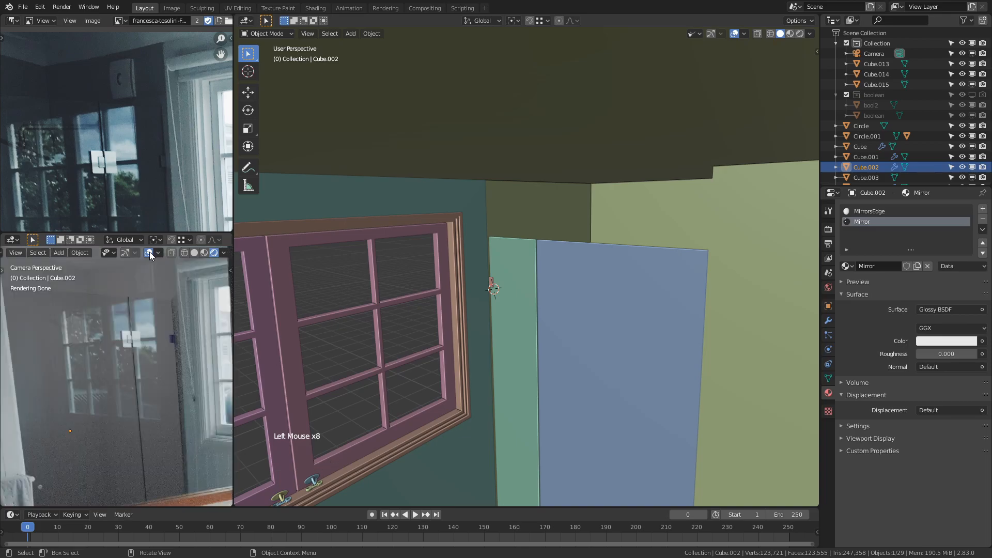
Step: Duplicate the small blue fitting and move the copy -0.88147 m along X onto the seam between the glass panels
scroll(558, 308, "up", 4)
middle_click_drag(558, 308, 506, 256, "shift")
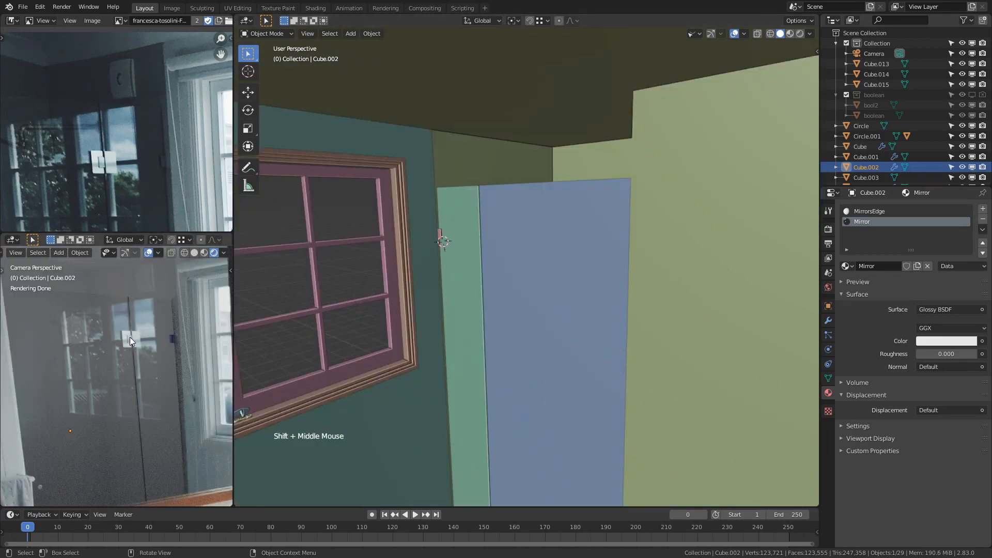
scroll(475, 180, "up", 5)
left_click(335, 192)
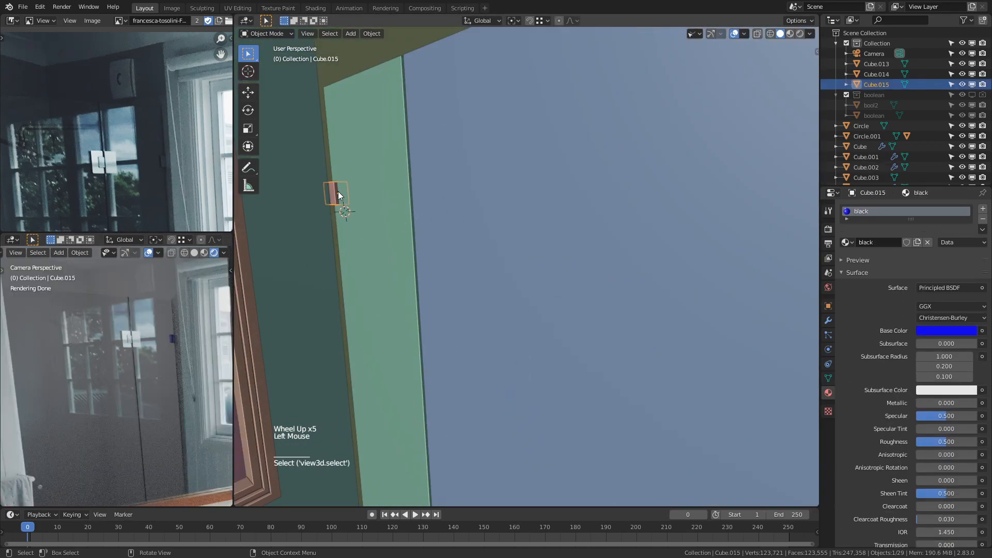
middle_click_drag(336, 190, 392, 215, "shift")
key("shift+d")
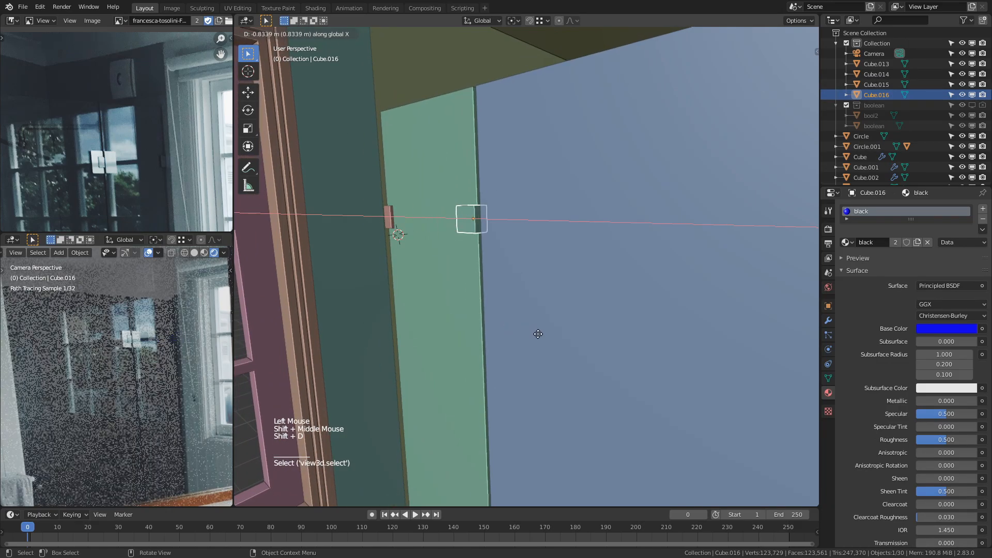
left_click(536, 337)
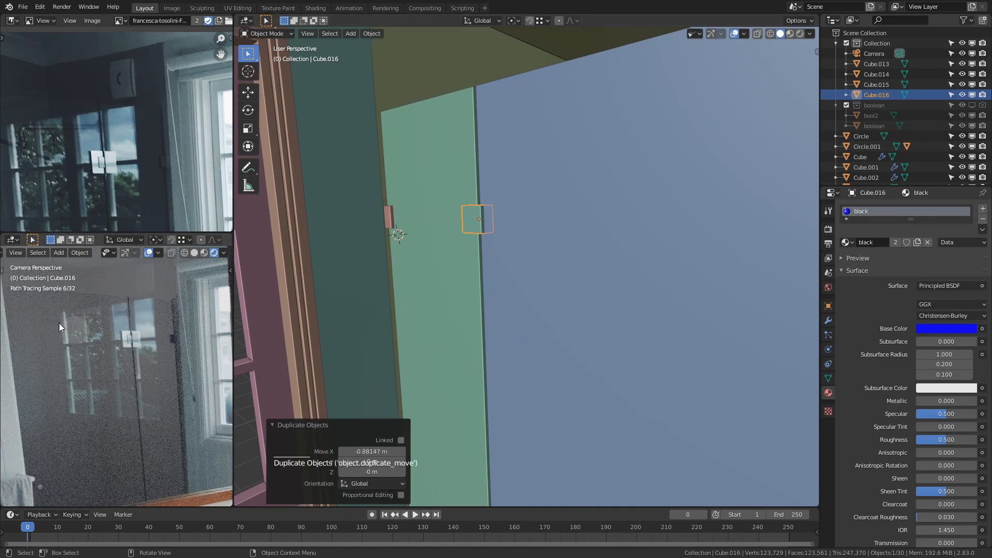
Step: Select the camera and lower its background image opacity so the rendered reflection shows more clearly
left_click(874, 54)
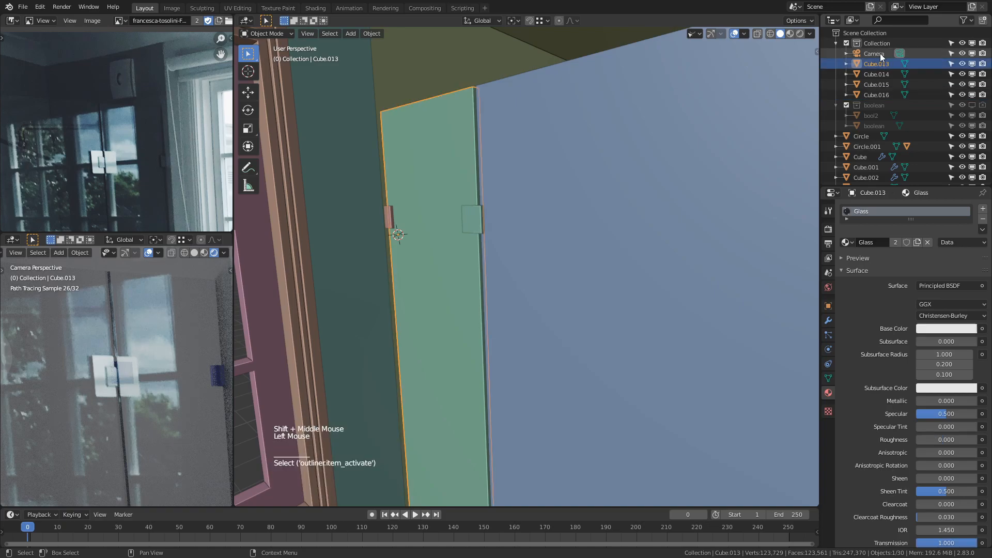
left_click(874, 53)
left_click_drag(975, 483, 953, 483)
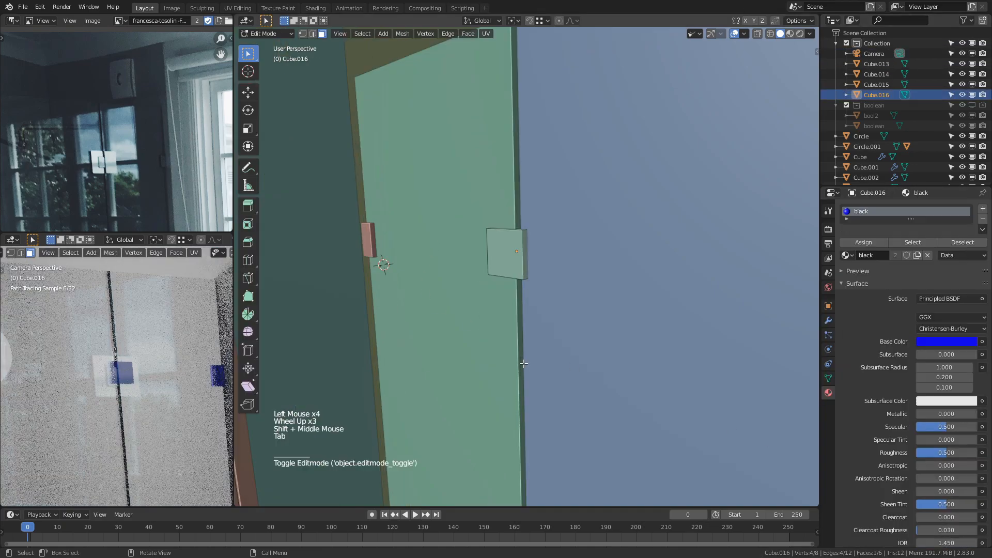
key("a")
key("g")
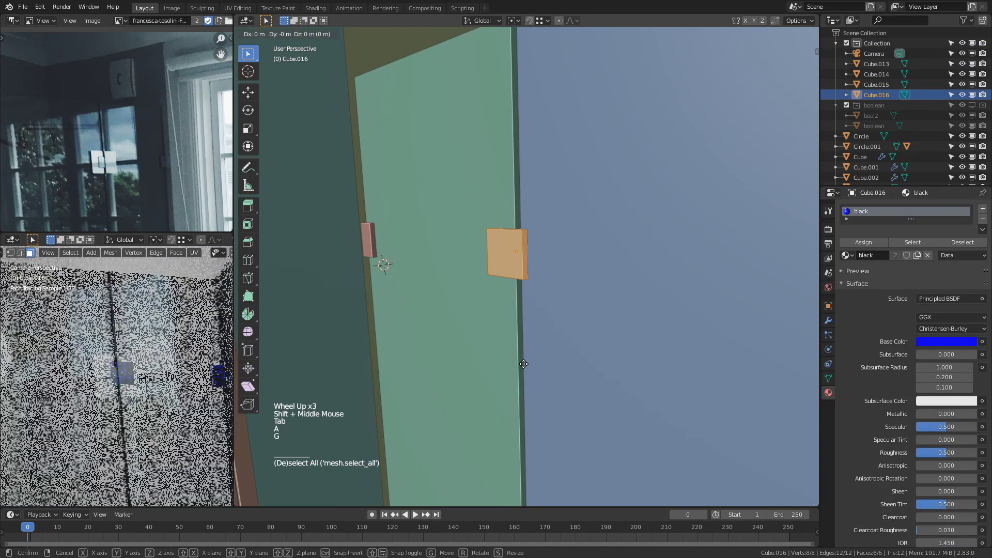
right_click(531, 366)
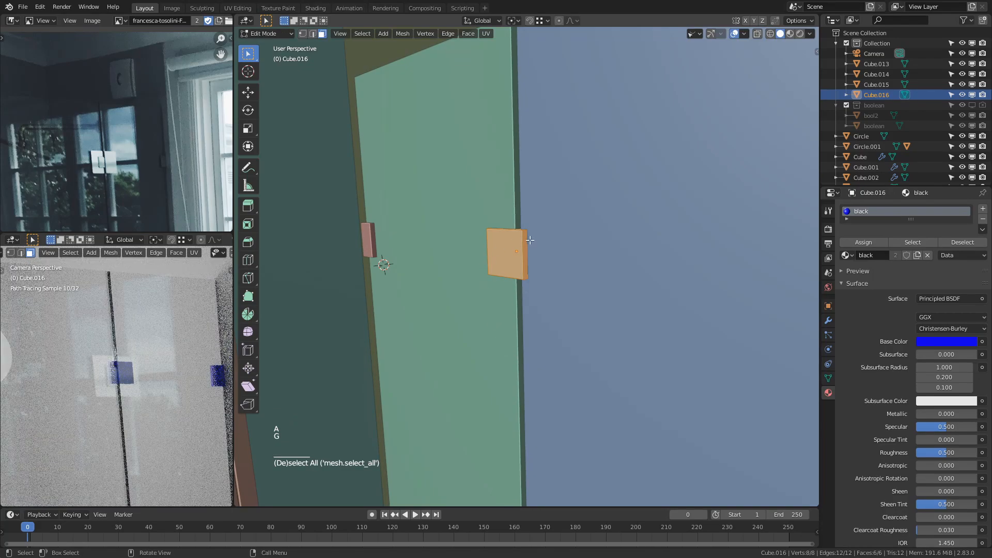
middle_click_drag(531, 366, 507, 361)
key("Tab")
scroll(85, 148, "up", 6)
middle_click_drag(62, 171, 58, 112, "shift")
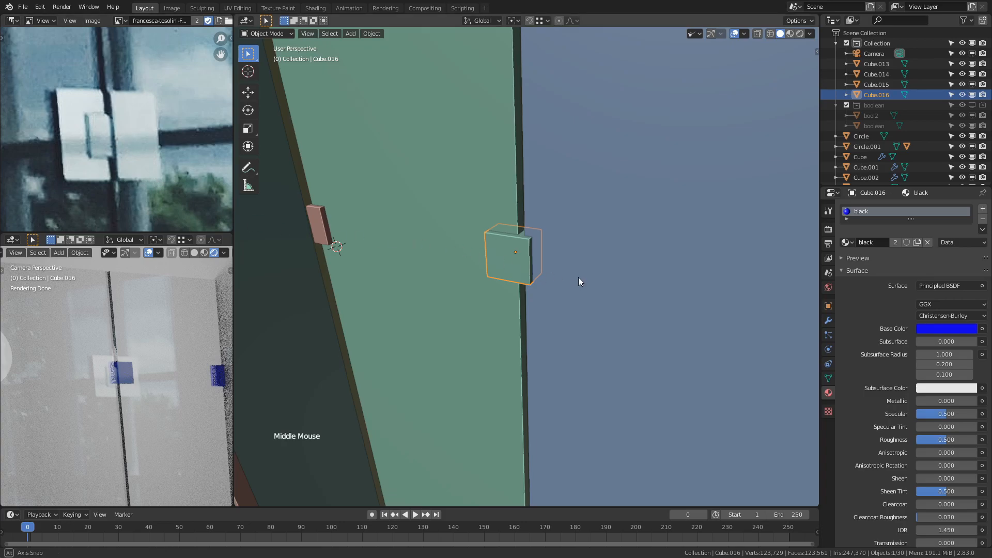
middle_click_drag(578, 277, 598, 280)
key("Tab")
key("s")
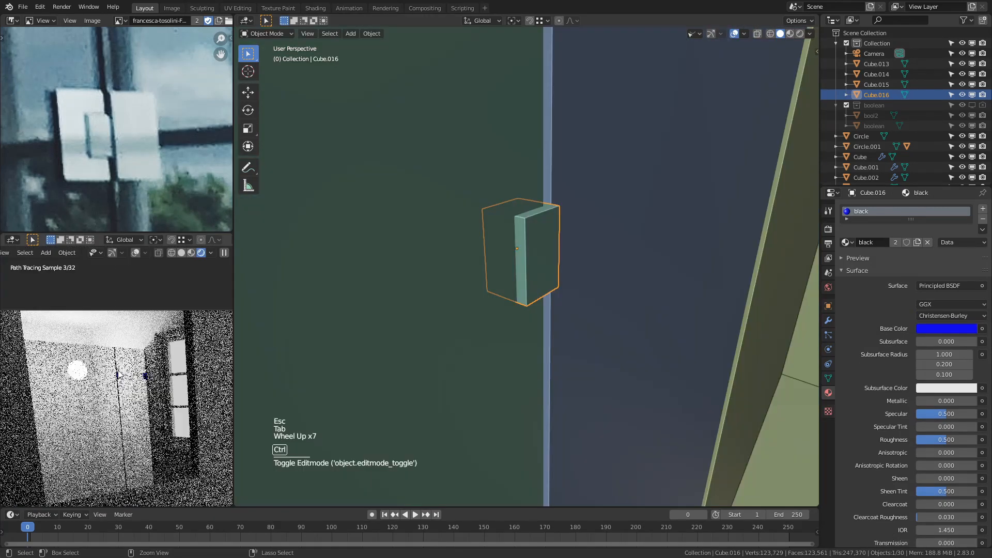
Step: Set a render region around the seam fitting in the camera view and turn that view's overlays back on
key("ctrl+b")
left_click_drag(107, 363, 129, 391)
scroll(106, 344, "up", 9)
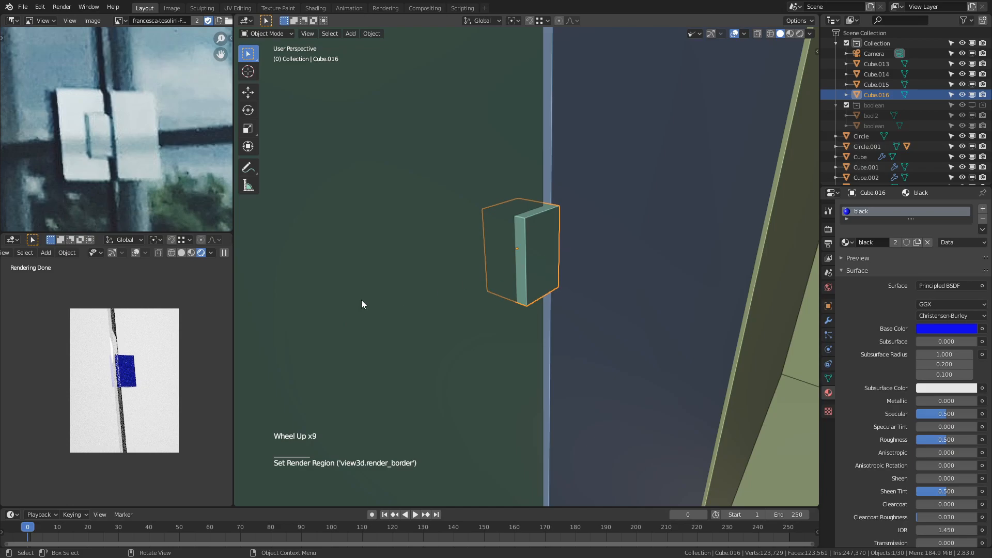
left_click(135, 252)
Step: Scale the seam fitting's mesh by 1.841 along Z and shift it slightly downward along Z to match the reference
left_click(556, 266)
middle_click_drag(553, 261, 530, 305)
key("Tab")
key("a")
key("s")
key("z")
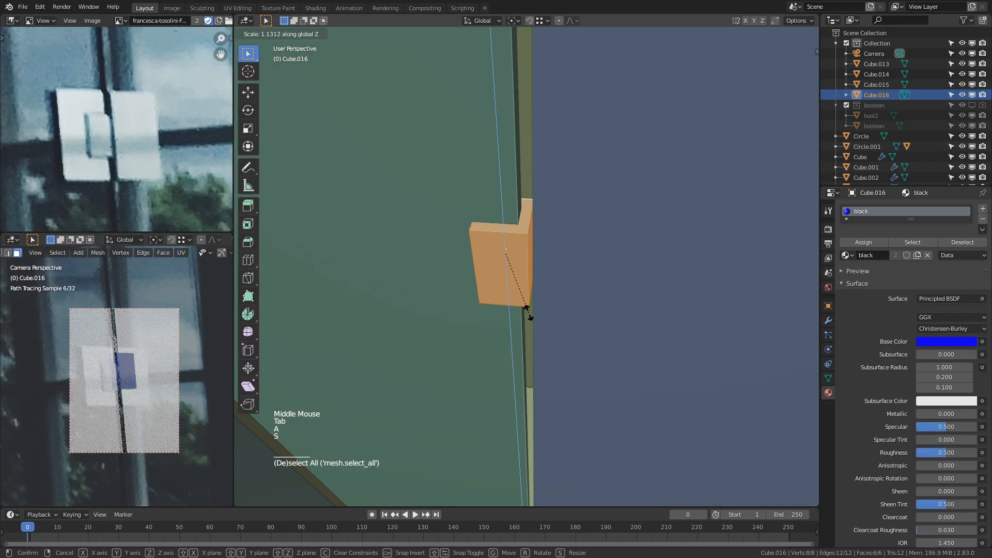
left_click(535, 356)
key("g")
key("z")
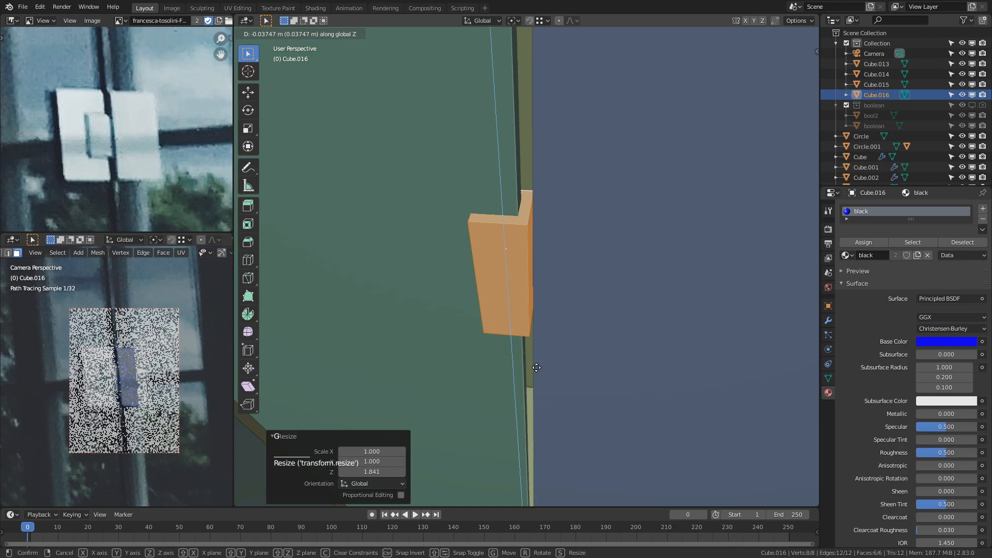
left_click(540, 363)
Step: Widen the plate by moving its outer side face, away from the seam, 0.084489 m along X
middle_click_drag(418, 306, 509, 242)
key("3")
left_click(512, 239)
left_click(504, 243)
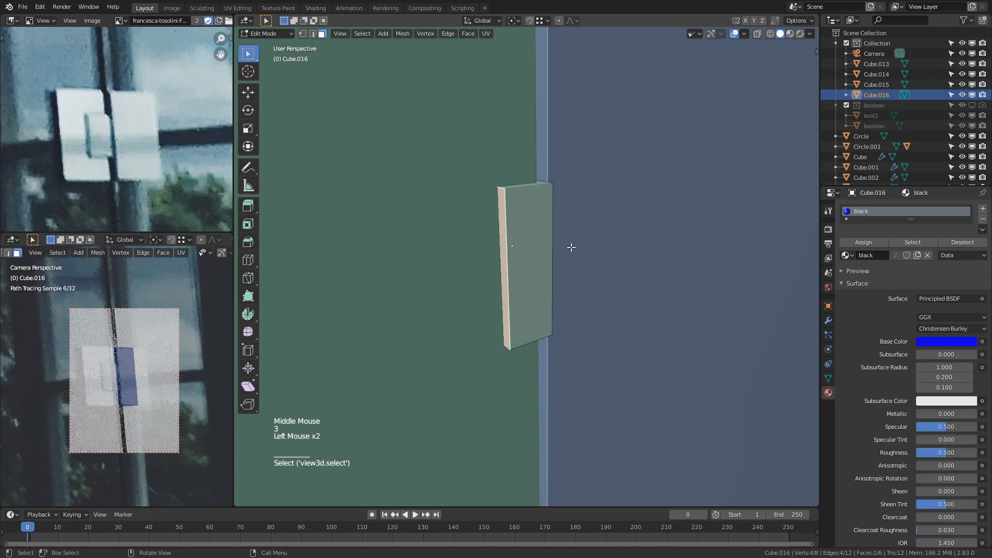
middle_click_drag(571, 244, 556, 256)
key("g")
key("x")
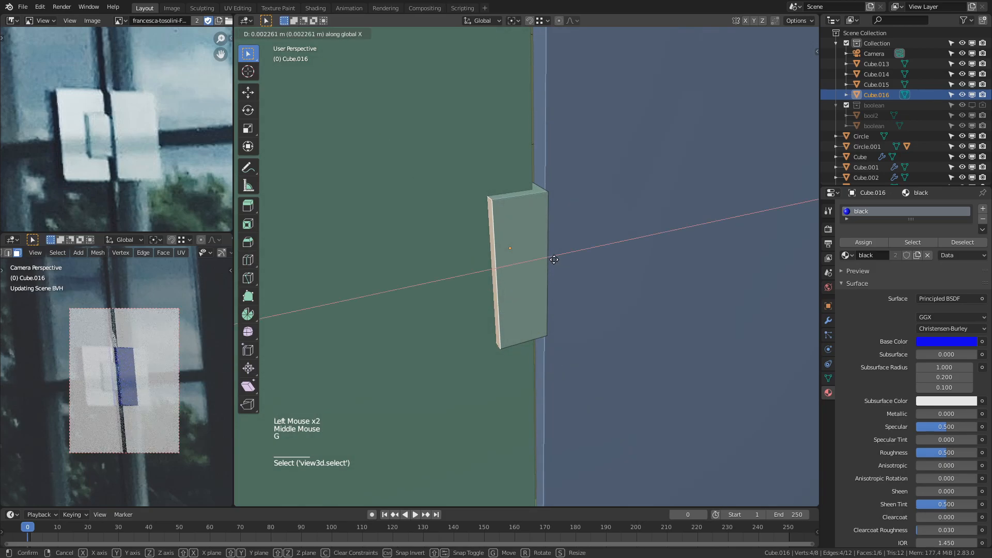
left_click(511, 270)
Step: Move the plate's side face at the panel seam 0.017262 m along X to align it with the reference
middle_click_drag(512, 271, 478, 236)
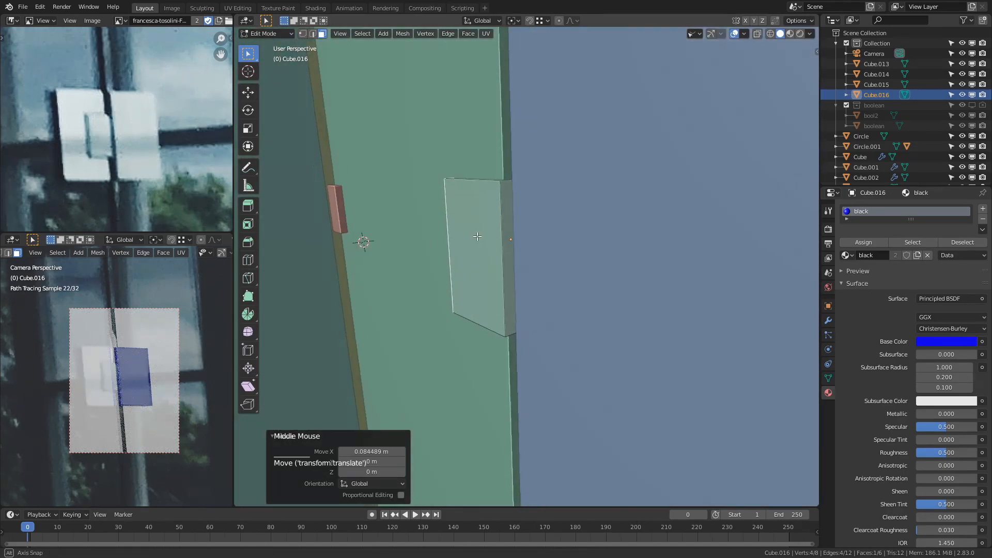
left_click(511, 220)
middle_click_drag(521, 212, 561, 235)
key("g")
key("x")
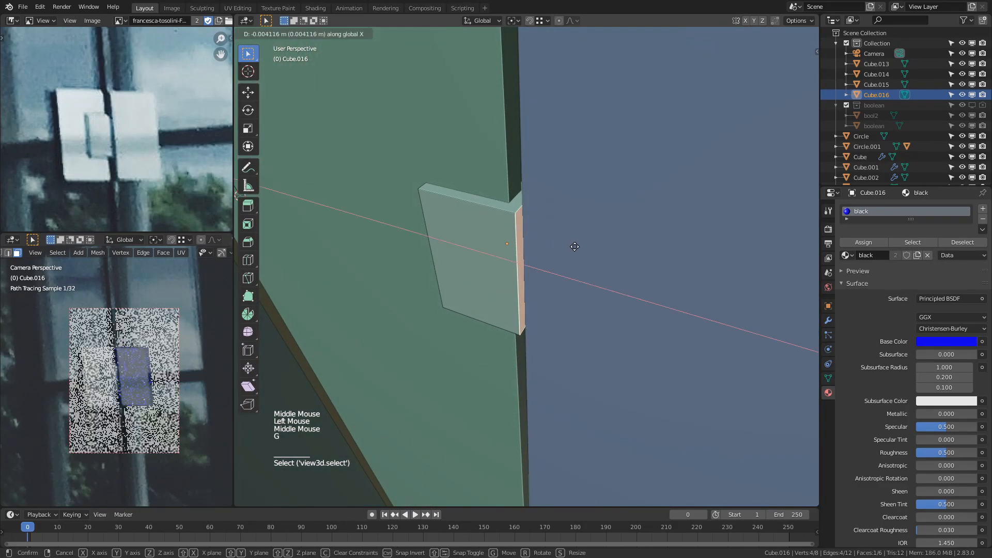
left_click(564, 246)
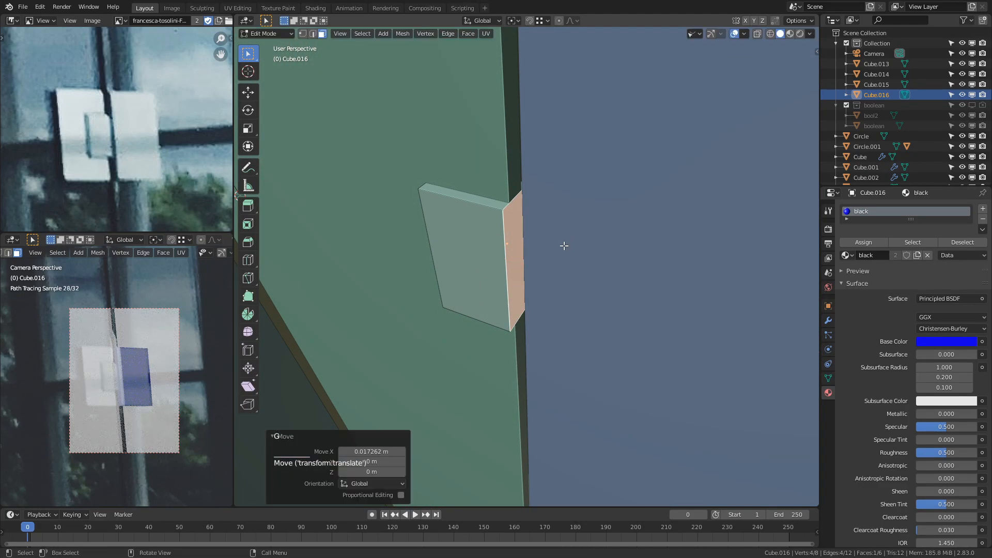
middle_click_drag(565, 246, 599, 266)
key("Tab")
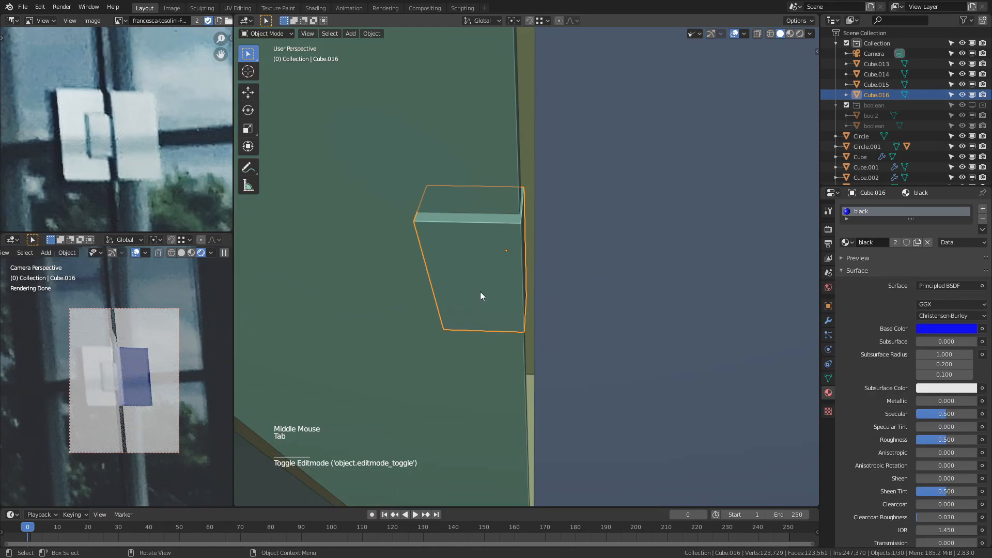
Step: Duplicate the whole plate within the mesh and move the copy about -0.176 m along X onto the wide panel
key("Tab")
key("a")
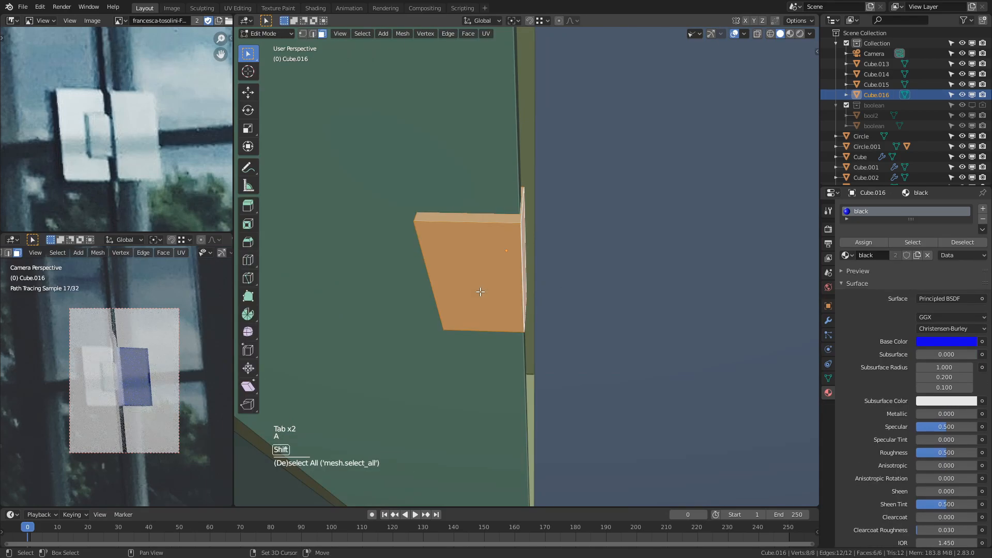
key("shift+d")
key("x")
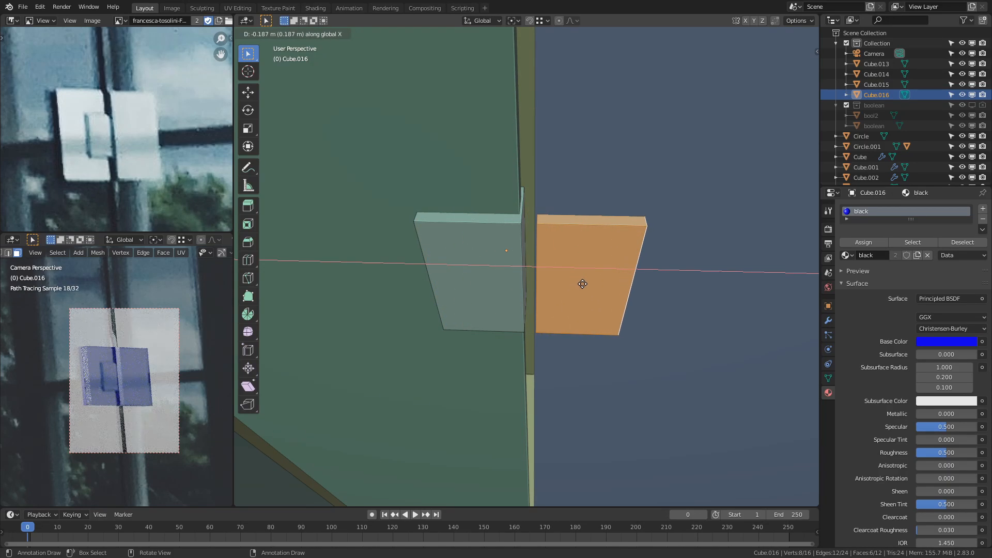
key("shift")
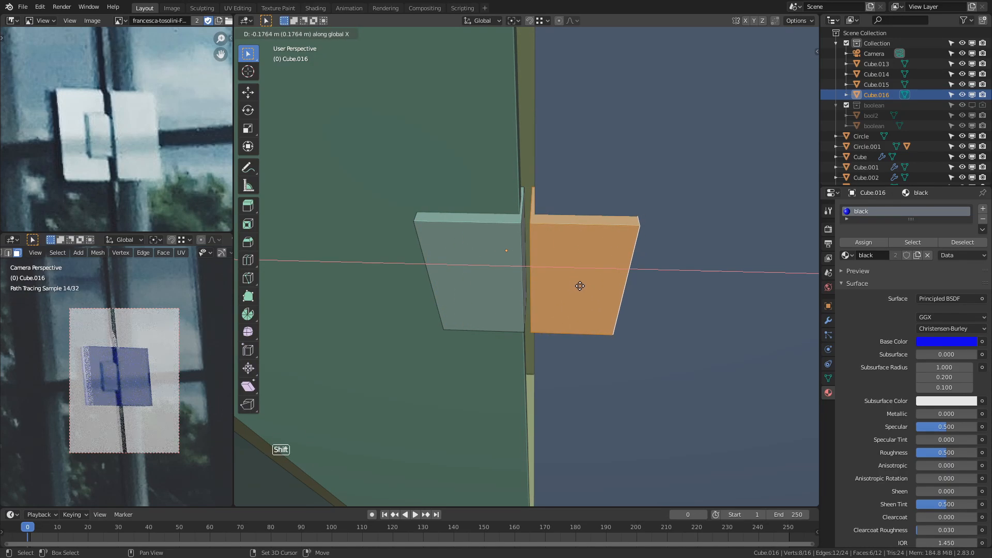
left_click(580, 286)
Step: Select only the second plate's linked geometry, duplicate it in place and scale the copy to 0.354
middle_click_drag(525, 350, 648, 330)
key("a")
key("a")
key("alt+a")
key("l")
mouse_move(542, 289)
middle_mouse_down()
mouse_move(553, 277)
mouse_move(532, 275)
middle_mouse_up()
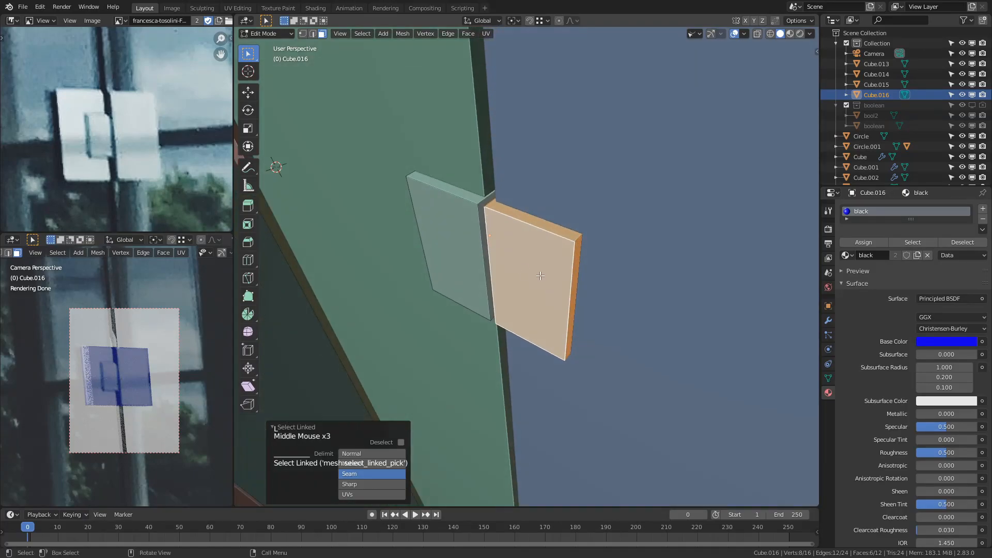
key("shift+d")
key("Escape")
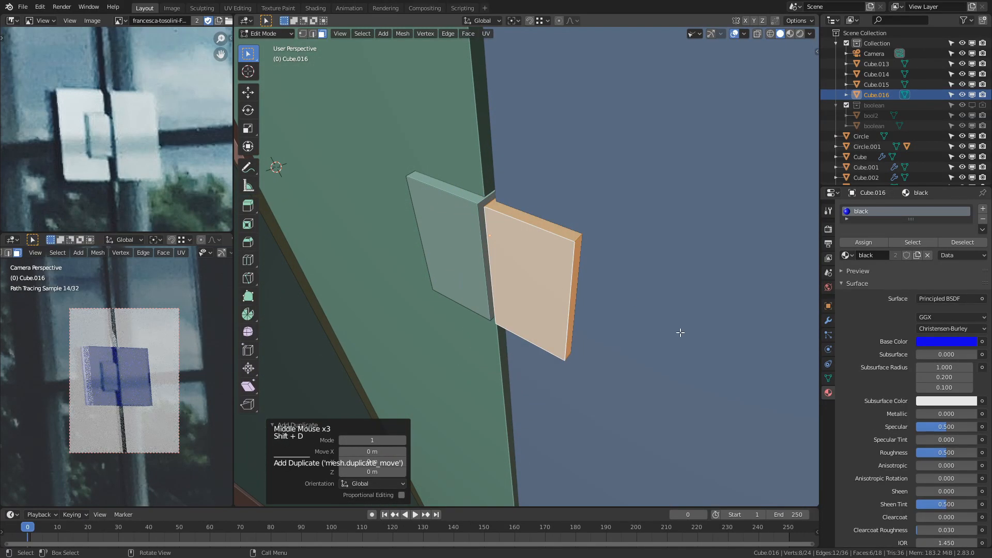
key("s")
left_click(587, 284)
Step: Move the small block about 0.080 m along Y, raise it 0.019033 m along Z, and shift it -0.029565 m along Y against the plate
key("g")
key("y")
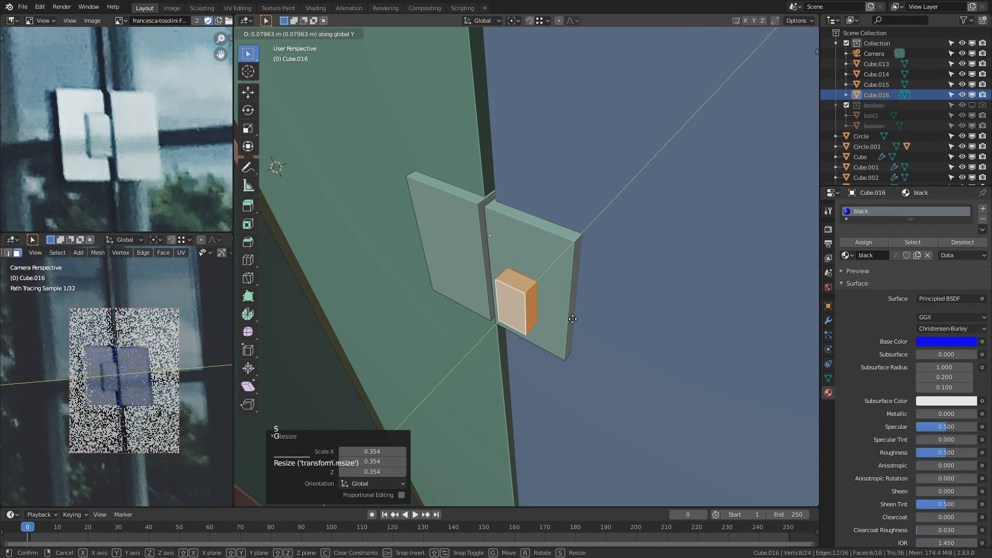
left_click(572, 319)
middle_click_drag(572, 319, 476, 361)
key("g")
key("z")
left_click(580, 314)
key("g")
key("y")
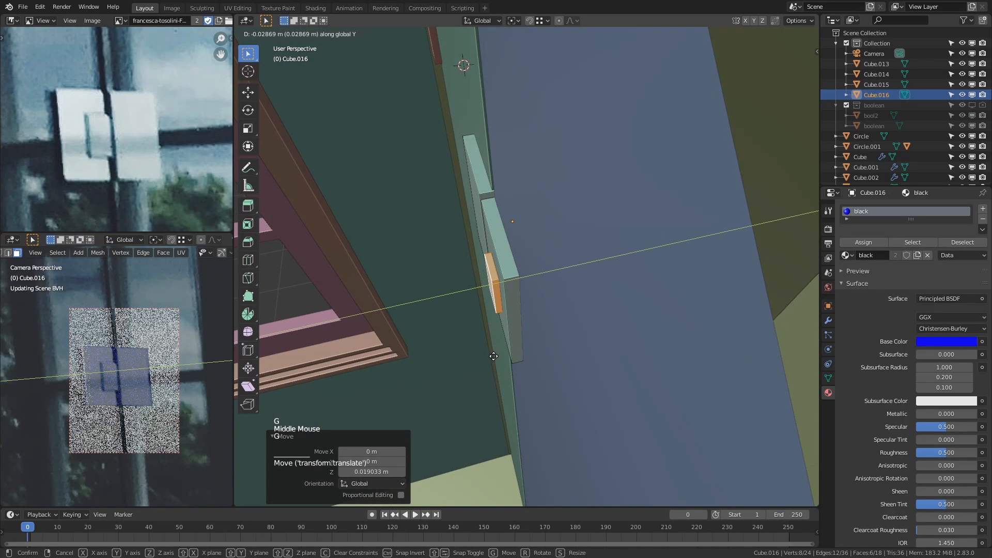
left_click(493, 356)
Step: Move the small block along X to the second plate's inner edge beside the gap
middle_click_drag(594, 310, 635, 304)
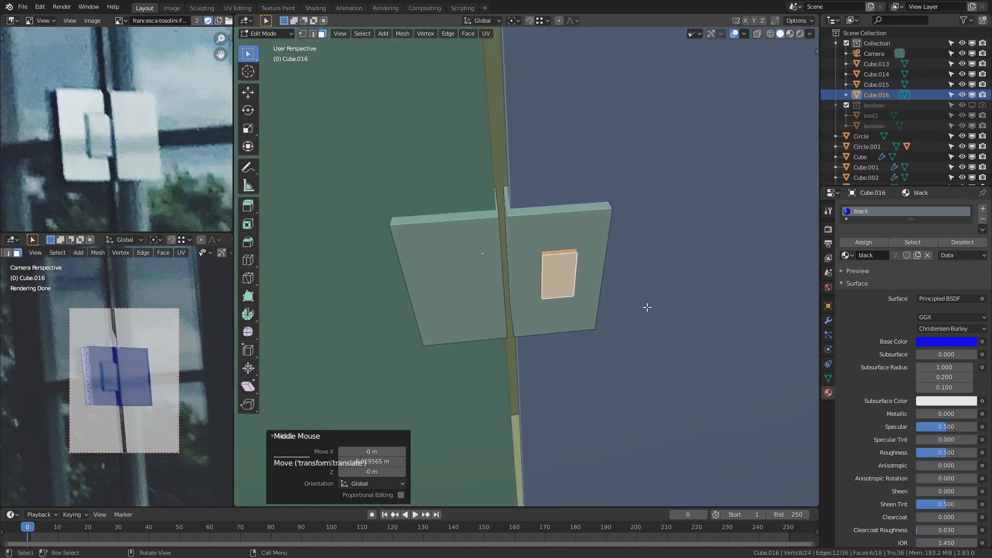
scroll(591, 372, "down", 5)
middle_click_drag(591, 372, 556, 298)
scroll(562, 303, "up", 1)
scroll(625, 254, "up", 5)
key("g")
key("x")
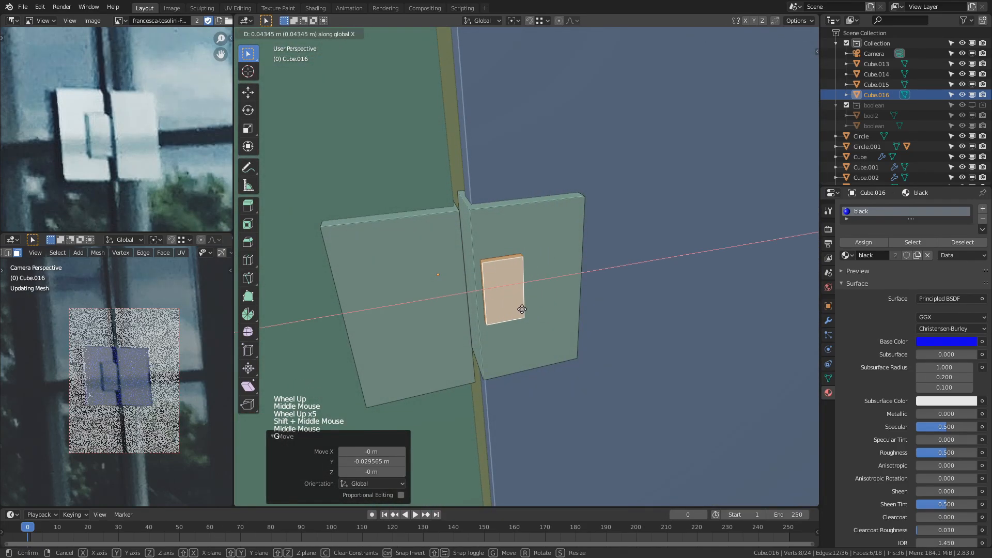
left_click(515, 314)
Step: Inset the small block's side face facing the gap by 0.01844 m and enlarge the inset face along Y
scroll(413, 320, "up", 2)
middle_click_drag(413, 320, 468, 273)
left_click(469, 274)
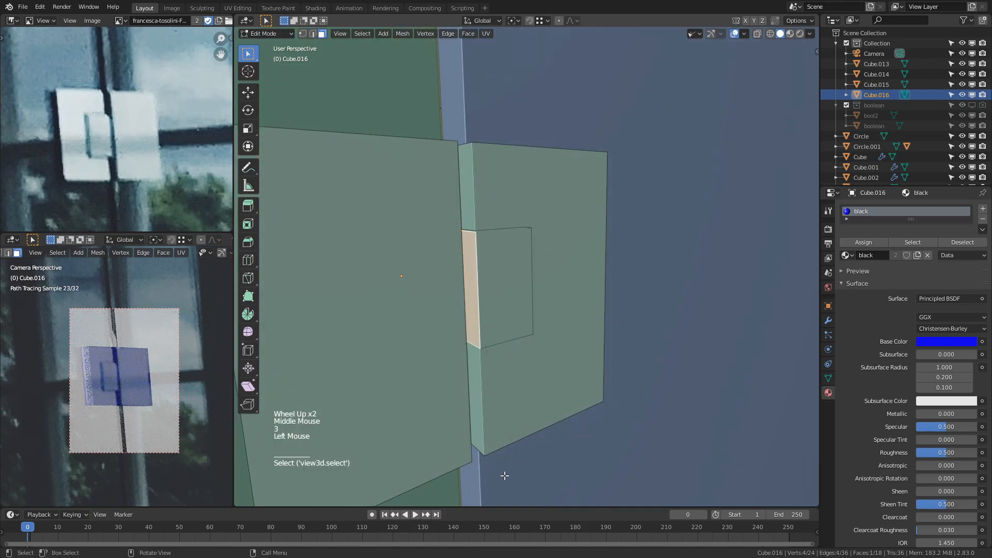
key("i")
left_click(498, 455)
middle_click_drag(498, 454, 495, 365)
key("s")
key("y")
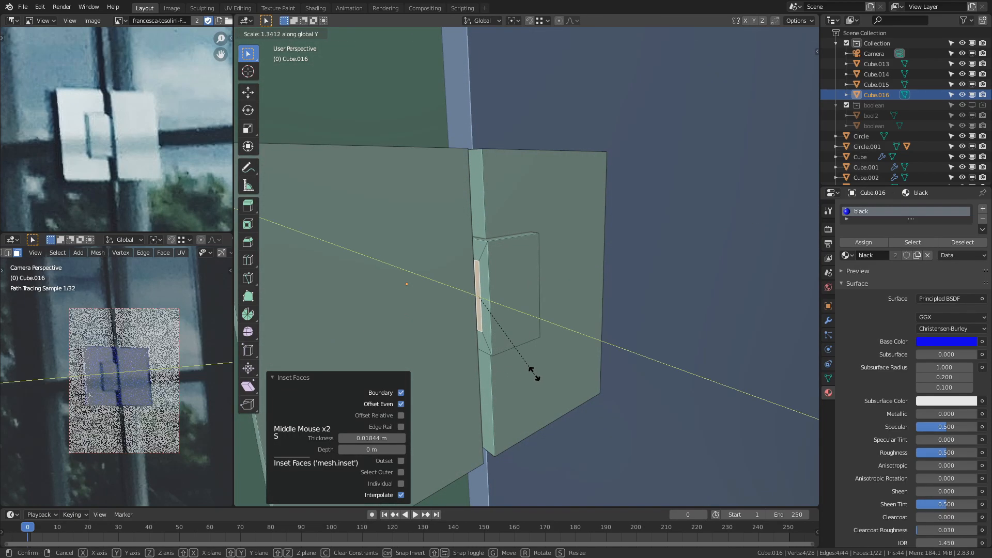
left_click(552, 392)
Step: Extrude the inset side face 0.025338 m across the gap and finish editing the fitting's mesh
middle_click_drag(552, 392, 479, 402)
key("e")
left_click(468, 399)
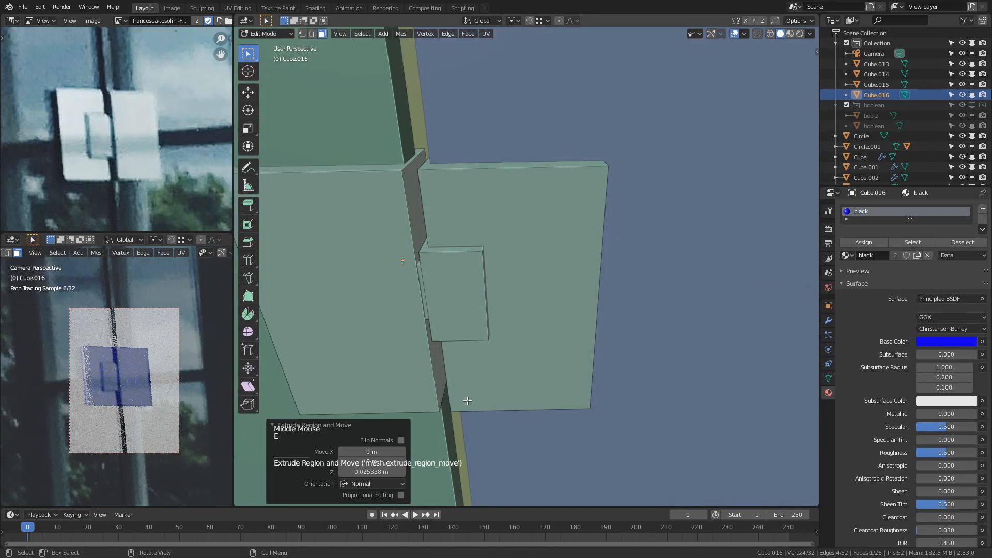
key("Tab")
Step: Join the finished two-plate fitting with the small wall fitting into one object
scroll(381, 313, "down", 2)
middle_click_drag(382, 313, 558, 328)
scroll(492, 312, "down", 3)
scroll(558, 327, "down", 1)
scroll(548, 310, "up", 1)
scroll(534, 289, "down", 2)
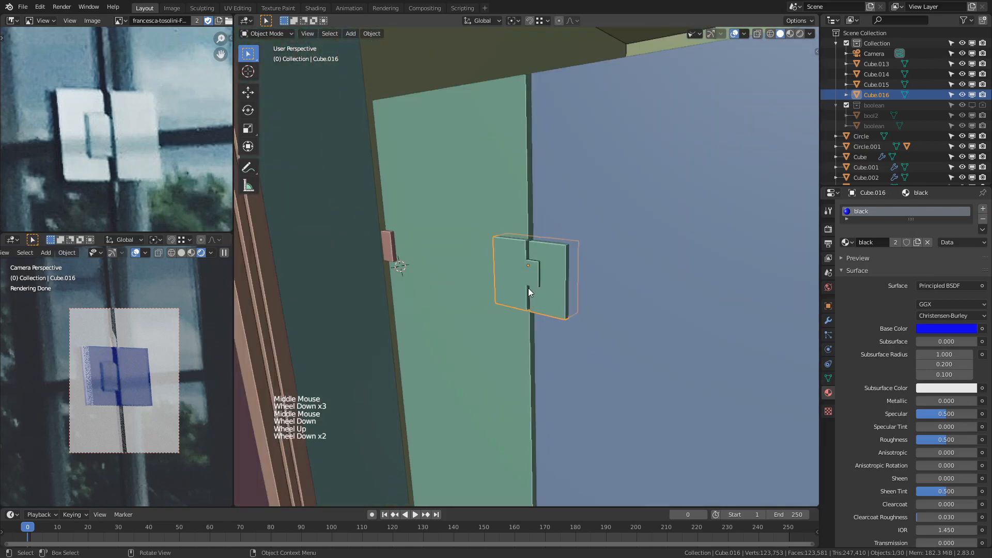
scroll(531, 284, "down", 1)
middle_click_drag(531, 285, 406, 278)
scroll(337, 274, "up", 4)
middle_click_drag(336, 274, 243, 280)
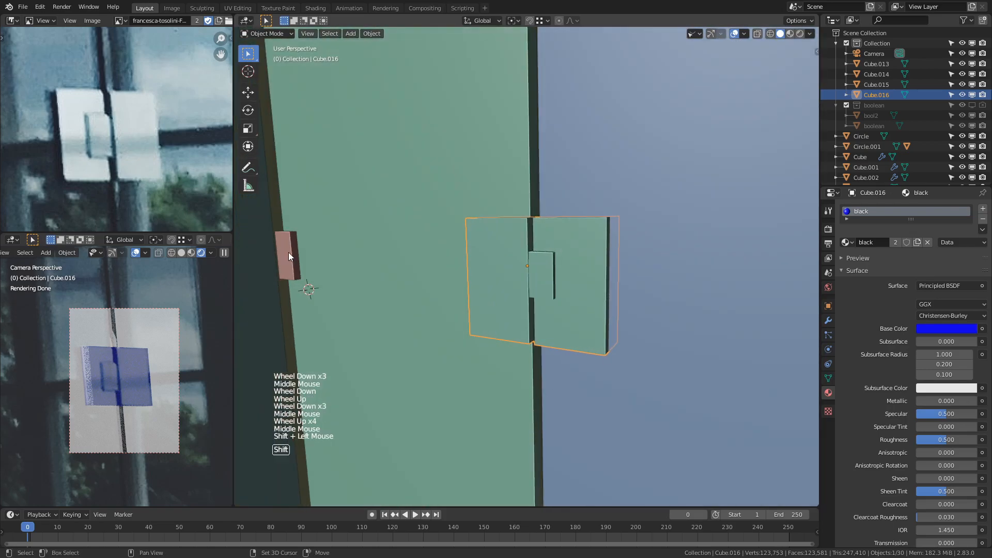
key("ctrl+j")
scroll(498, 302, "down", 4)
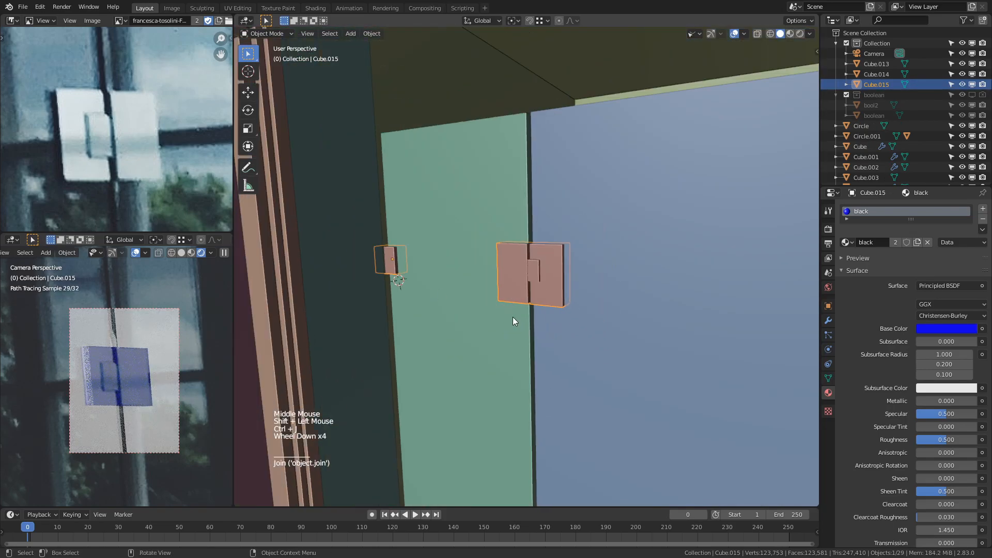
scroll(174, 172, "down", 6)
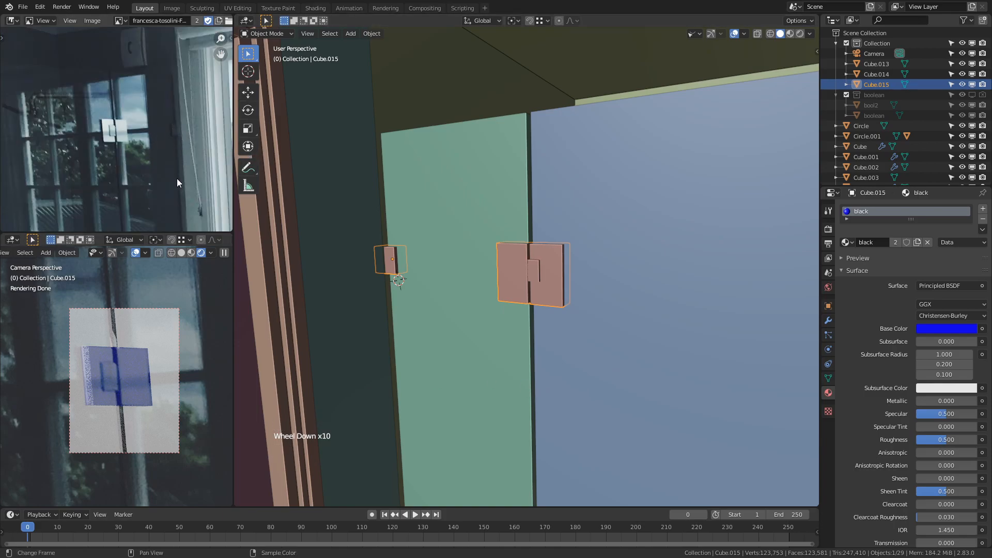
Step: Add a Bevel modifier to the joined fitting with an offset of 0.005 m and 2 segments
middle_click_drag(453, 272, 464, 305, "shift")
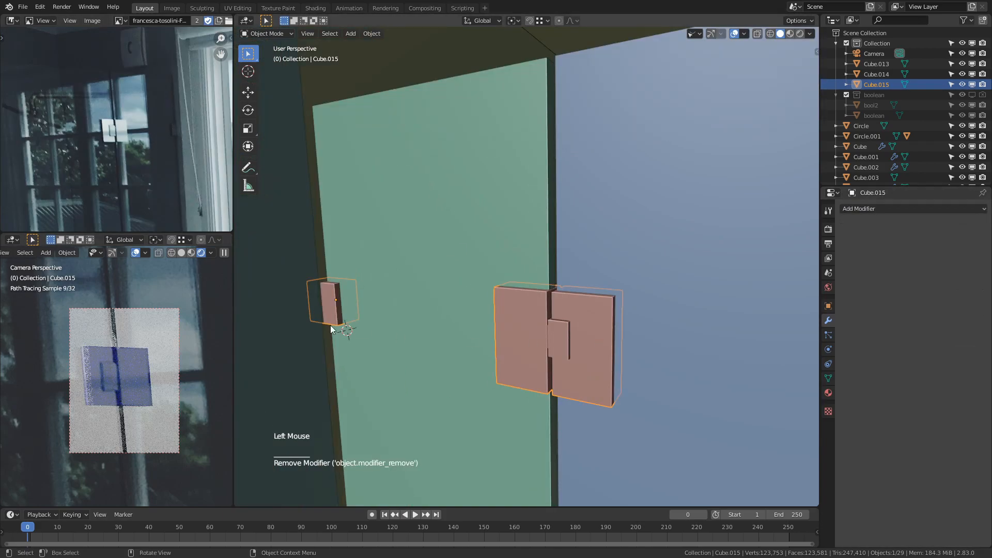
key("q")
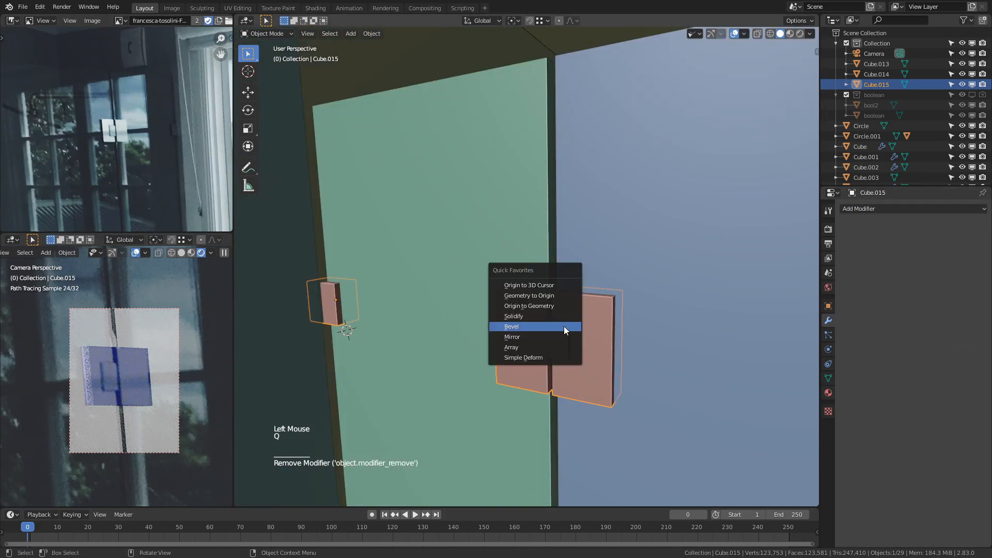
left_click(562, 327)
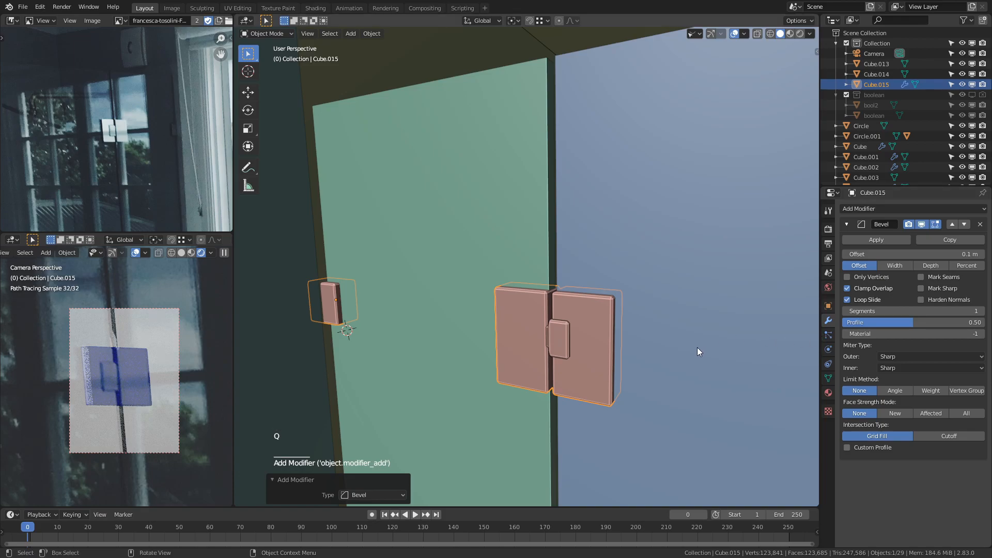
middle_click_drag(711, 333, 692, 249, "shift")
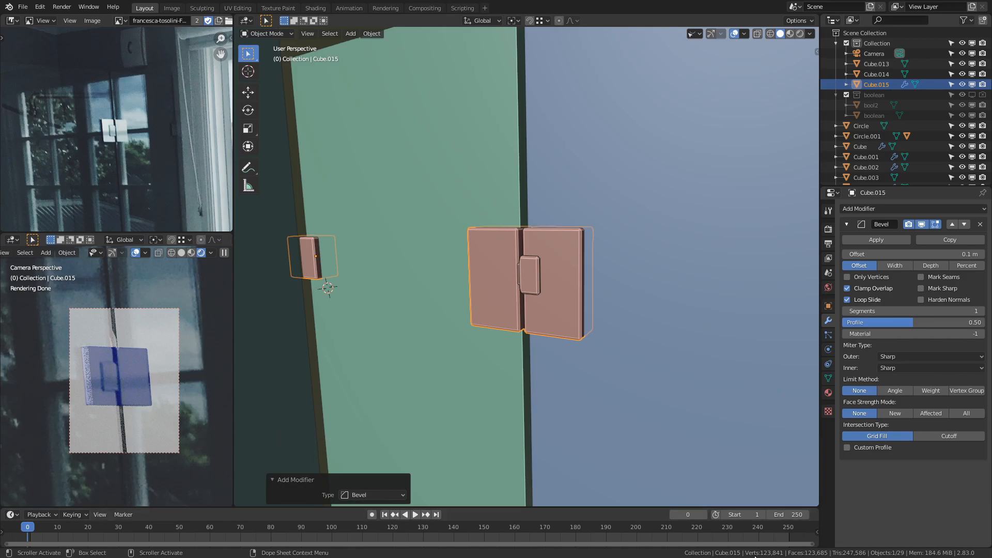
left_click_drag(959, 253, 951, 254, "shift")
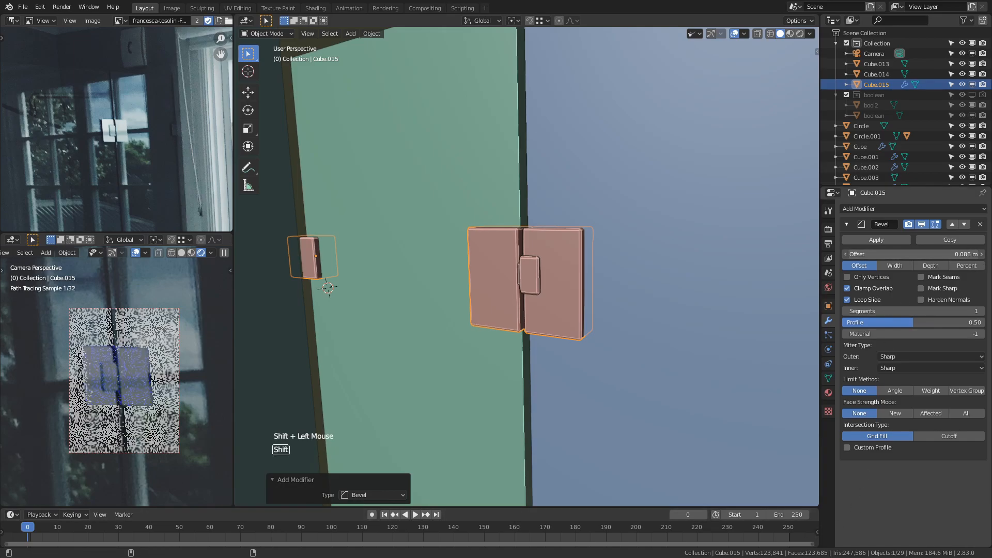
type("005")
key("Return")
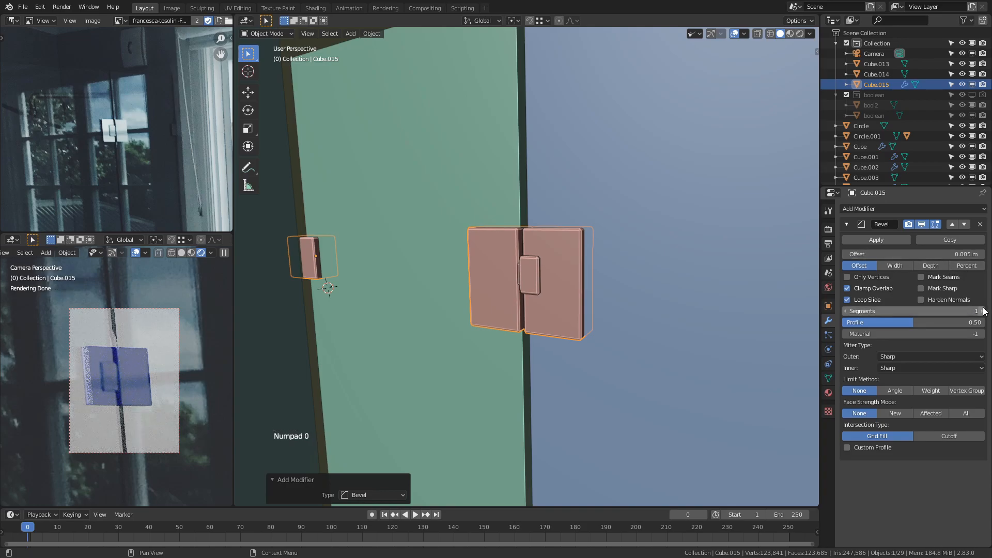
left_click(980, 311)
Step: Shade the fitting smooth and enable Auto Smooth at 30° for its mesh
right_click(507, 266)
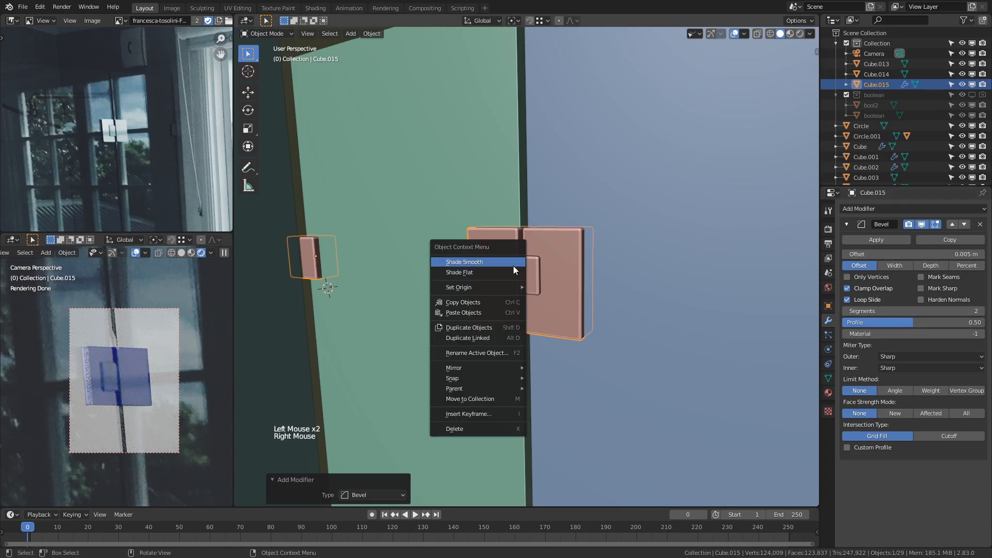
left_click(519, 262)
left_click(829, 379)
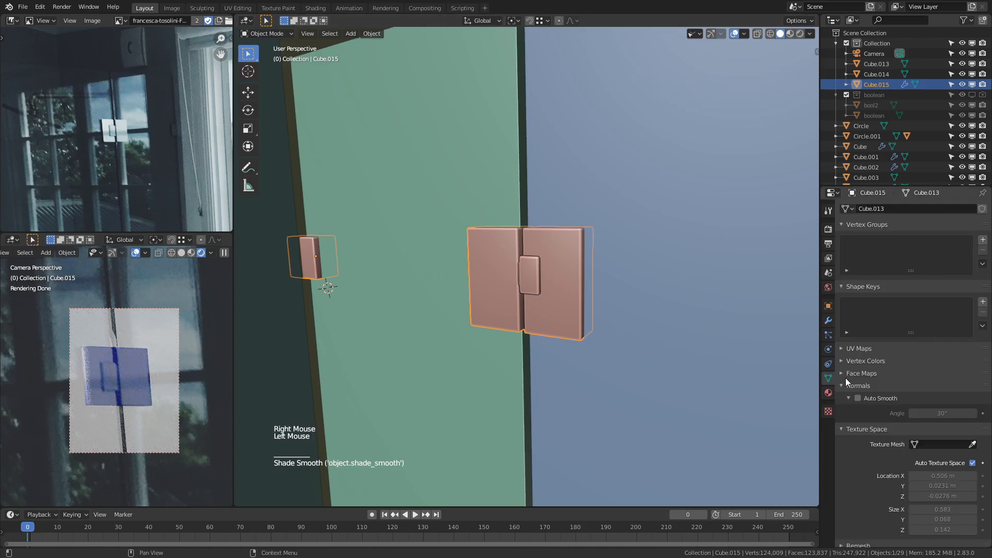
left_click(485, 271)
left_click(507, 272)
Step: Set the limit method of the fitting's bevel to Angle
left_click(829, 319)
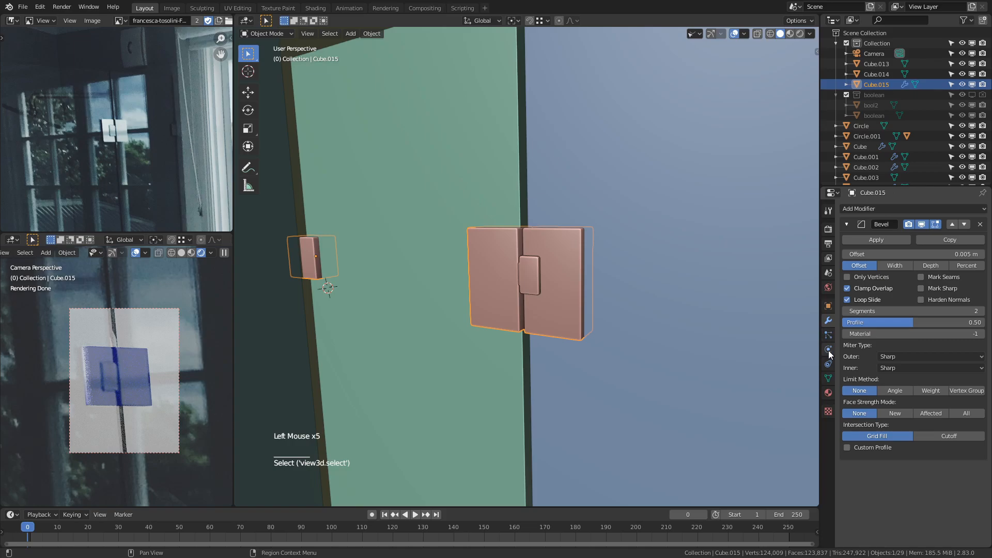
left_click(902, 392)
scroll(615, 390, "down", 4)
scroll(603, 385, "down", 1)
scroll(672, 387, "up", 5)
Step: Switch Auto Smooth off and back on to compare the fitting's shading up close
left_click(829, 379)
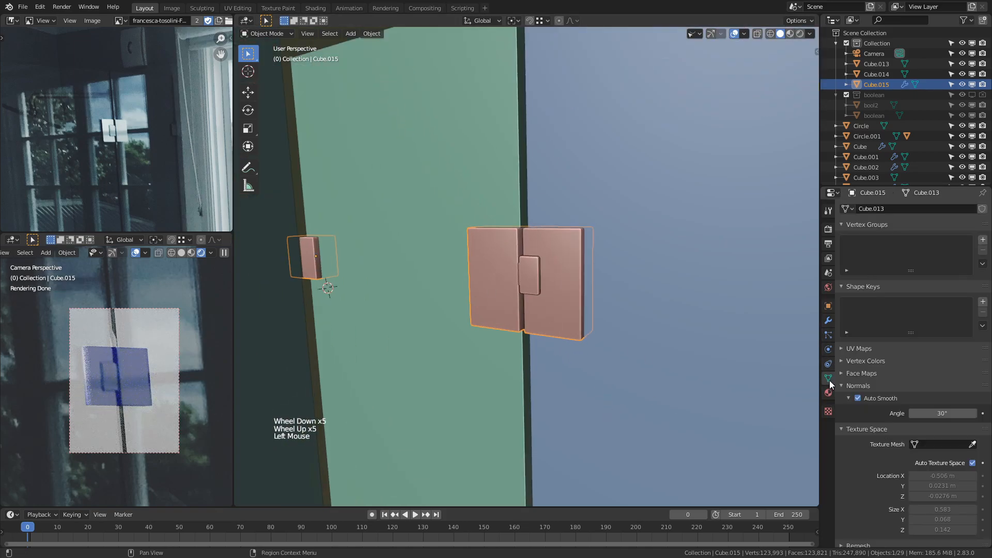
left_click(858, 398)
scroll(527, 264, "up", 7)
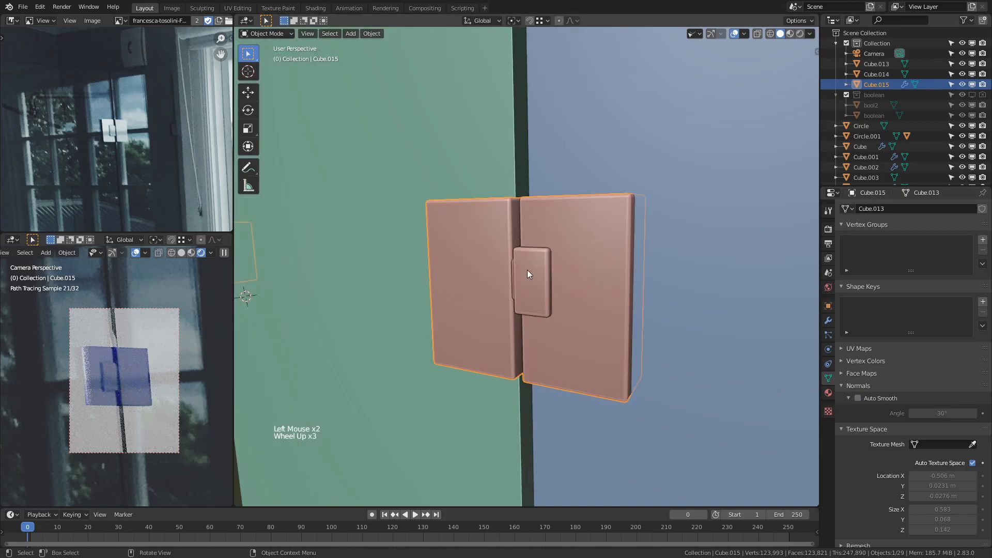
left_click(858, 398)
left_click(828, 321)
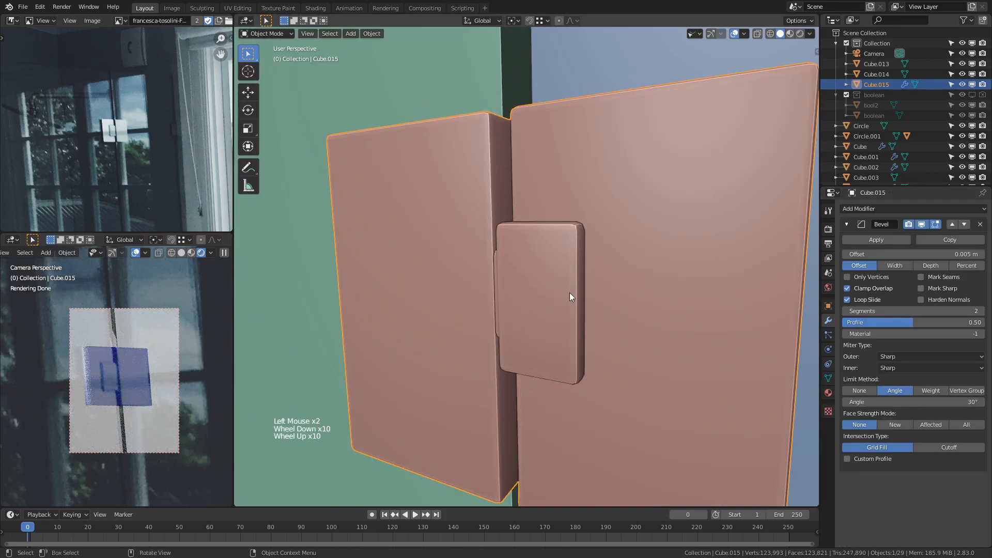
Step: Try a single segment on the fitting's bevel, and restore 2 segments
left_click_drag(861, 310, 851, 310)
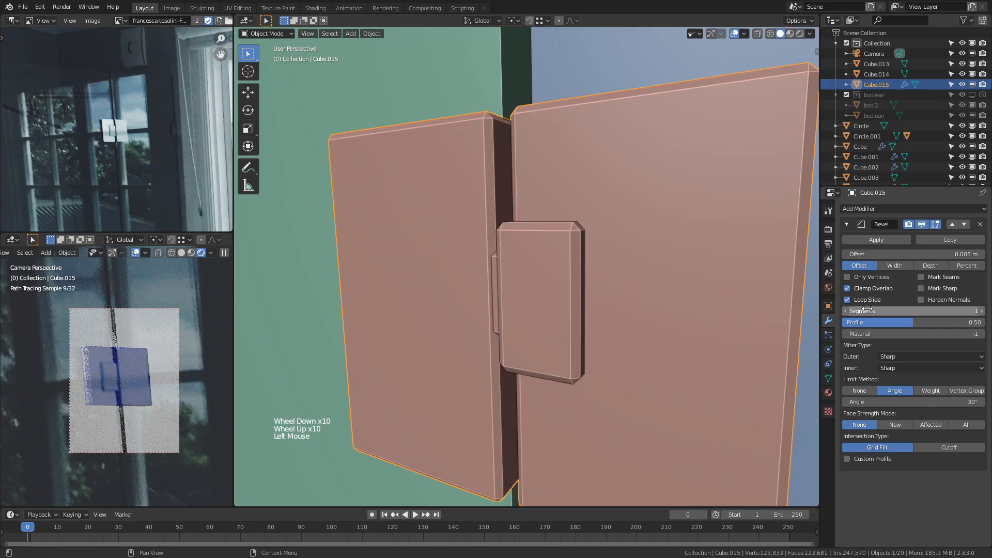
left_click(982, 311)
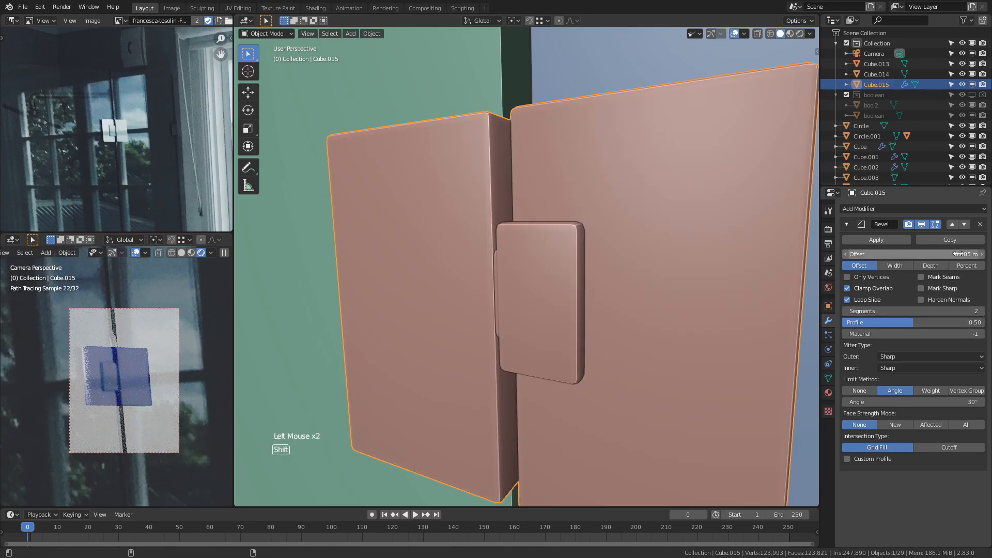
left_click(904, 265)
left_click(870, 265)
left_click(880, 267)
left_click(884, 268)
left_click(860, 270)
Step: Add a 32-vertex, 1 m radius circle at a new 3D cursor position beside the glass panels and rotate it upright about global Y
scroll(460, 307, "down", 13)
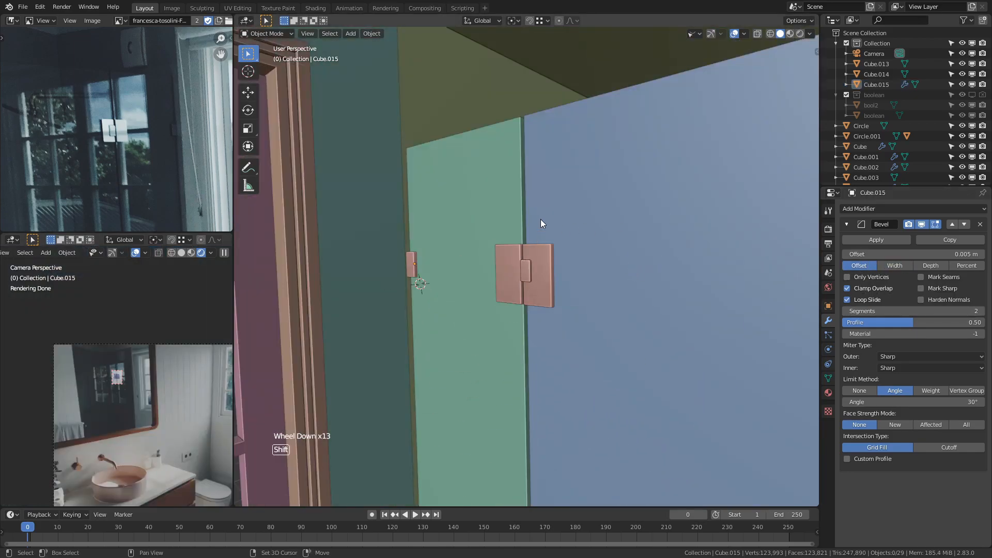
middle_click_drag(541, 219, 441, 367, "shift")
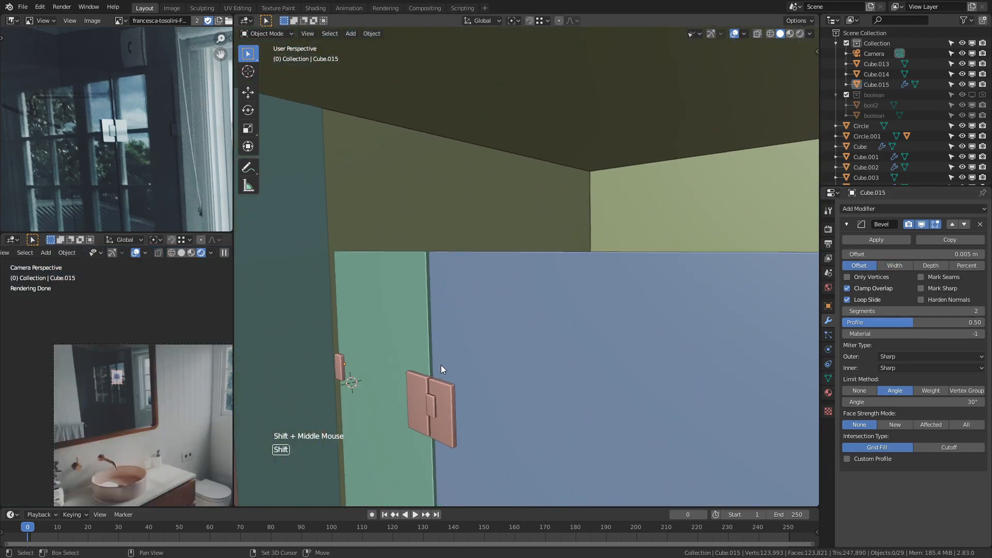
middle_click_drag(54, 125, 95, 130, "shift")
scroll(88, 149, "up", 4)
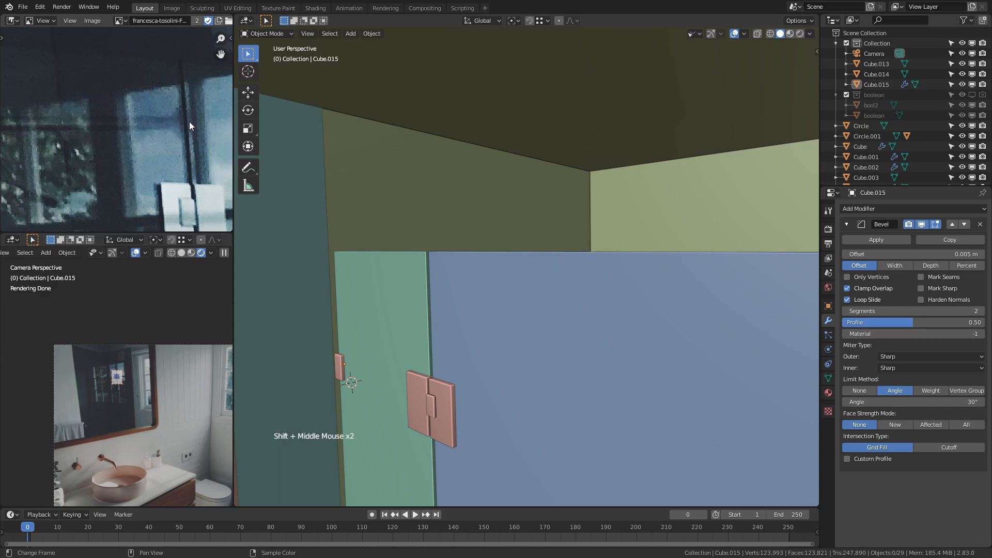
middle_click_drag(181, 133, 203, 120, "shift")
middle_click_drag(553, 207, 518, 218)
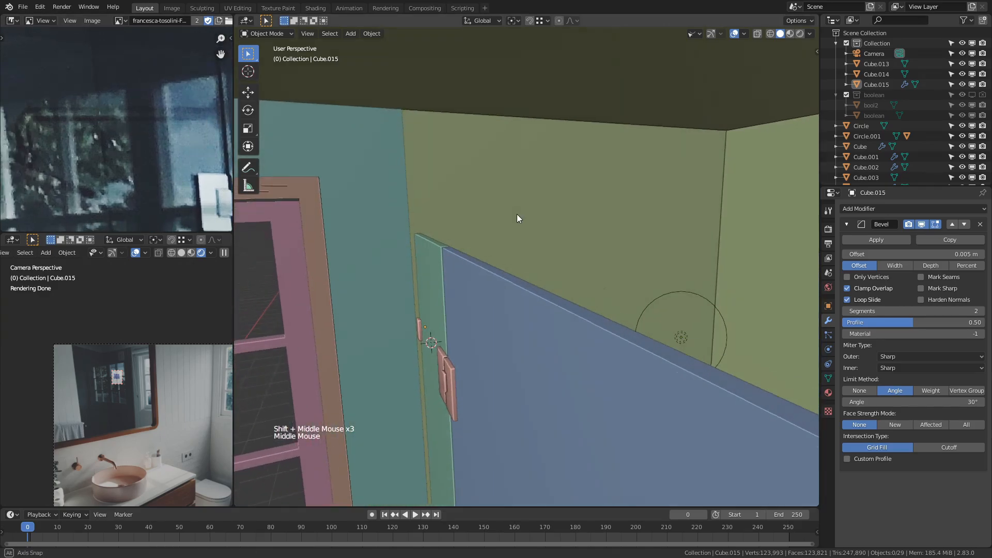
key("shift+a")
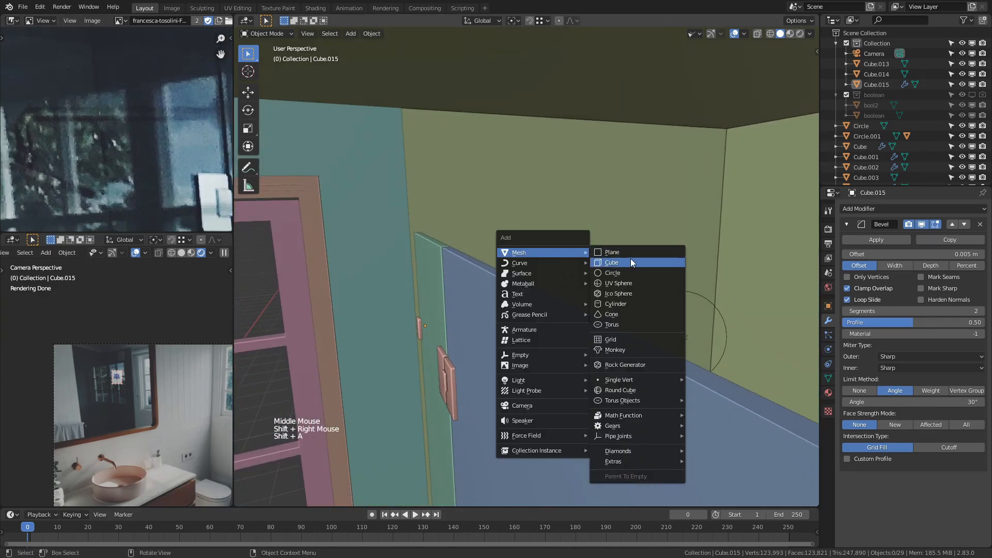
scroll(616, 274, "down", 3)
left_click(599, 288)
key("r")
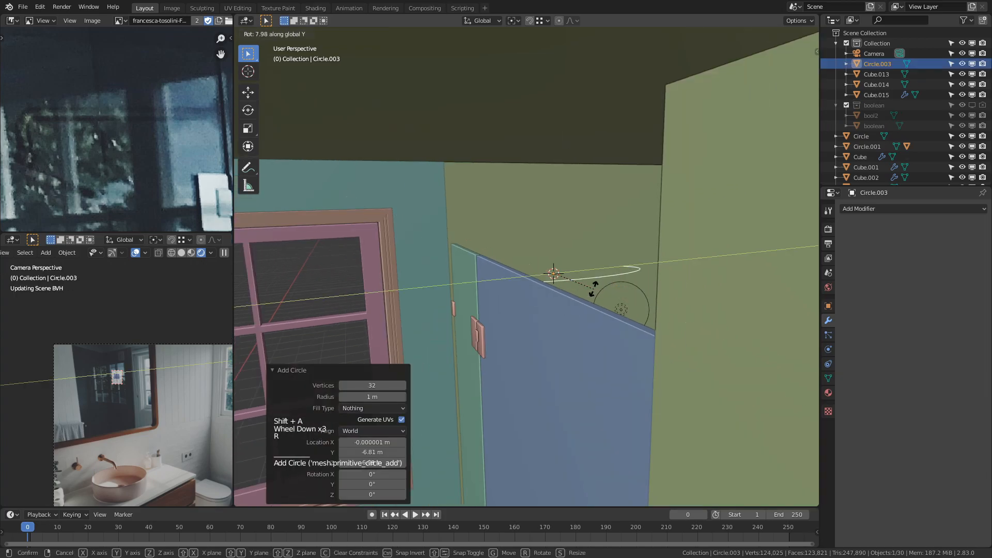
key("Return")
scroll(584, 300, "down", 2)
Step: Fill the circle with a face and extrude it into a thick disc
key("Tab")
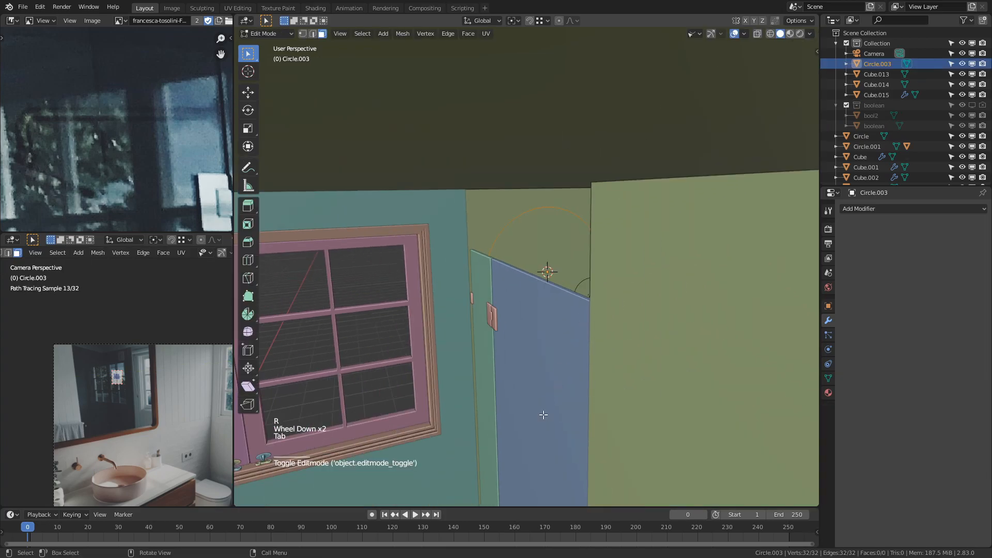
key("f")
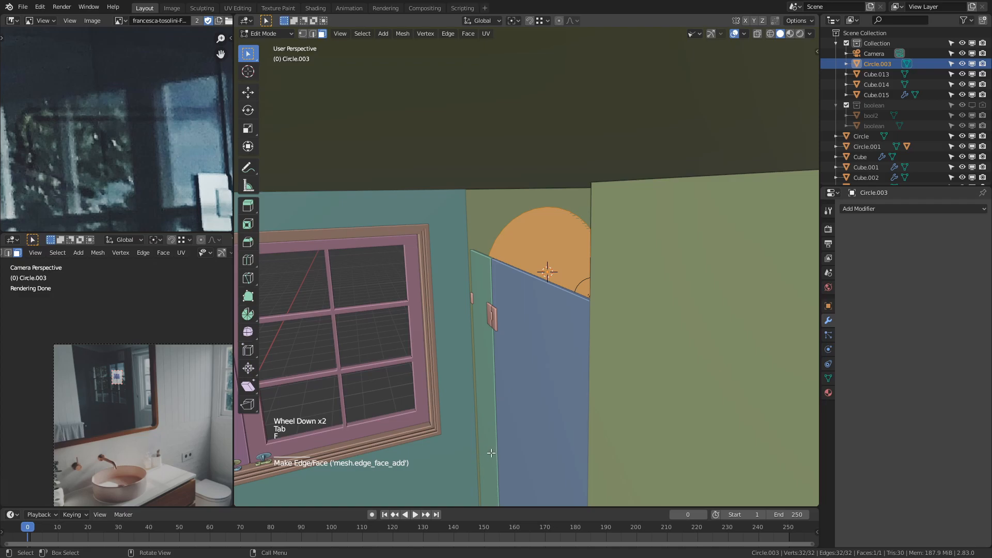
key("e")
left_click(688, 391)
key("a")
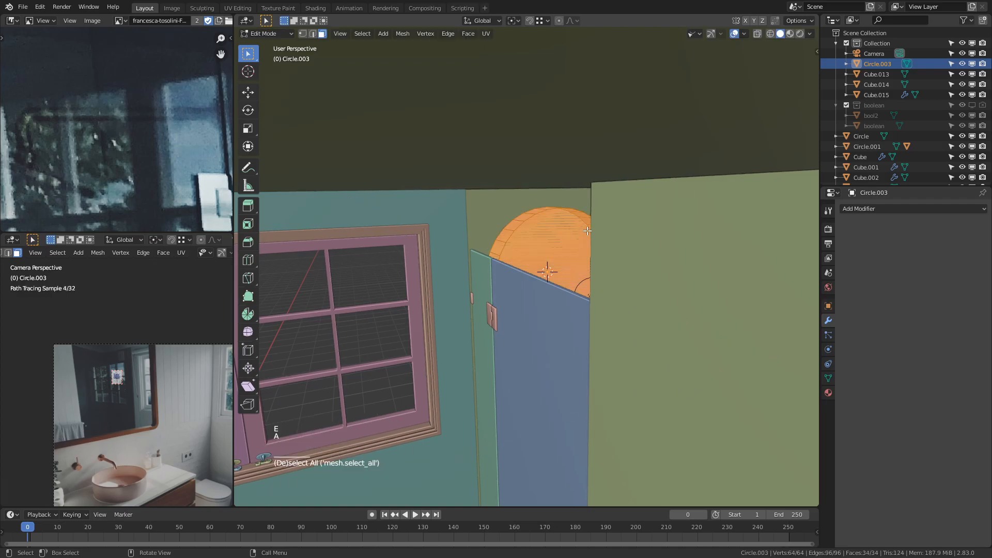
key("Tab")
Step: Check the viewport's Backface Culling option and flip the normals of all the disc's faces
middle_click_drag(590, 244, 537, 226)
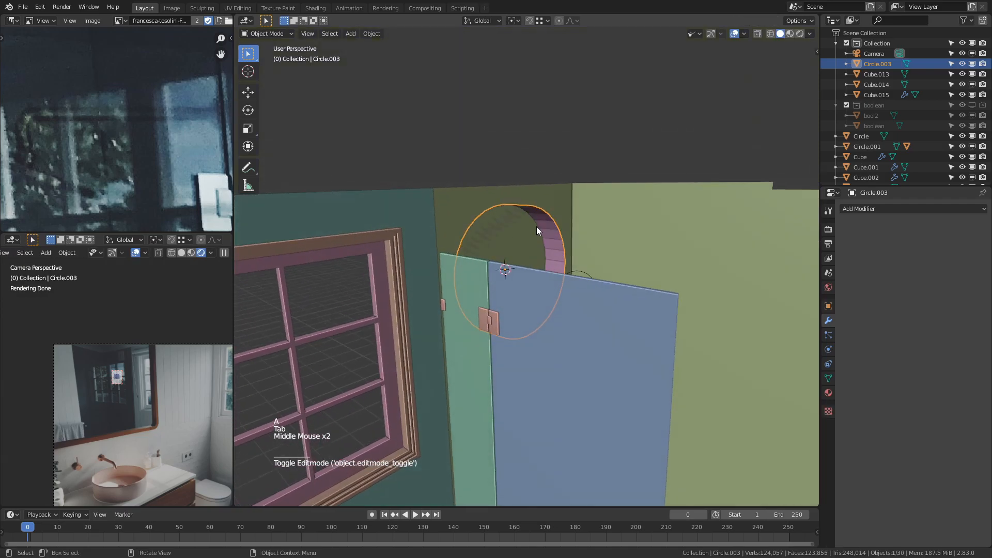
middle_click_drag(570, 191, 610, 253, "shift")
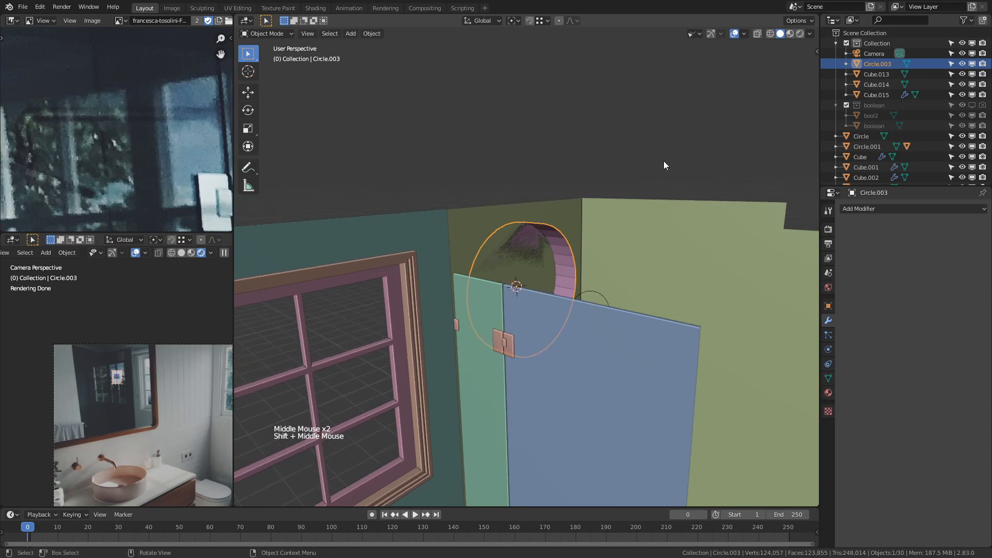
left_click(809, 35)
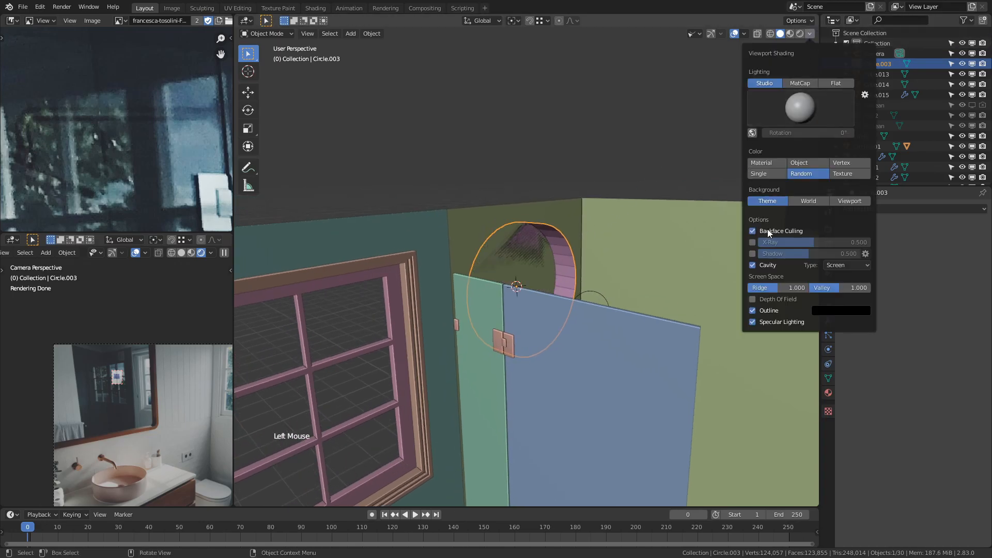
middle_click_drag(659, 196, 583, 223)
key("Tab")
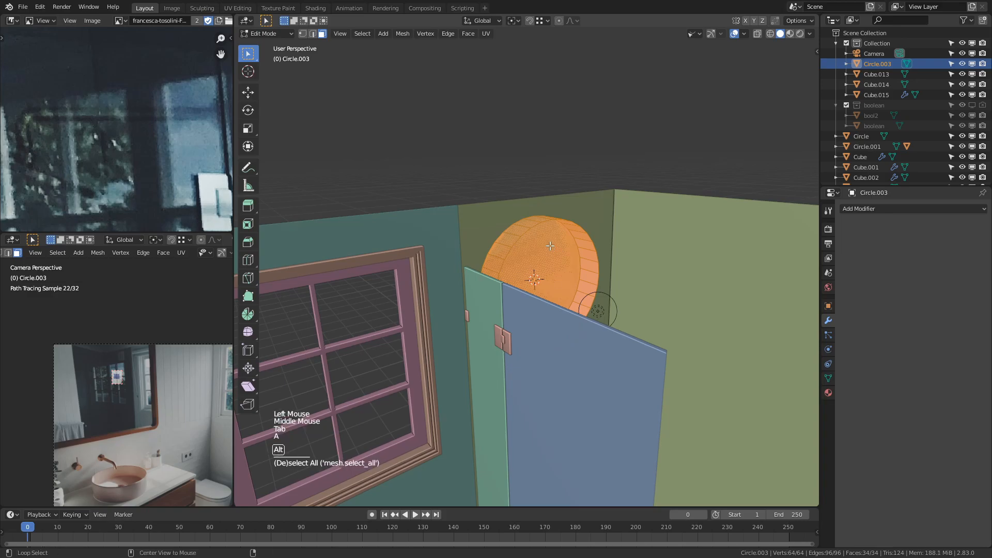
key("alt+n")
left_click(521, 239)
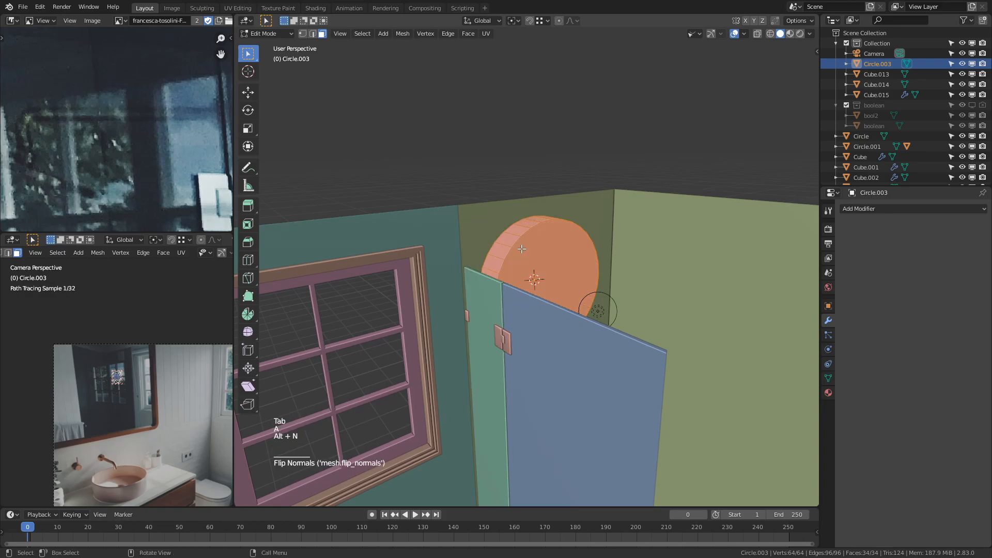
key("Tab")
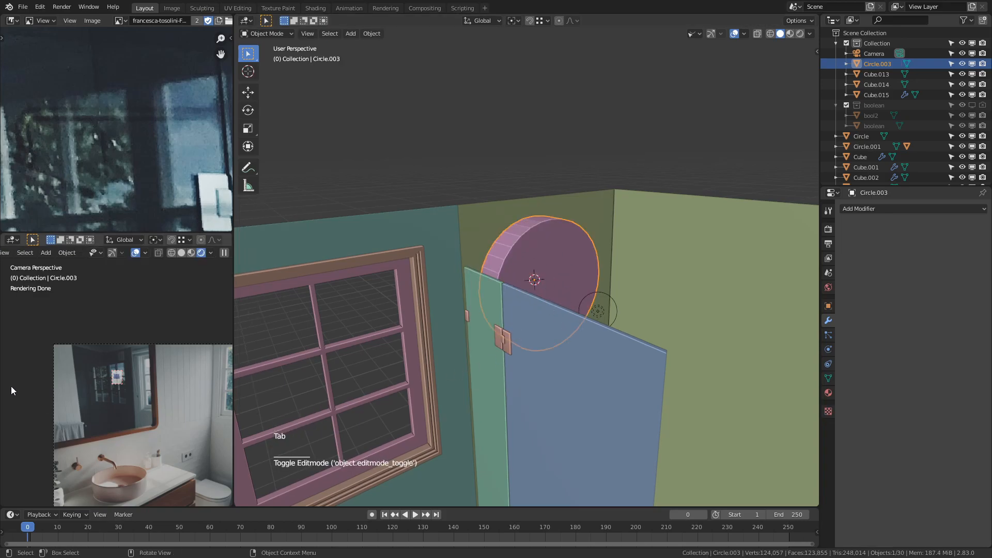
Step: Redraw the render region in the camera view around the whole camera frame
left_click(109, 401)
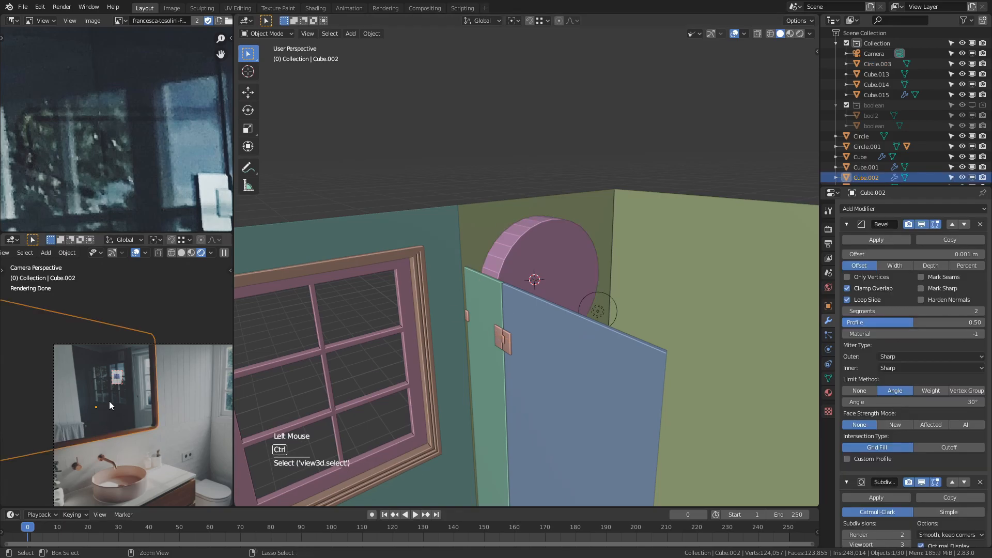
scroll(103, 408, "down", 2)
scroll(104, 407, "down", 3)
left_click(182, 303)
key("ctrl+b")
left_click_drag(55, 333, 231, 474)
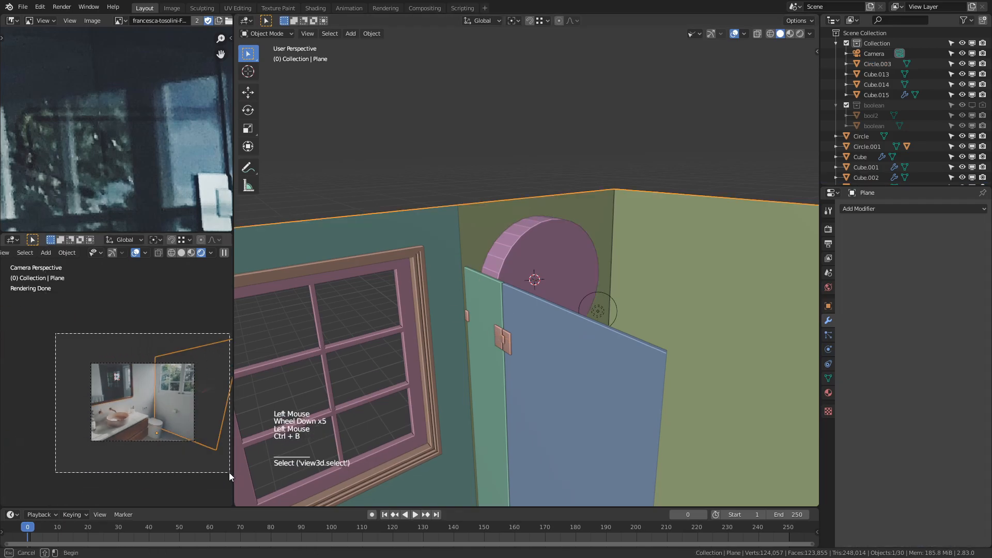
scroll(140, 398, "up", 9)
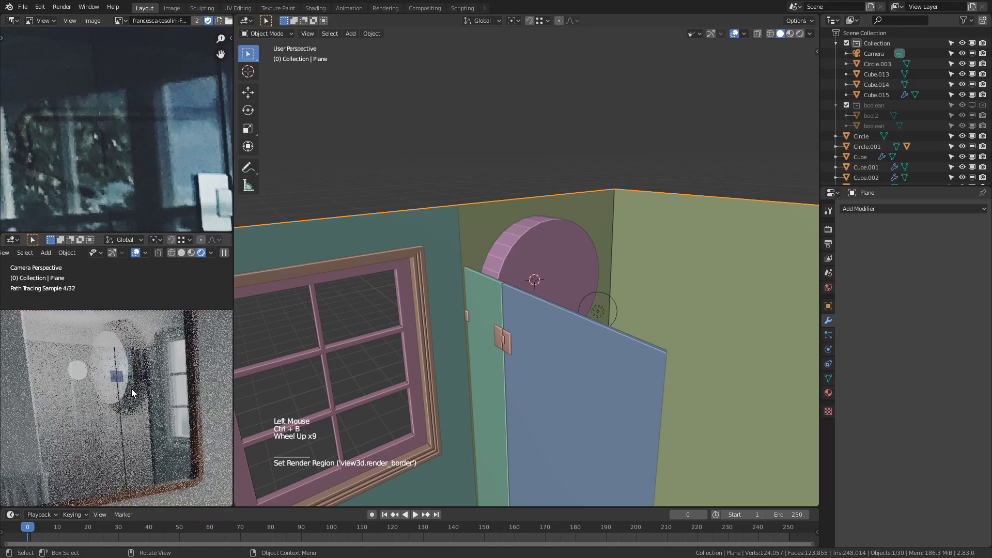
Step: Scale the disc's whole mesh down to a small round piece above the glass panels' top edge
left_click(550, 346)
left_click(551, 346)
key("Tab")
key("a")
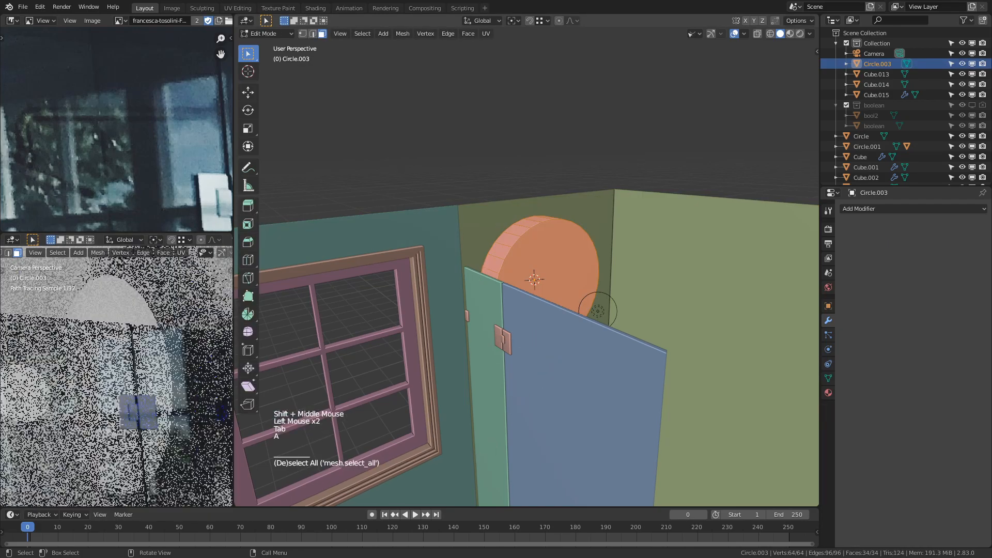
key("s")
left_click(530, 342)
key("Tab")
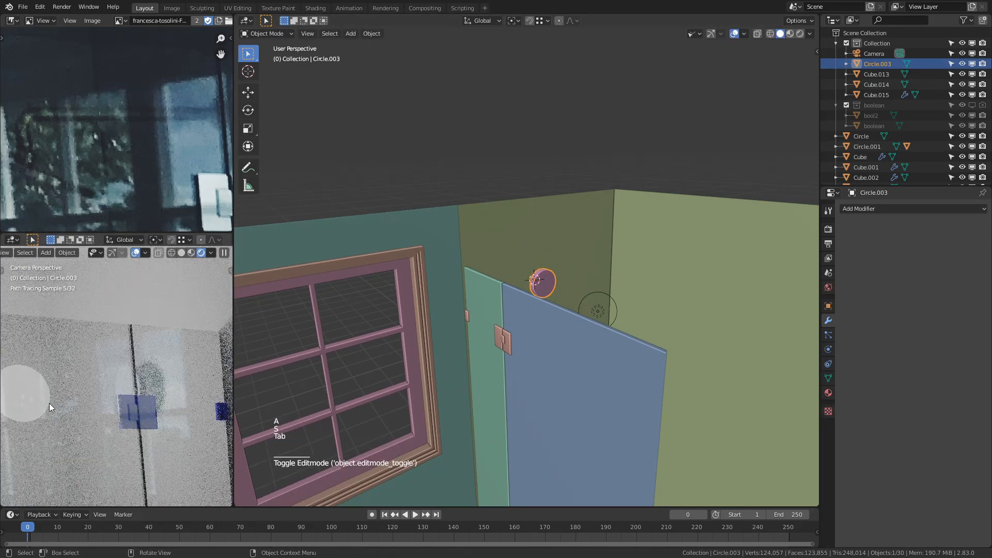
scroll(57, 394, "down", 2)
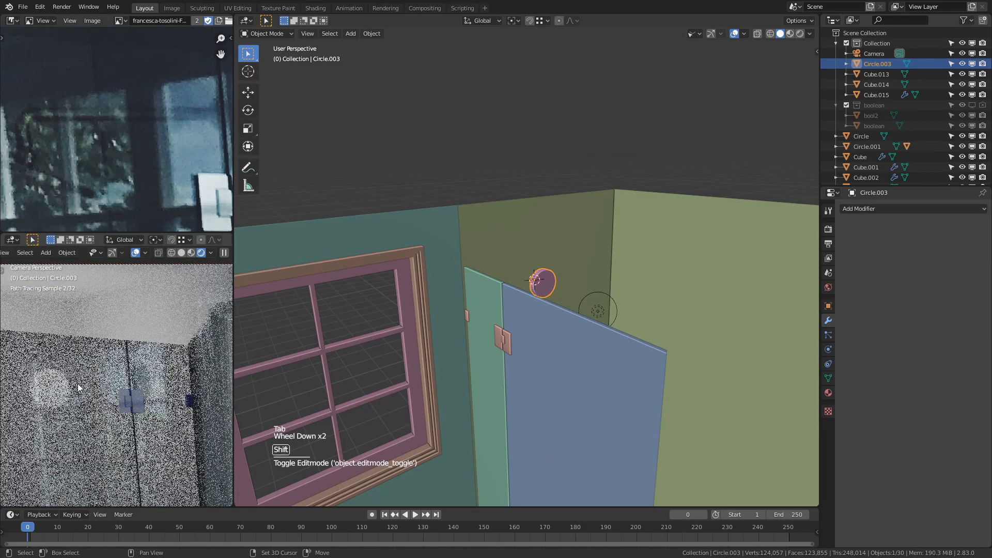
Step: Raise the opacity of the camera's background reference image over the render
middle_click_drag(57, 394, 98, 398, "shift")
left_click(879, 54)
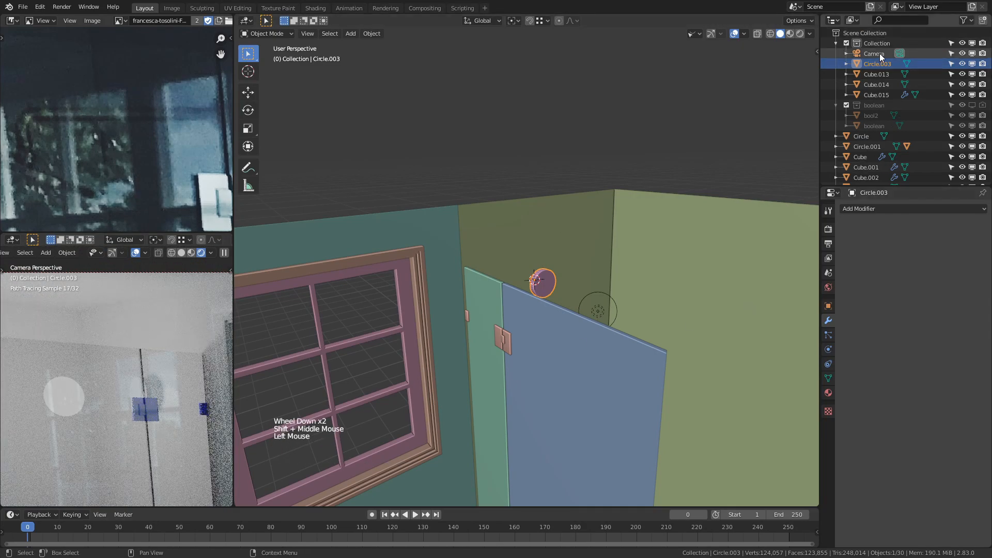
left_click(828, 350)
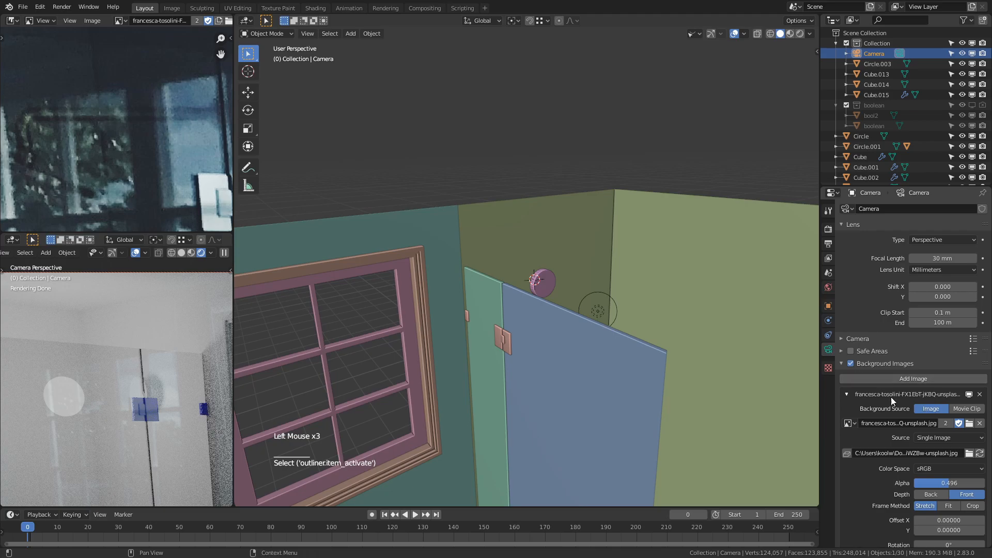
mouse_move(942, 484)
left_mouse_down()
mouse_move(985, 485)
mouse_move(947, 483)
left_mouse_up()
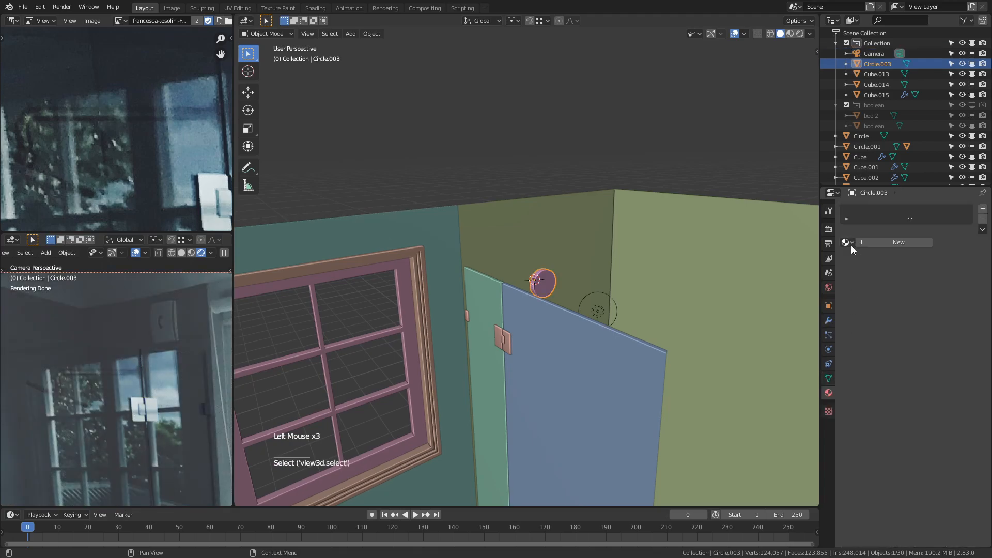
Step: Assign the existing black material to the disc and set its emission colour to a bright blue
left_click(847, 243)
left_click(863, 260)
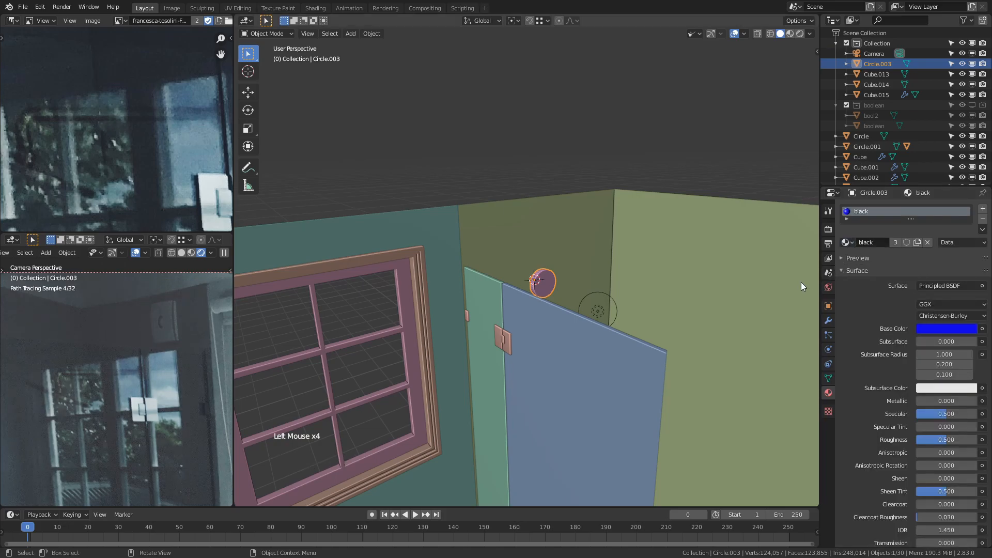
scroll(930, 469, "down", 5)
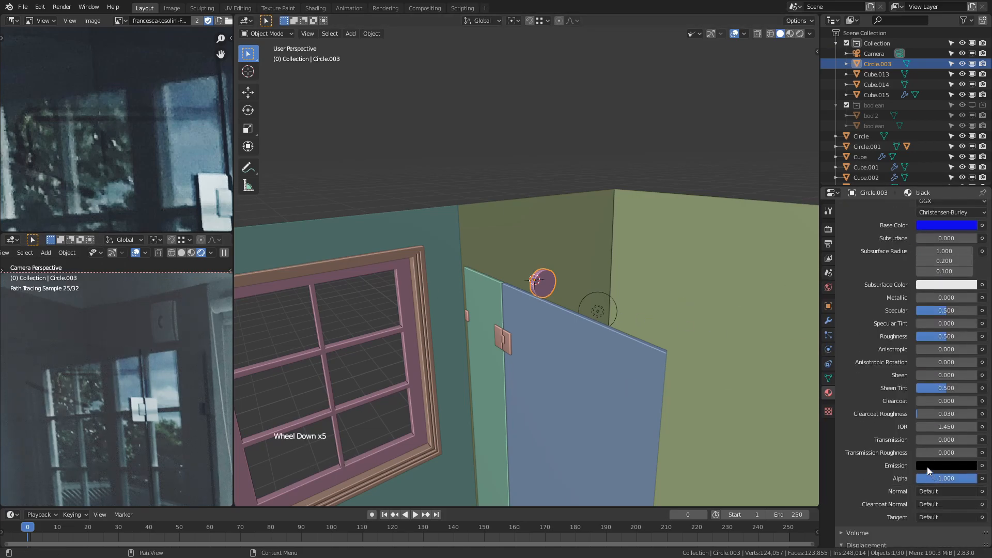
left_click(948, 465)
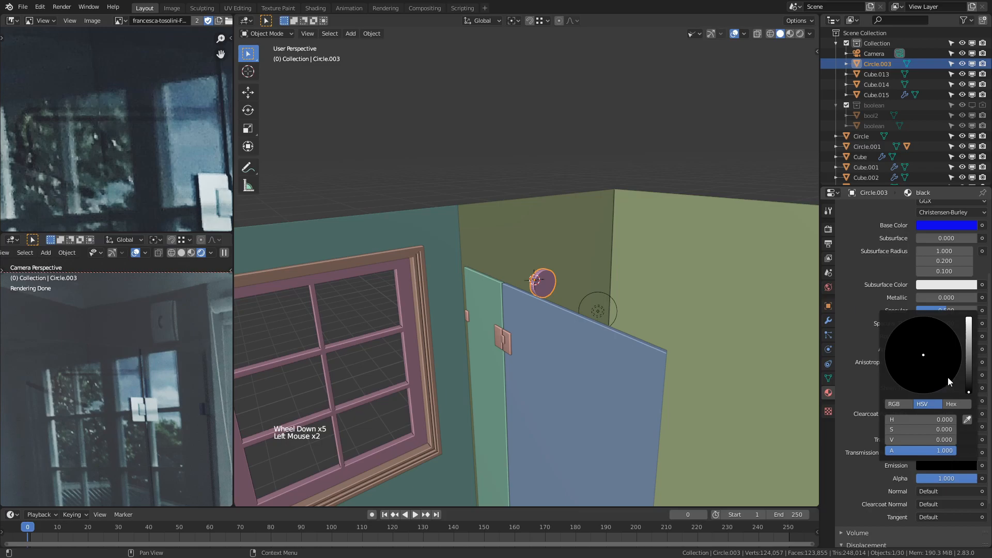
left_click(929, 386)
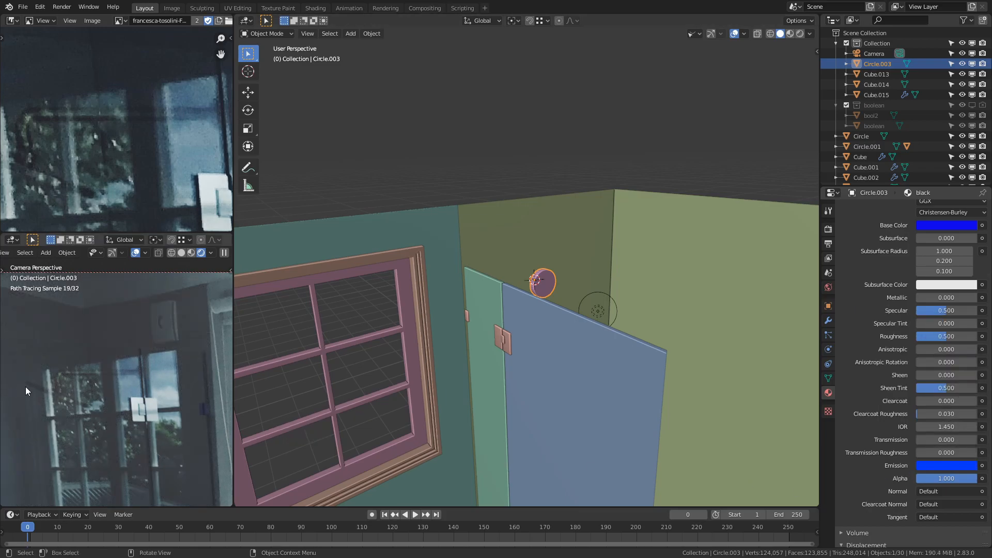
Step: Set the alpha of the camera's background reference image to about 0.92
double_click(131, 372)
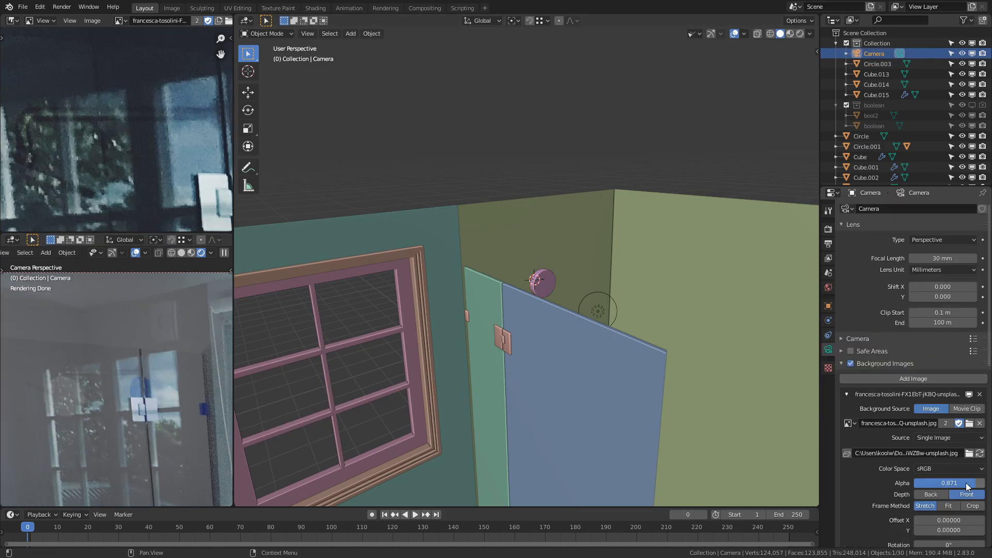
left_click_drag(975, 482, 979, 483)
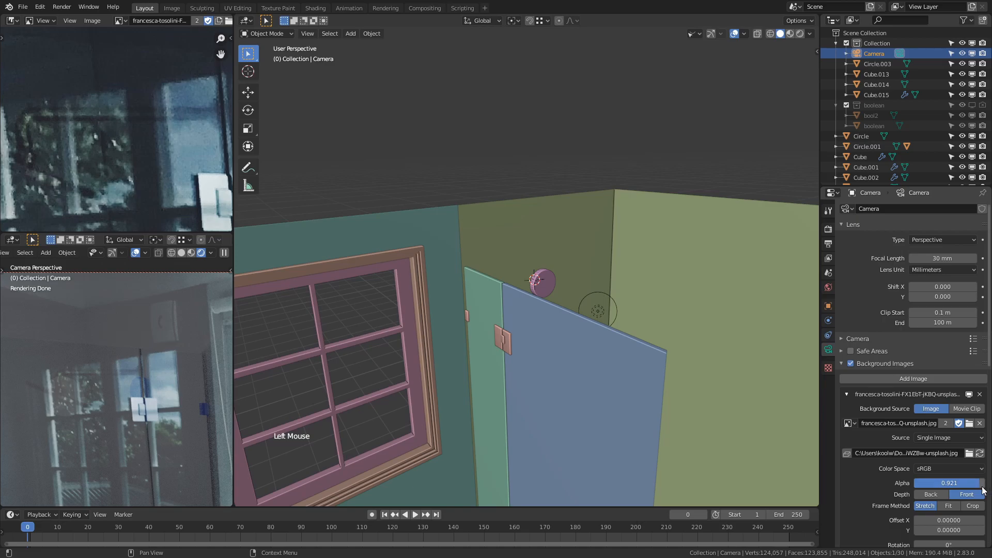
Step: Raise the disc about 0.5 m along the Z axis and compare its reflection with the reference in the camera view
scroll(569, 294, "up", 3)
left_click(569, 293)
scroll(557, 320, "up", 2)
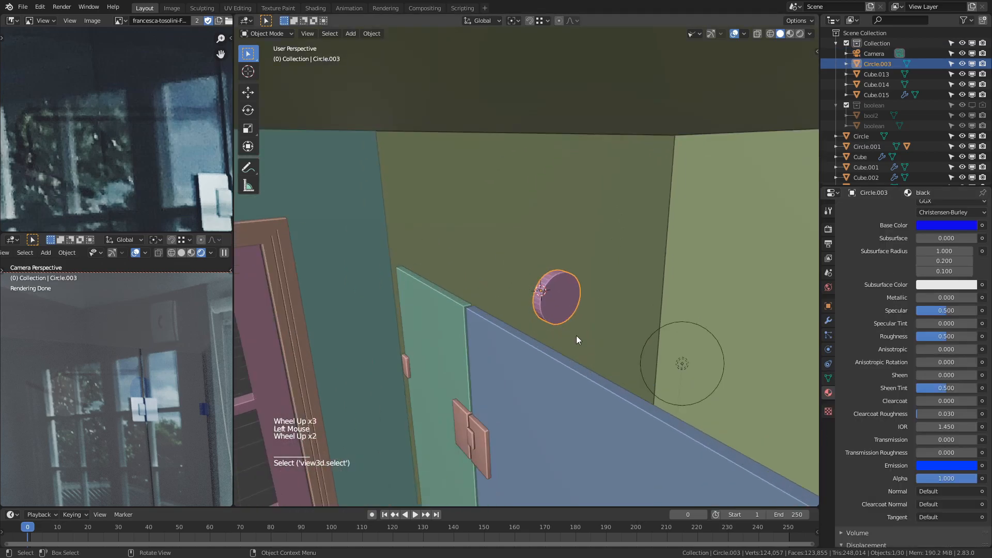
key("g")
key("z")
left_click(599, 275)
scroll(150, 381, "up", 10)
middle_click_drag(171, 334, 174, 349, "shift")
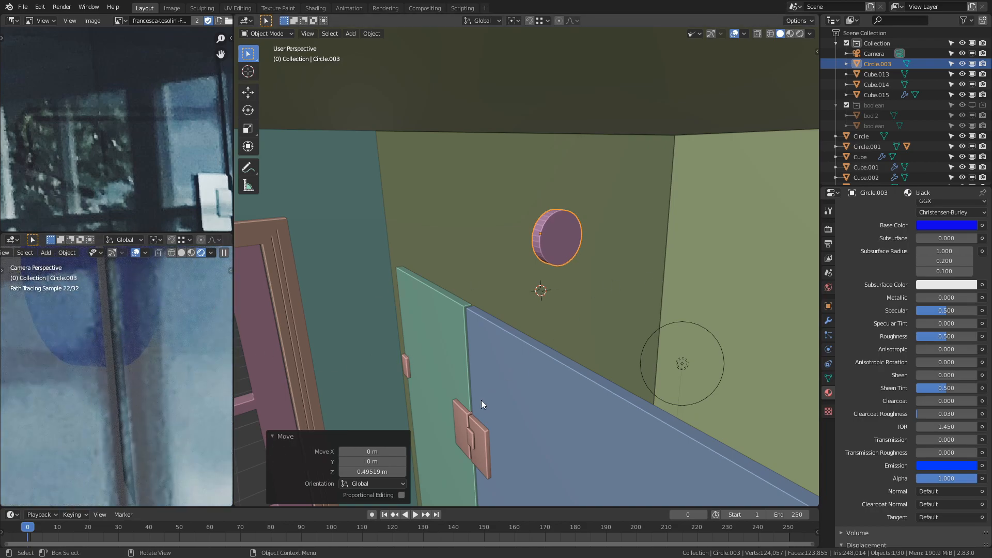
Step: Scale the disc's mesh by 0.265 and lower it about 0.22 m along the Z axis
key("Tab")
key("s")
left_click(552, 285)
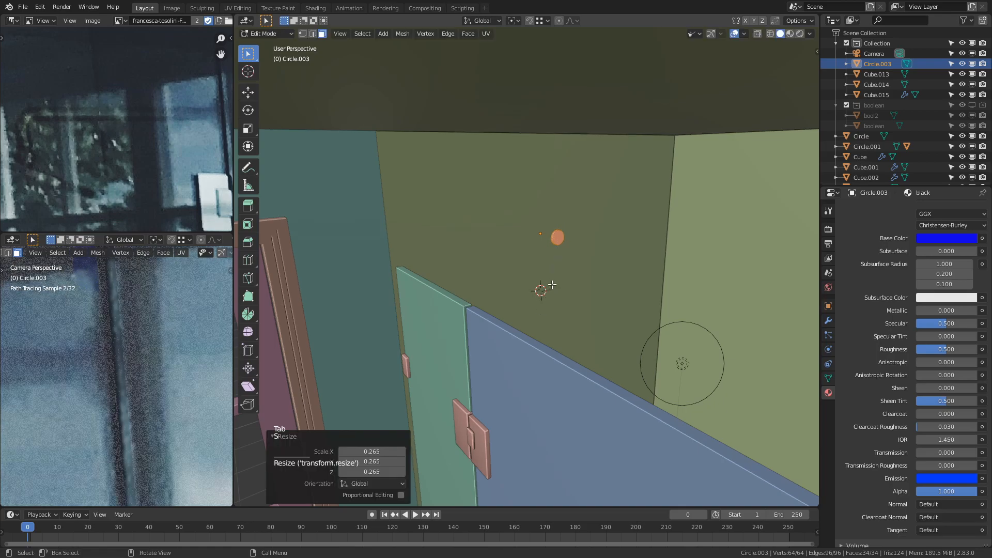
key("g")
key("z")
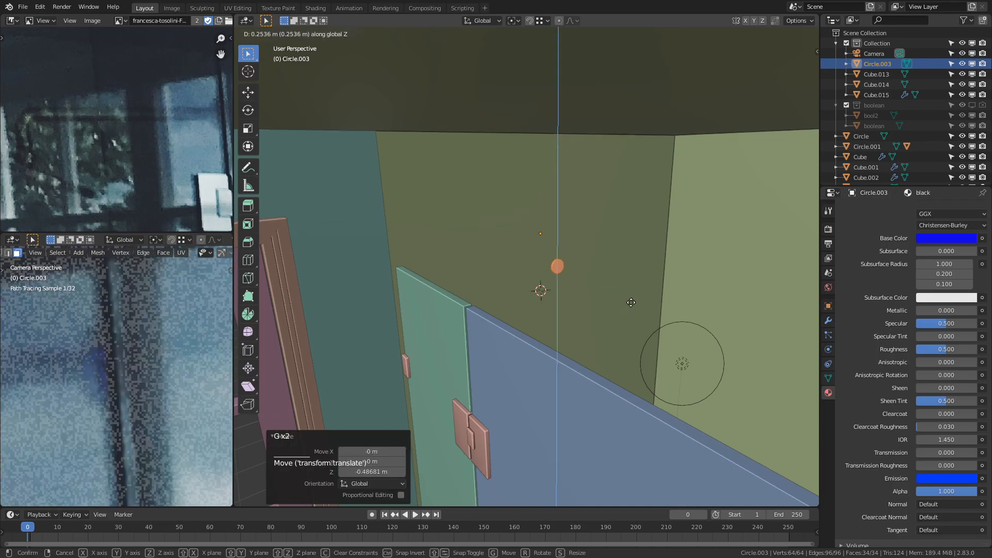
left_click(631, 302)
Step: Enlarge the small disc's mesh by roughly 1.66 times and return to Object Mode
key("s")
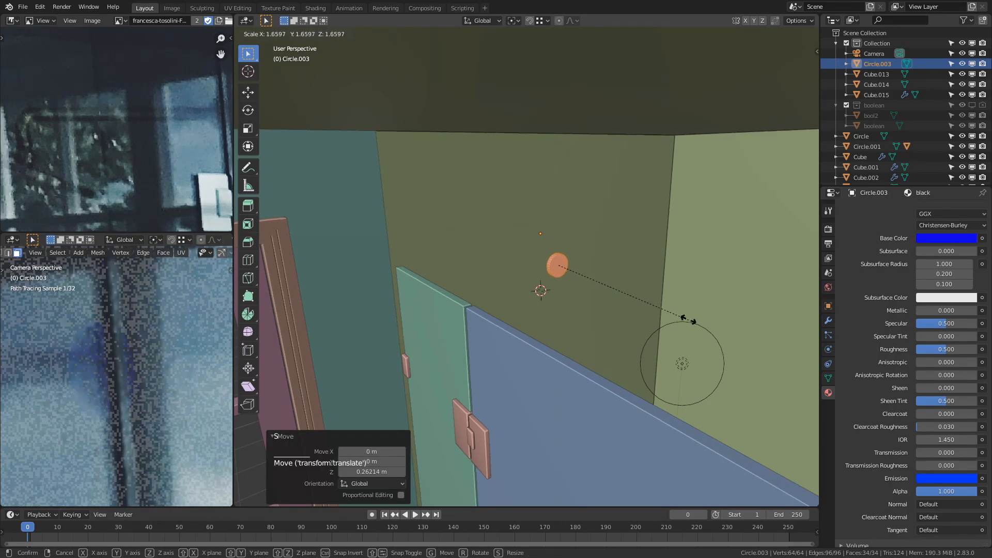
right_click(688, 321)
key("Tab")
scroll(461, 305, "down", 12)
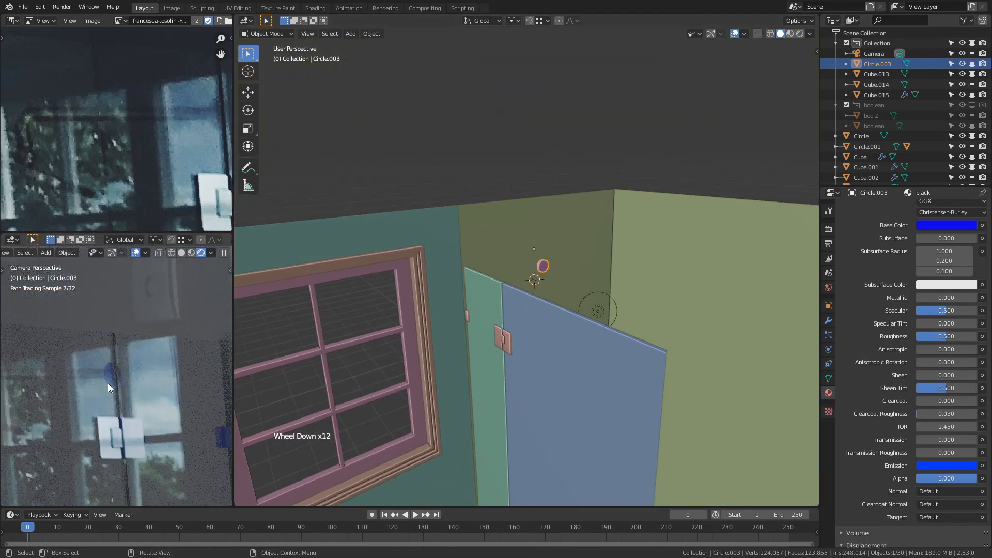
middle_click_drag(113, 377, 199, 380, "shift")
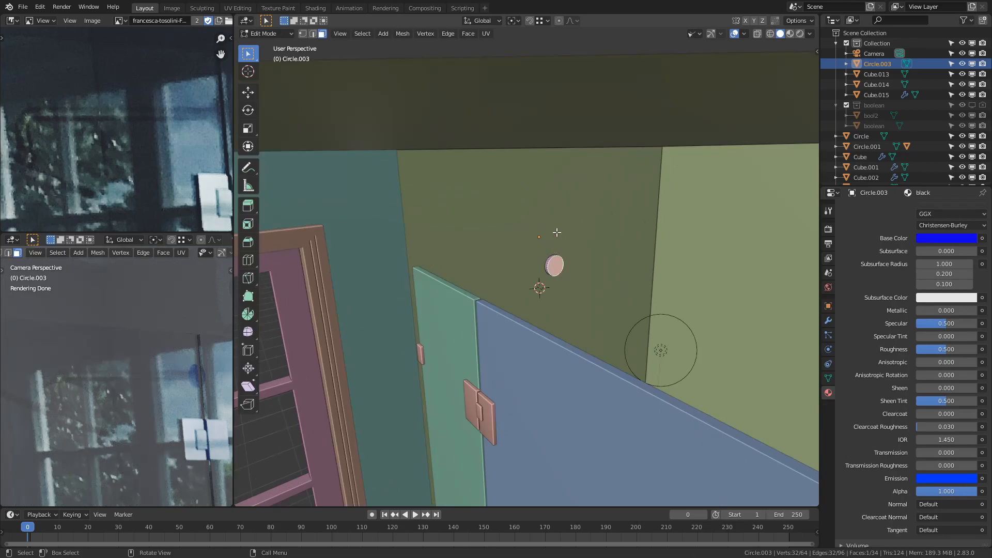
Step: Set the disc object's origin to its geometry
key("Tab")
key("q")
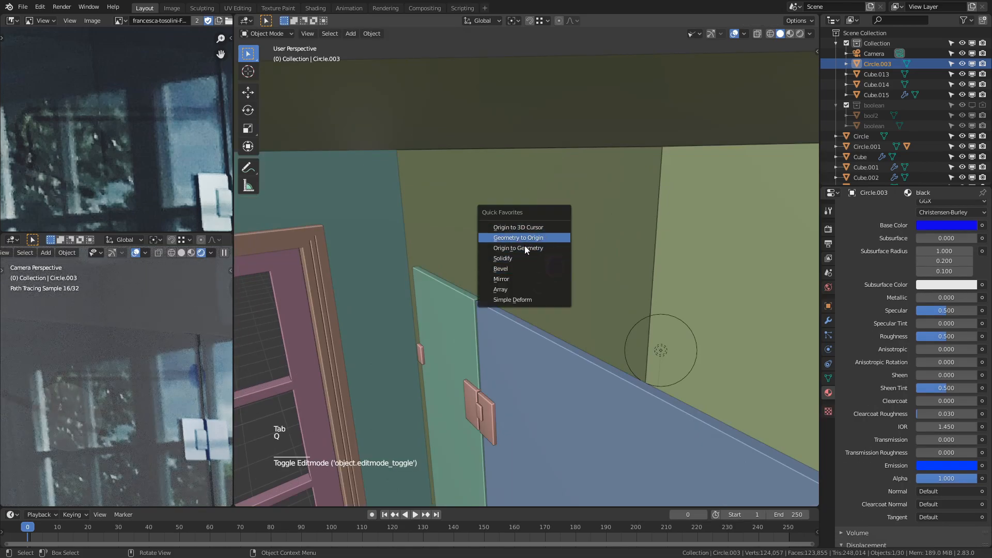
left_click(526, 247)
Step: Isolate the disc in local view and inset its flat circular face by about 0.046 m
key("Tab")
key("3")
left_click(554, 281)
key("slash")
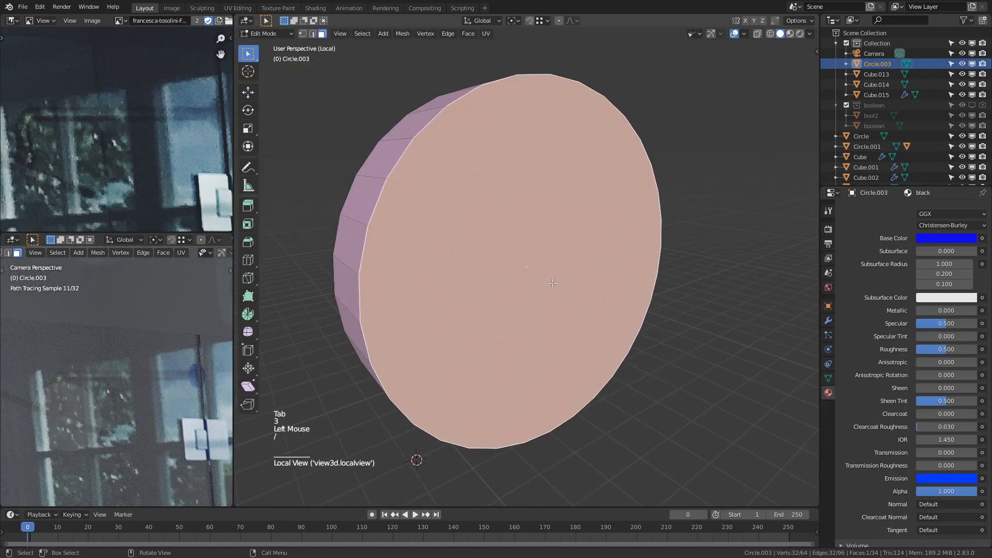
middle_click_drag(284, 444, 605, 346)
scroll(606, 346, "down", 4)
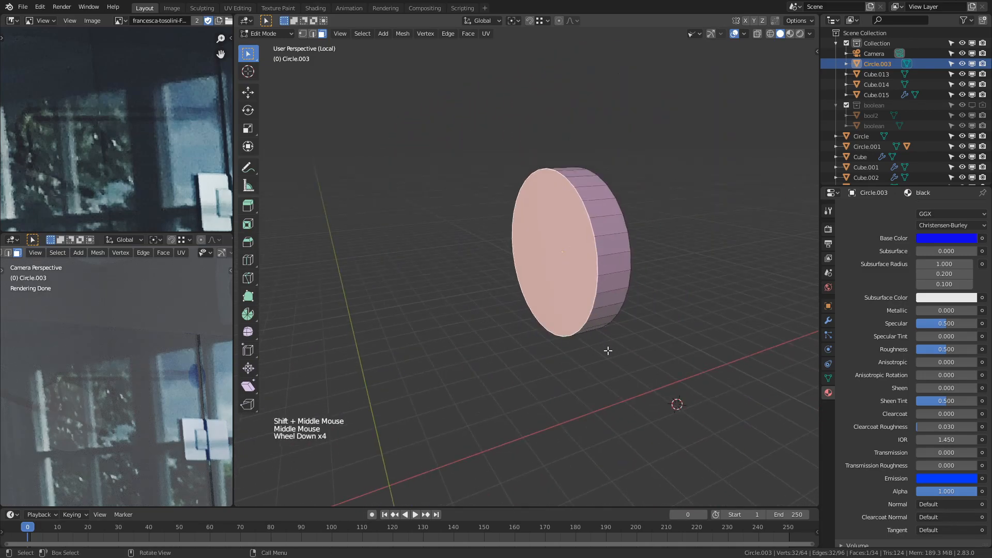
key("KP_1")
middle_click_drag(580, 455, 660, 414)
key("i")
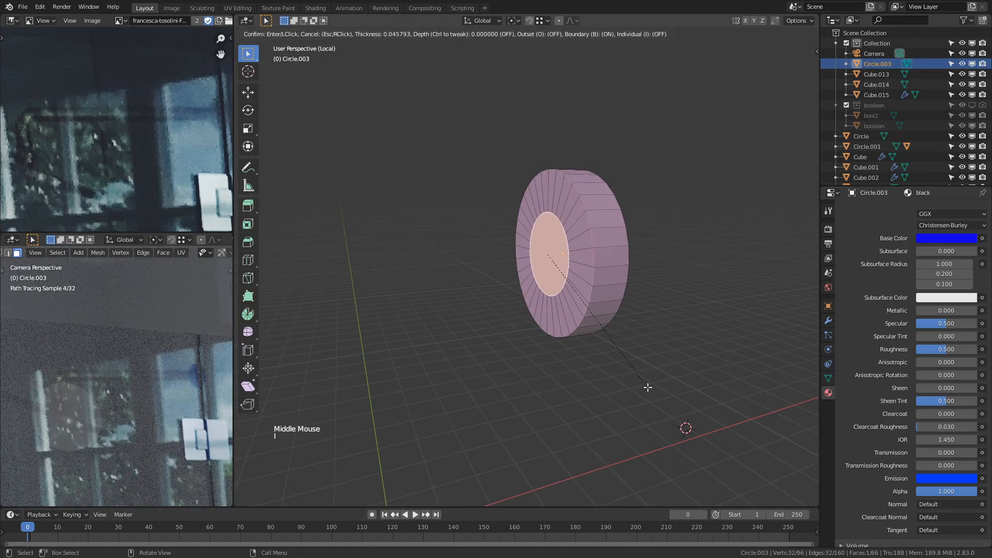
left_click(648, 387)
Step: Extrude the inset face outward about 0.17 m in front view to form a rod
key("KP_1")
key("e")
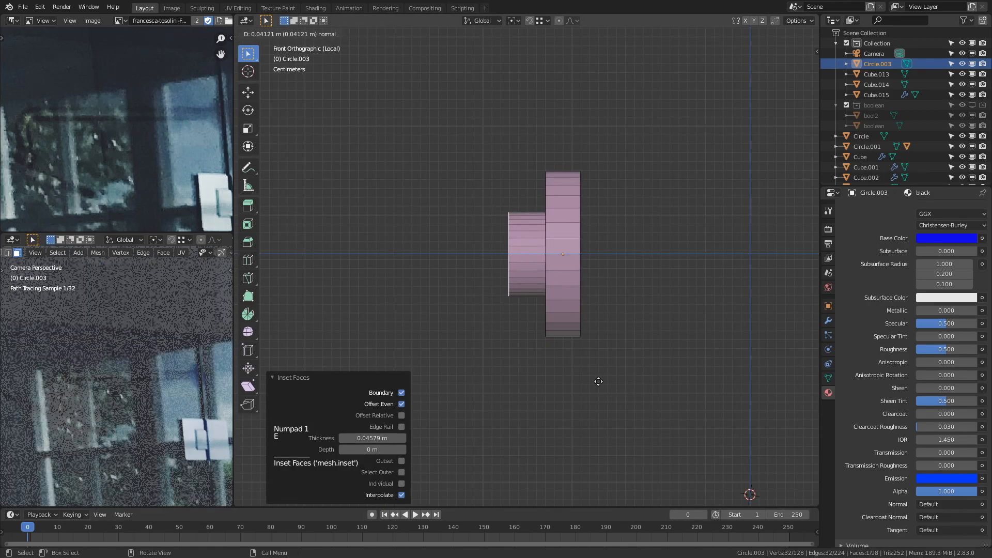
left_click(488, 379)
scroll(181, 362, "down", 2)
middle_click_drag(259, 338, 343, 320, "shift")
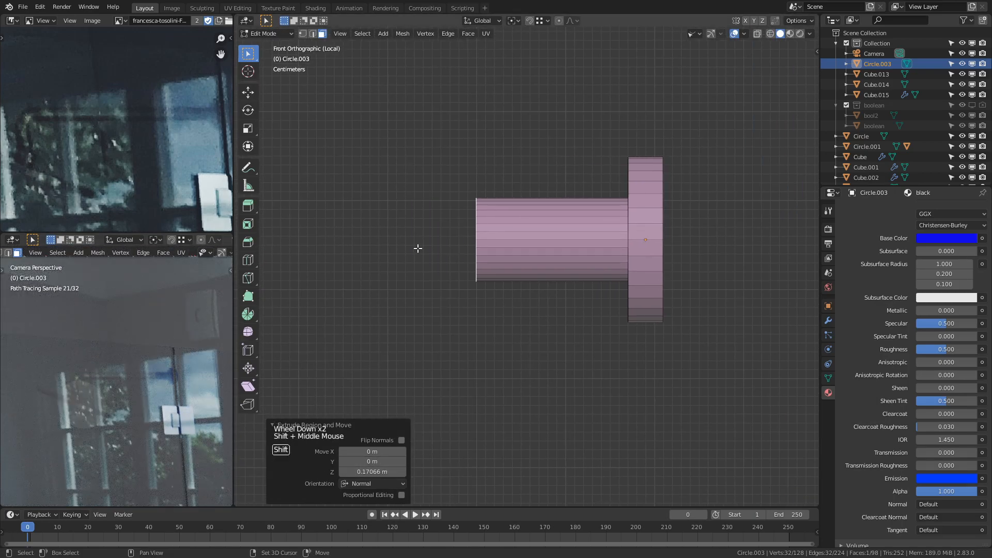
Step: Lengthen the rod by moving its end face about 0.34 m along negative X
middle_click_drag(586, 262, 731, 270, "shift")
key("g")
key("x")
left_click(451, 288)
Step: Extend the rod's end face about 0.53 m further along negative X, checking its length against the reference in the camera view
middle_click_drag(504, 293, 901, 335, "shift")
scroll(196, 357, "down", 4)
scroll(468, 360, "down", 6)
scroll(468, 360, "down", 1)
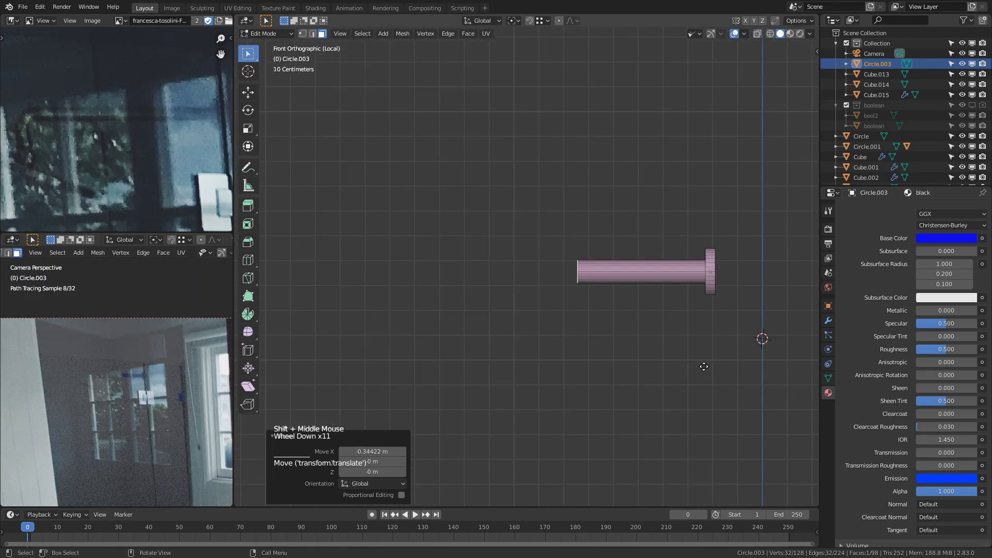
key("g")
key("x")
left_click(584, 376)
scroll(43, 387, "up", 5)
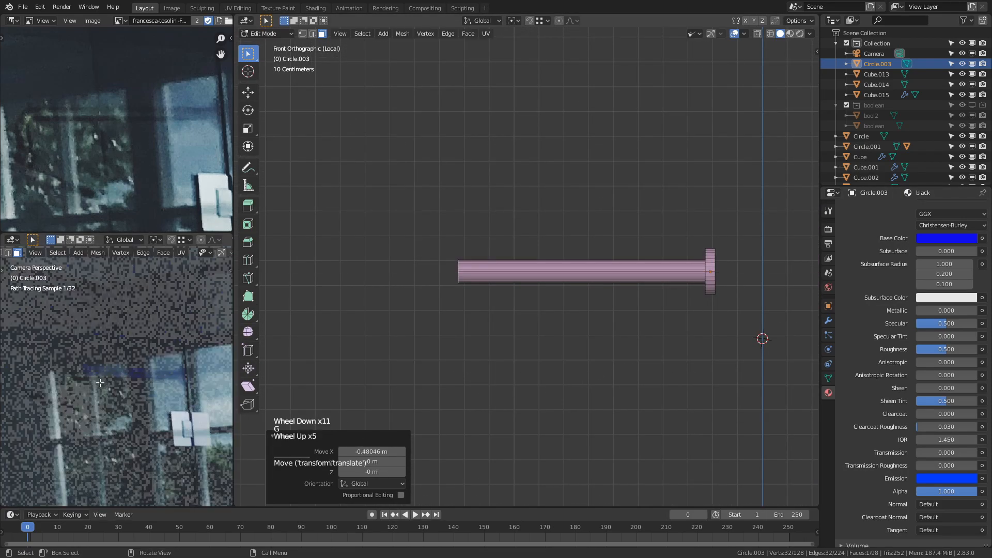
middle_click_drag(520, 346, 558, 335, "shift")
key("g")
key("x")
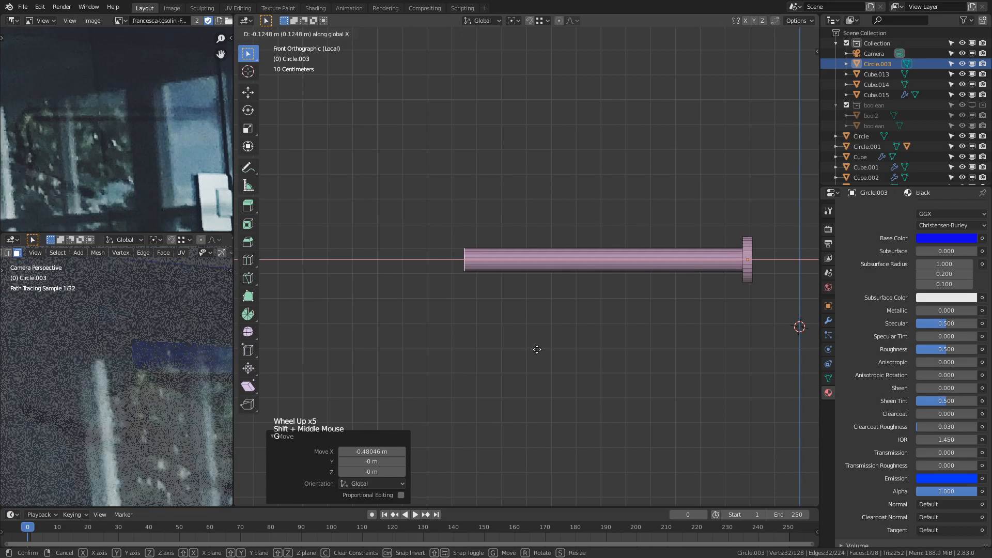
left_click(555, 349)
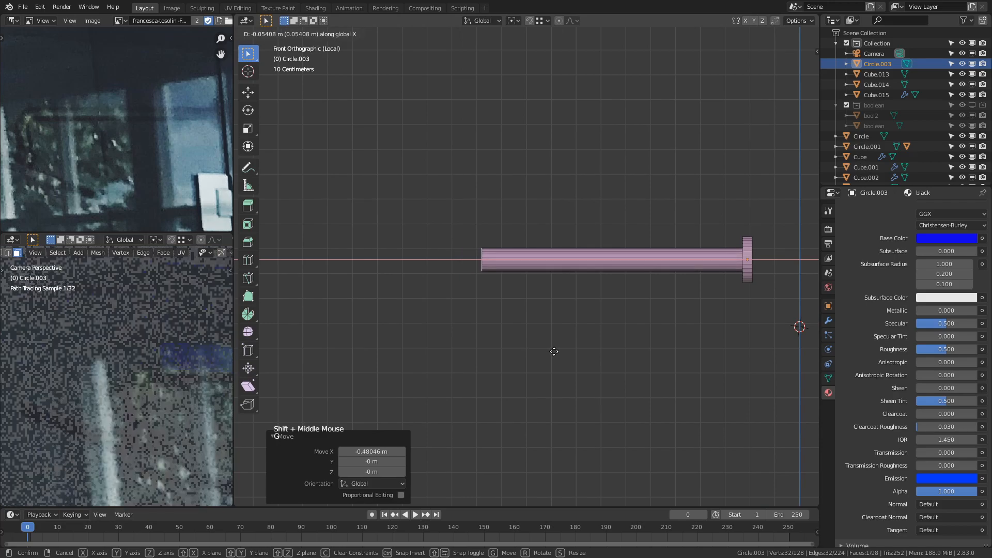
Step: Lower the rod's end face slightly along the Z axis so that the rod slopes down from the disc
key("g")
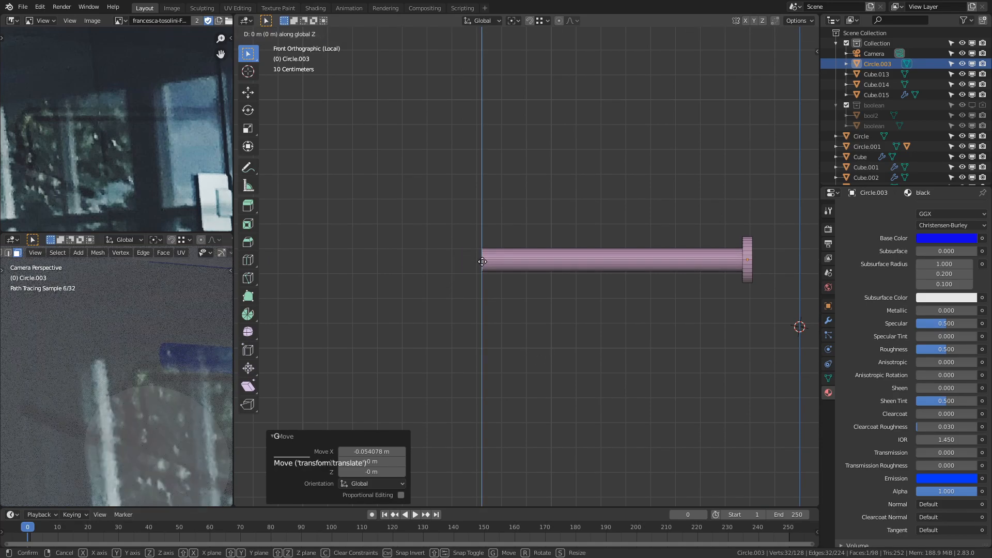
key("z")
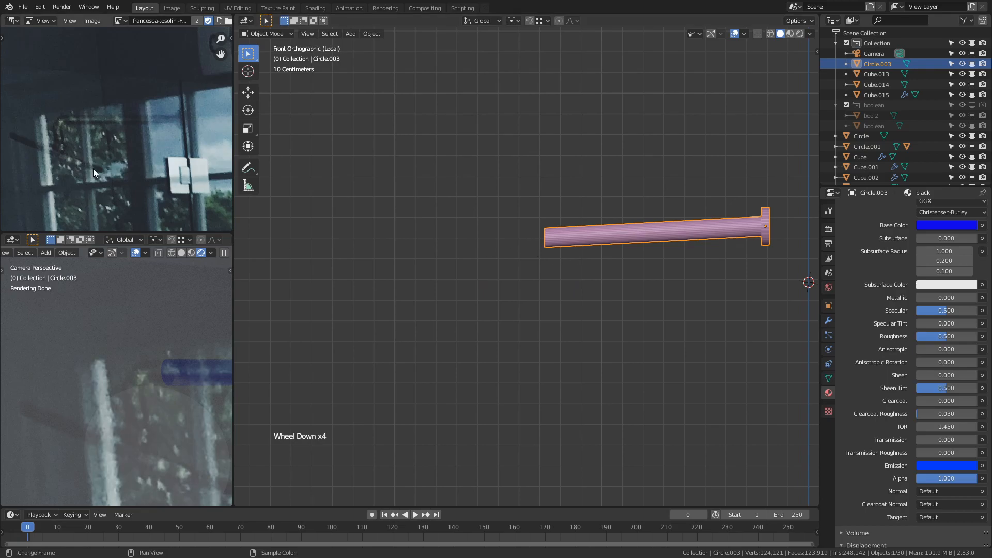
Step: Examine the reference photo around the mirror's window reflection for the shape of the rod and its end
scroll(113, 129, "down", 6)
scroll(113, 134, "up", 5)
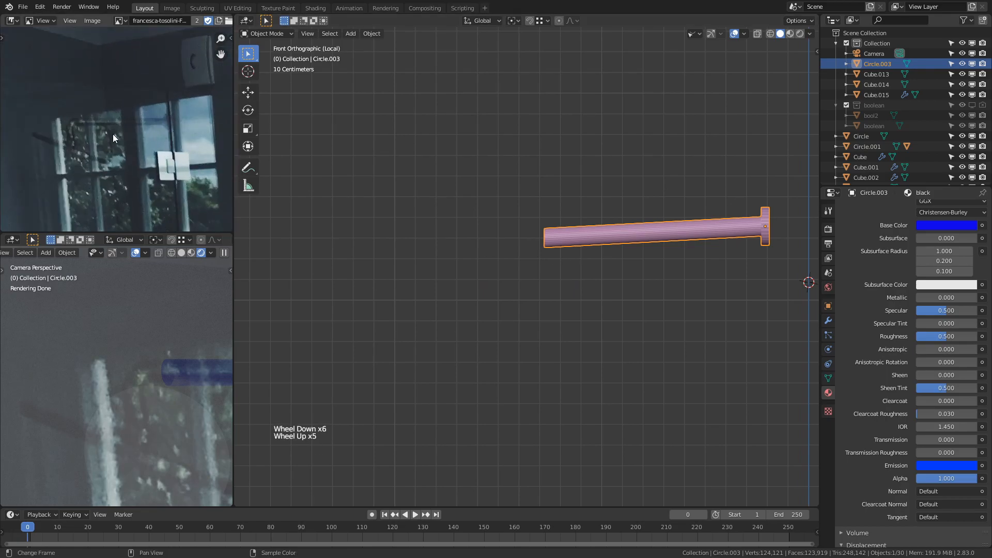
scroll(155, 137, "down", 7)
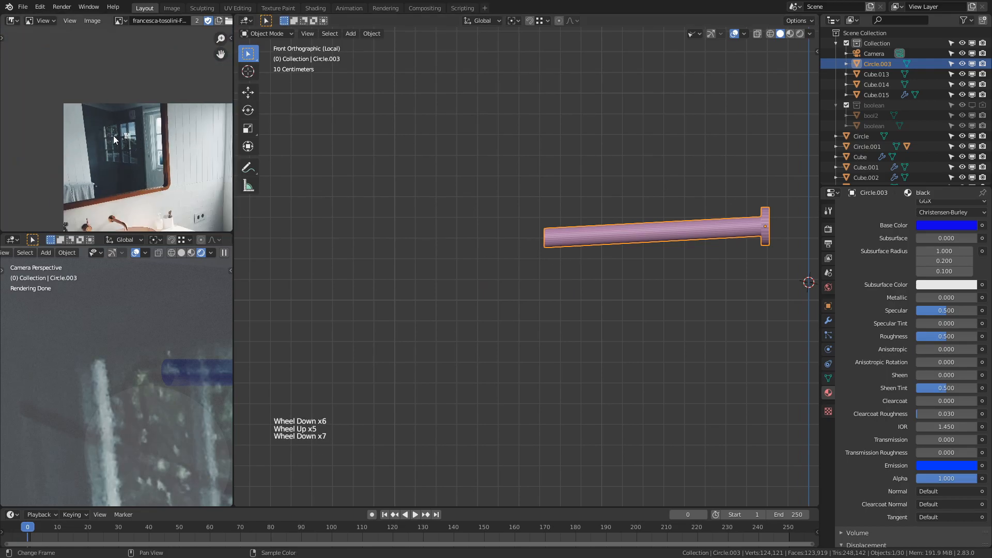
scroll(104, 140, "up", 4)
scroll(129, 130, "up", 5)
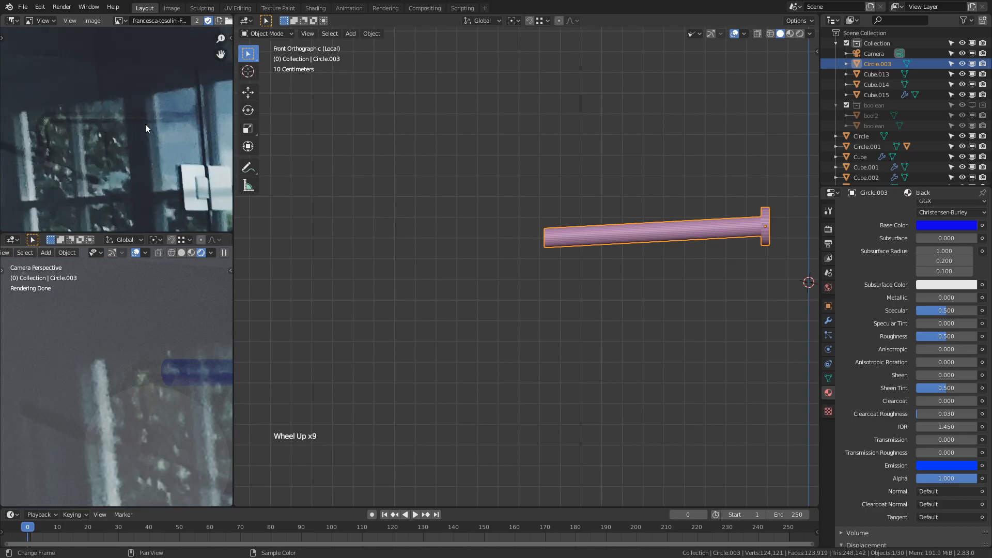
middle_click_drag(172, 114, 233, 141, "shift")
middle_click_drag(233, 141, 203, 138, "shift")
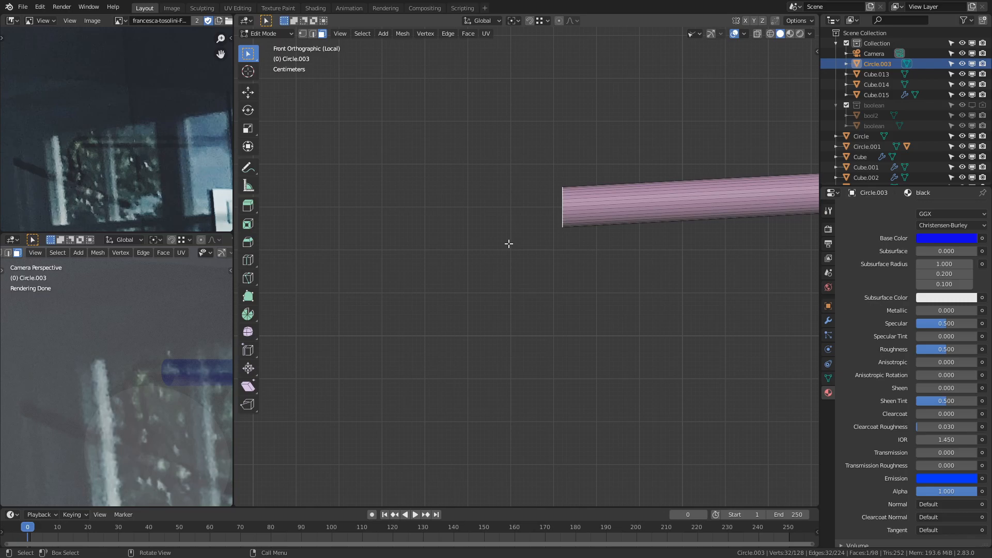
Step: Delete the rod's end cap face and select the edge loop around the open end
middle_click_drag(609, 242, 571, 221)
key("2")
key("alt+a")
left_click(574, 223, "alt+shift")
key("alt+a")
left_click(573, 223, "alt")
scroll(616, 178, "up", 3)
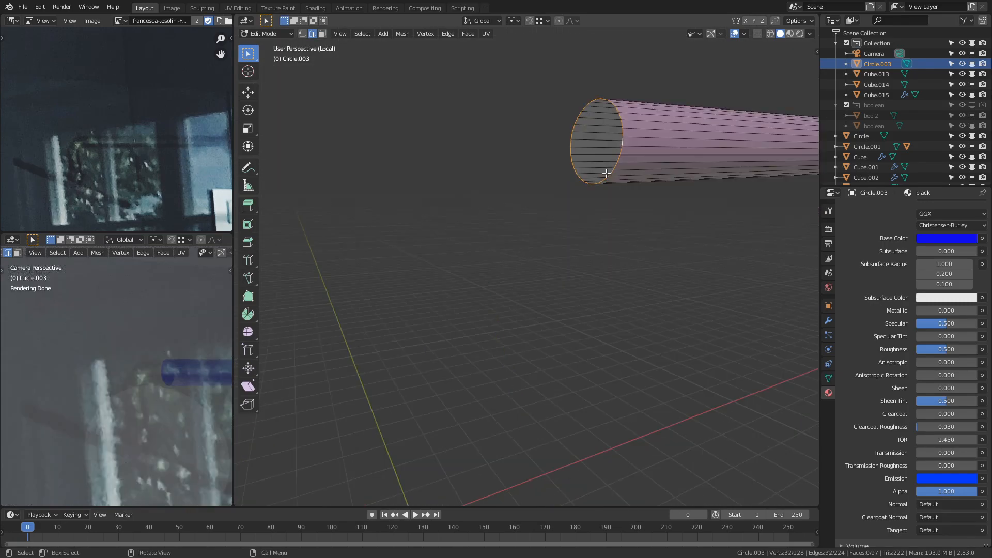
key("alt+a")
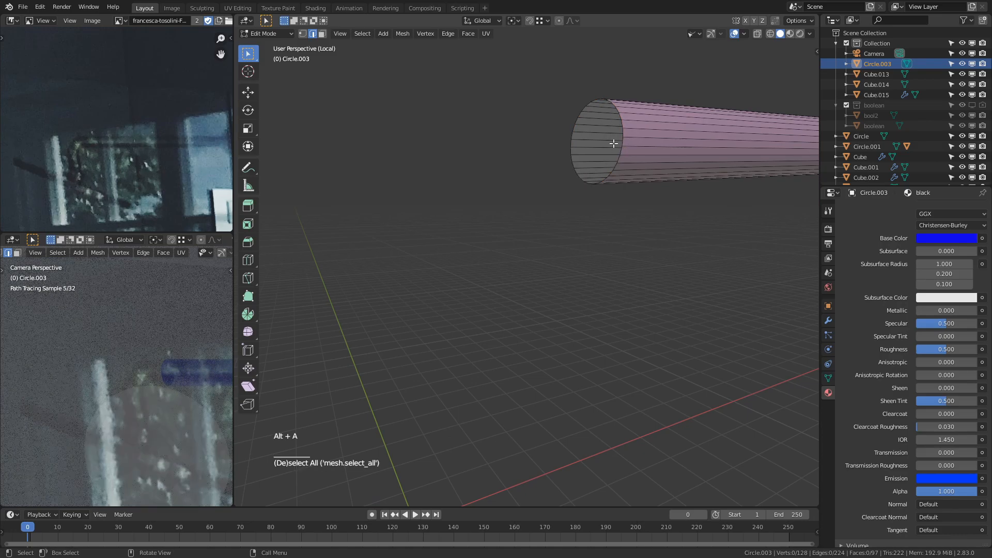
left_click(624, 145, "alt+shift")
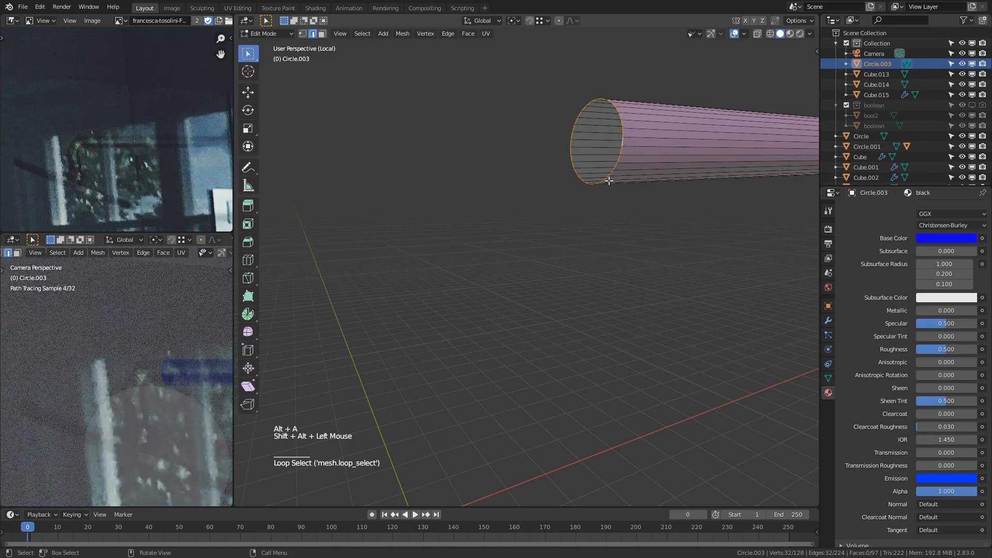
Step: Duplicate the rod's end loop beyond and below its end, rotate the copy 90° in front view, and lower it about 0.05 m
key("KP_1")
key("shift+d")
left_click(333, 316)
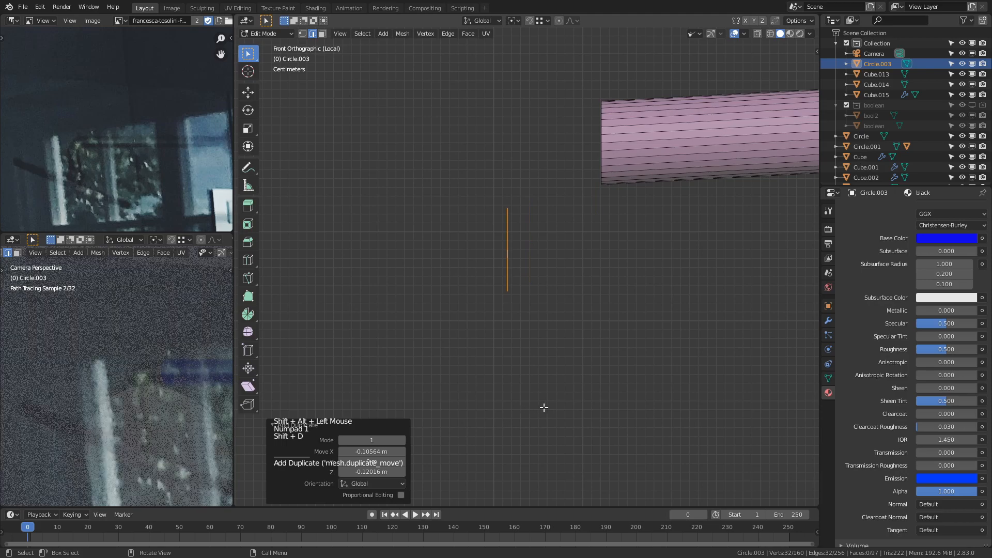
type("r90")
key("Return")
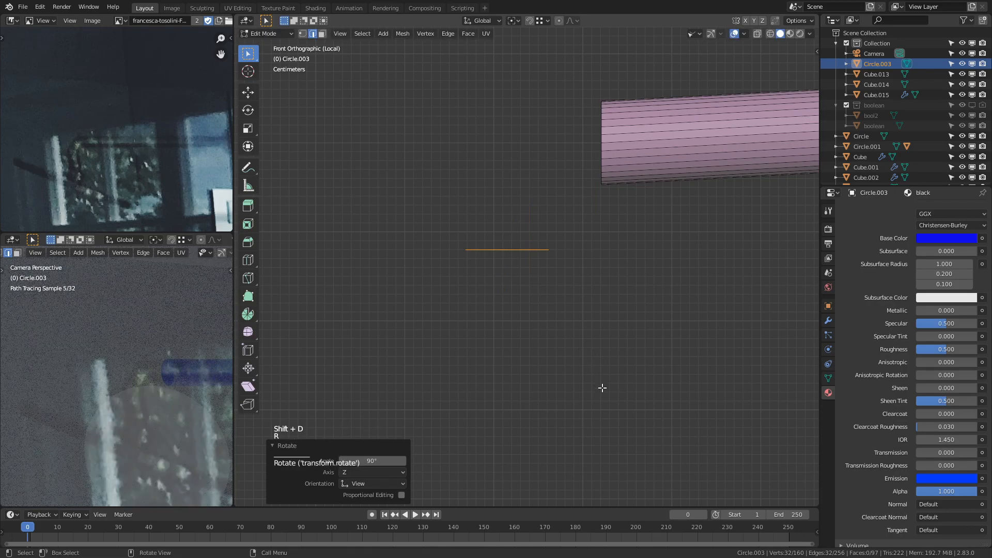
key("g")
left_click(651, 352)
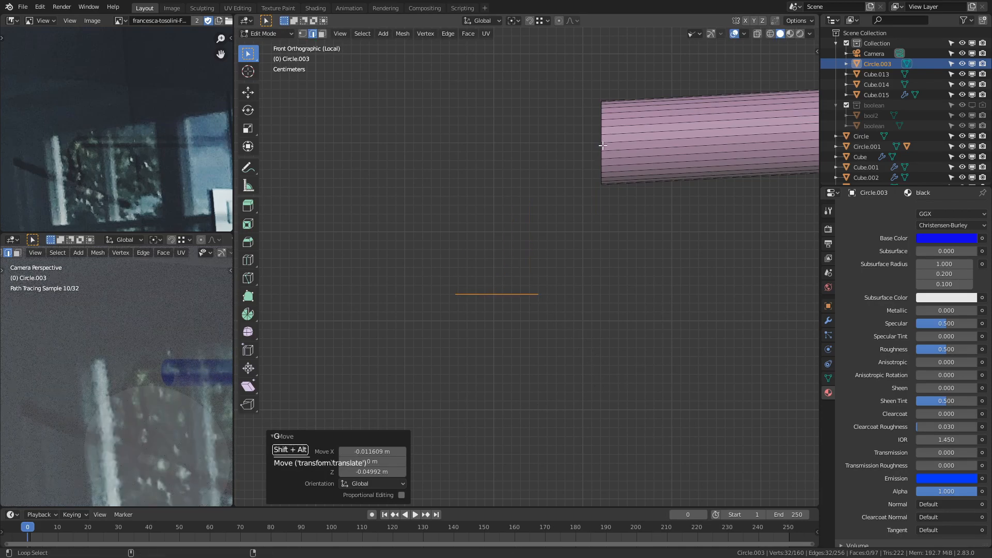
Step: Bridge the rod's end loop to the rotated copy with 4 cuts to form a curved elbow
left_click(603, 145, "alt+shift")
right_click(556, 185)
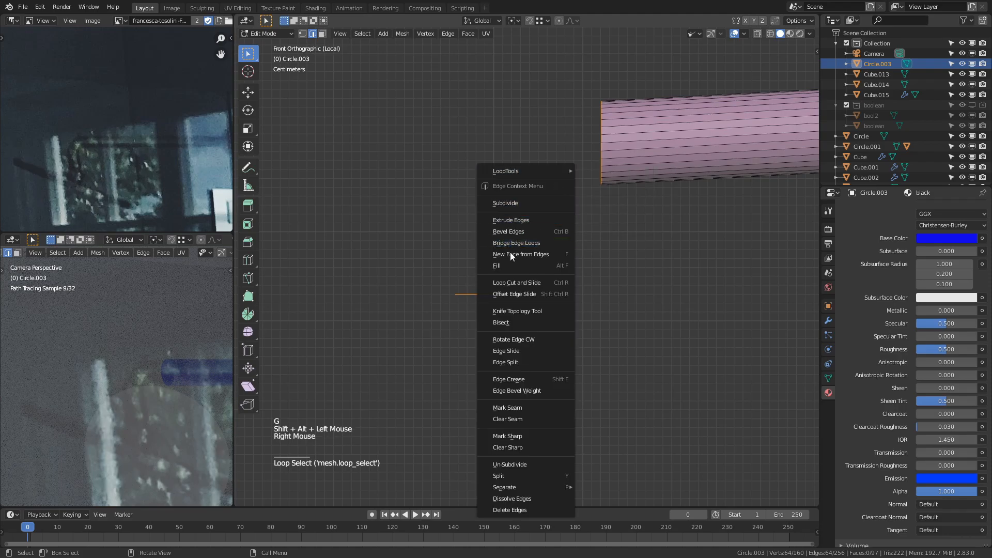
left_click(540, 242)
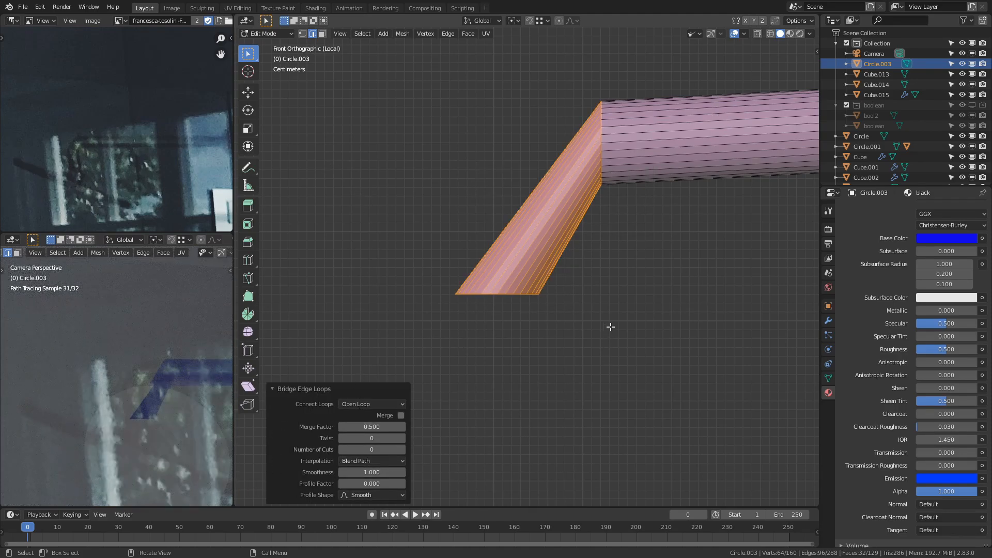
key("F9")
key("F9")
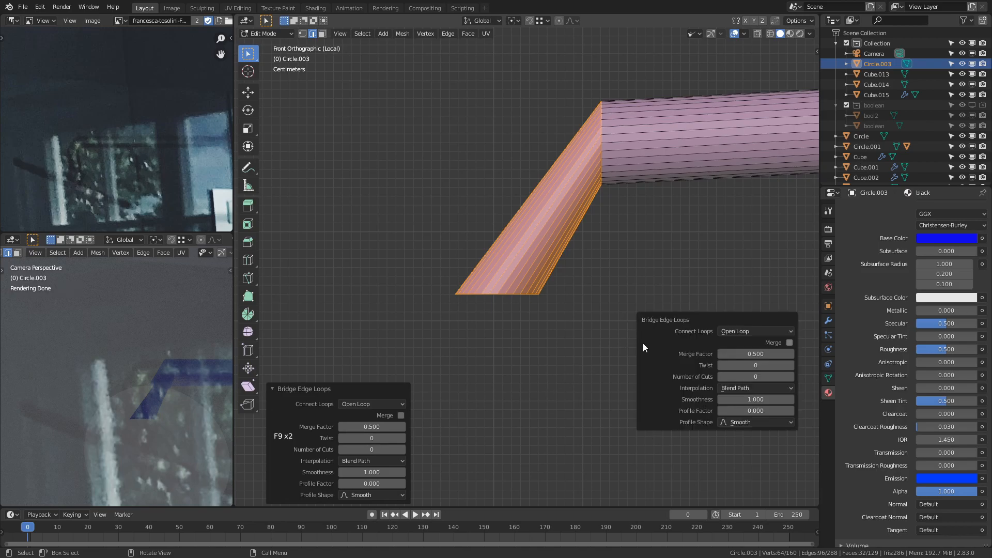
left_click(791, 375)
left_click(791, 376)
left_click(792, 375)
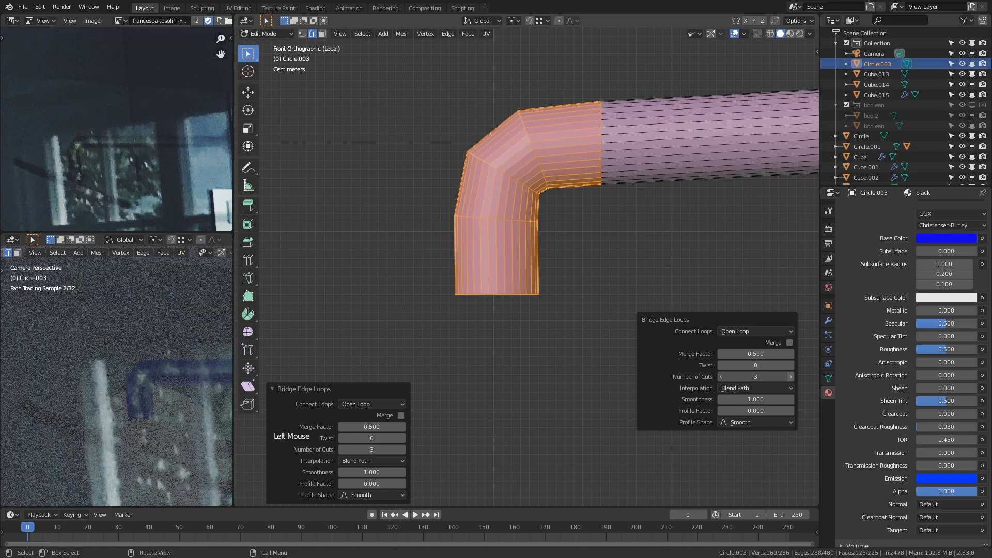
left_click(792, 376)
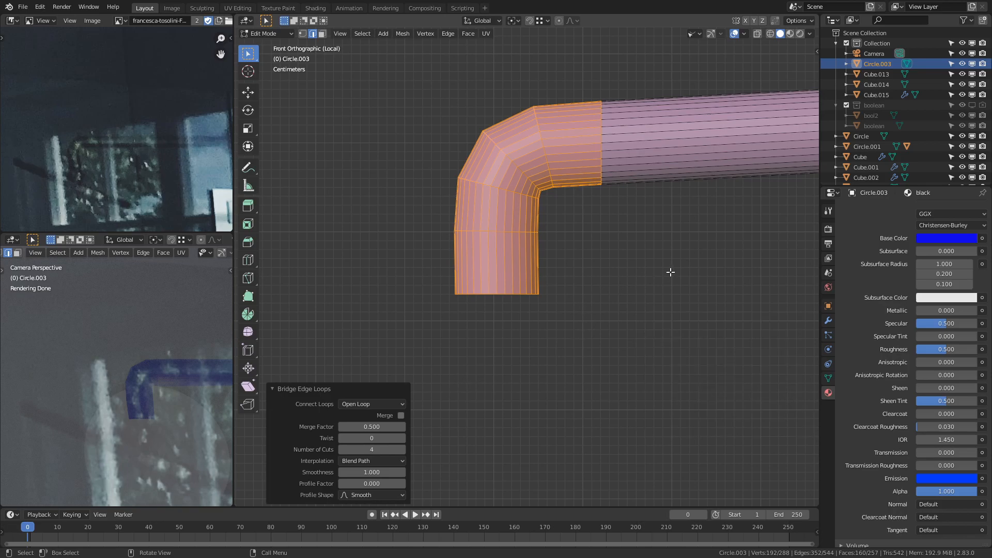
Step: Move the elbow about 0.064 m along negative X to lengthen the rod
key("g")
key("x")
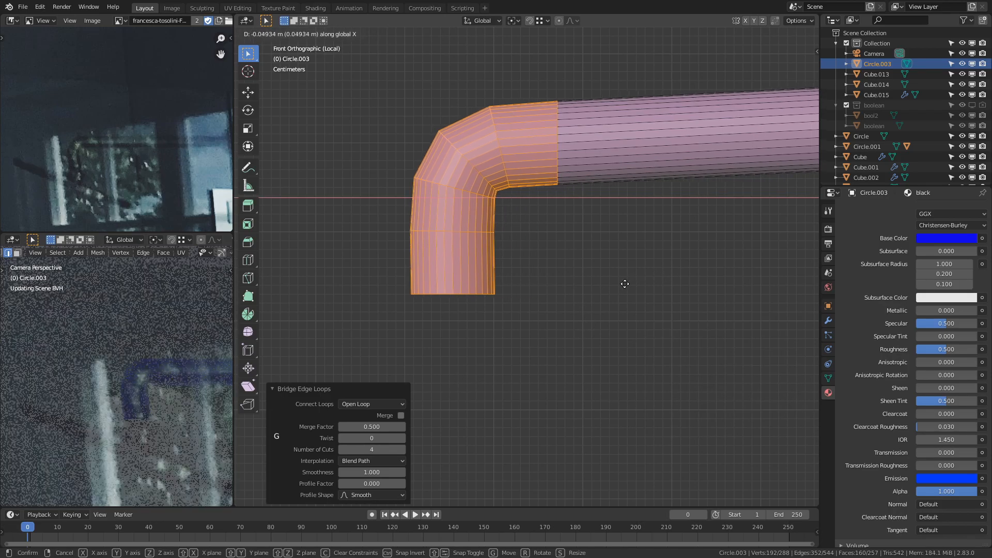
left_click(614, 287)
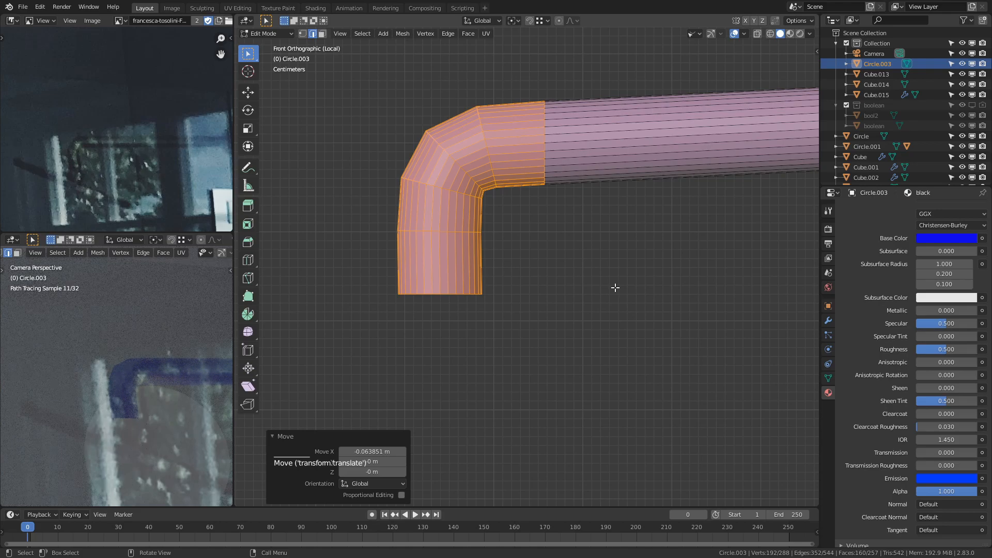
Step: Switch to wireframe display and lower the elbow's open end loop about 0.072 m along Z
left_click(394, 337)
key("z")
left_click(376, 345)
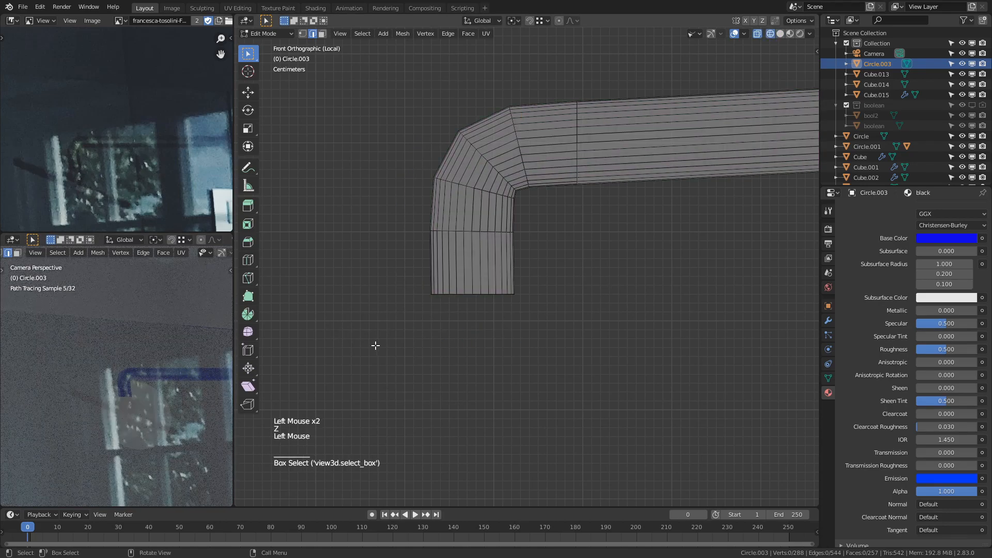
left_click_drag(397, 321, 594, 271)
key("g")
key("z")
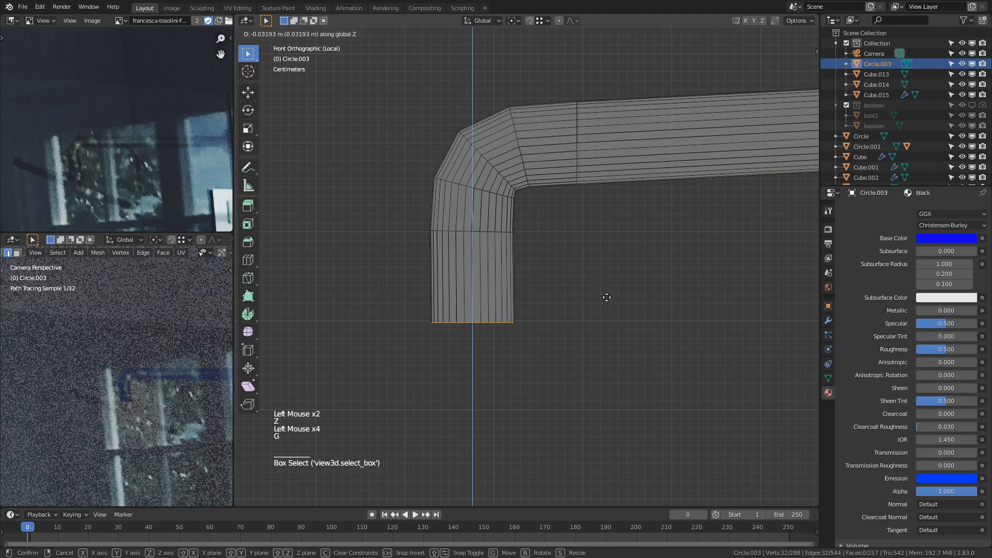
left_click(611, 330)
middle_click_drag(614, 333, 562, 264, "shift")
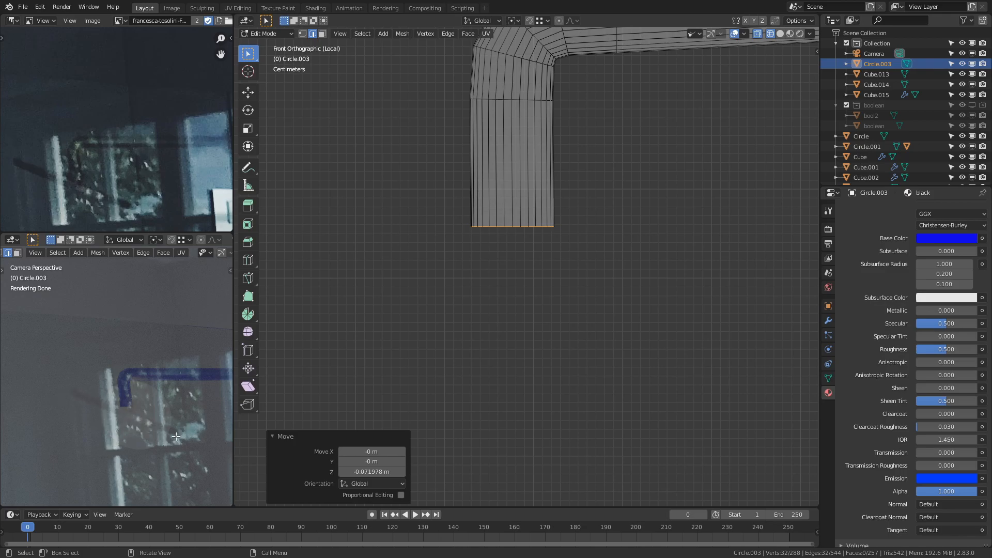
Step: Extrude the elbow's lower loop about 0.014 m downward and scale it by about 2.155 into a flare
scroll(714, 308, "down", 3)
key("e")
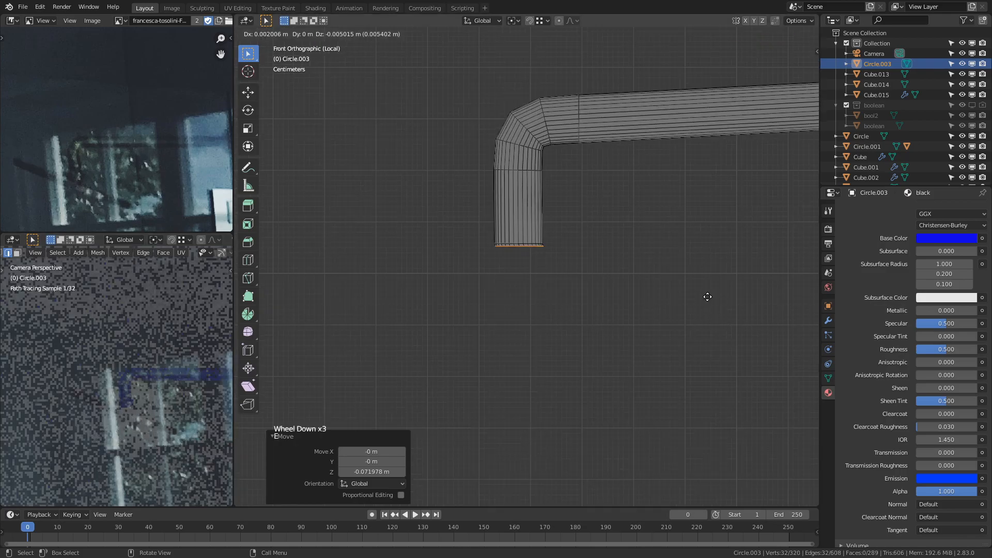
key("s")
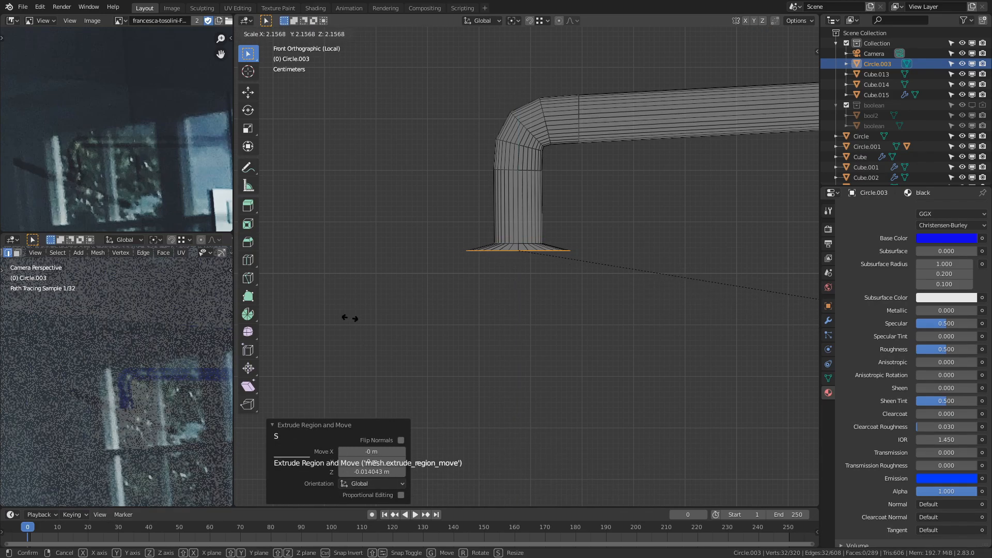
left_click(398, 395)
Step: Extrude the flare about 0.01 m down, scale its edge by about 2.243, and extrude a rim about 0.044 m further down
key("e")
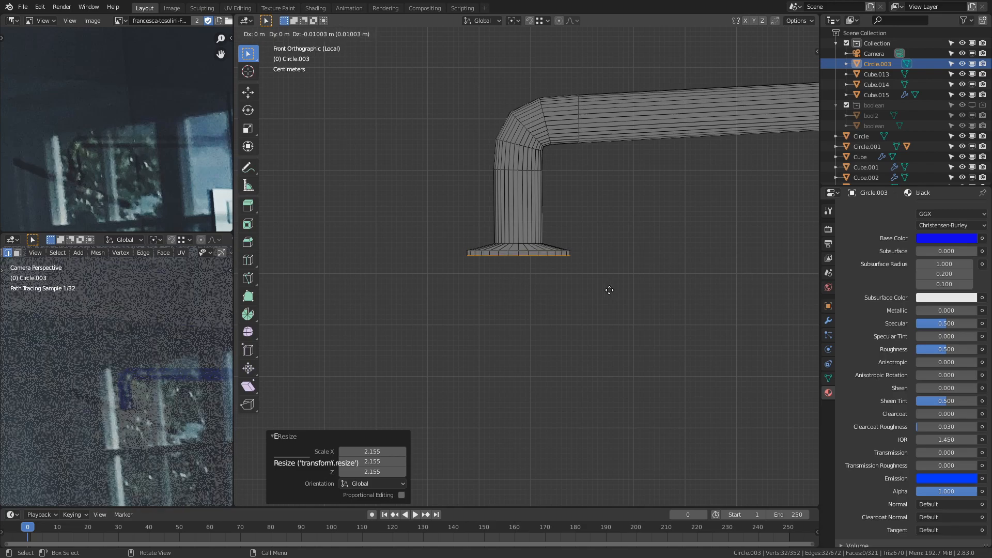
left_click(610, 290)
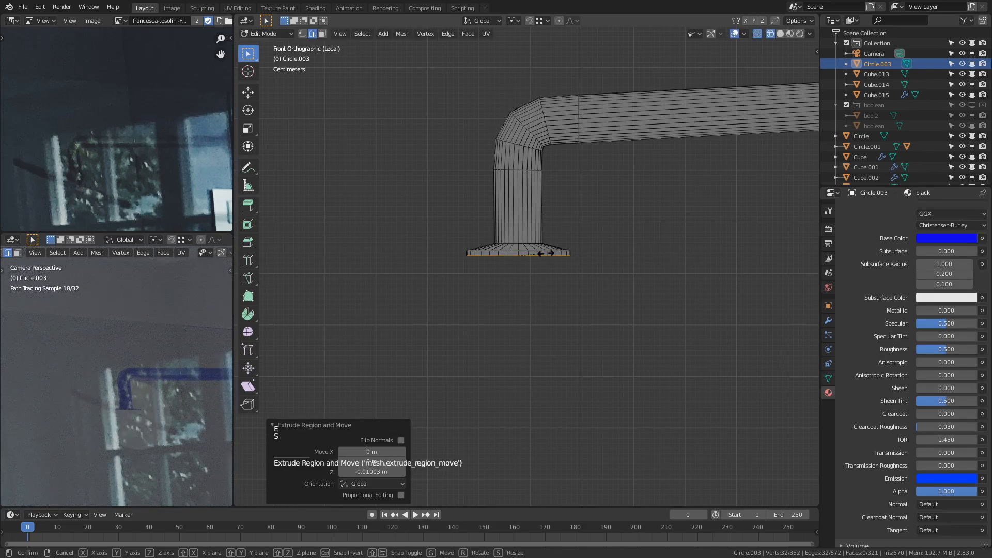
key("s")
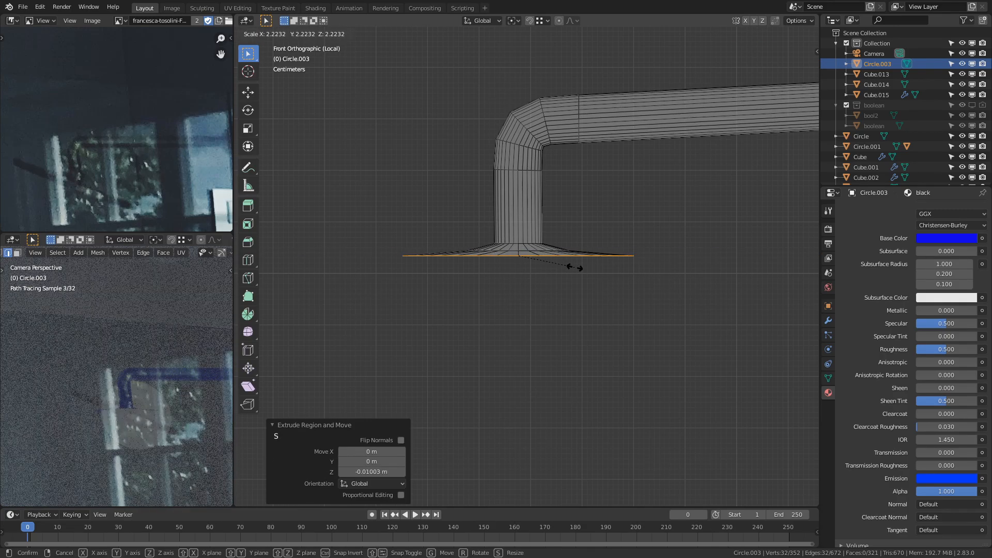
left_click(580, 268)
key("e")
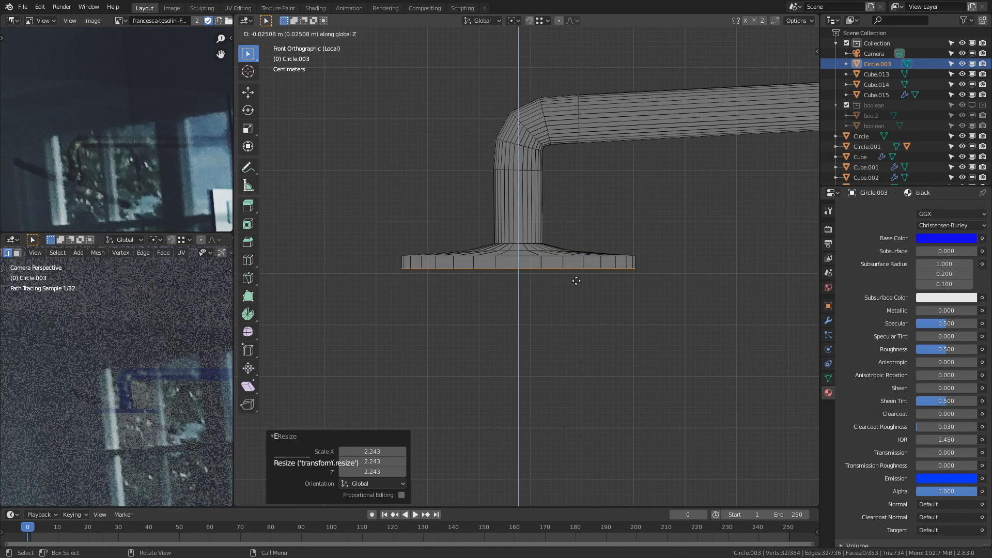
left_click(574, 290)
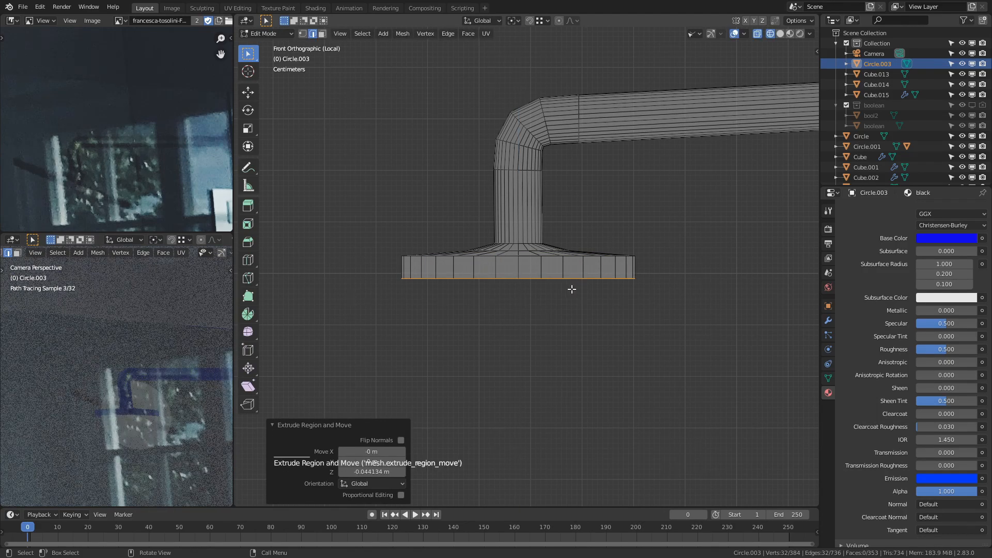
Step: Widen the whole flared head by about 1.9 in X and Y, and reduce it by a factor of about 0.91
key("ctrl+KP_Add")
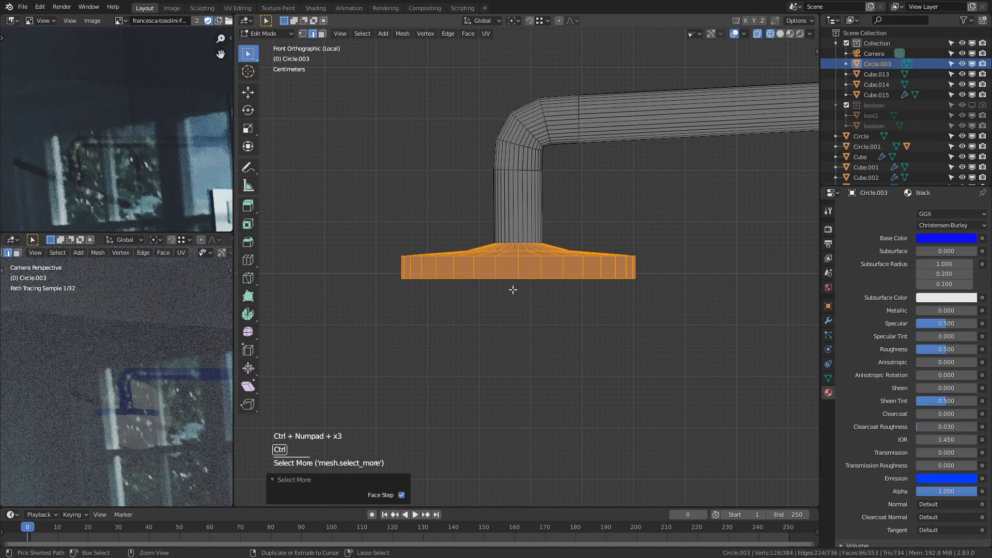
key("s")
key("shift+z")
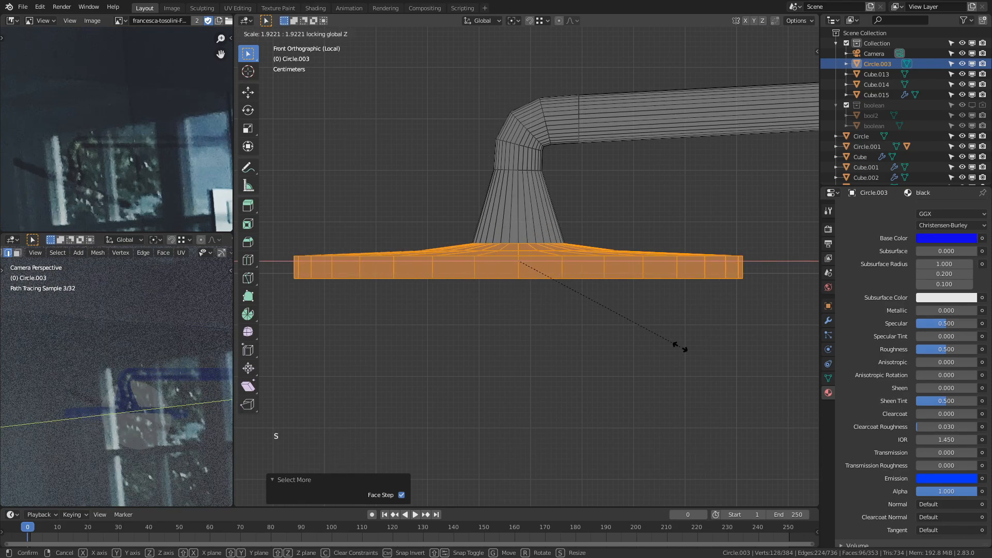
left_click(678, 346)
key("s")
key("shift+z")
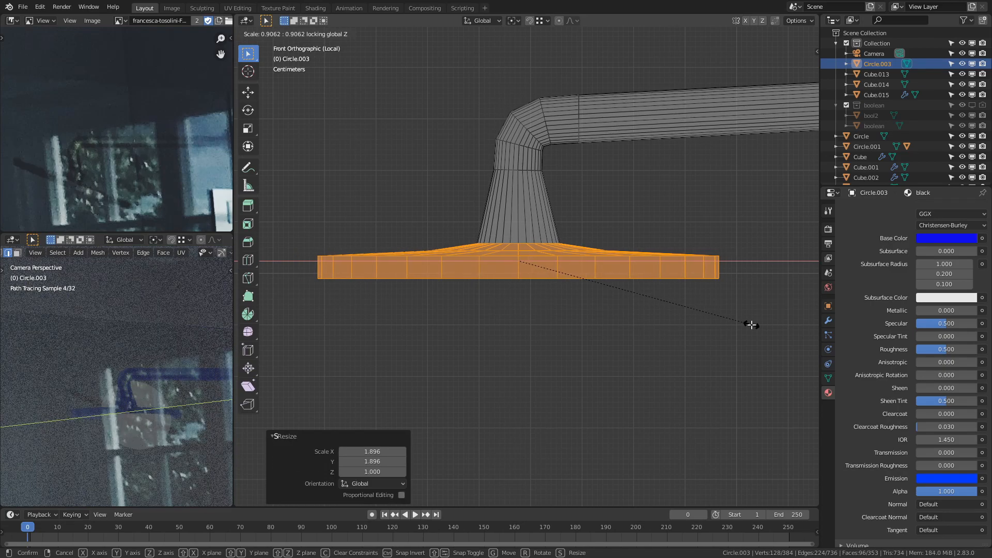
key("Escape")
Step: Thin the head's outer rim by scaling its face loop to about 0.8 along Z
key("alt+a")
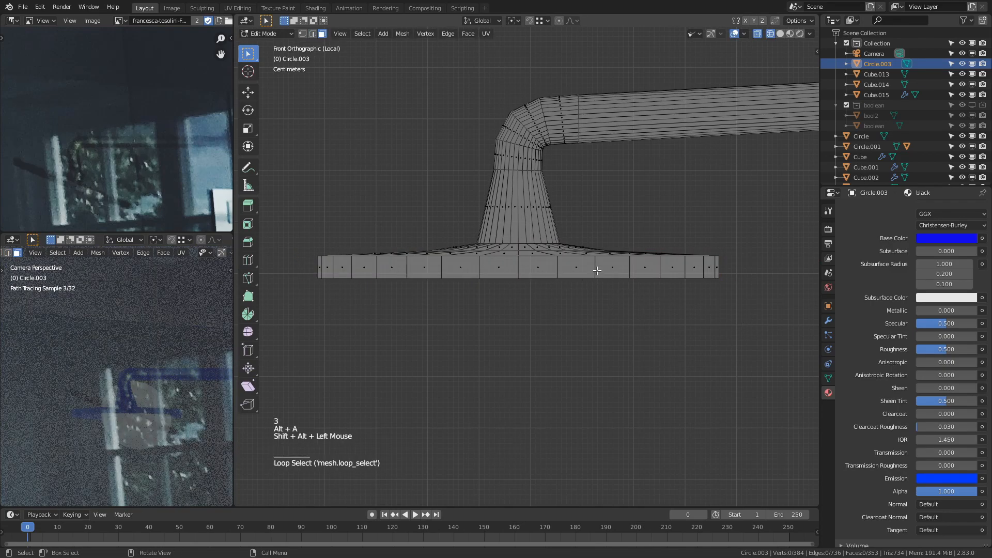
key("s")
key("z")
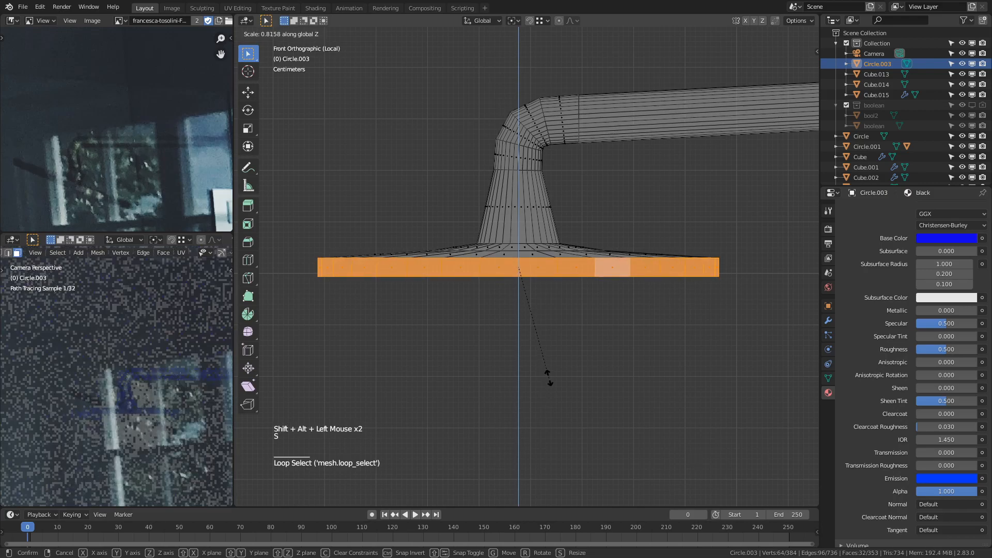
left_click(548, 372)
key("Tab")
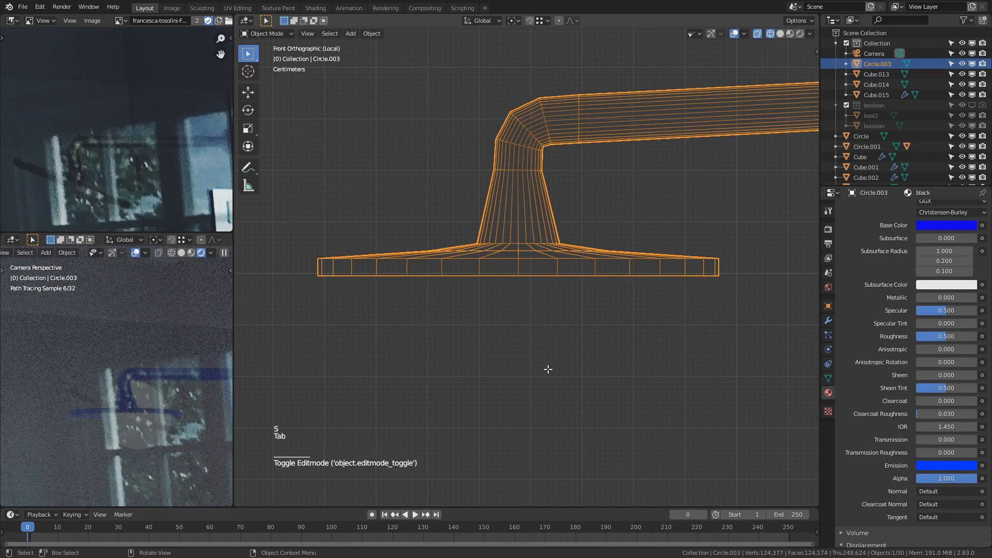
Step: Tilt the entire flared head by about 20.8° in the front view
key("Tab")
left_click_drag(278, 356, 746, 228)
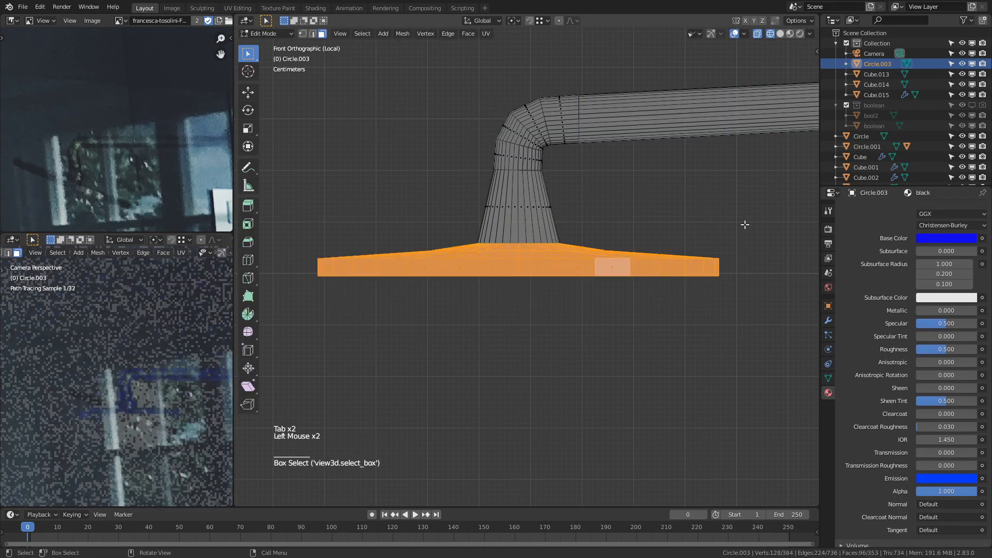
key("r")
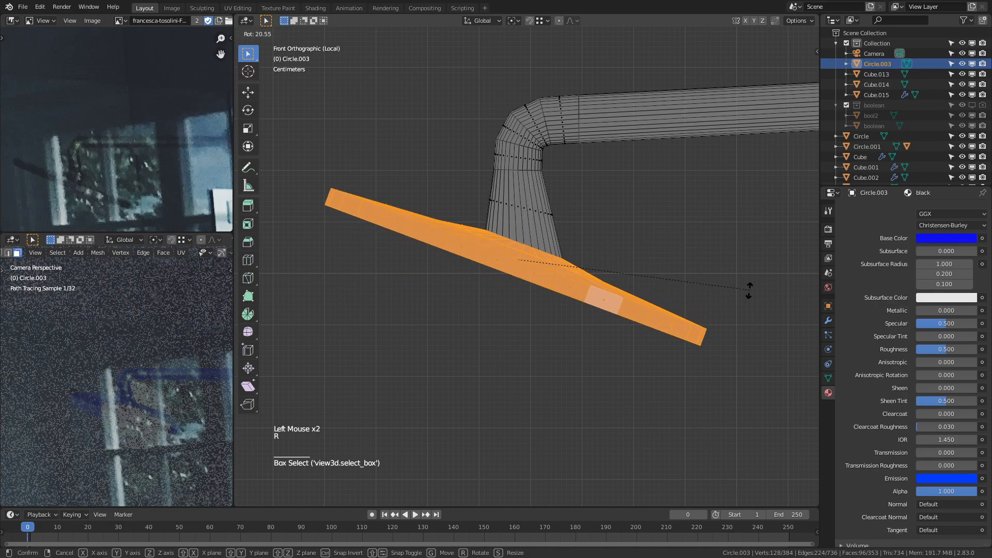
left_click(749, 291)
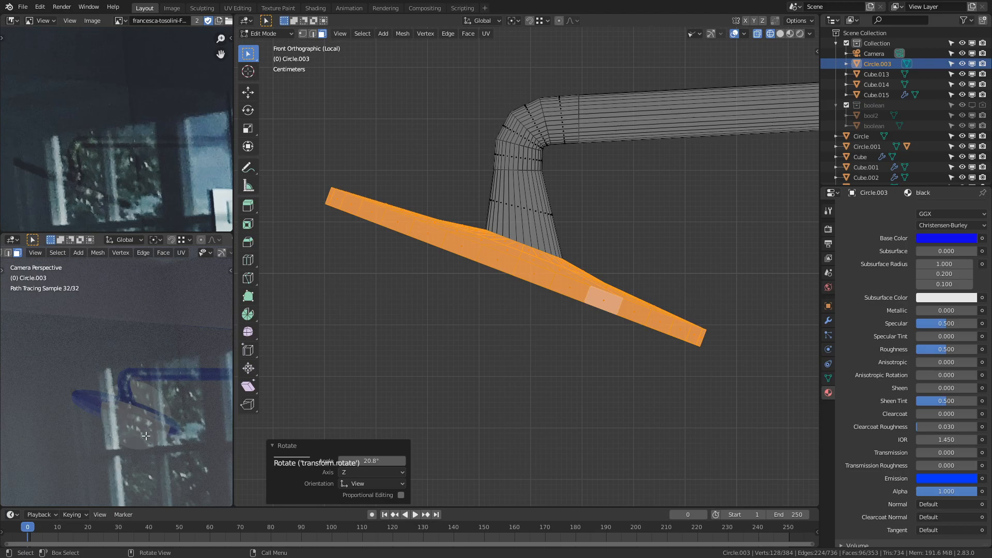
Step: Tilt the flared head sideways by about 17° in the right view
middle_click_drag(682, 288, 569, 248)
key("KP_1")
key("KP_3")
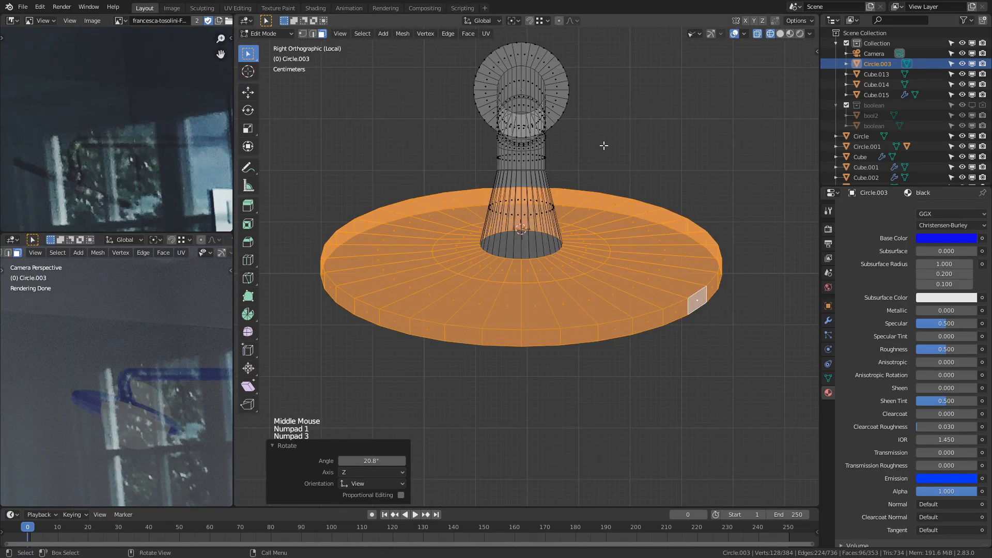
key("r")
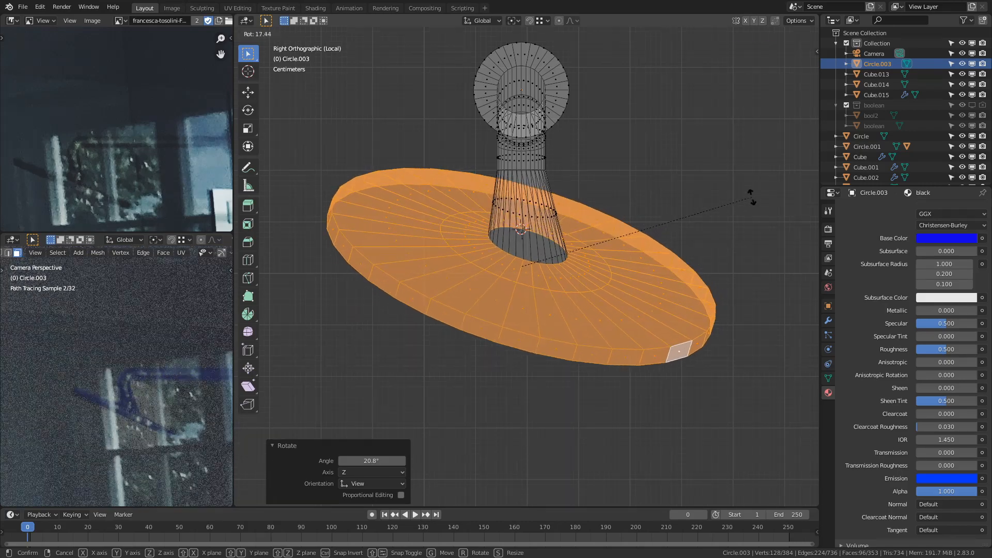
left_click(752, 198)
Step: Return to object mode with solid display and shade the rod and head smooth
key("Tab")
middle_click_drag(476, 303, 579, 320)
left_click(780, 33)
scroll(540, 206, "up", 5)
right_click(540, 206)
left_click(540, 205)
scroll(541, 208, "up", 3)
middle_click_drag(540, 207, 895, 420)
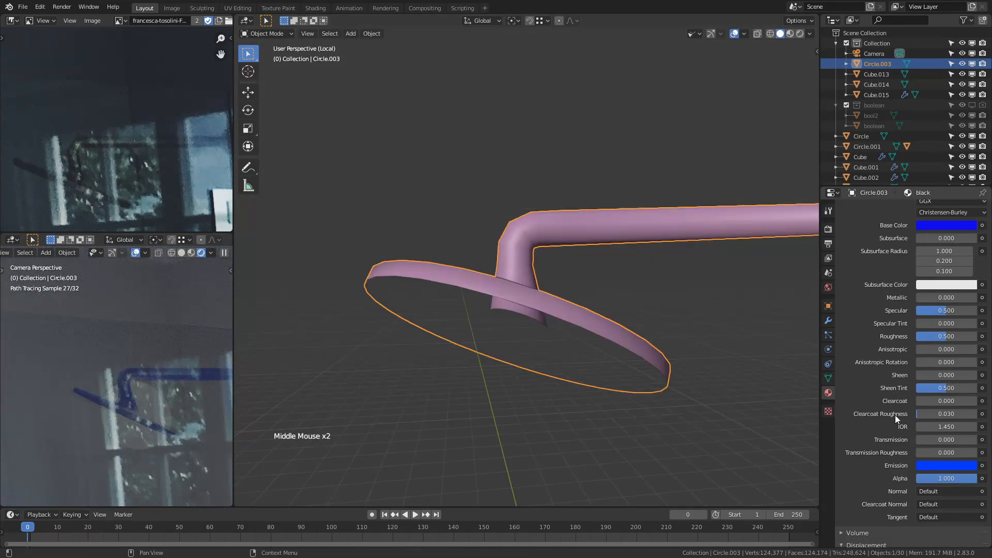
Step: Enable 30° auto smooth on the rod mesh and fill the shower head's open underside with a face
left_click(828, 378)
left_click(860, 399)
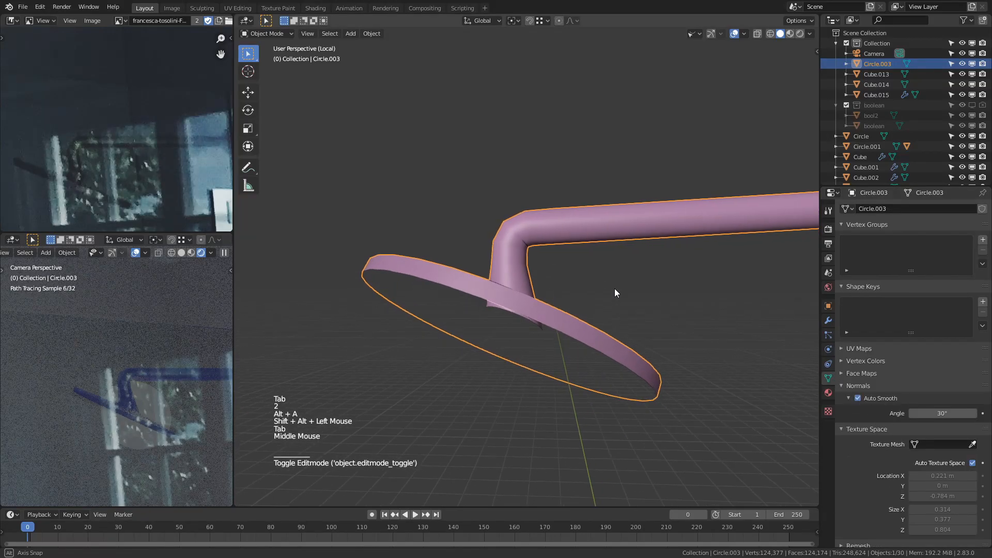
middle_click_drag(615, 290, 616, 287)
key("Tab")
middle_click_drag(470, 323, 473, 290)
key("f")
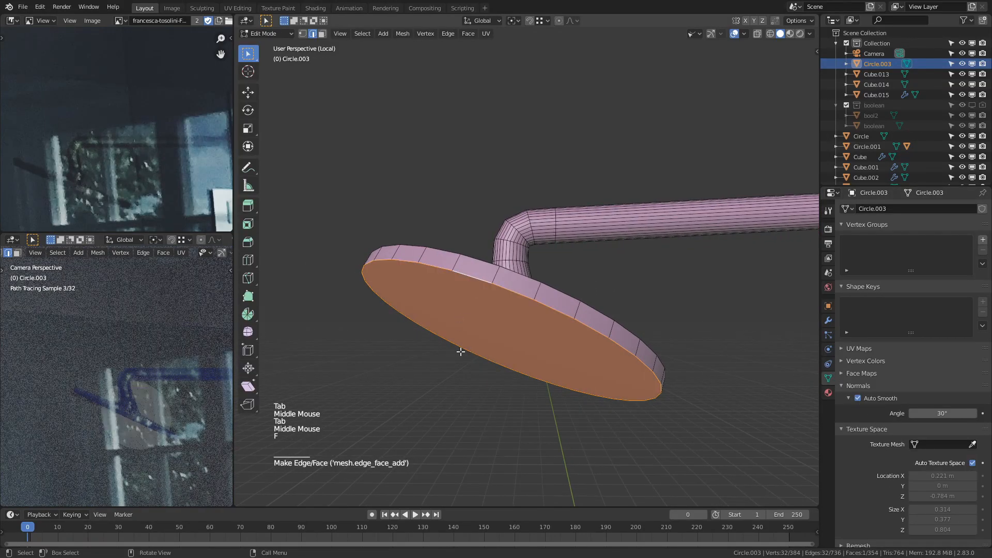
key("Tab")
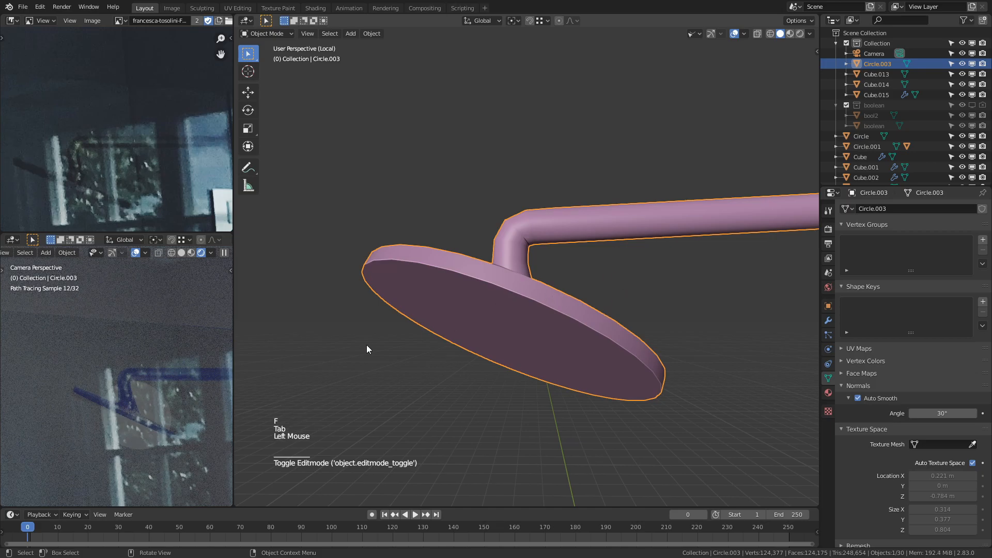
Step: Add a level 1 subdivision surface modifier to the shower rod and head
scroll(497, 284, "down", 3)
middle_click_drag(529, 241, 535, 261)
left_click(602, 275)
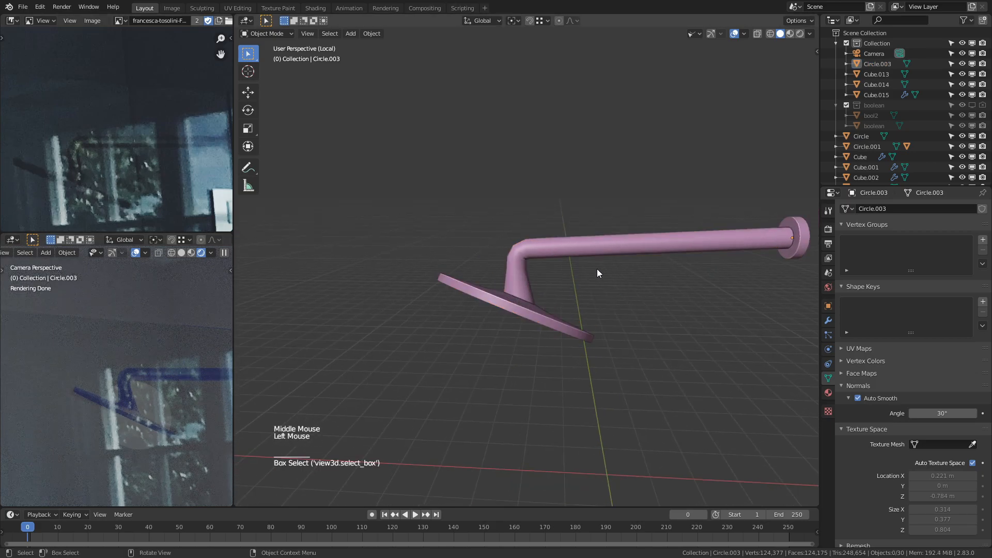
scroll(514, 256, "up", 4)
scroll(530, 257, "up", 4)
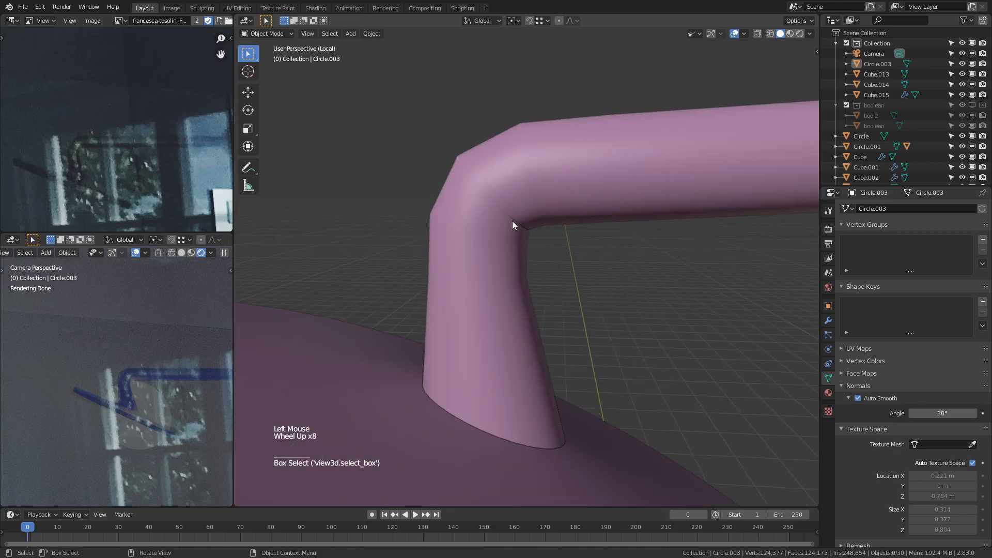
scroll(519, 243, "down", 6)
middle_click_drag(525, 268, 553, 374)
left_click(575, 285)
key("ctrl+1")
Step: Add two support edge loops around the base of the neck on the head, sliding the second by about 0.324
key("Tab")
key("ctrl+r")
left_click(548, 356)
left_click(554, 344)
key("ctrl+r")
left_click(536, 326)
left_click(538, 329)
Step: Add an edge loop near the head's outer edge at factor -0.559 and another on its rim at 0.137
key("ctrl+r")
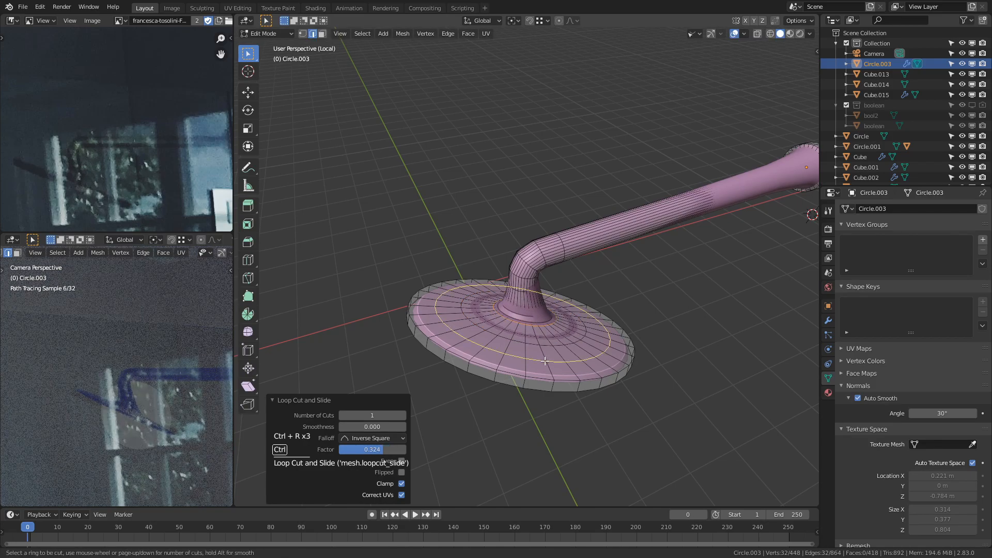
left_click(545, 362)
left_click(552, 385)
key("ctrl+r")
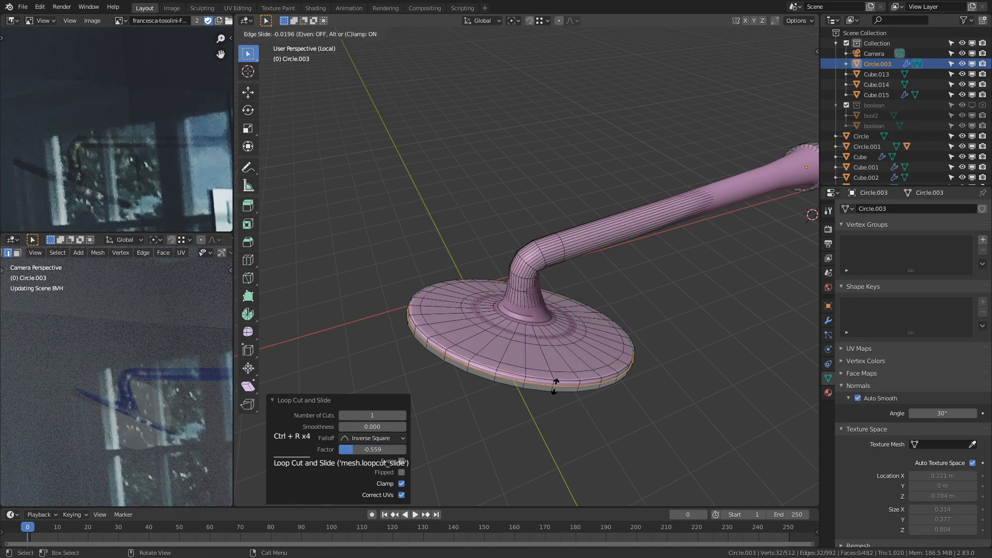
left_click(553, 385)
left_click(560, 388)
key("ctrl+r")
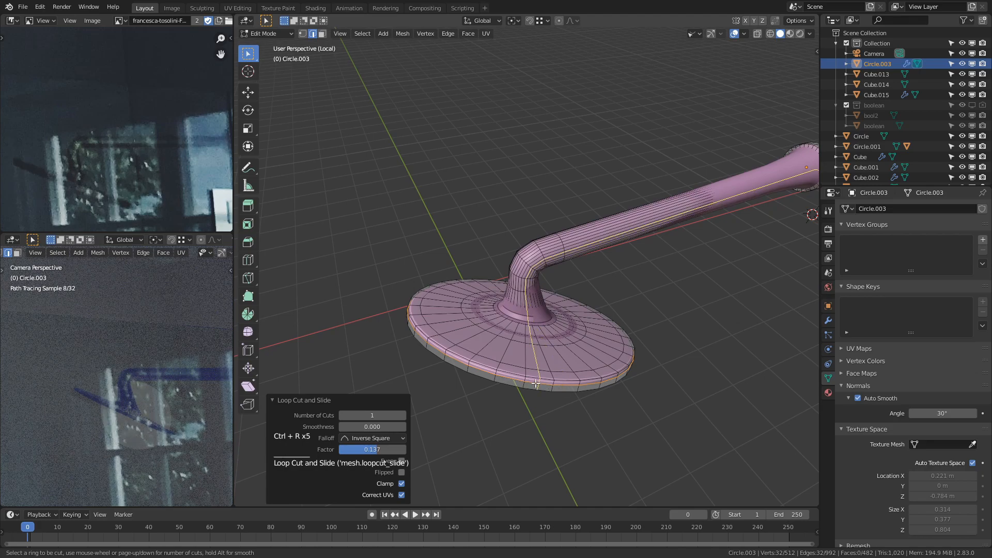
right_click(522, 390)
Step: Bevel the lower edge loop of the shower head's rim and return to object mode
scroll(522, 390, "up", 1)
key("2")
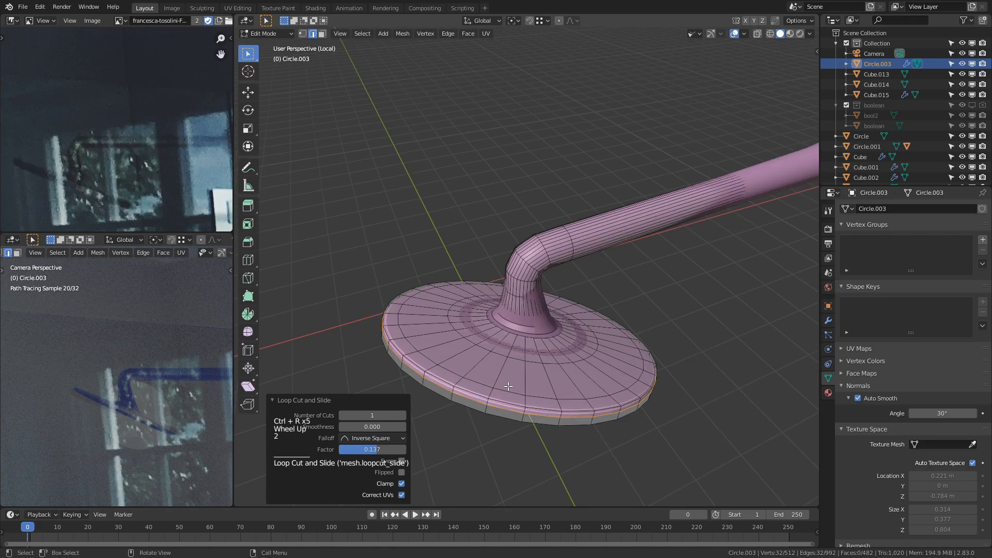
middle_click_drag(522, 390, 525, 371)
key("alt+a")
left_click(523, 400, "alt+shift")
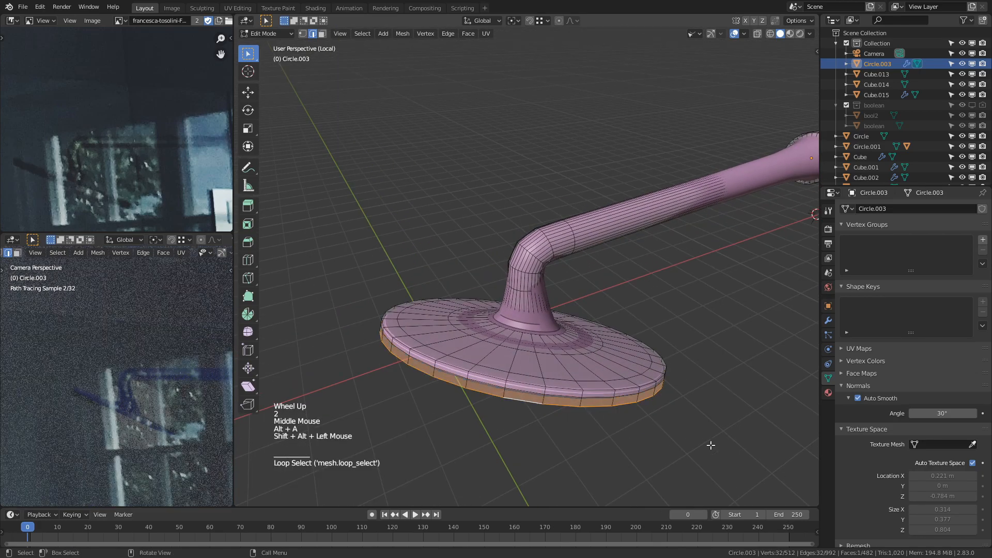
key("ctrl+b")
left_click(738, 455)
key("Tab")
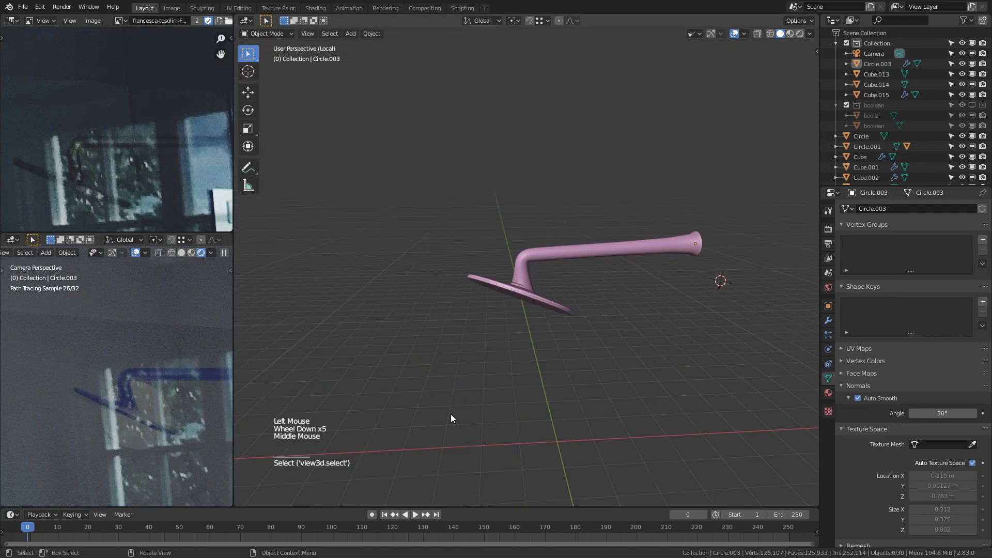
Step: Exit the isolated view and add support edge loops around the rod's wall flange and along the rod
middle_click_drag(451, 418, 517, 354)
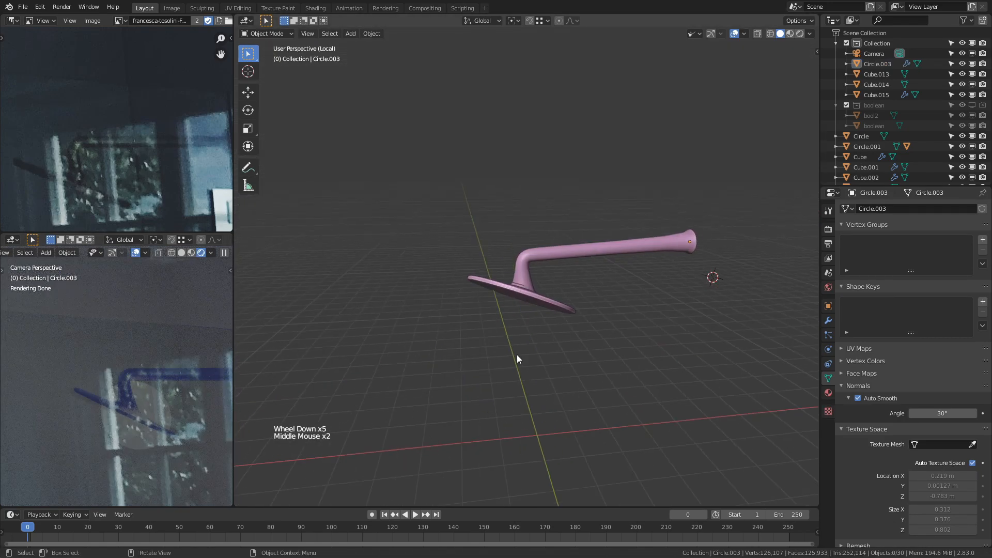
key("KP_Divide")
scroll(569, 342, "down", 6)
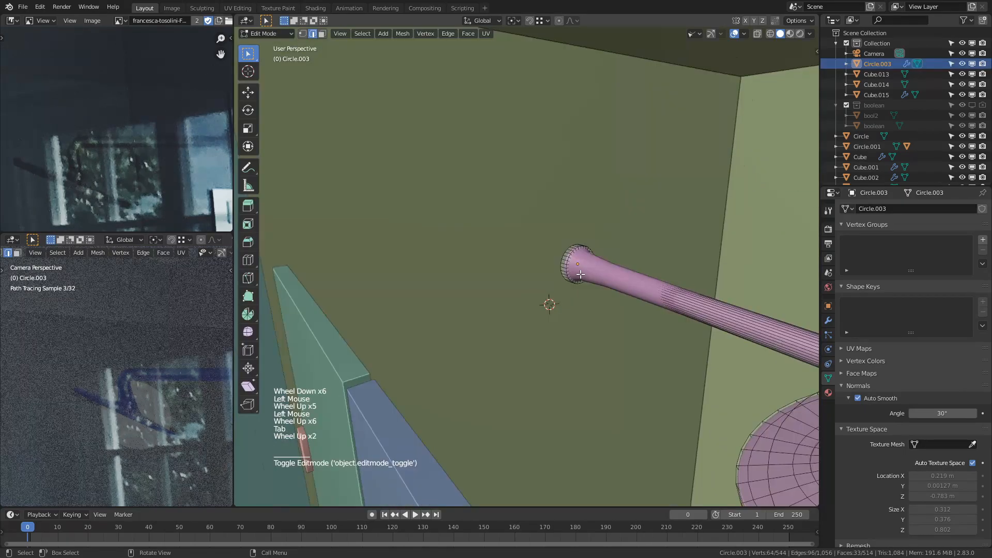
scroll(588, 259, "up", 4)
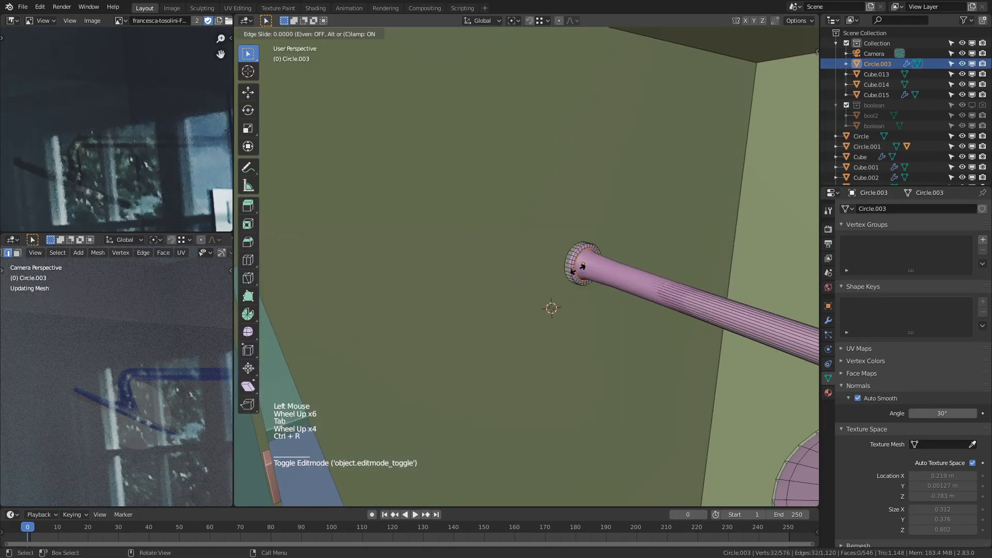
key("ctrl+r")
left_click(584, 266)
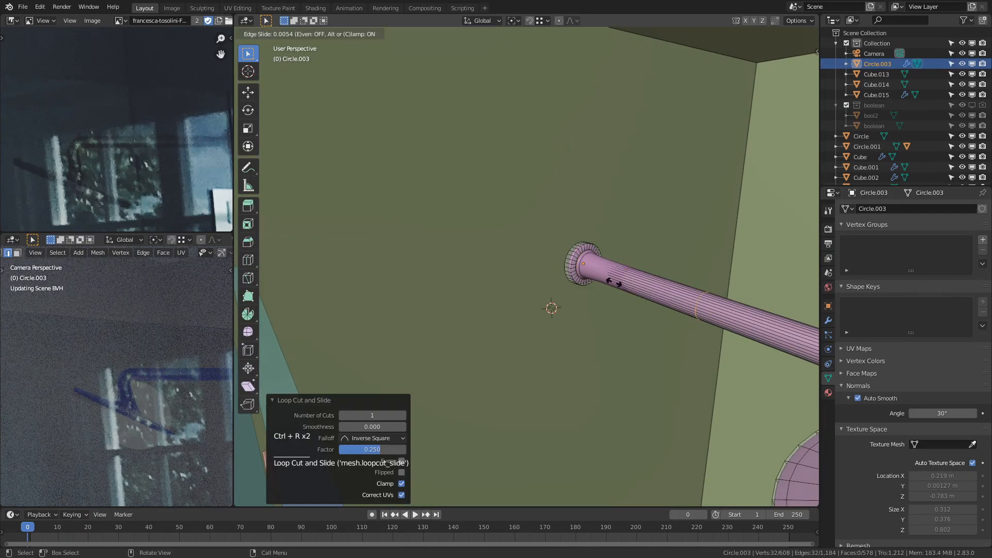
left_click(451, 290)
key("Tab")
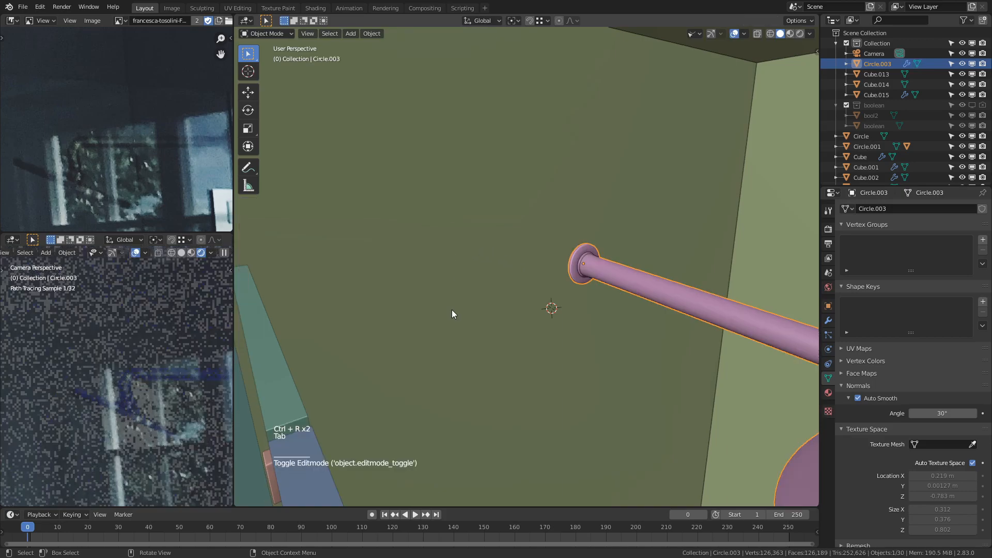
Step: Add a cube on the wall above the glass panels and scale its mesh down to about 0.34
scroll(451, 315, "down", 4)
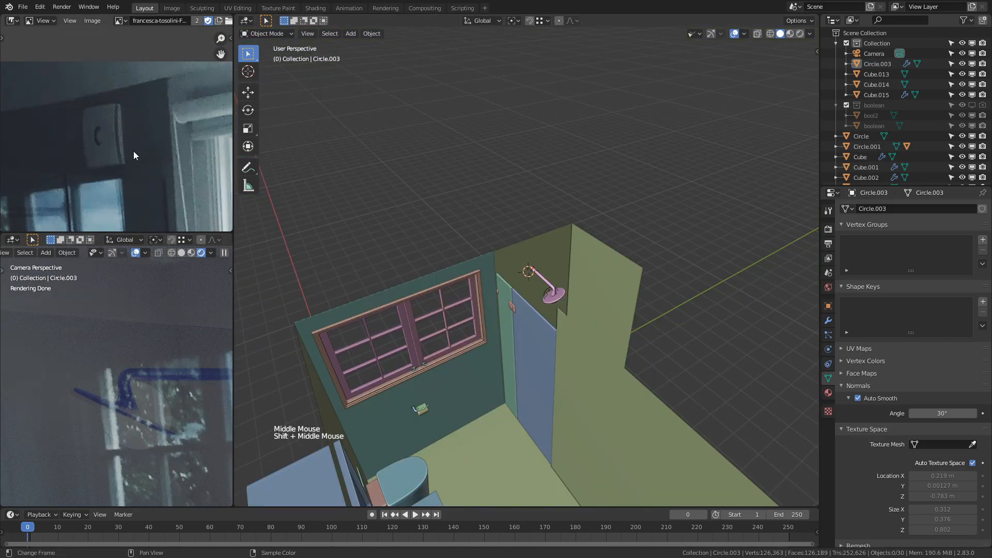
middle_click_drag(303, 247, 547, 263)
scroll(540, 258, "up", 8)
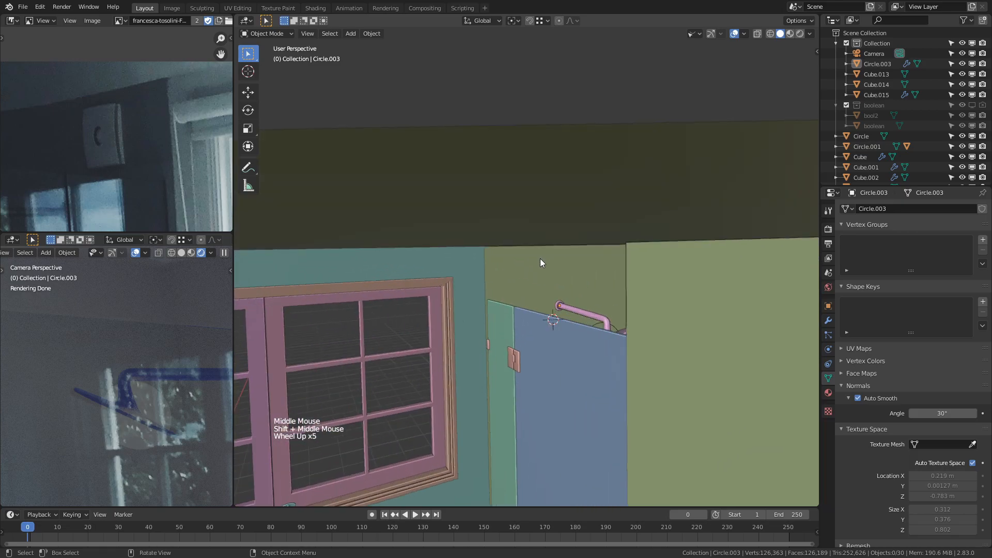
right_click(517, 266, "shift")
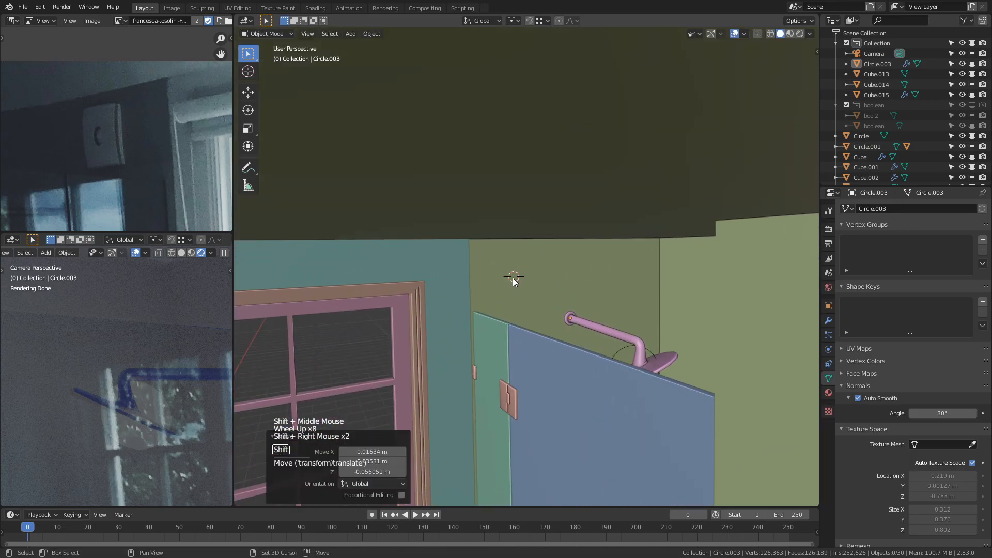
key("shift+a")
left_click(558, 286)
key("Tab")
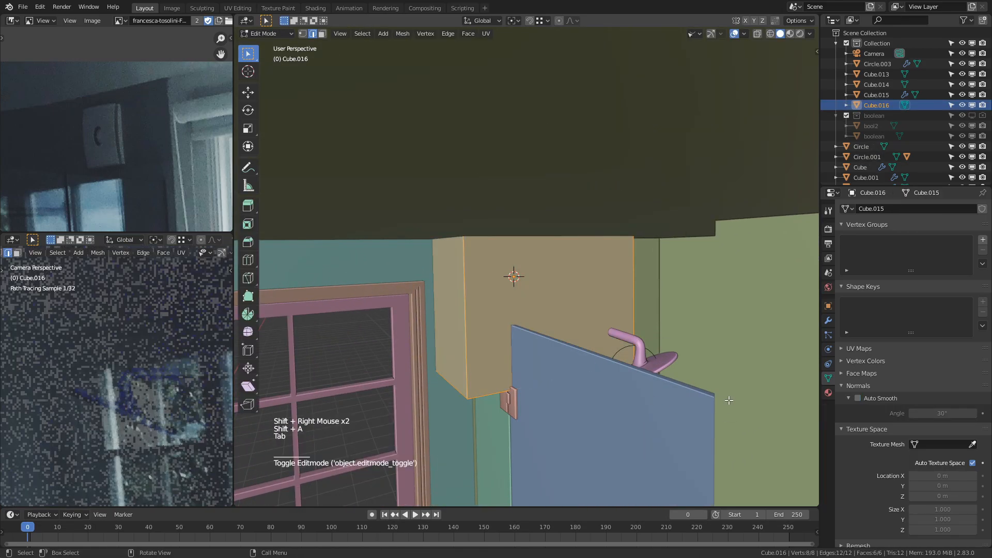
key("s")
key("Tab")
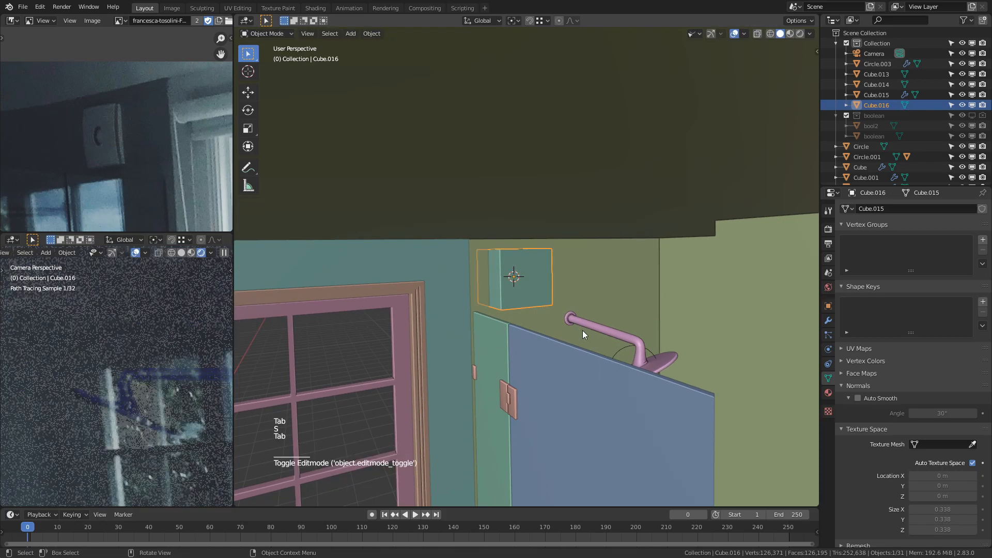
Step: Assign the existing black material to the new wall cube
left_click(829, 393)
middle_click_drag(174, 385, 191, 395, "shift")
left_click(847, 243)
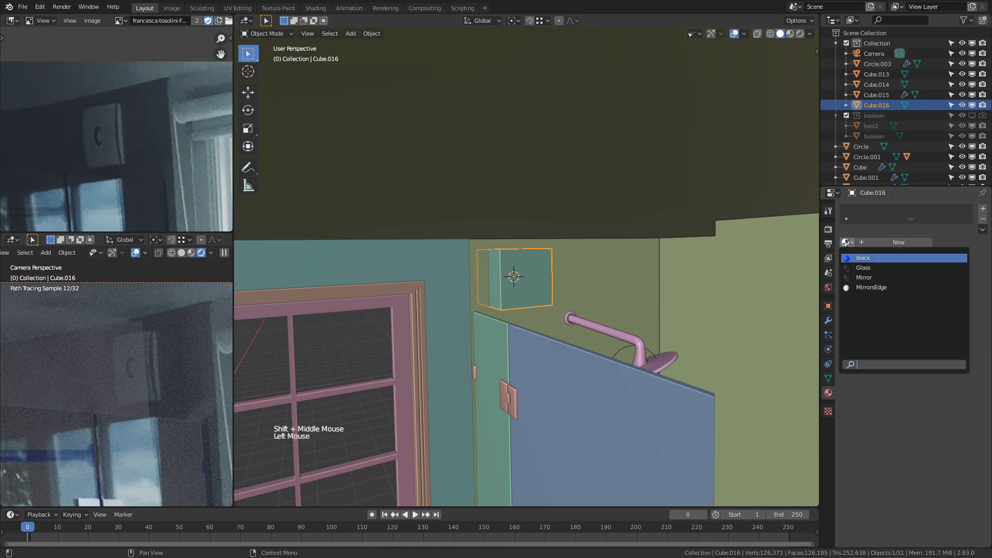
left_click(872, 258)
left_click(538, 170)
left_click(541, 288)
Step: Scale the cube's mesh by about 0.643 and reposition it along Y and about 0.063 m up along Z
key("Tab")
key("s")
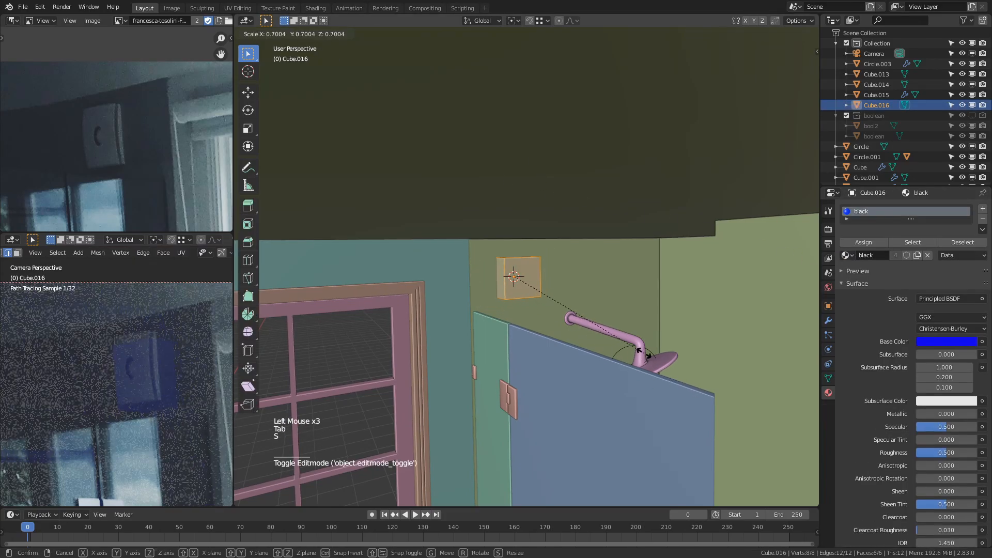
left_click(640, 351)
key("g")
key("x")
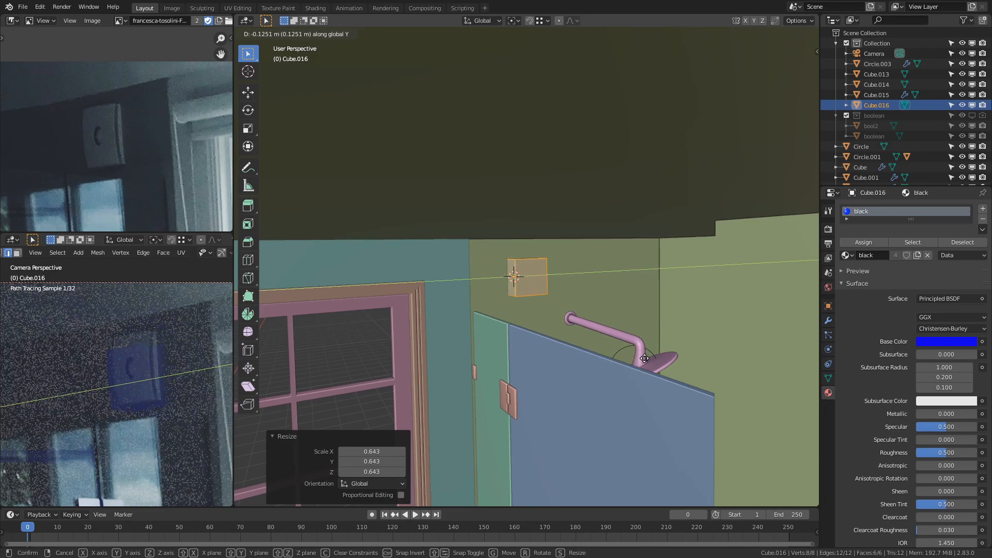
key("z")
left_click(639, 389)
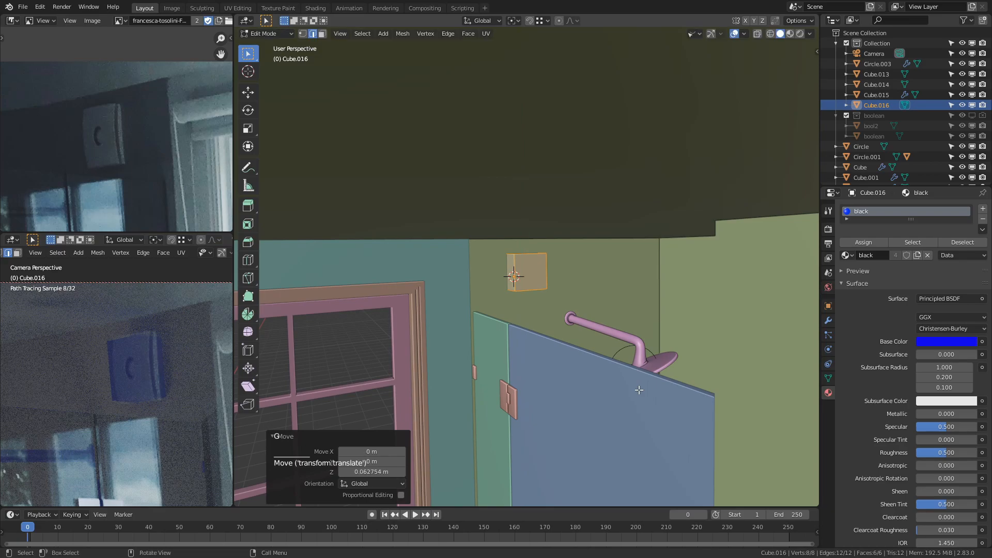
Step: Stretch the cube's mesh along Z by a factor of about 1.014
key("Tab")
key("s")
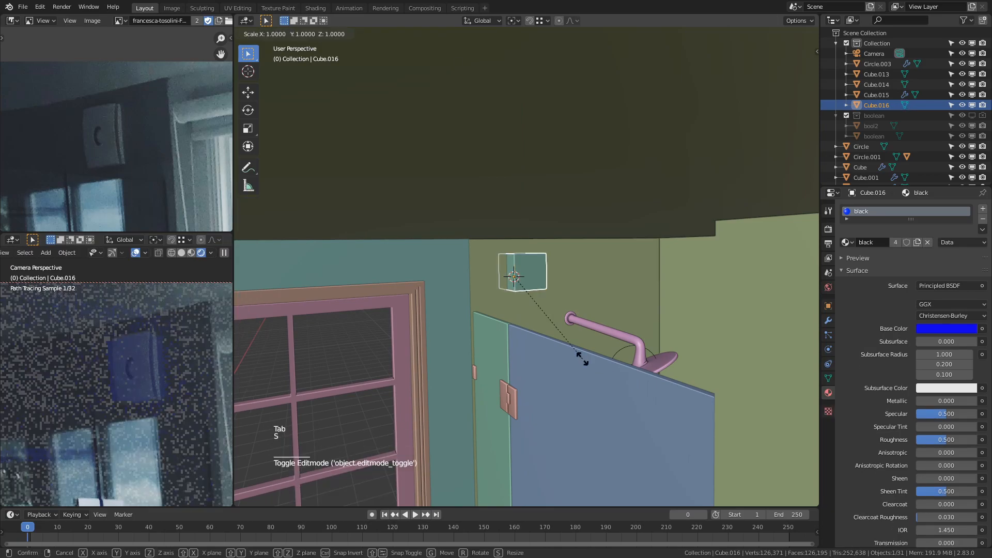
key("Tab")
key("s")
key("z")
left_click(583, 367)
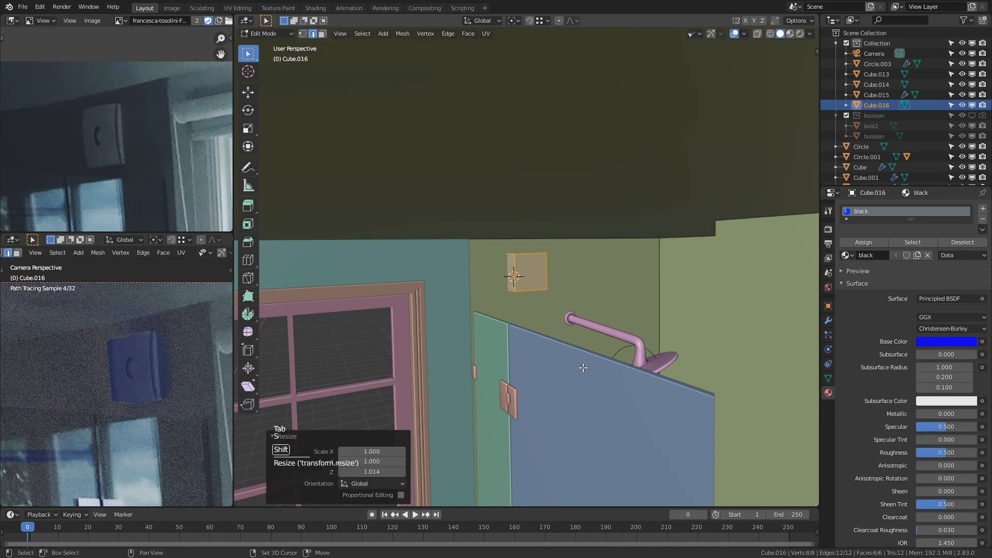
Step: Move the cube's front face along X by about 0.064 m and fine-tune it by about -0.016 m
key("3")
left_click(505, 293)
mouse_move(486, 257)
middle_mouse_down()
mouse_move(424, 258)
mouse_move(475, 261)
middle_mouse_up()
scroll(421, 259, "up", 5)
key("g")
key("x")
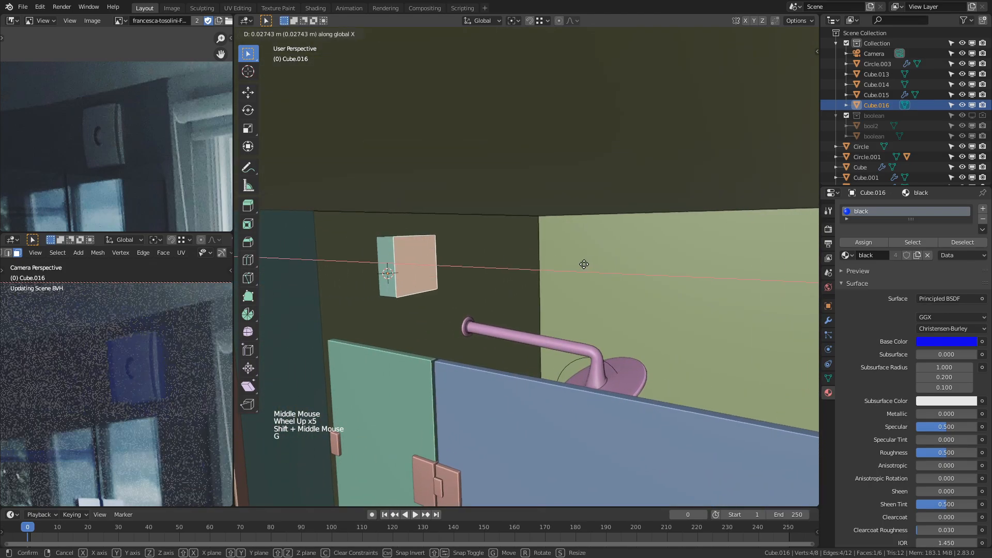
left_click(583, 264)
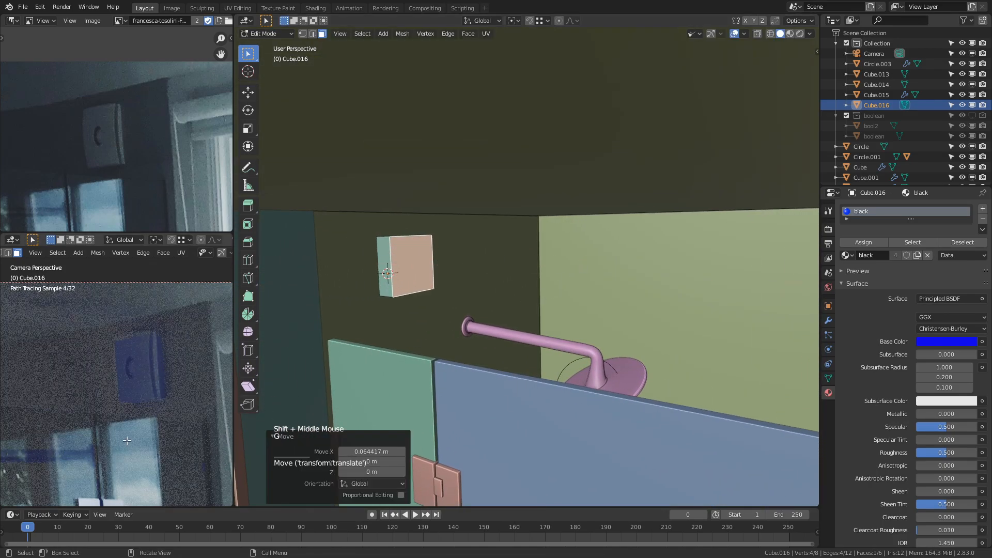
key("x")
left_click(629, 284)
Step: Move the cube's back face, protruding outside the wall, about -0.237 m along X
scroll(442, 296, "down", 3)
middle_click_drag(393, 296, 461, 299)
scroll(406, 323, "down", 6)
key("3")
middle_click_drag(283, 308, 434, 282, "shift")
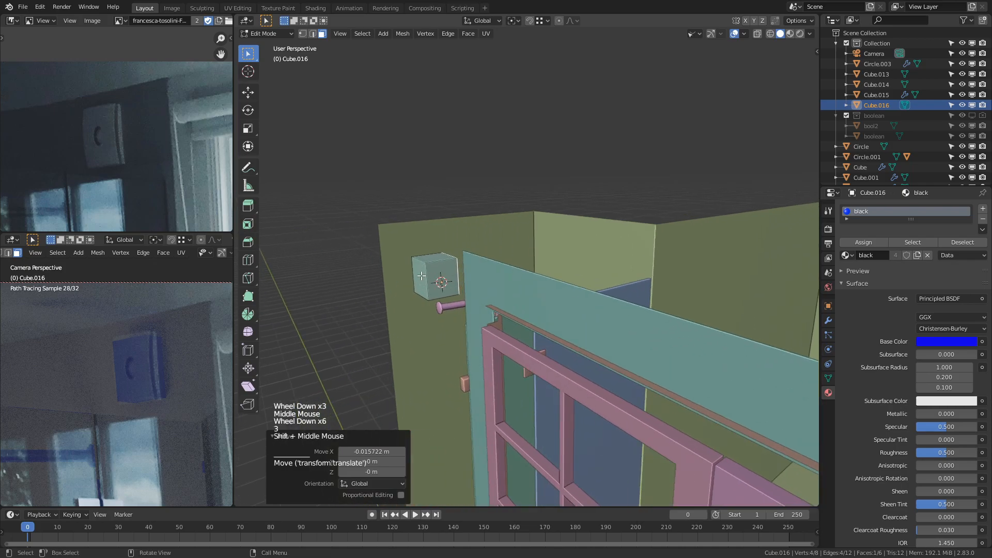
left_click(422, 276)
middle_click_drag(545, 240, 275, 245)
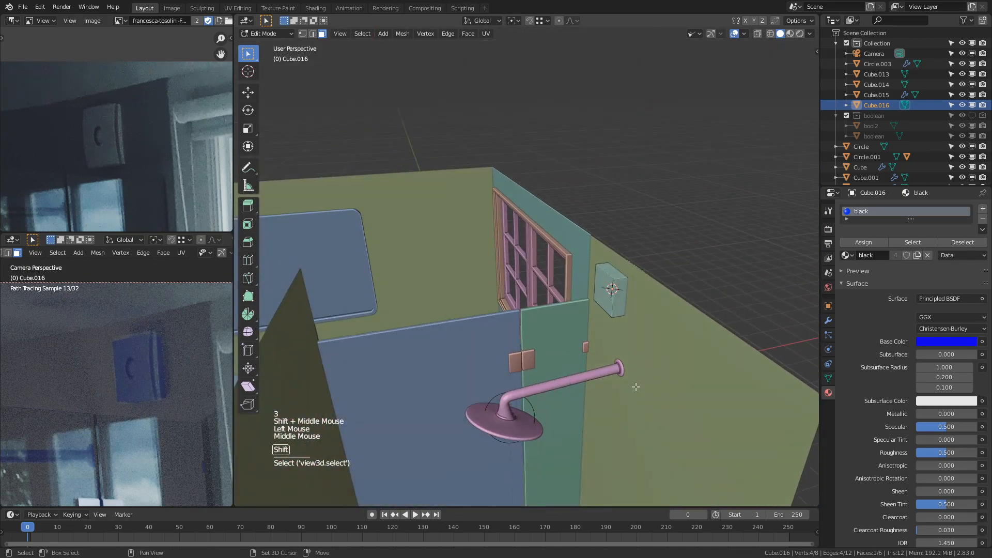
middle_click_drag(636, 385, 603, 342, "shift")
scroll(615, 316, "up", 5)
middle_click_drag(655, 266, 575, 249, "shift")
key("g")
key("x")
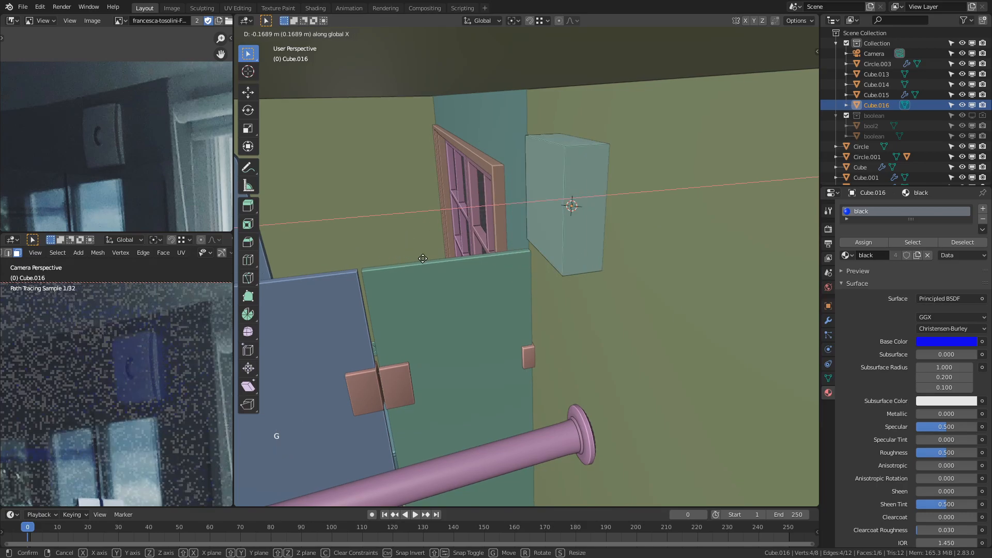
left_click(400, 265)
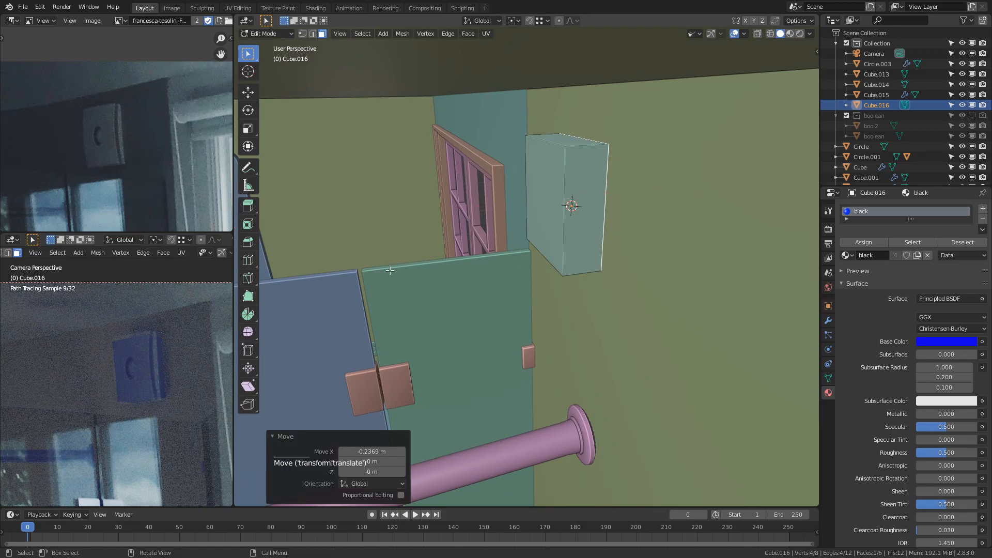
Step: Try to move the cube's top face slightly along Z
key("g")
key("z")
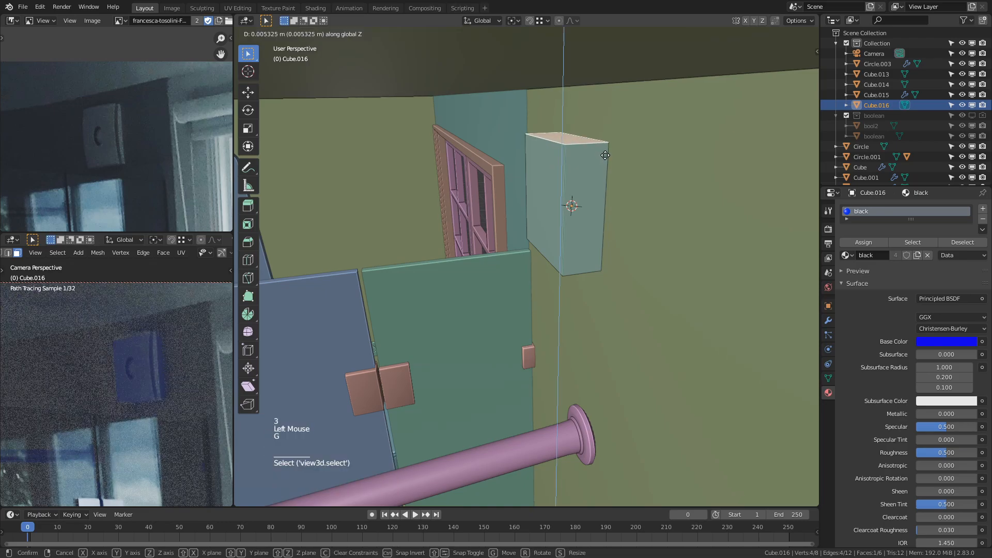
left_click(557, 200)
Step: Undo the latest edits to the cube's mesh
key("ctrl+z")
key("ctrl+z")
key("ctrl+z")
key("ctrl+z")
key("ctrl+z")
key("ctrl+z")
key("ctrl+z")
key("ctrl+z")
key("ctrl+z")
key("ctrl+z")
key("ctrl+z")
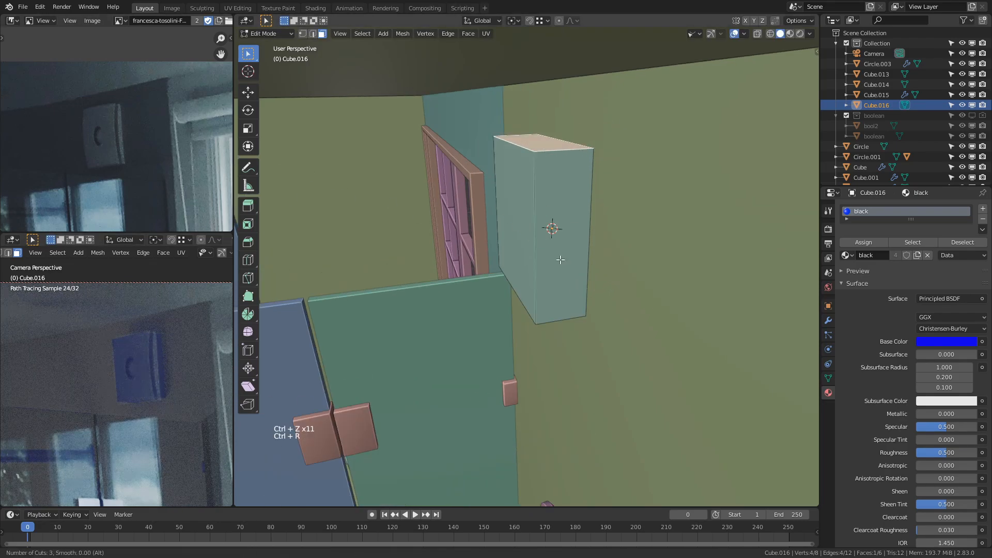
Step: Add 15 evenly spaced horizontal loop cuts around the wall box cube
scroll(580, 234, "up", 12)
left_click(576, 240)
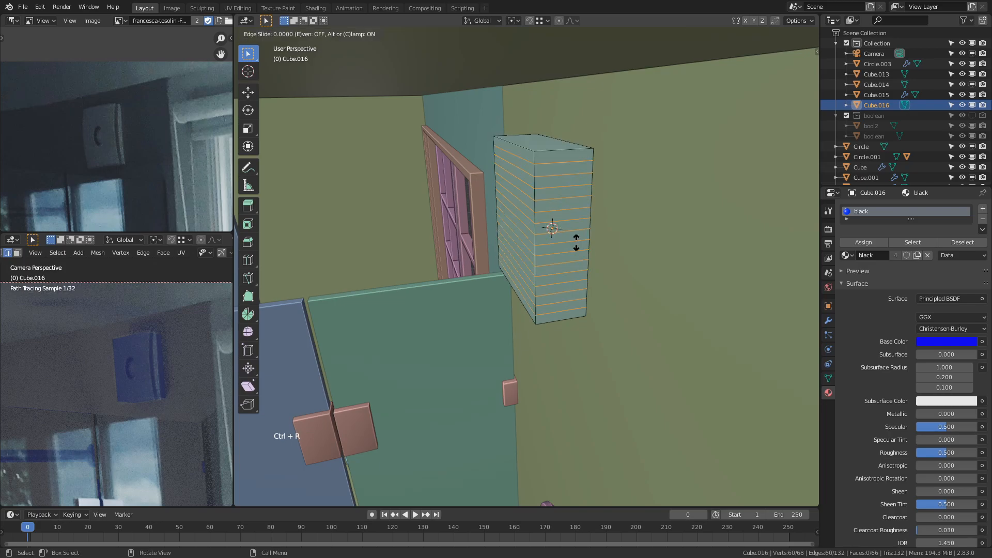
right_click(548, 263)
Step: Isolate the cube in local view, view it from the front and display it as wireframe
middle_click_drag(535, 230, 555, 245)
key("KP_1")
key("KP_Divide")
scroll(534, 297, "down", 5)
key("KP_1")
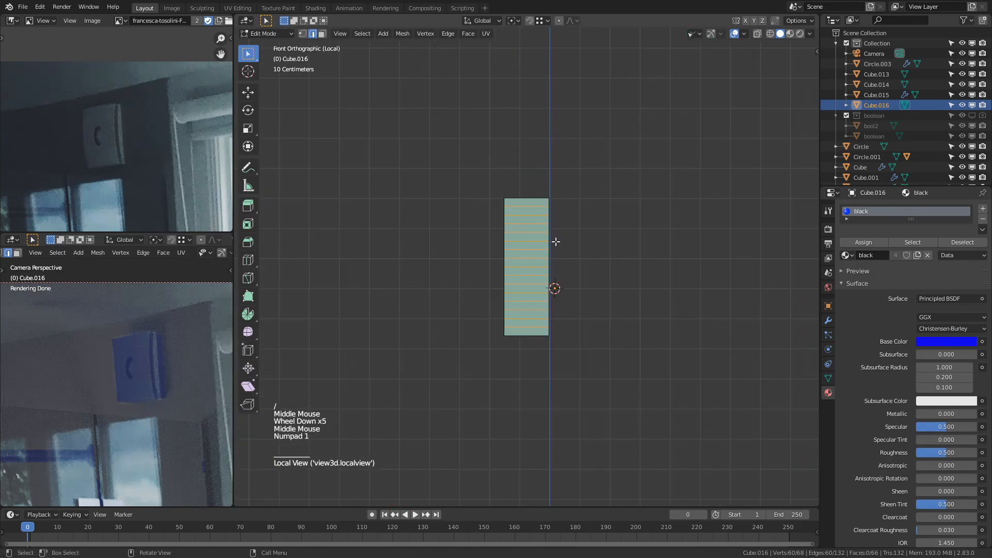
scroll(554, 253, "up", 3)
left_click(408, 318)
key("1")
key("2")
double_click(466, 274)
key("z")
left_click(470, 276)
Step: Bow the cube outward by moving its middle front vertices about -0.023 m along X with smooth proportional editing, size about 0.32
key("1")
left_click(475, 264)
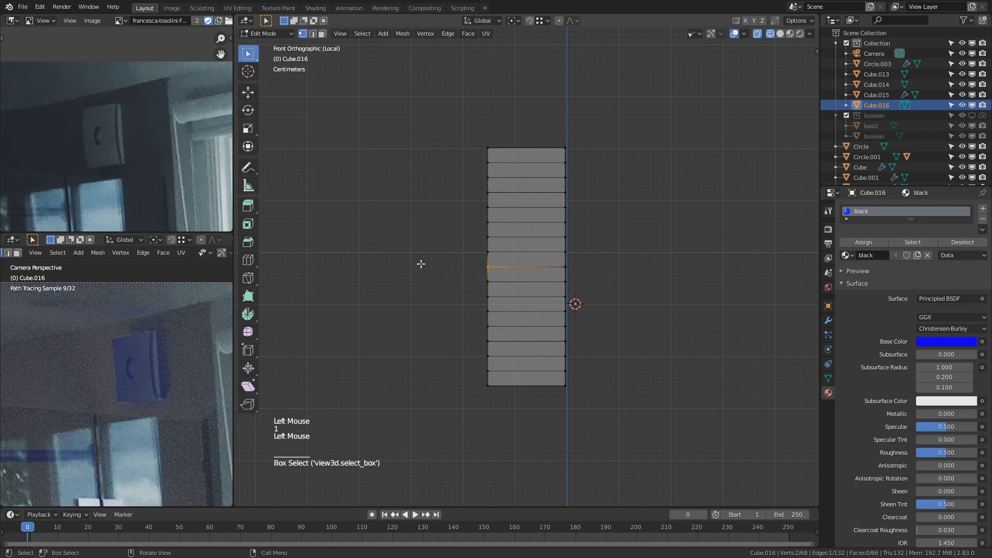
middle_click_drag(522, 222, 592, 215, "shift")
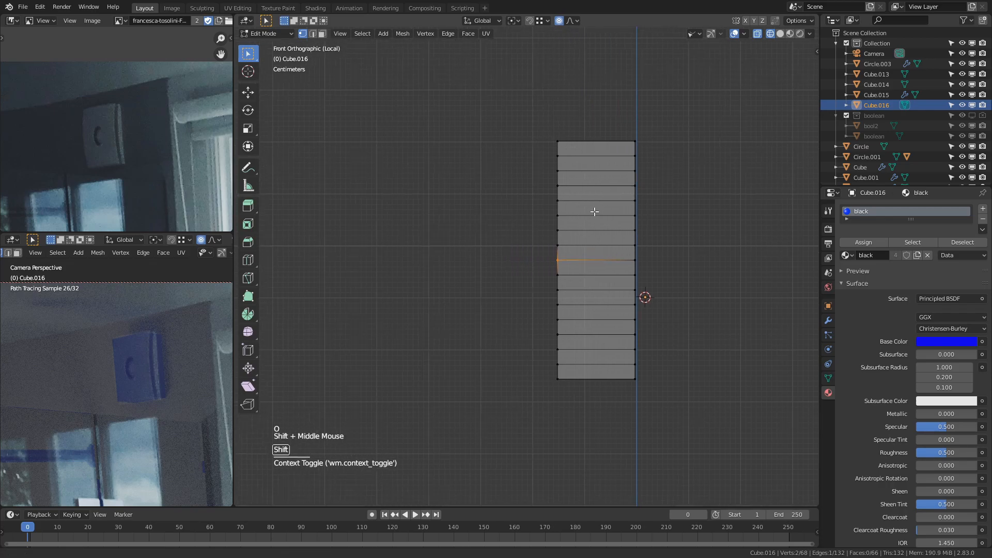
key("g")
key("x")
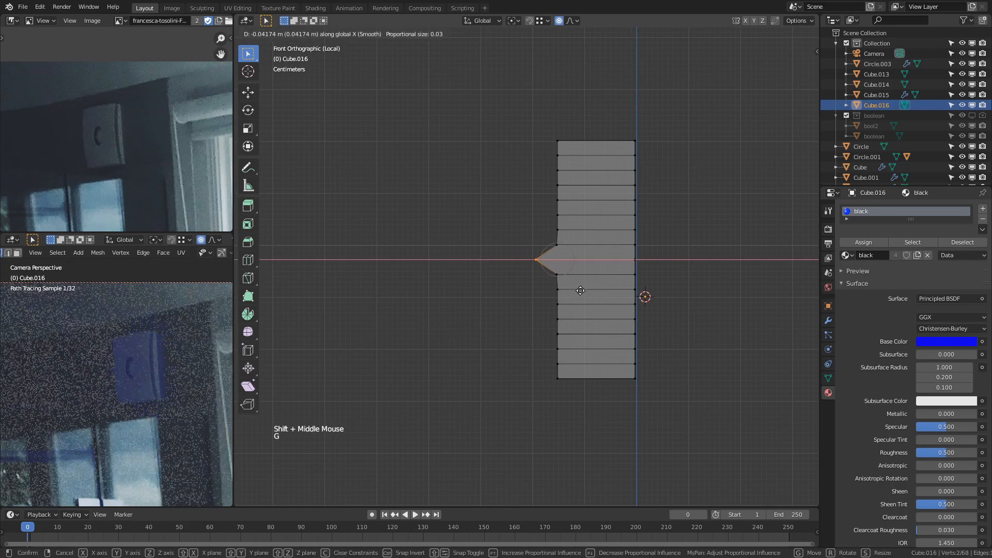
scroll(581, 291, "down", 5)
scroll(581, 293, "down", 6)
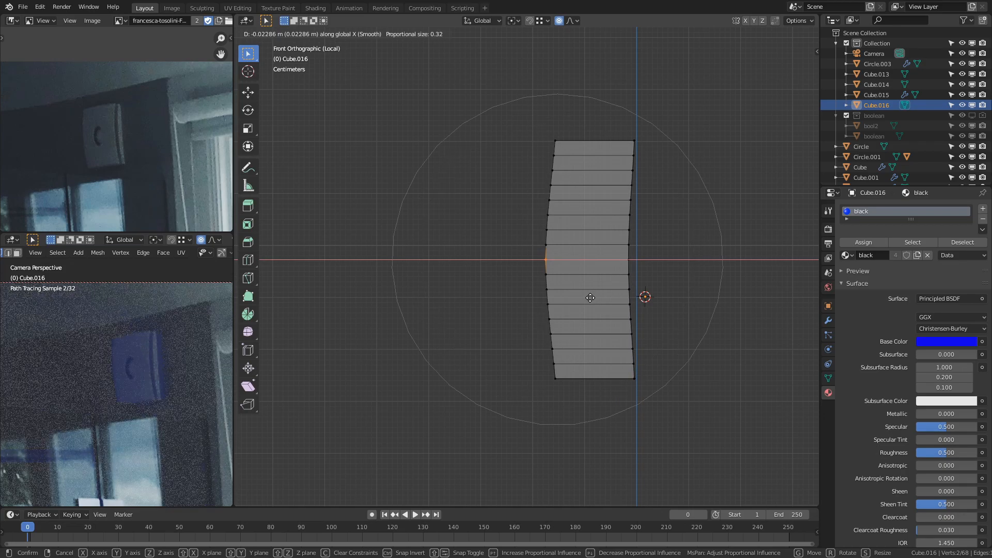
left_click(588, 298)
Step: Add one vertical loop cut along the cube's height, slid close to its bowed front side
key("Tab")
key("Tab")
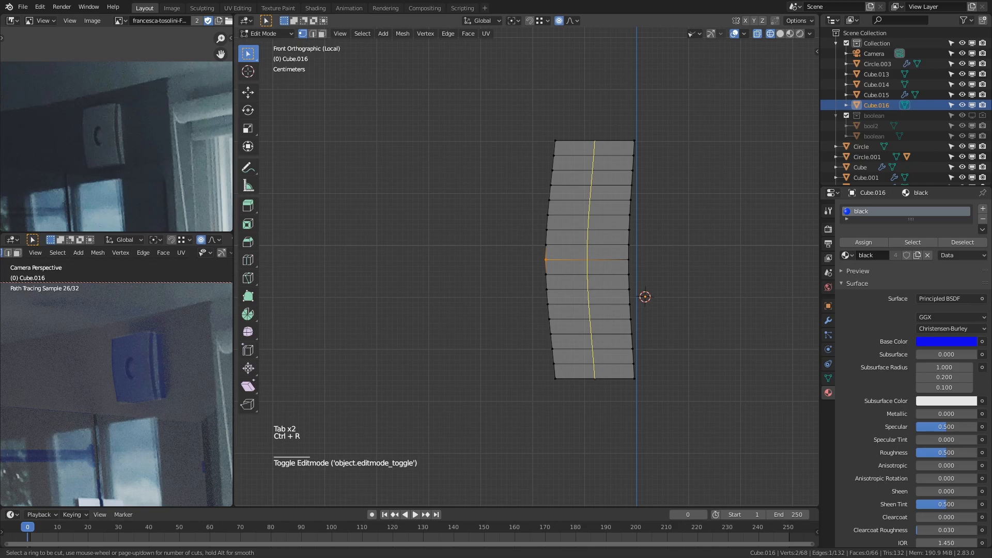
key("Tab")
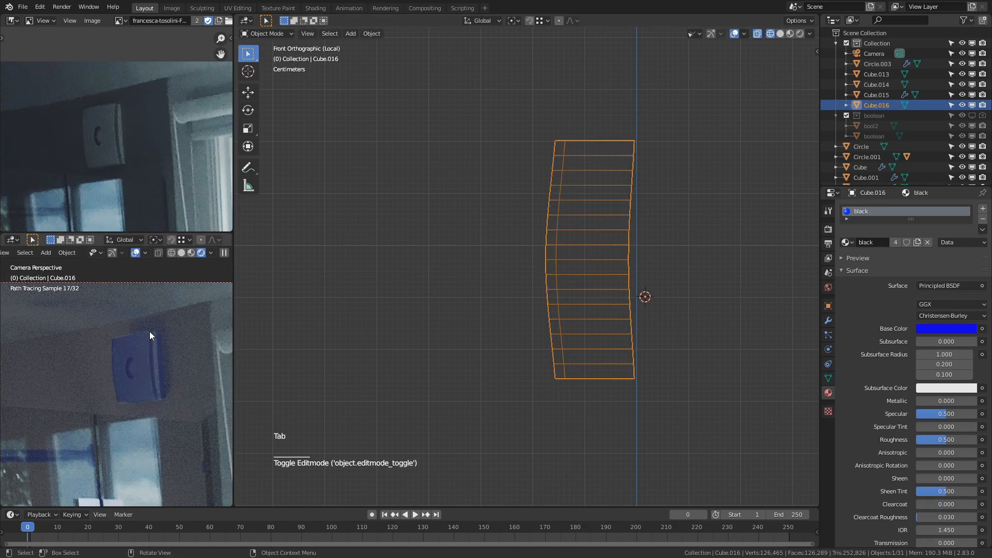
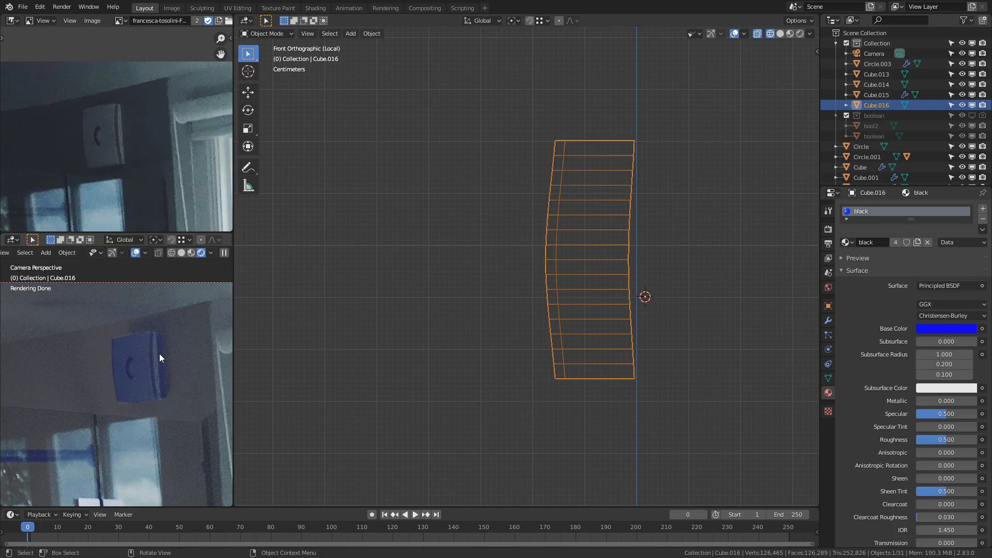
left_click(442, 345)
key("Tab")
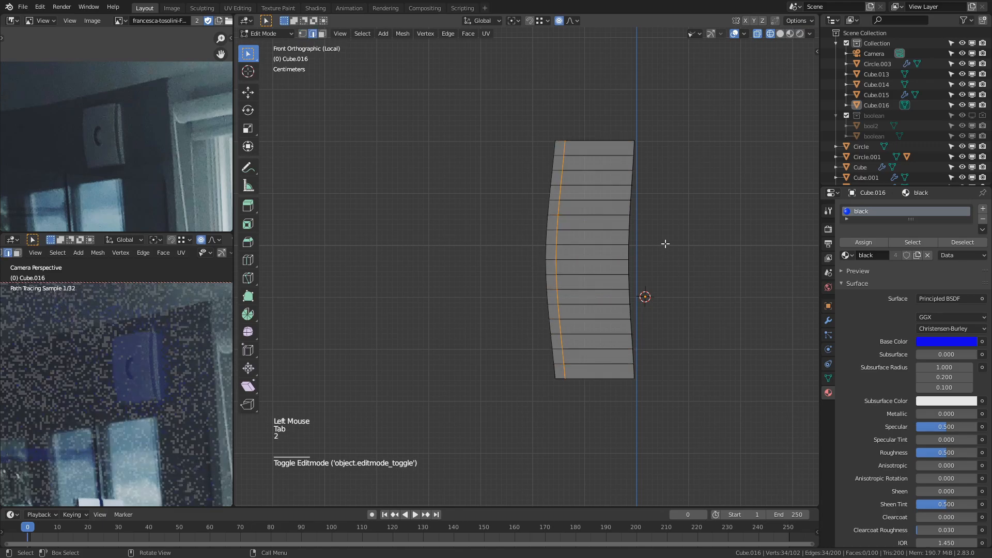
key("alt+a")
left_click(666, 248, "alt+shift")
key("g")
key("x")
right_click(726, 268)
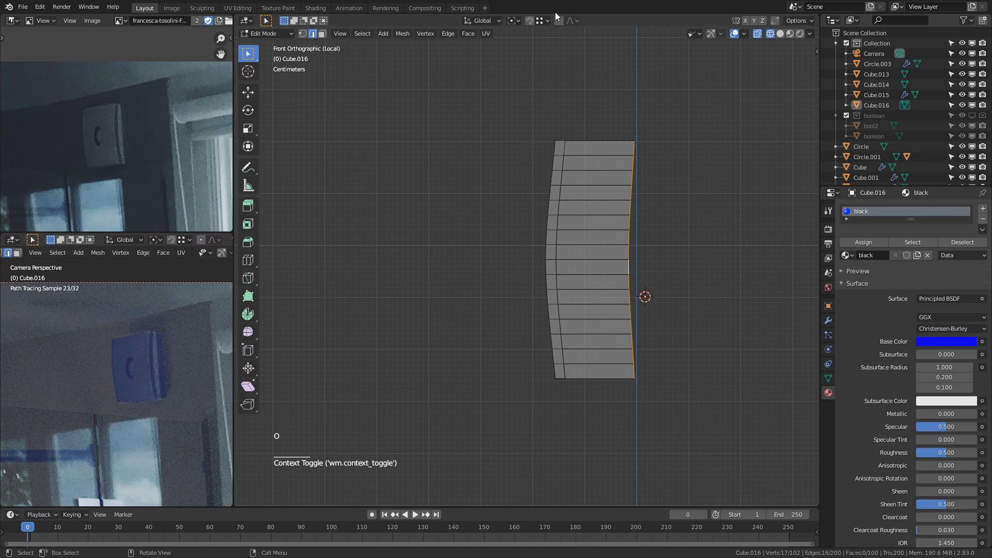
key("g")
key("x")
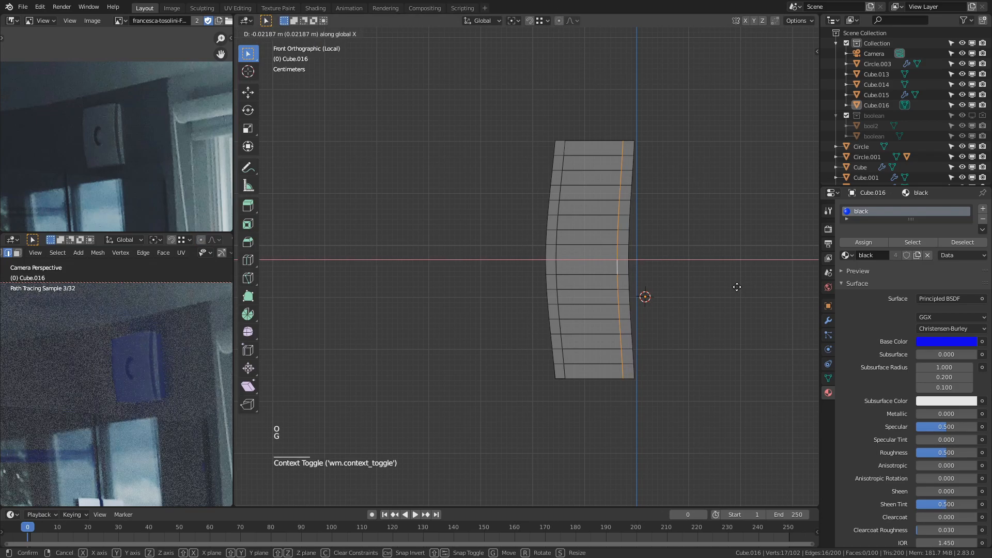
right_click(730, 287)
Step: Select the cube's entire back side and move it about -0.079 m along X, then about 0.049 m back, without proportional editing
left_click_drag(688, 91, 604, 447)
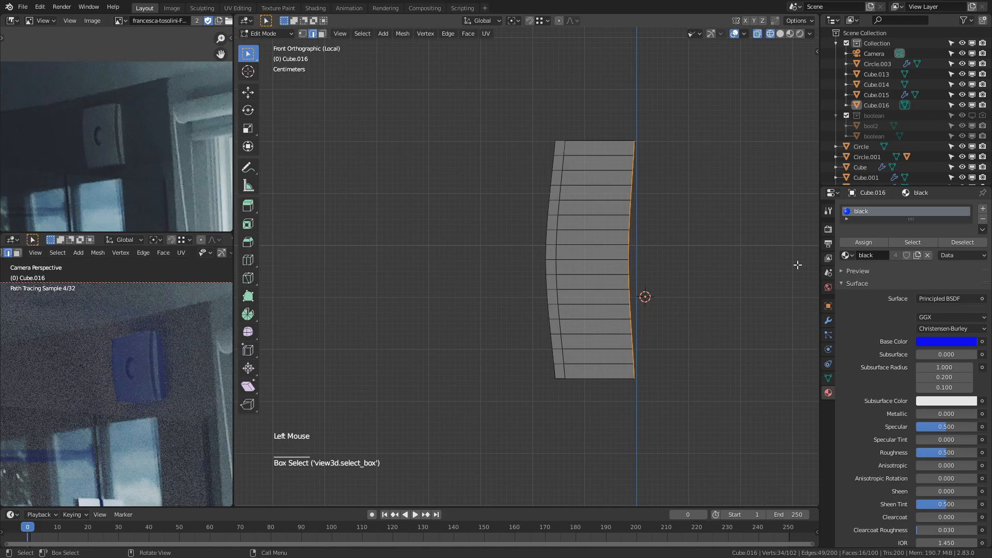
key("g")
key("x")
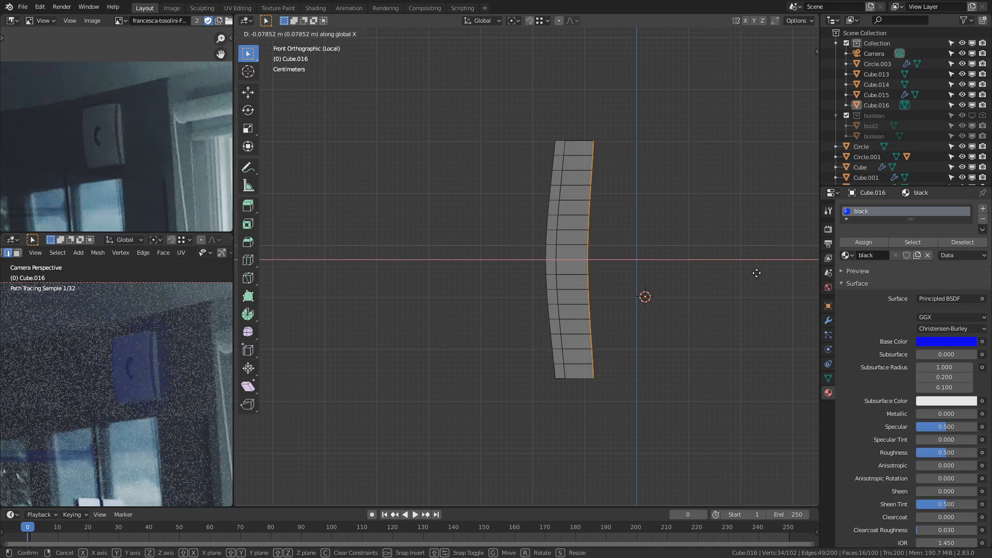
left_click(756, 273)
key("g")
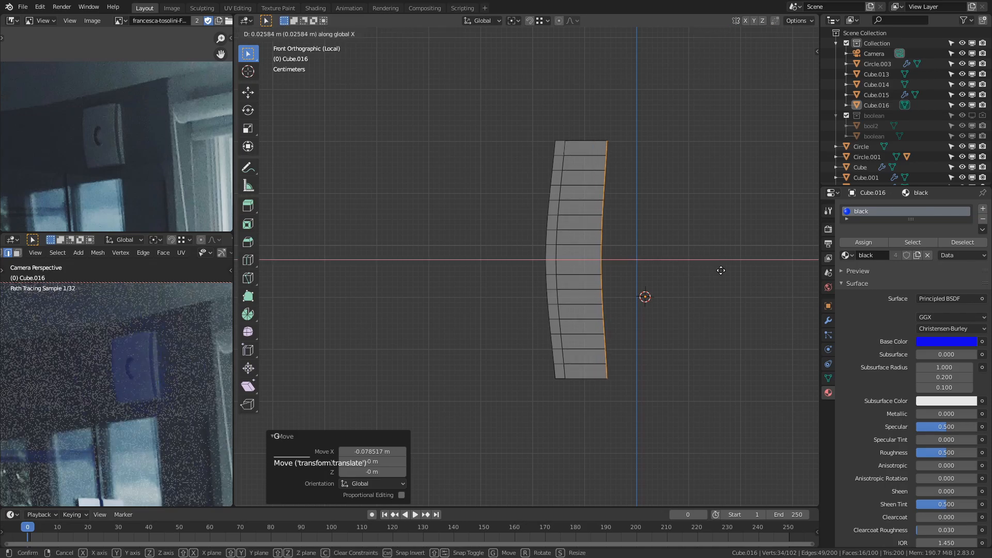
left_click(728, 271)
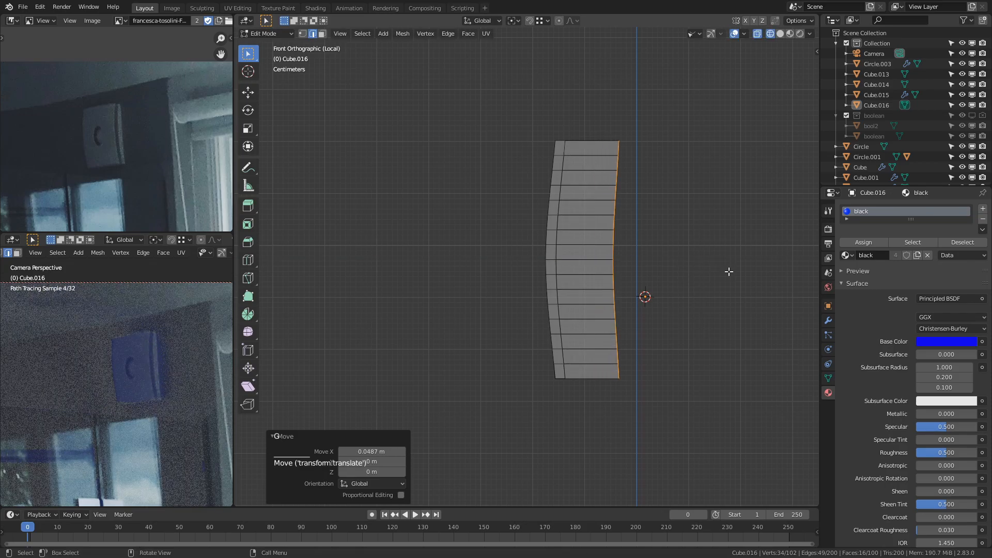
scroll(577, 290, "up", 3)
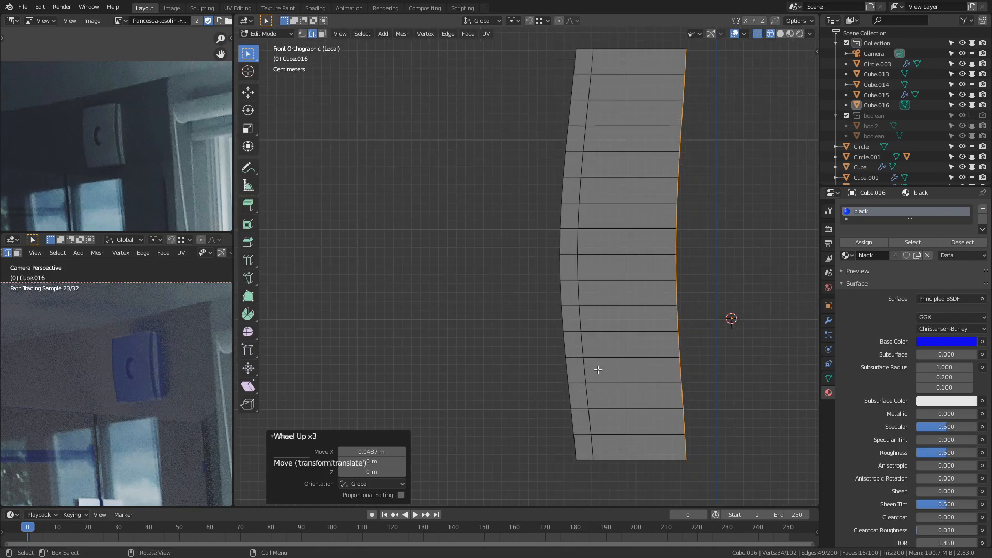
Step: Add a lengthwise loop cut near the panel's front, then extrude the narrow face ring and scale it inward to form a groove
left_click(628, 459)
left_click(597, 466)
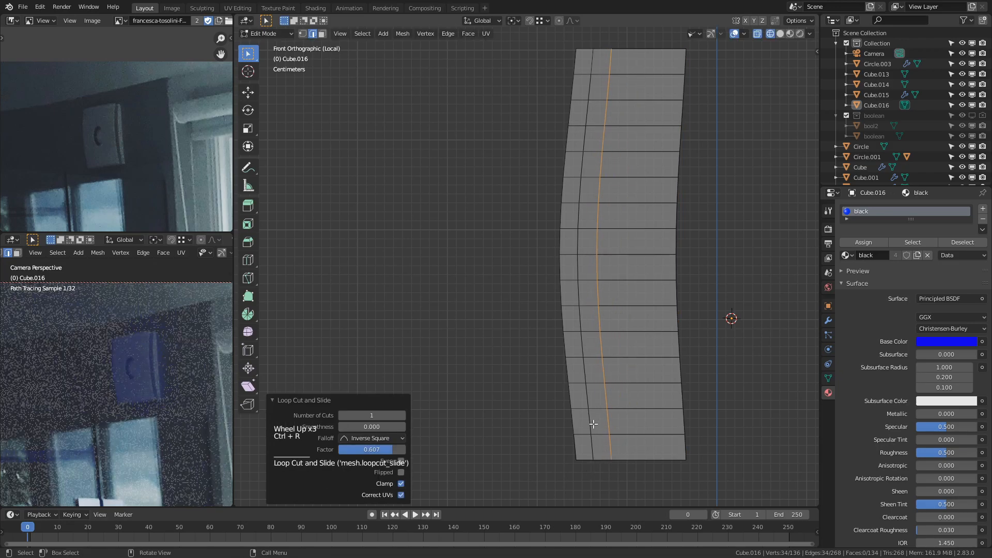
key("3")
key("alt+a")
left_click(587, 260, "alt+shift")
middle_click_drag(587, 260, 599, 262)
scroll(631, 337, "down", 6)
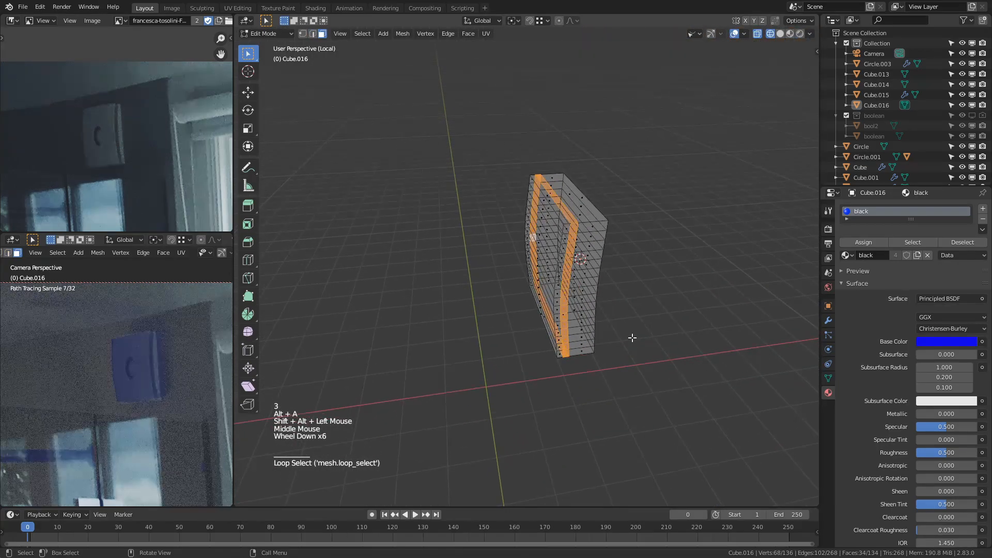
middle_click_drag(631, 337, 736, 419)
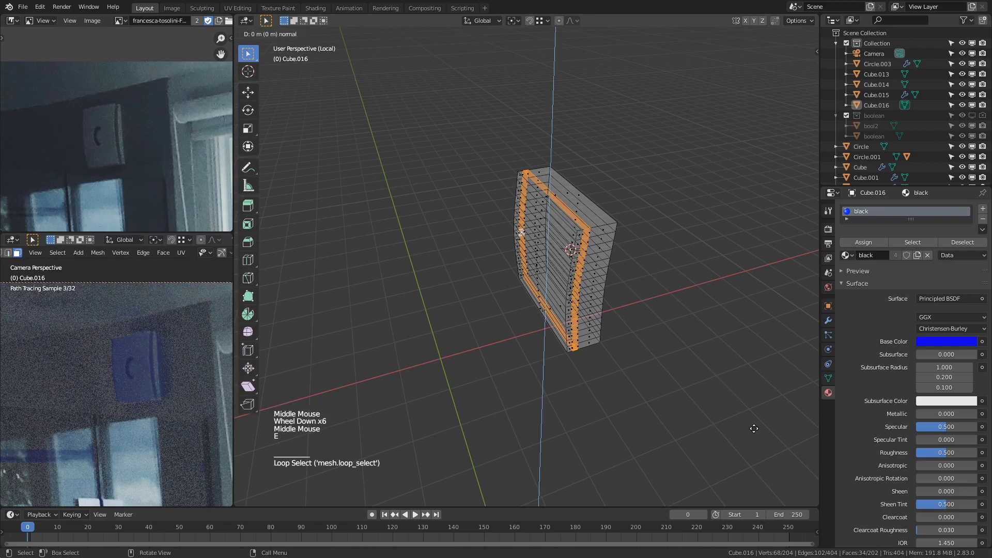
key("e")
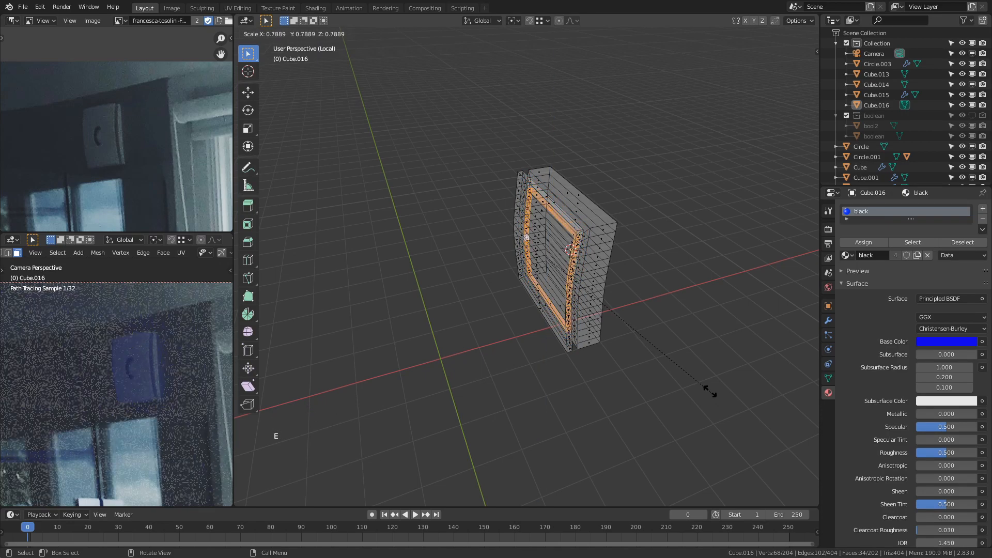
left_click(677, 380)
Step: Switch the modelling viewport to solid shading and check the groove around the panel from several angles
key("Tab")
key("z")
mouse_move(563, 243)
middle_mouse_down()
mouse_move(647, 281)
mouse_move(616, 274)
mouse_move(633, 263)
mouse_move(575, 316)
mouse_move(553, 258)
mouse_move(558, 265)
mouse_move(499, 280)
mouse_move(567, 246)
mouse_move(537, 266)
mouse_move(657, 269)
middle_mouse_up()
left_click(559, 265)
key("Tab")
key("3")
scroll(103, 396, "down", 2)
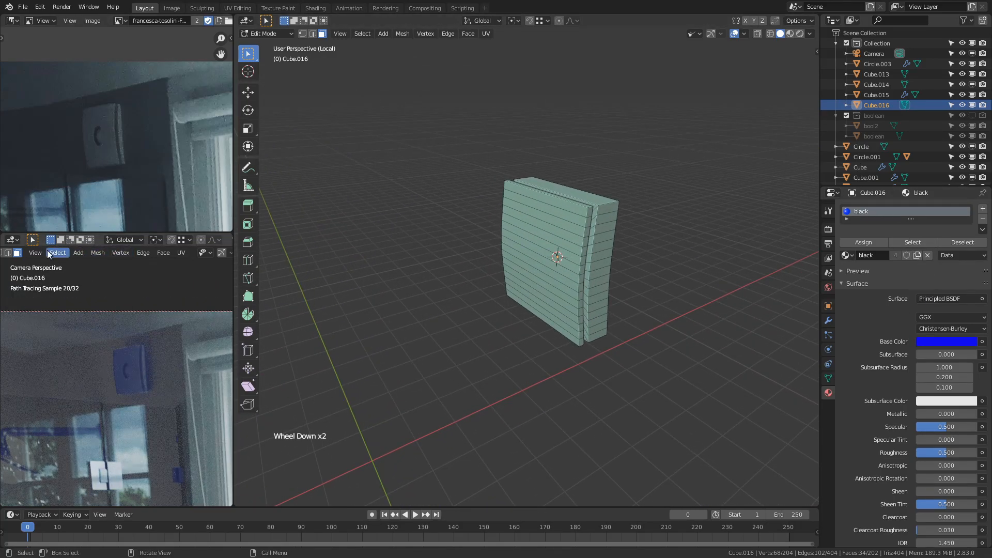
scroll(44, 253, "down", 3)
left_click(638, 283)
middle_click_drag(639, 283, 506, 282)
scroll(505, 282, "up", 3)
key("Tab")
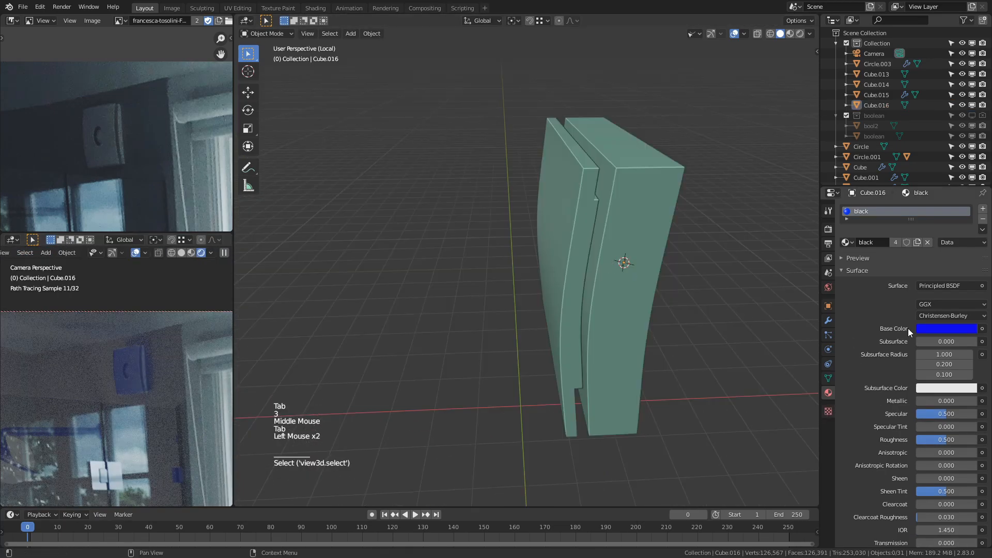
Step: Set the panel material's base colour to white with saturation 0 and hide the overlays in the camera viewport
left_click(935, 328)
left_click_drag(969, 200, 969, 182)
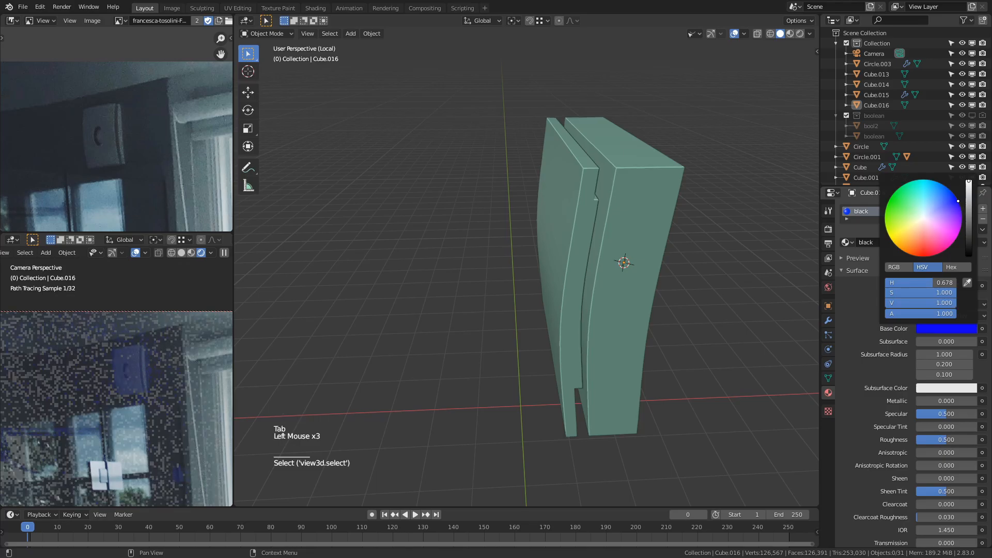
left_click_drag(927, 294, 885, 293)
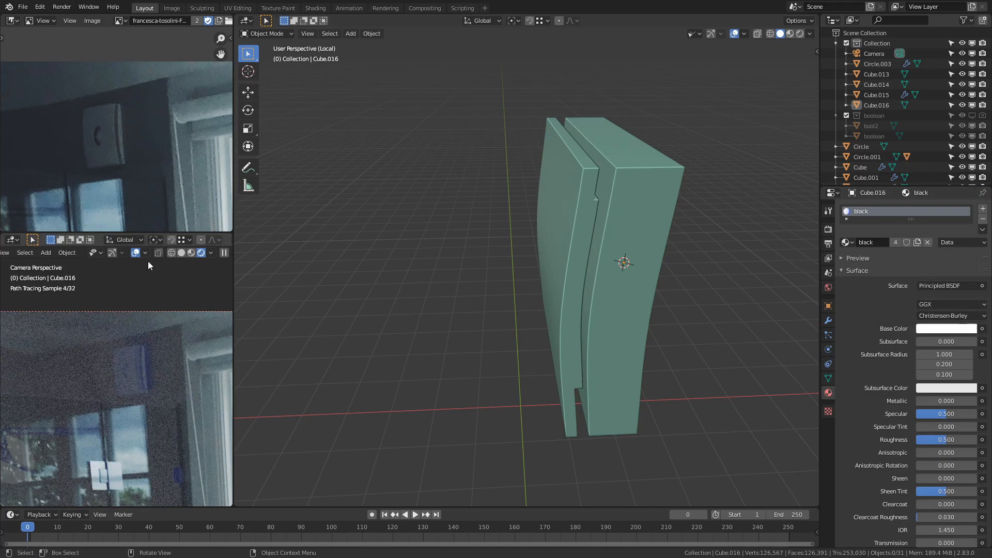
left_click(113, 253)
Step: Select all faces on the panel's back and move them about -0.022 m along X to thin the rear part
middle_click_drag(636, 253, 556, 262)
left_click(556, 261)
key("Tab")
key("3")
key("alt+a")
left_click(574, 279, "alt+shift")
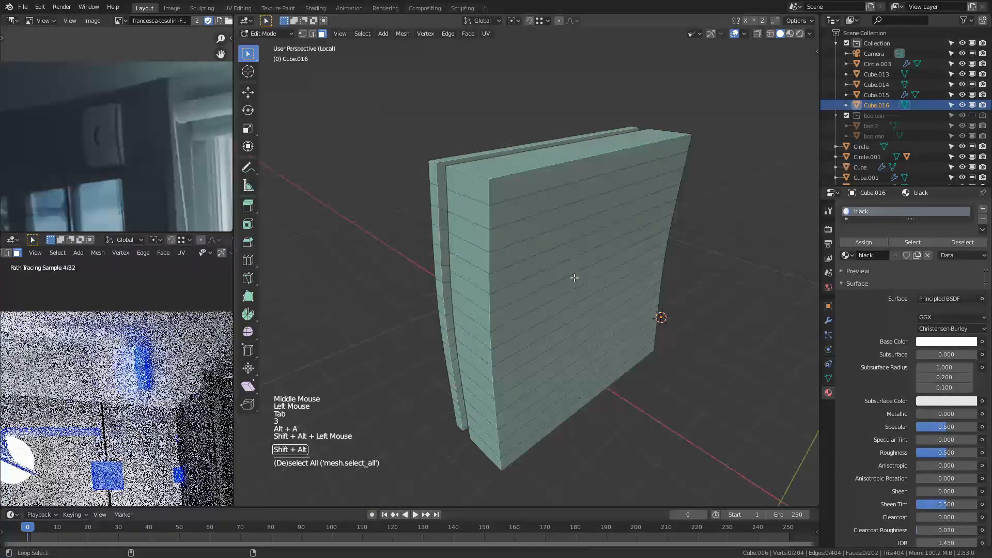
key("alt+a")
left_click(583, 188)
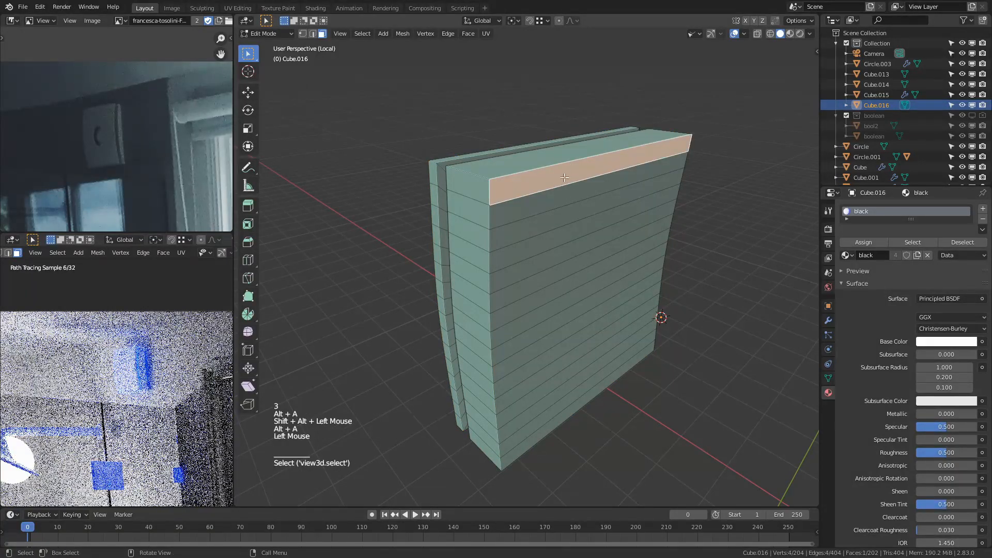
mouse_move(575, 182)
left_mouse_down()
mouse_move(553, 377)
mouse_move(535, 412)
mouse_move(547, 410)
left_mouse_up()
middle_click_drag(701, 367, 645, 375)
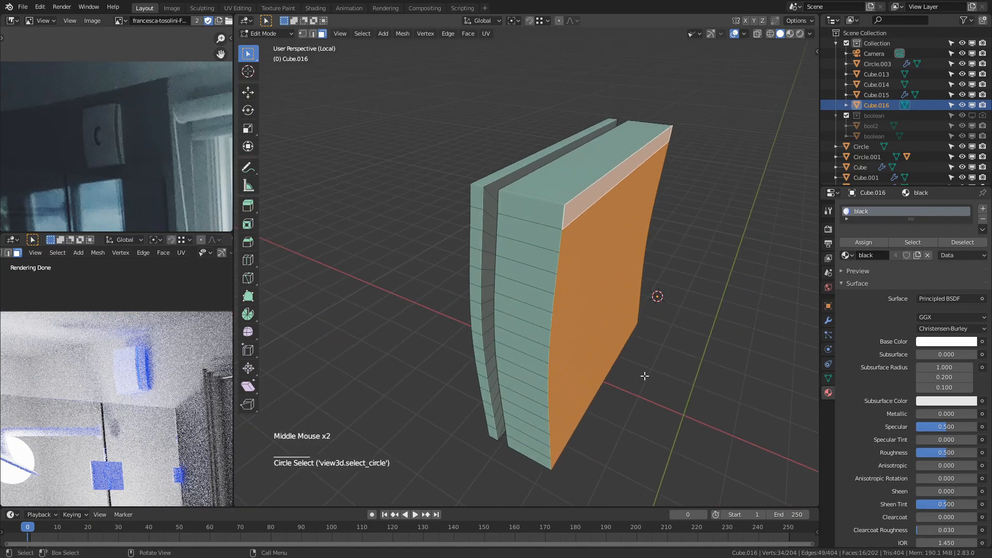
key("g")
left_click(666, 405)
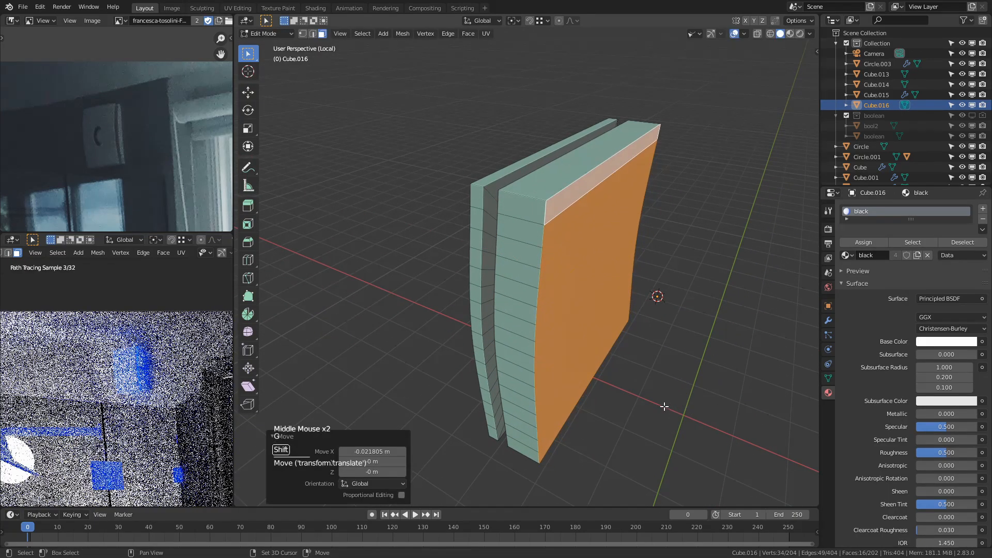
Step: Set a render region around the wall panel in the camera viewport
key("ctrl+b")
key("Escape")
key("Tab")
key("ctrl+b")
left_click_drag(96, 336, 168, 407)
scroll(166, 396, "up", 3)
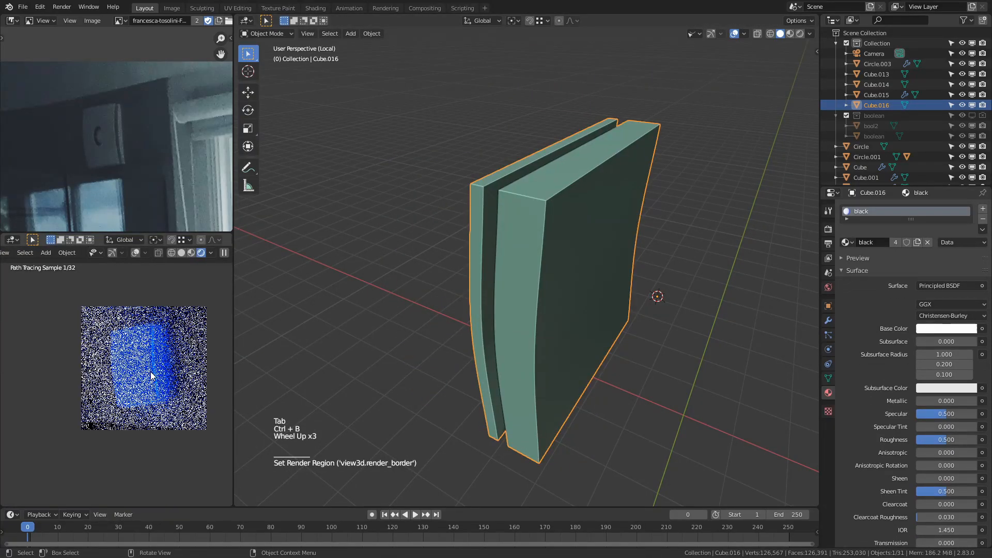
Step: Move the panel's selected back faces further toward the front along the global X axis
double_click(646, 417)
key("Tab")
key("g")
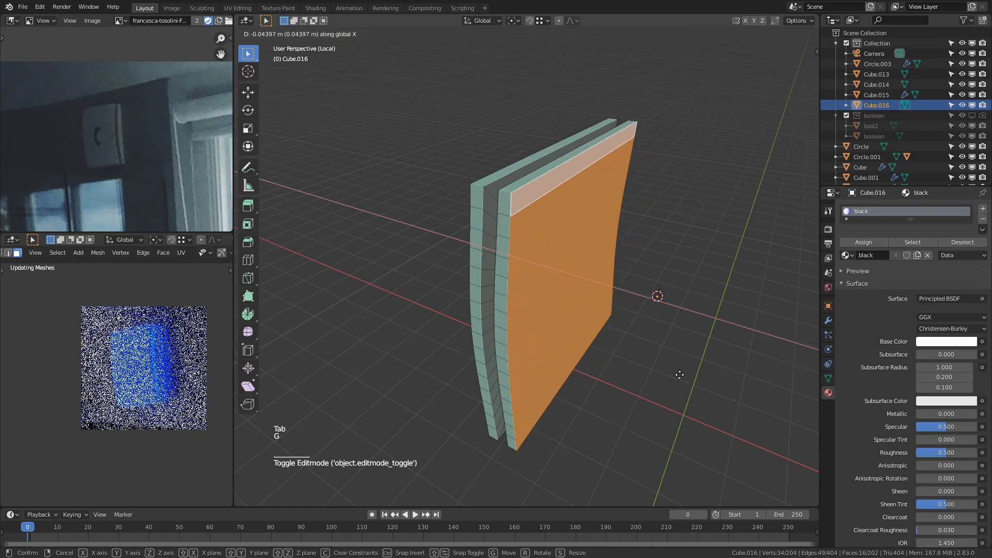
left_click(705, 387)
key("Tab")
middle_click_drag(496, 290, 582, 253)
Step: Add four evenly spaced vertical loop cuts across the panel's broad face
key("Tab")
key("ctrl+r")
scroll(523, 341, "up", 5)
scroll(522, 358, "down", 3)
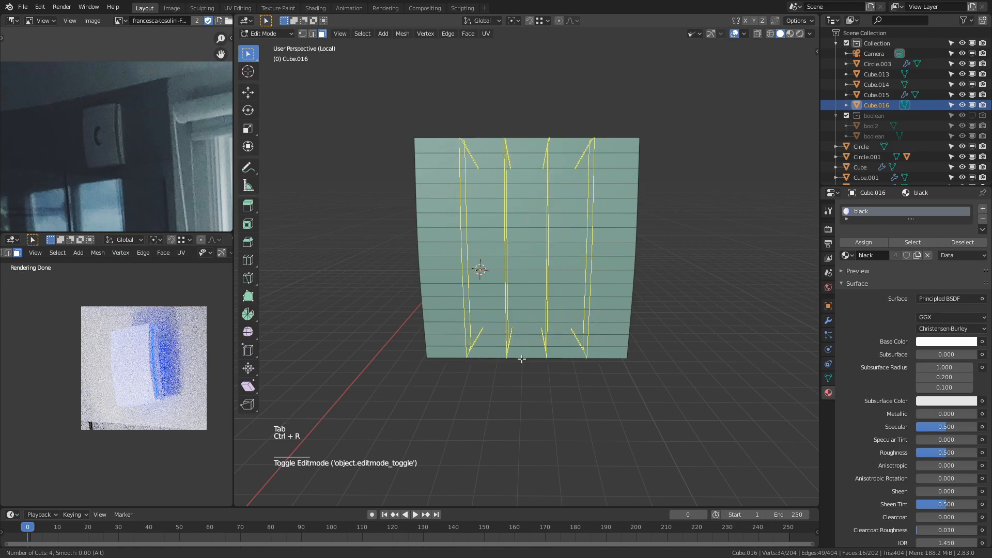
scroll(522, 359, "up", 1)
left_click(519, 359)
left_click(517, 358)
Step: Subdivide each of the three middle columns with four evenly spaced vertical loop cuts
key("ctrl+r")
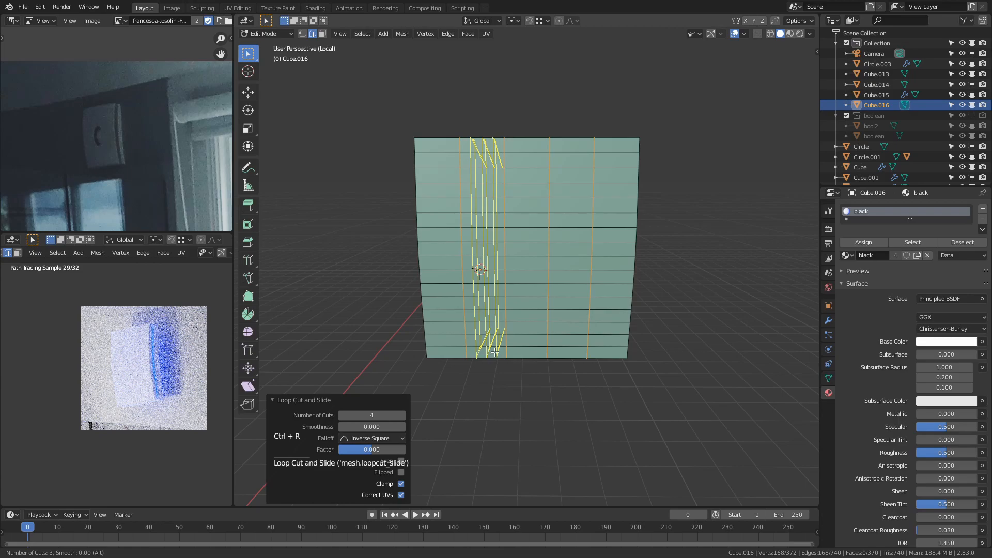
scroll(494, 358, "up", 1)
left_click(494, 357)
left_click(506, 355)
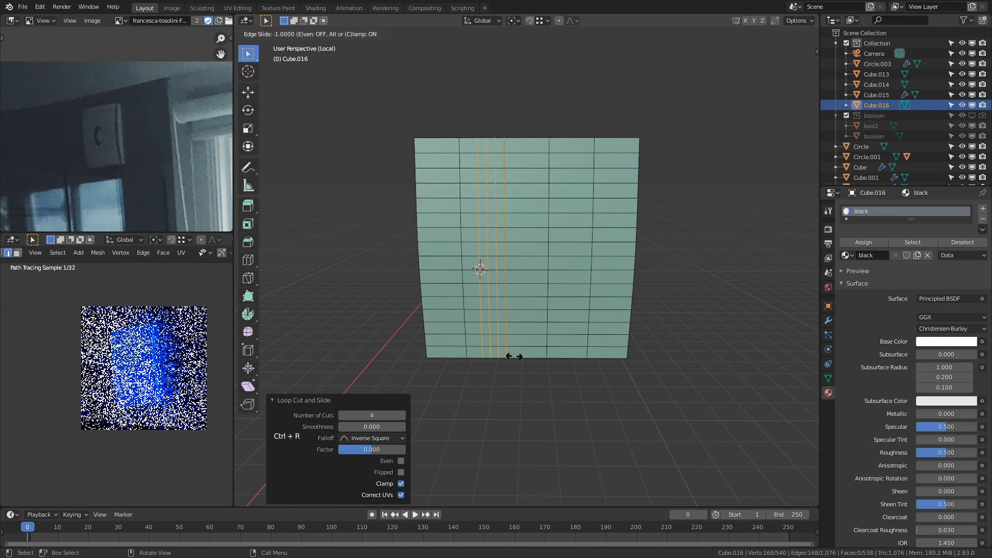
key("ctrl+r")
scroll(527, 353, "up", 2)
left_click(528, 354)
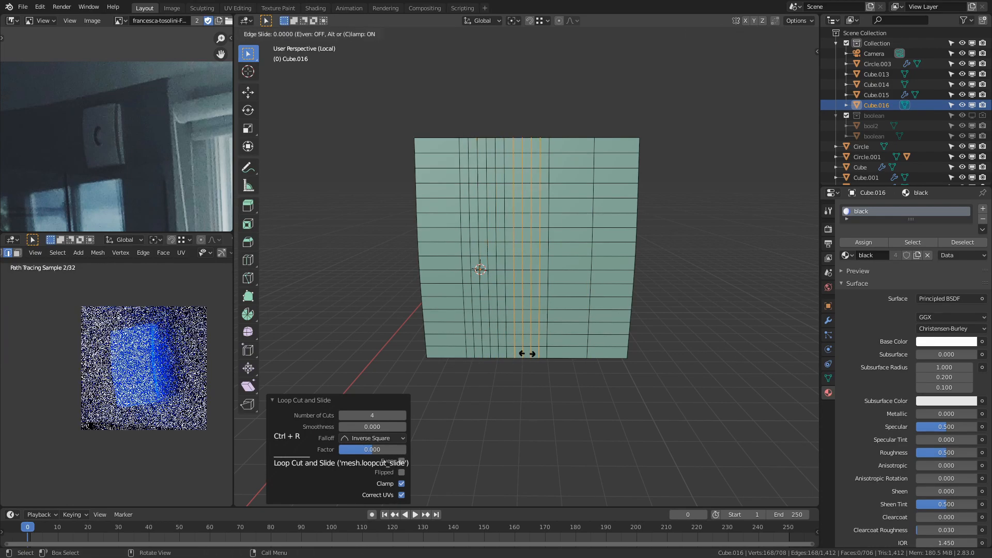
left_click(567, 351)
left_click(536, 325)
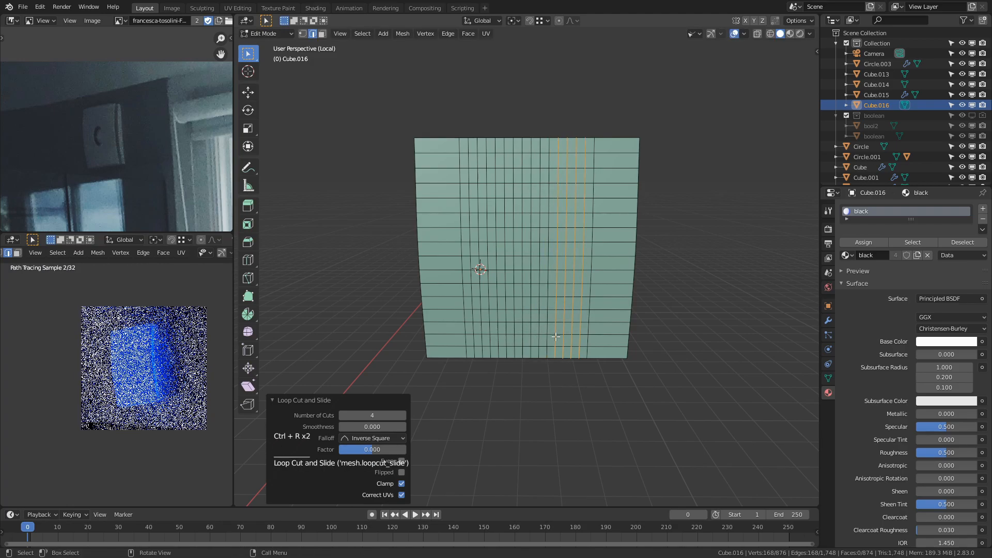
Step: From the right orthographic view, select a central block of faces and round it into a circle
scroll(517, 179, "up", 2)
key("KP_1")
key("KP_3")
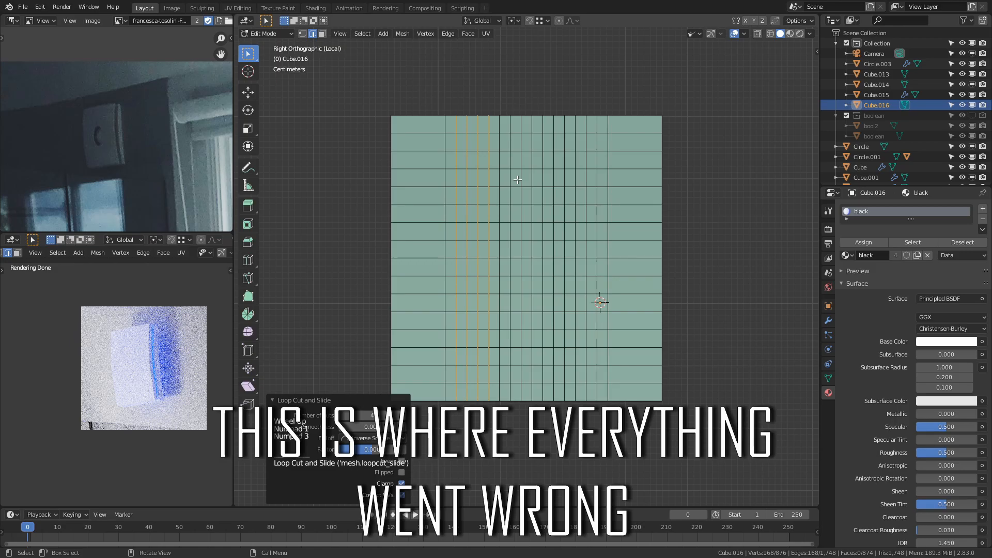
scroll(631, 201, "up", 3)
key("alt+a")
scroll(654, 327, "down", 5)
scroll(521, 267, "up", 3)
key("3")
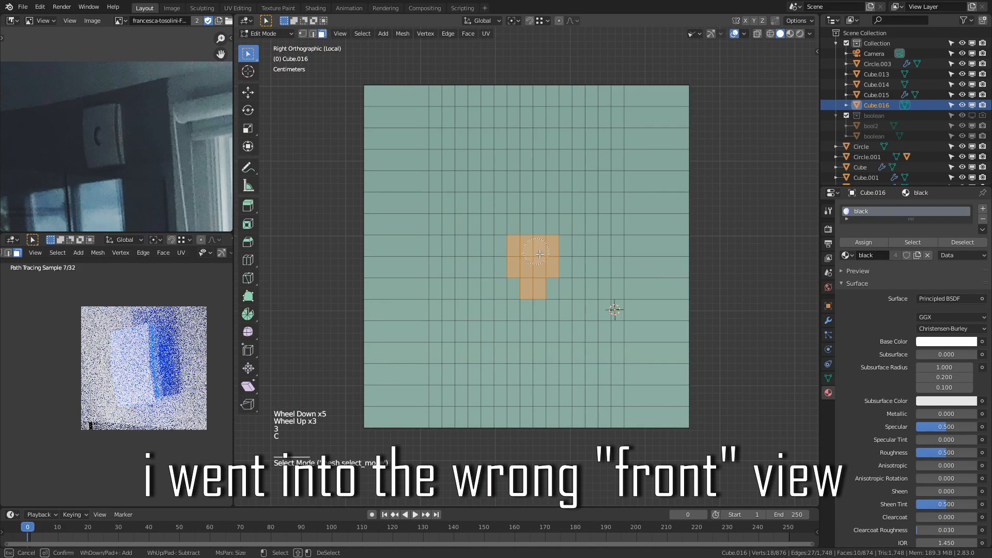
left_click_drag(538, 252, 560, 278)
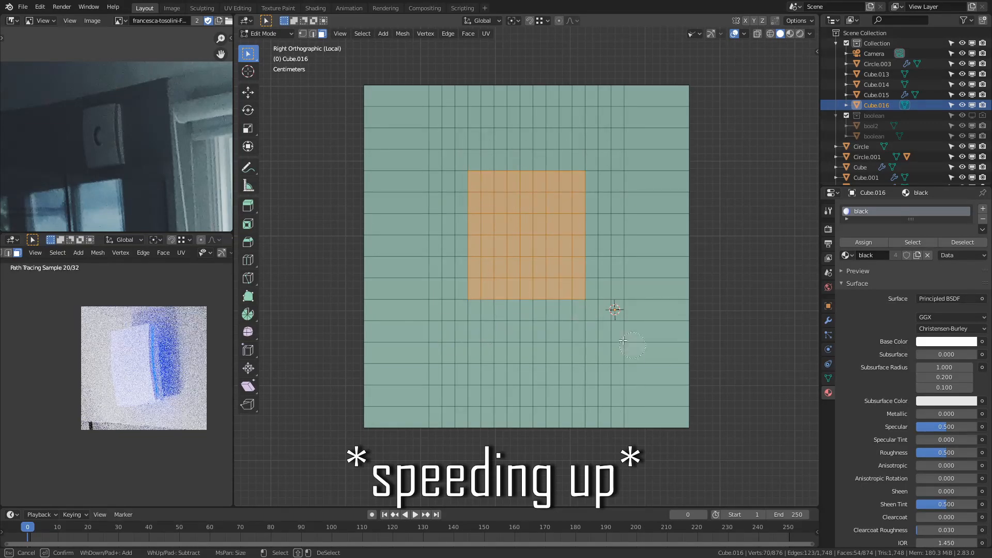
left_click(689, 268)
Step: Extrude the circular face patch inward to form a shallow round recess
middle_click_drag(672, 270, 506, 284)
key("e")
left_click(368, 305)
key("Tab")
middle_click_drag(366, 306, 496, 321)
Step: Select the recess's side-wall faces and assign them a new material named Black with a black base colour
key("Tab")
key("alt+a")
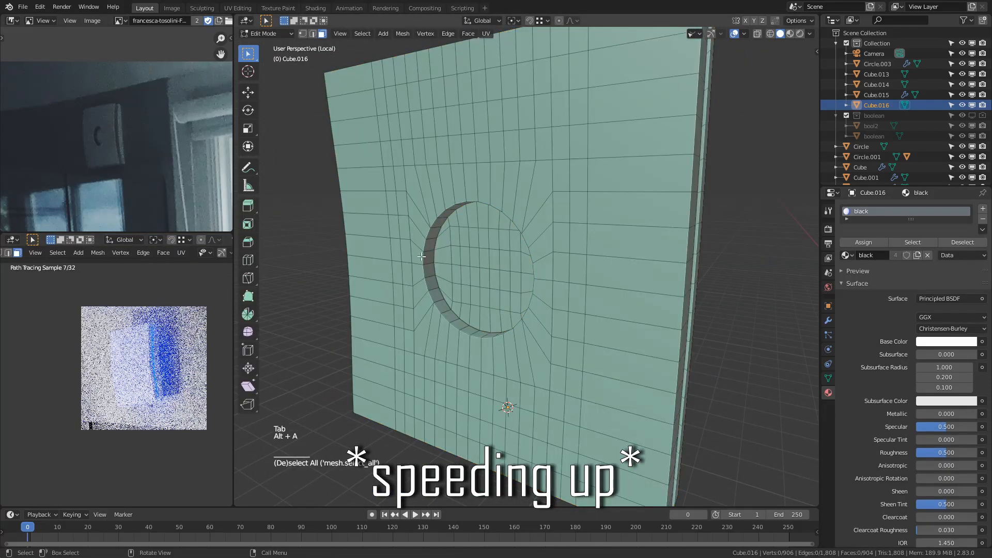
left_click(430, 250, "alt+shift")
left_click(983, 209)
left_click(902, 279)
type("Black")
left_click(870, 268)
left_click(946, 366)
left_click(863, 266)
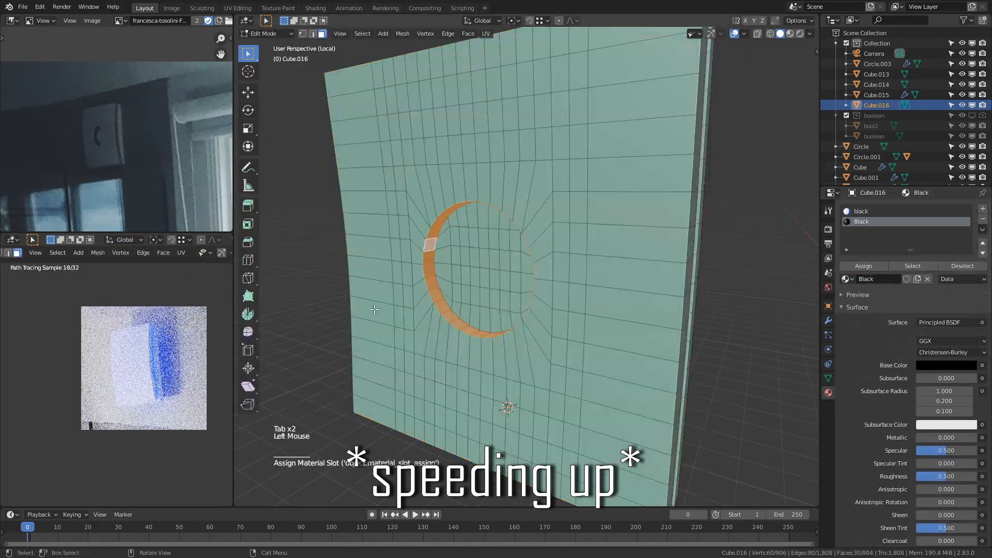
Step: Check the recess from outside edit mode and undo the recess, its material and the vertical loop cuts
key("Tab")
scroll(328, 374, "down", 5)
middle_click_drag(328, 374, 494, 307)
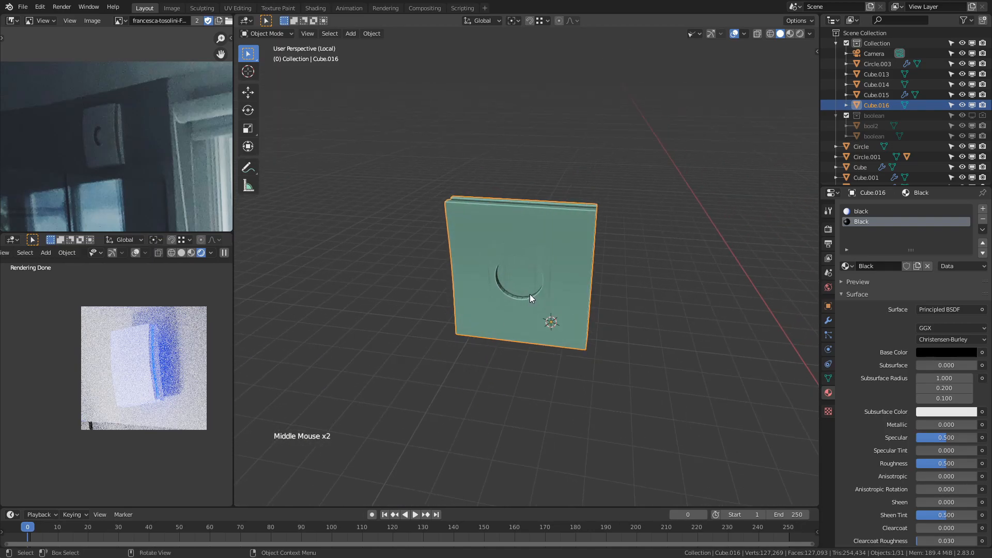
mouse_move(617, 253)
middle_mouse_down()
mouse_move(530, 253)
mouse_move(621, 240)
middle_mouse_up()
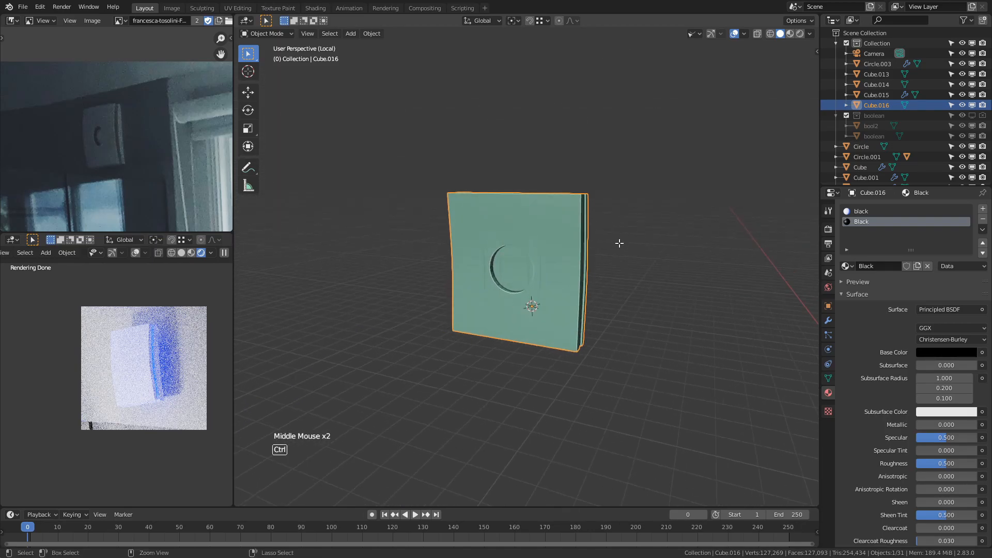
key("ctrl+z")
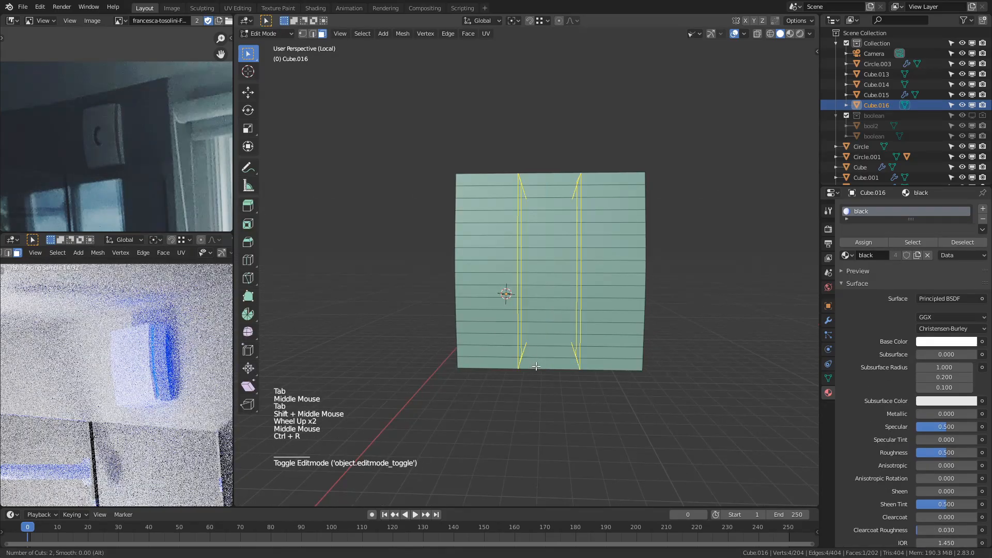
Step: Divide the panel's front into thirds with two vertical loop cuts, adding five cuts to the middle third and one to each outer third
left_click(536, 383)
right_click(536, 383)
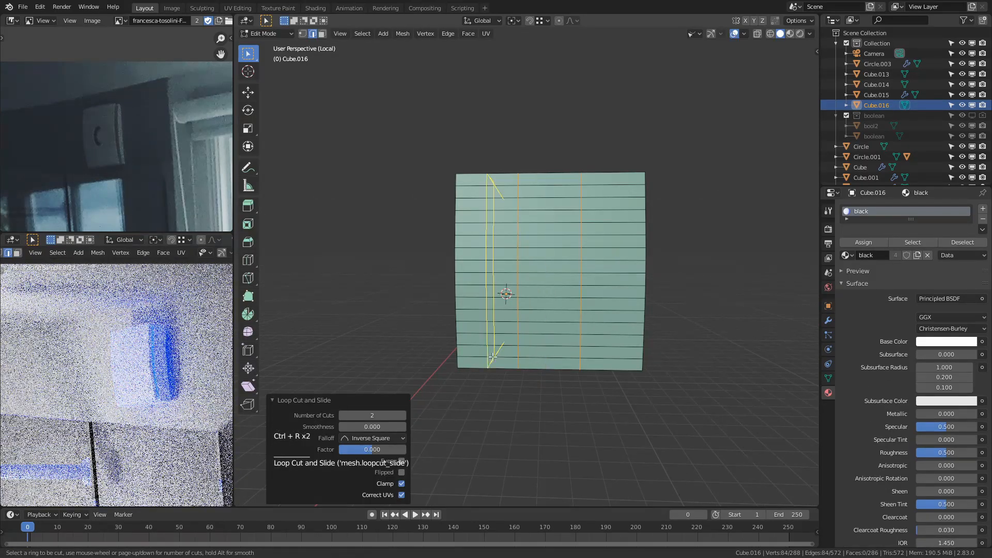
left_click(545, 363)
right_click(545, 363)
key("3")
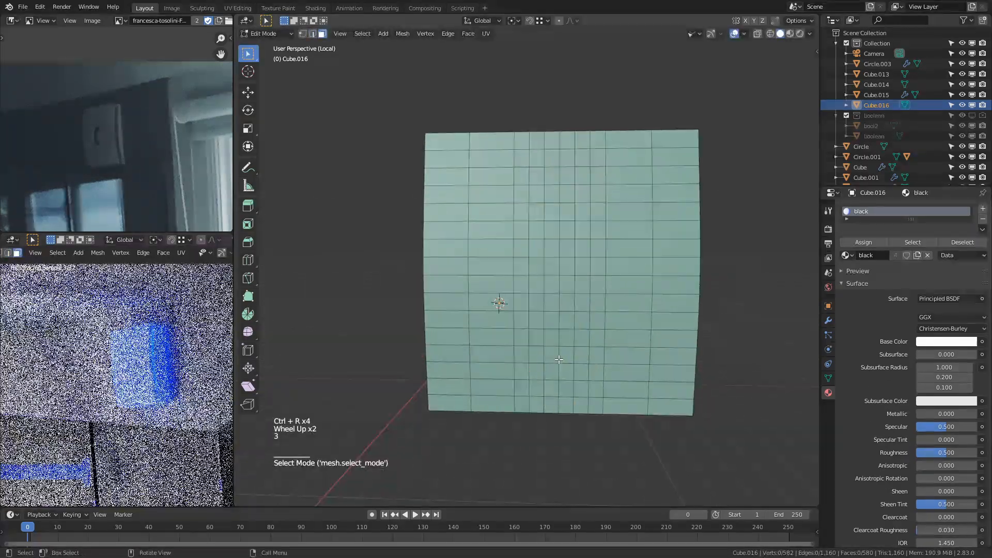
Step: In the left orthographic view, add one vertical loop cut in the column on either side of the central grid
scroll(517, 300, "up", 2)
key("KP_3")
key("ctrl+KP_3")
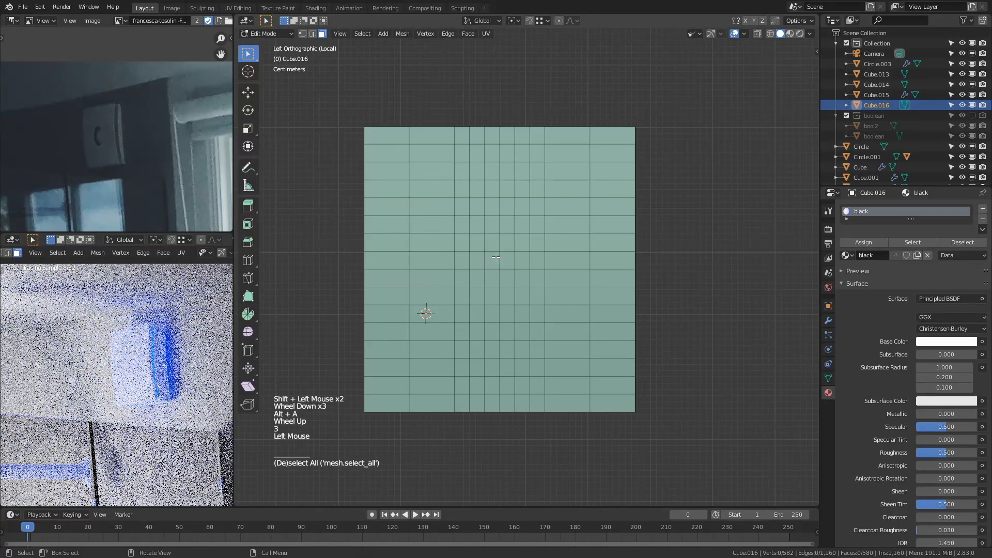
key("ctrl+KP_Add")
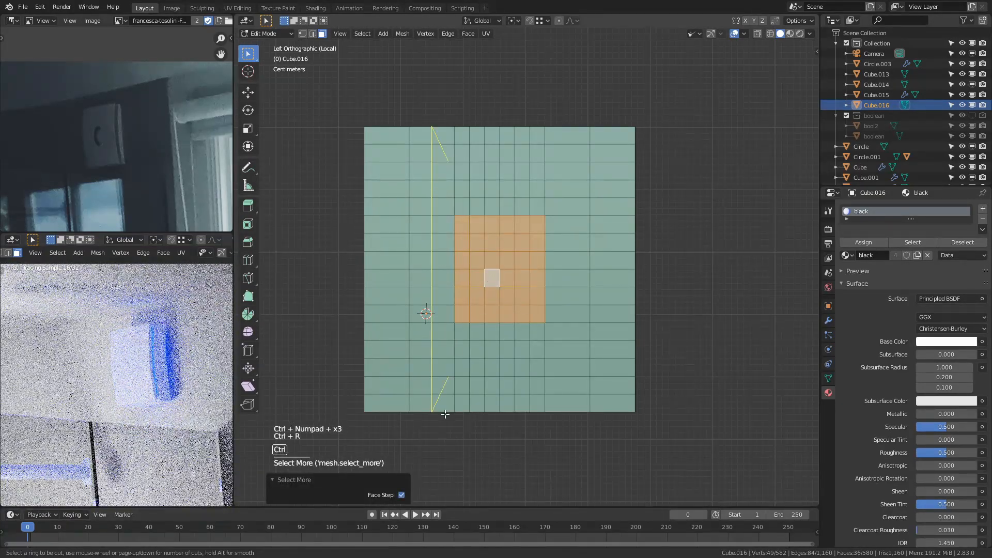
left_click(445, 414)
right_click(465, 414)
left_click(574, 397)
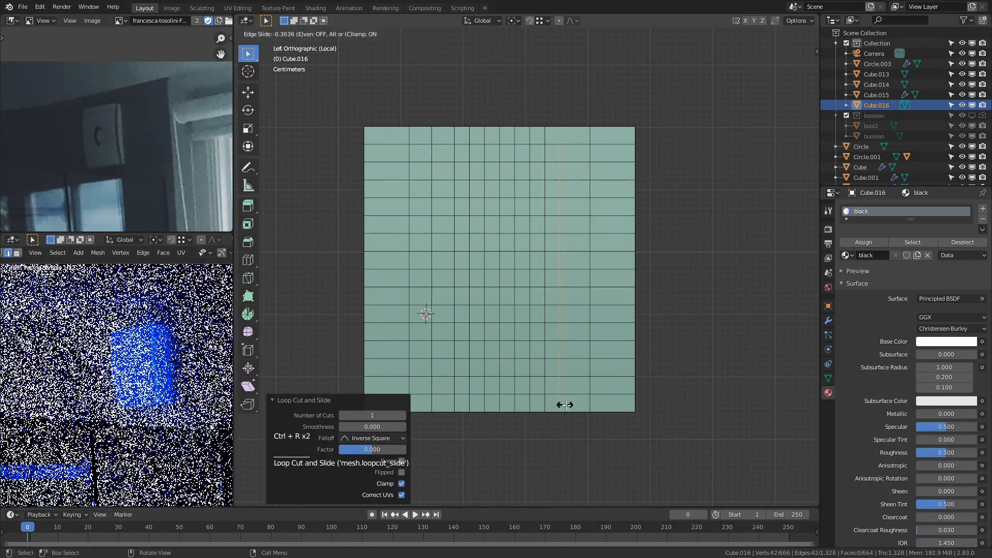
Step: Select the central faces, grow the selection to a six-by-six block, and shape it into a circle with LoopTools
left_click(496, 265, "shift")
key("3")
left_click(496, 263)
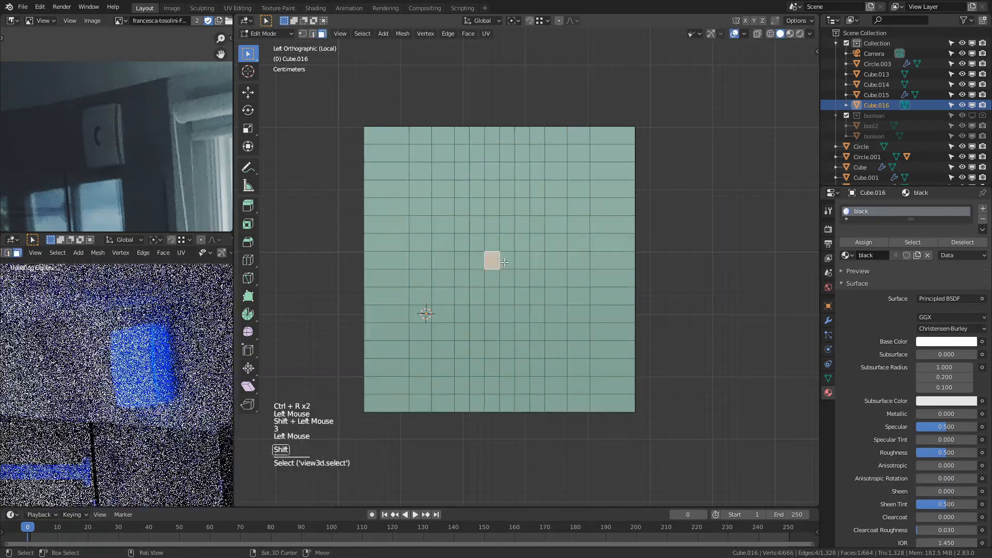
left_click(497, 283, "shift")
key("ctrl+KP_Add")
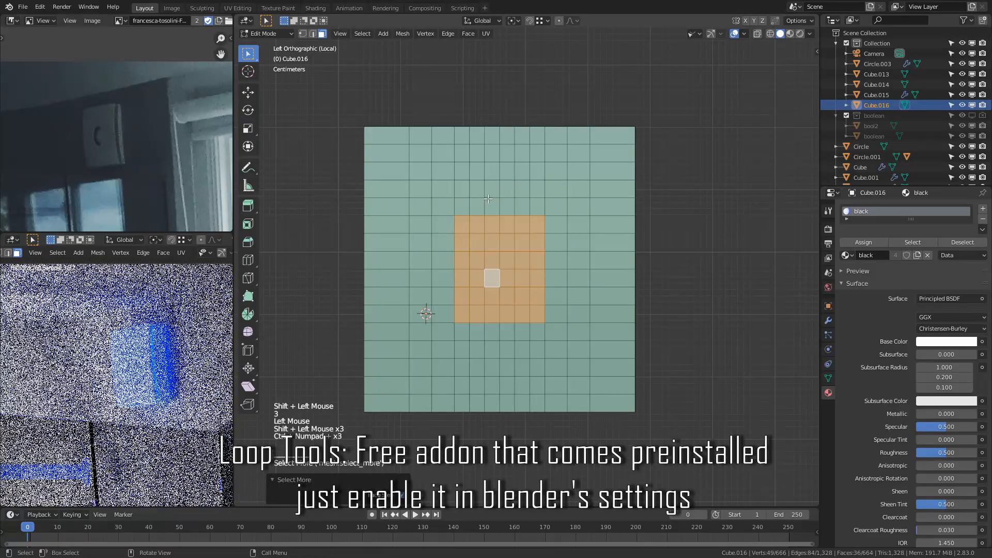
right_click(508, 249)
mouse_move(509, 248)
left_click(577, 259)
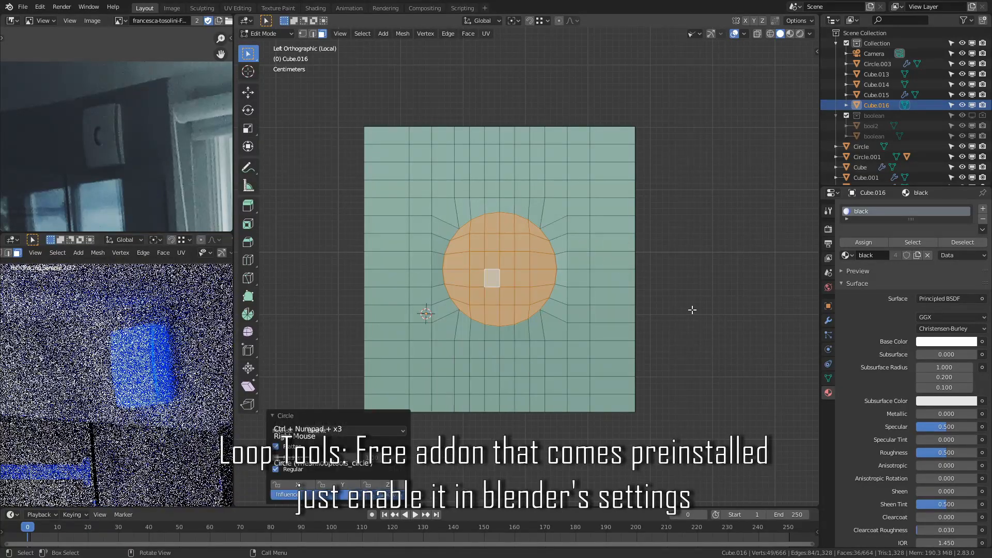
Step: Scale the circular face selection to about 0.93 and extrude it inward to form a round recess in the panel's front
key("s")
left_click(684, 296)
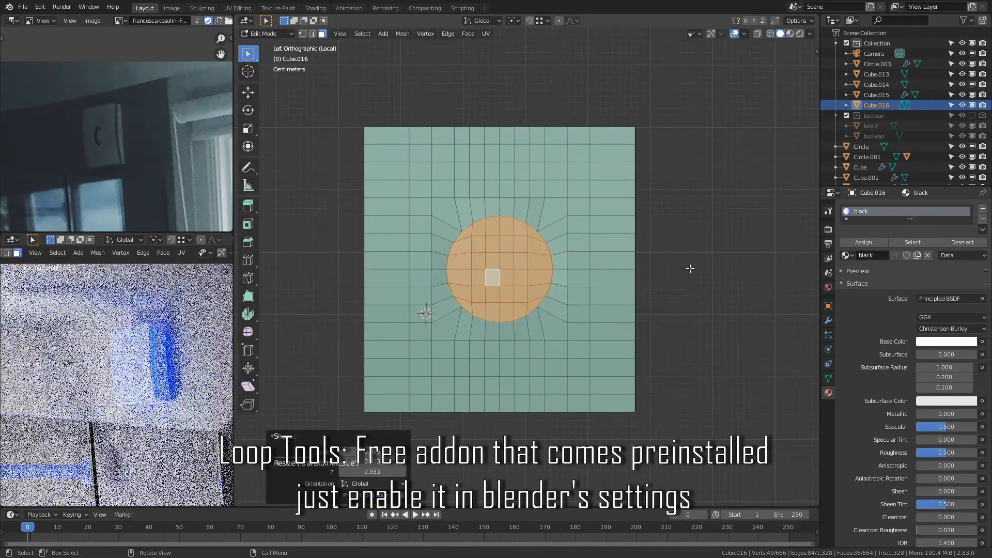
middle_click_drag(691, 270, 594, 257)
key("e")
left_click(538, 294)
key("Tab")
middle_click_drag(529, 293, 579, 295)
scroll(620, 289, "up", 1)
middle_click_drag(667, 286, 701, 281)
Step: Grow the selection to include the recess walls and scale the whole recess down slightly
key("Tab")
key("ctrl+KP_Add")
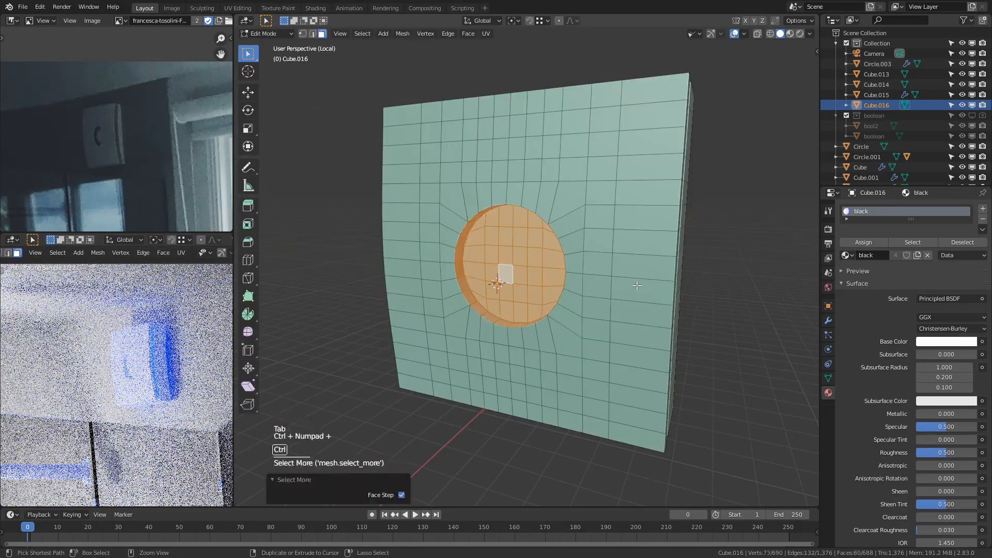
key("s")
left_click(639, 301)
key("s")
left_click(629, 298)
Step: Select the ring of side-wall faces inside the recess and assign it to a new material slot
key("alt+a")
left_click(460, 251, "alt+shift")
key("3")
key("alt+a")
left_click(465, 256, "alt+shift")
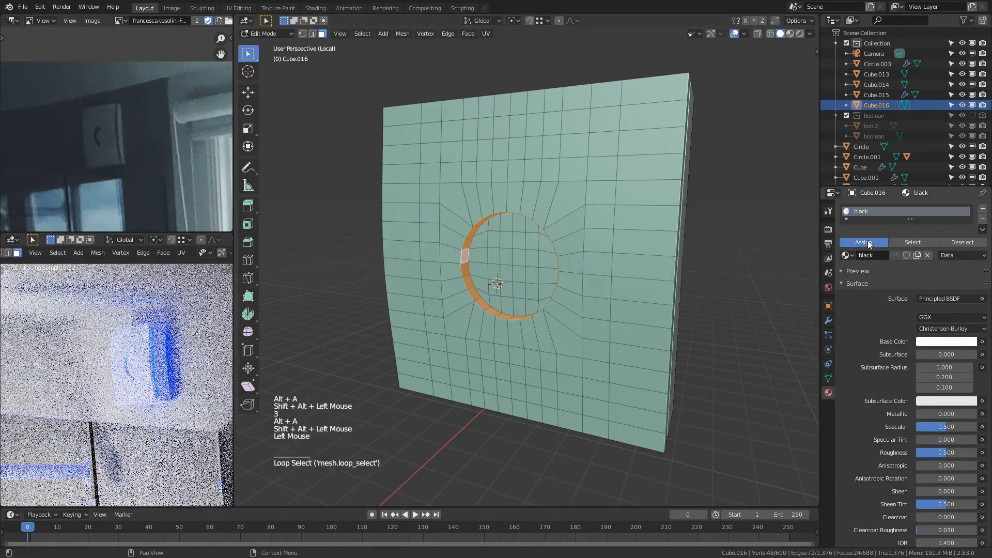
left_click(864, 242)
left_click(983, 209)
left_click(866, 265)
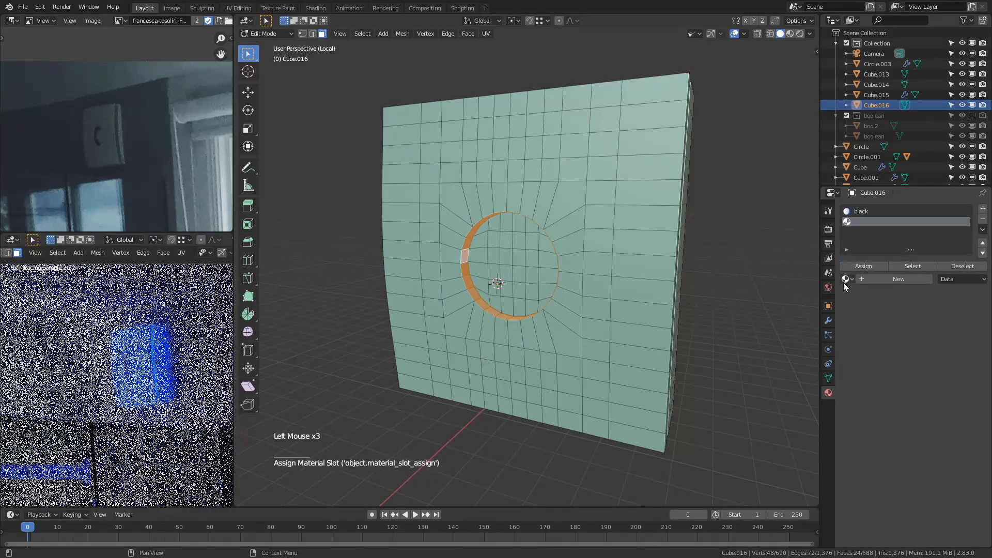
Step: Create a material named Black in the new slot and darken its base color to a value of about 0.06
left_click(848, 279)
left_click(878, 280)
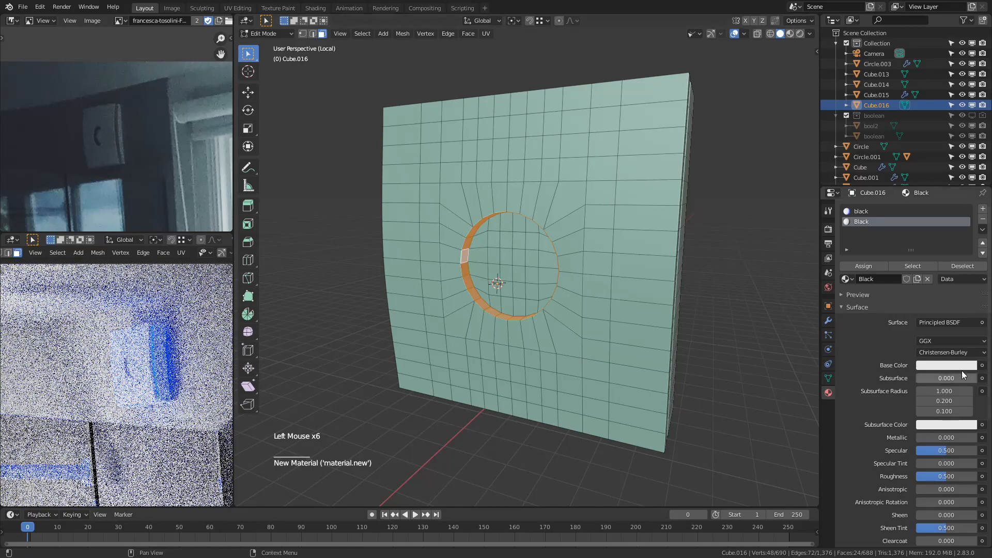
left_click(957, 368)
left_click_drag(967, 266, 968, 293)
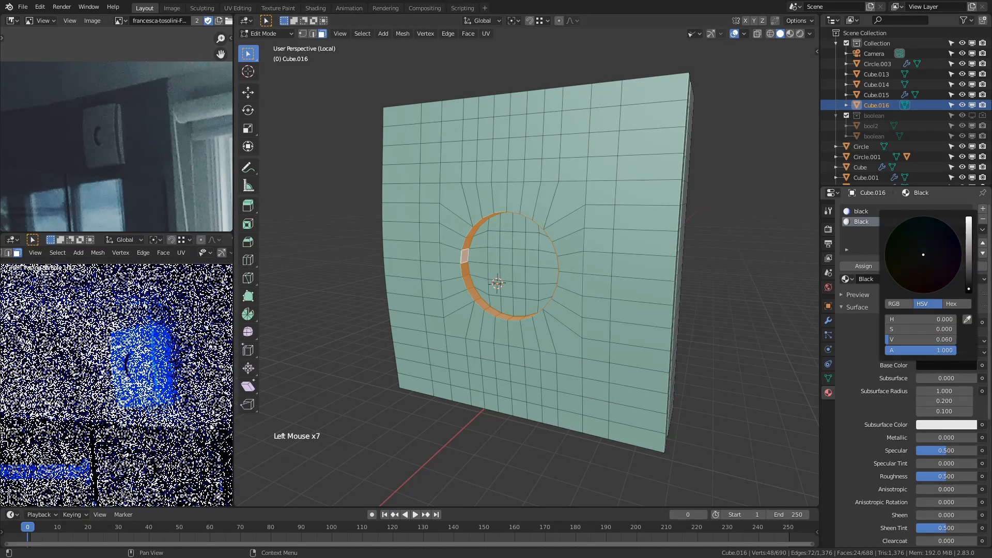
key("Tab")
left_click(457, 456)
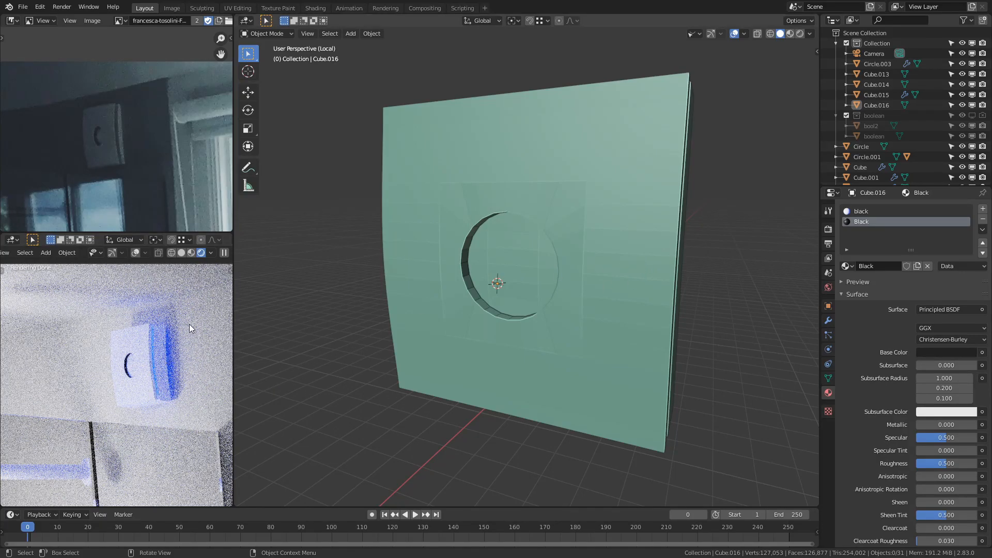
Step: Select the four central faces on the back of the panel in face select mode
middle_click_drag(656, 301, 594, 289)
scroll(641, 281, "down", 3)
left_click(573, 295)
key("Tab")
key("3")
left_click(527, 267)
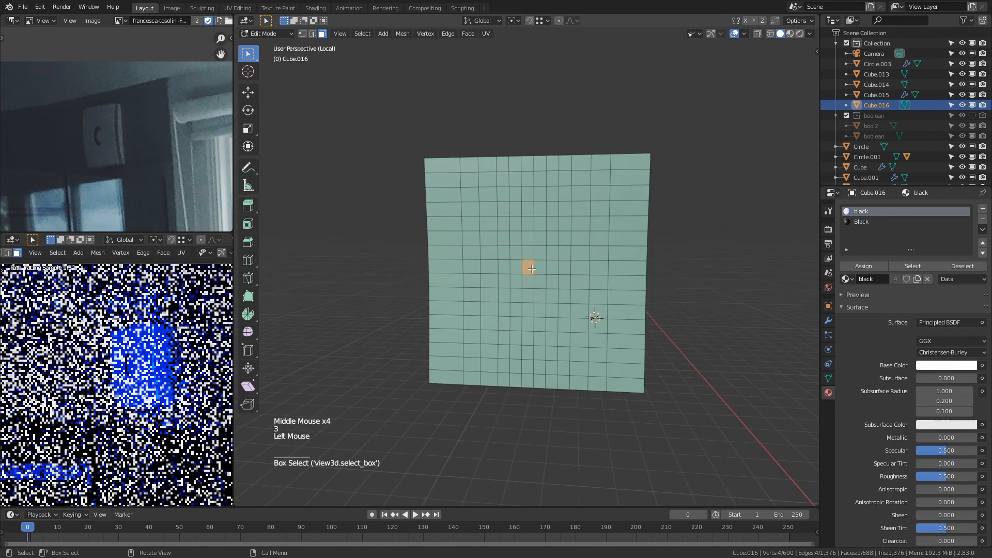
left_click(540, 267, "shift")
left_click(538, 281, "shift")
left_click(528, 282, "shift")
Step: Grow the selection across the back and add the remaining edge faces with Circle Select
mouse_move(528, 283)
middle_mouse_down()
mouse_move(638, 270)
mouse_move(456, 165)
middle_mouse_up()
key("ctrl+KP_Add")
key("ctrl+KP_Add")
key("ctrl+KP_Add")
key("ctrl+KP_Add")
key("ctrl+KP_Add")
key("ctrl+KP_Add")
key("ctrl+KP_Add")
key("c")
mouse_move(457, 166)
left_mouse_down()
mouse_move(522, 186)
mouse_move(614, 199)
mouse_move(638, 191)
mouse_move(643, 357)
mouse_move(492, 356)
mouse_move(465, 387)
left_mouse_up()
right_click(465, 386)
Step: Flatten the back faces by scaling them to 0 along X, and move them about -0.056 m along X to thin the panel
mouse_move(465, 387)
middle_mouse_down()
mouse_move(627, 294)
mouse_move(669, 352)
middle_mouse_up()
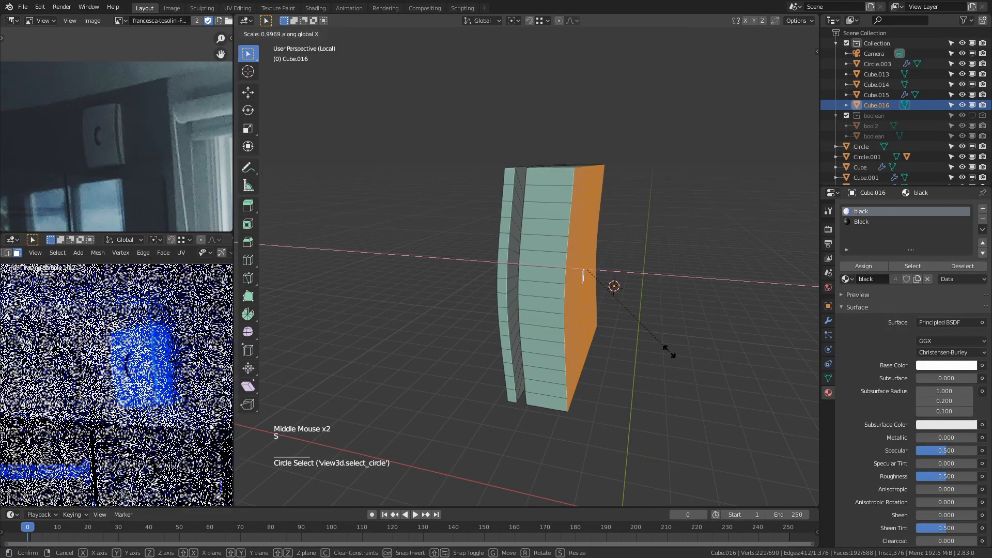
key("Return")
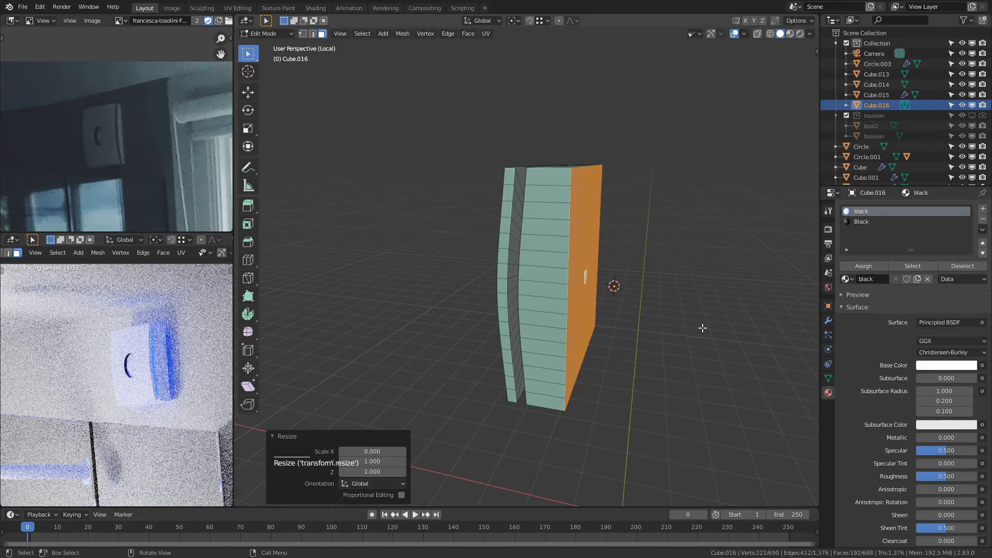
key("g")
key("x")
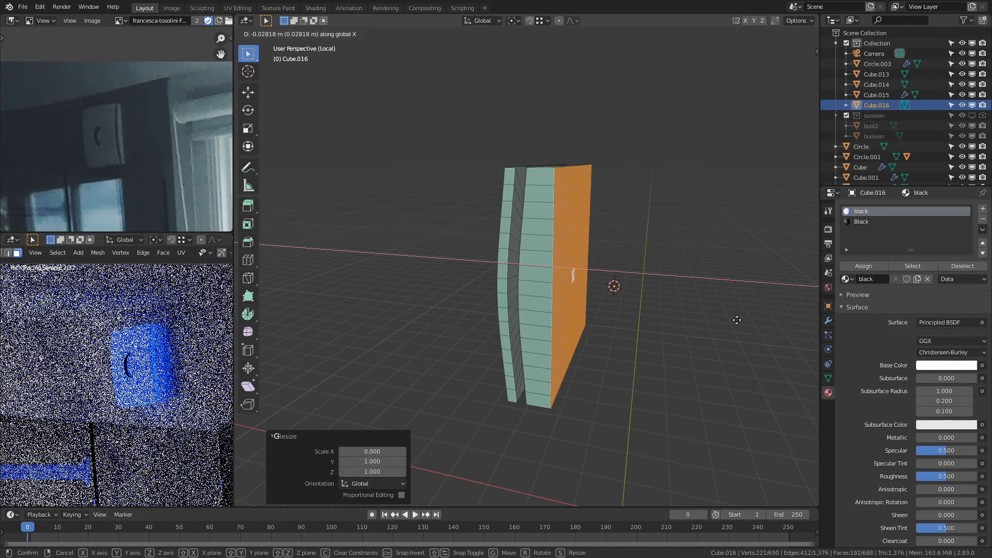
left_click(735, 320)
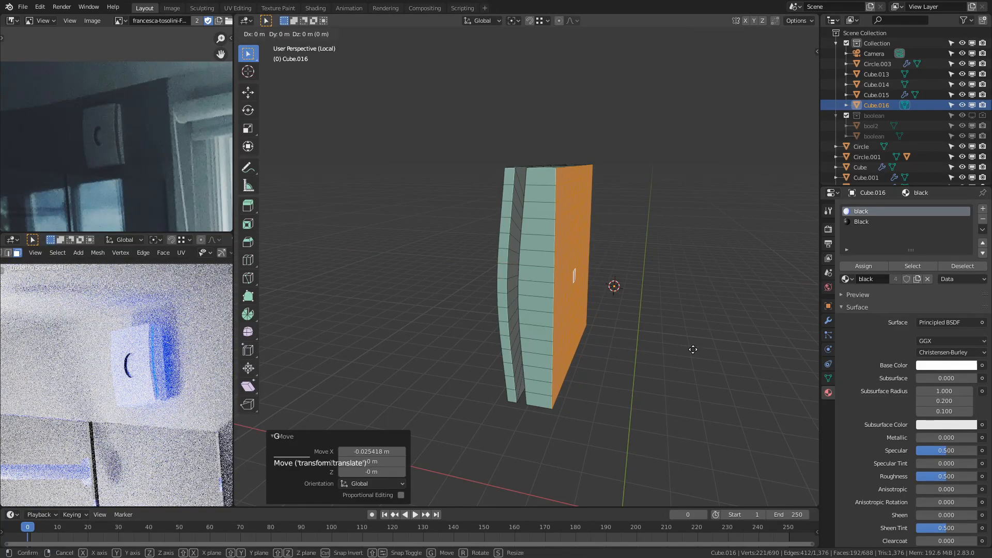
key("x")
left_click(680, 350)
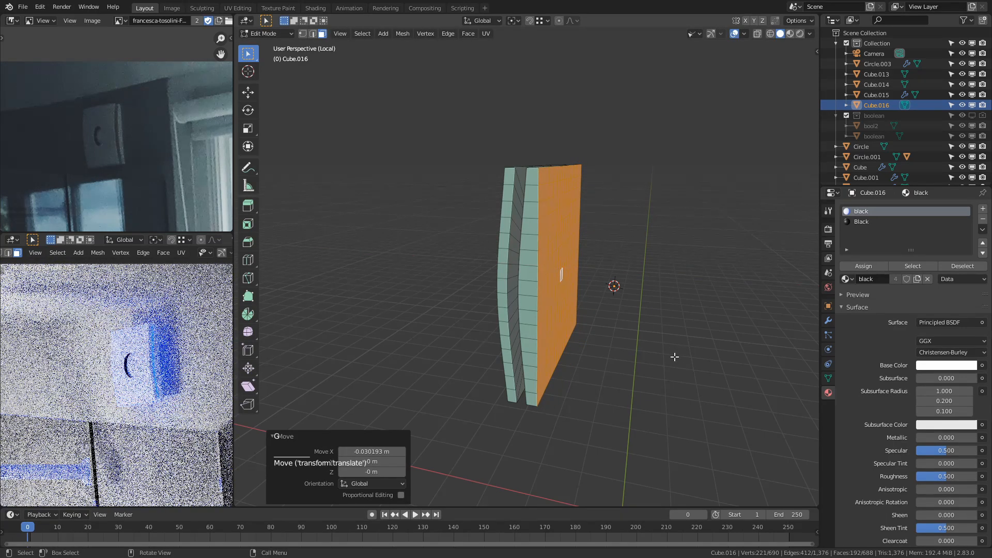
Step: Return the panel to the full scene, shade it smooth and enable Auto Smooth at 30°
key("Tab")
key("slash")
mouse_move(497, 199)
middle_mouse_down()
mouse_move(543, 165)
mouse_move(573, 216)
mouse_move(539, 230)
mouse_move(569, 243)
middle_mouse_up()
right_click(533, 203)
left_click(535, 206)
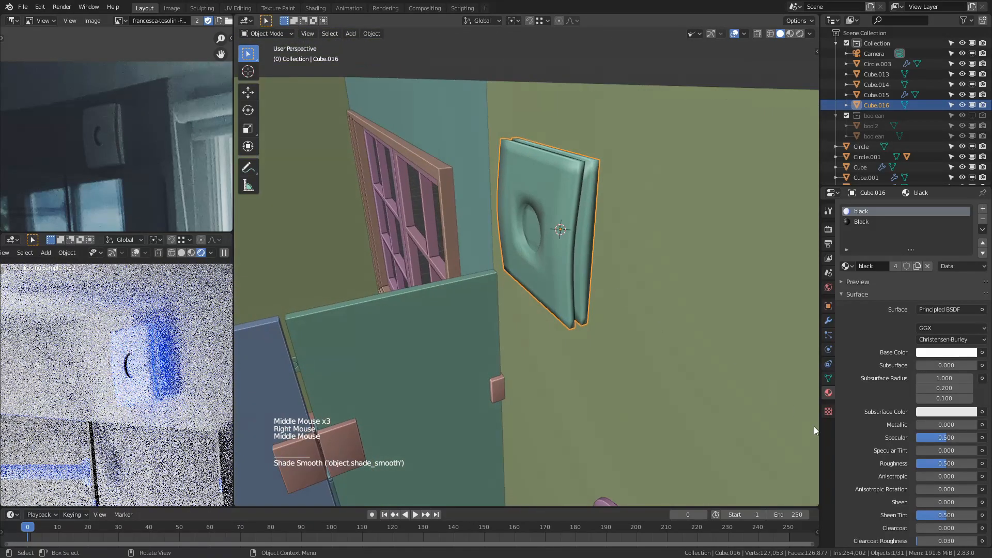
left_click(829, 379)
left_click(858, 398)
Step: Enable snapping and move the panel about 0.106 m along X against the wall
middle_click_drag(610, 289, 548, 171)
left_click(530, 20)
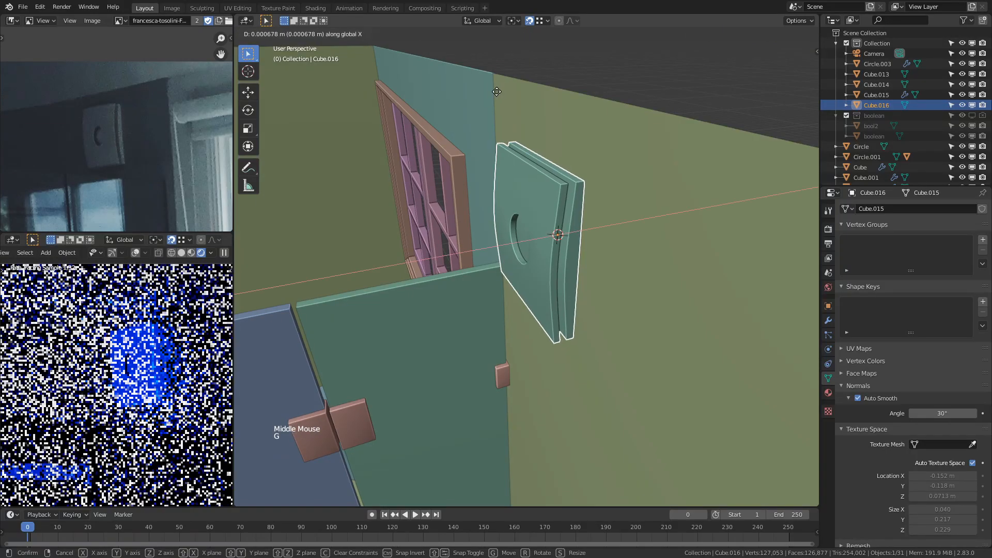
left_click(497, 76)
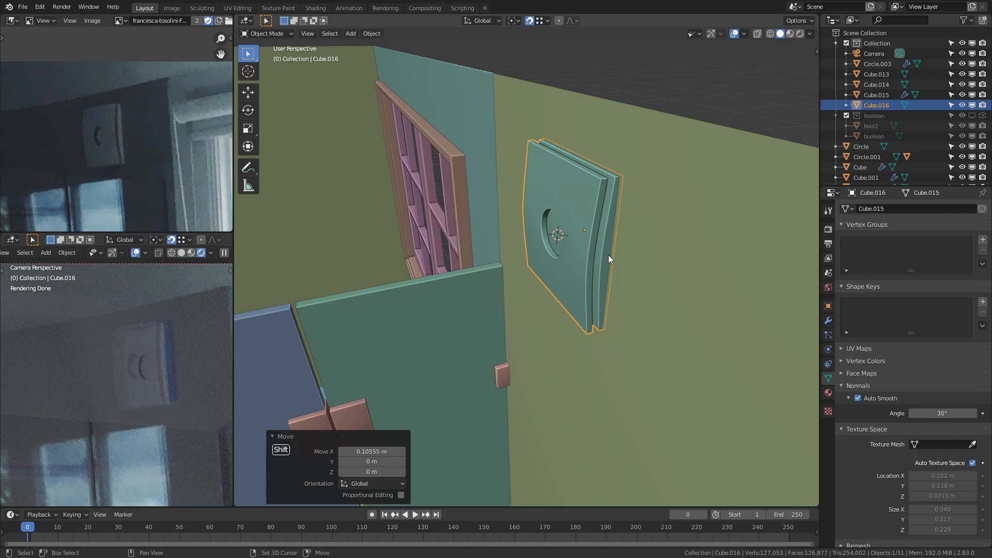
Step: Move the panel along the wall in negative Y and raise it slightly along Z to match the reference photo
middle_click_drag(591, 263, 628, 252)
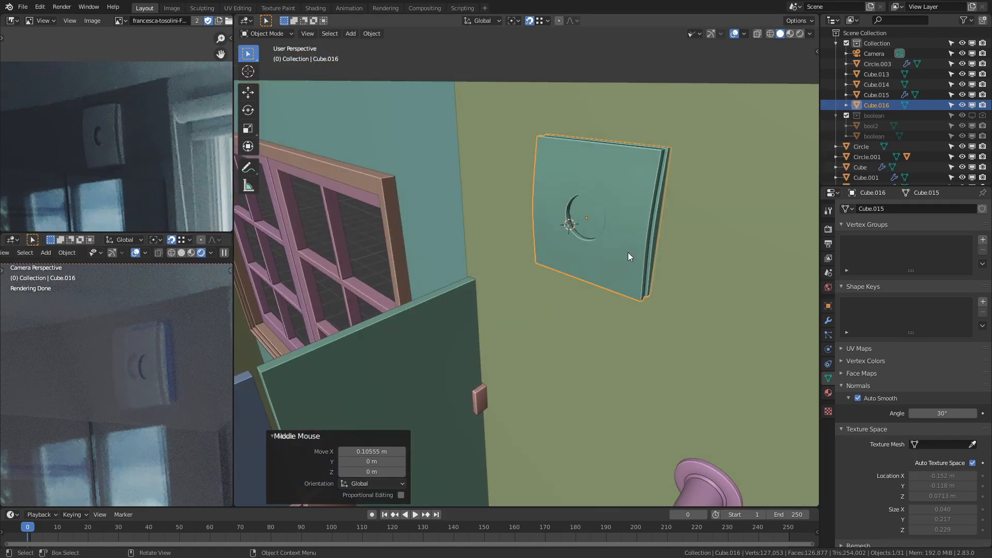
key("g")
middle_click(641, 256)
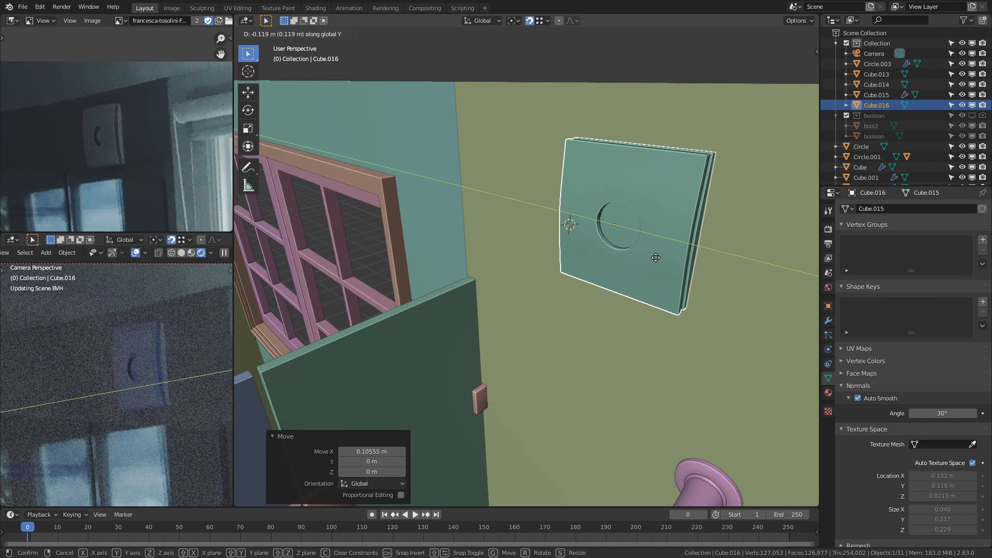
left_click(653, 258)
key("g")
key("z")
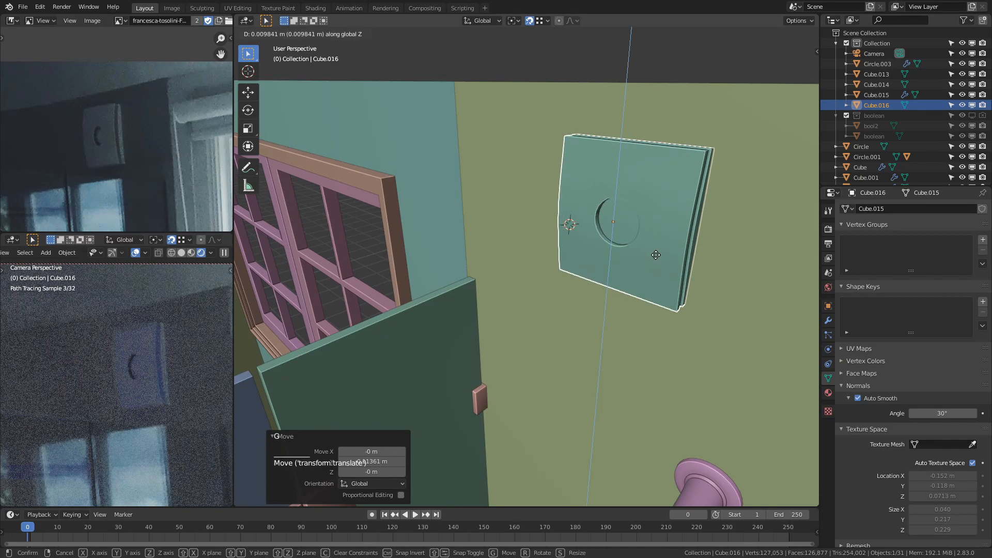
left_click(657, 257)
Step: Scale the panel's entire mesh by 1.066 along Z and adjust its width along Y to match the reference
key("a")
middle_click_drag(660, 282, 701, 289)
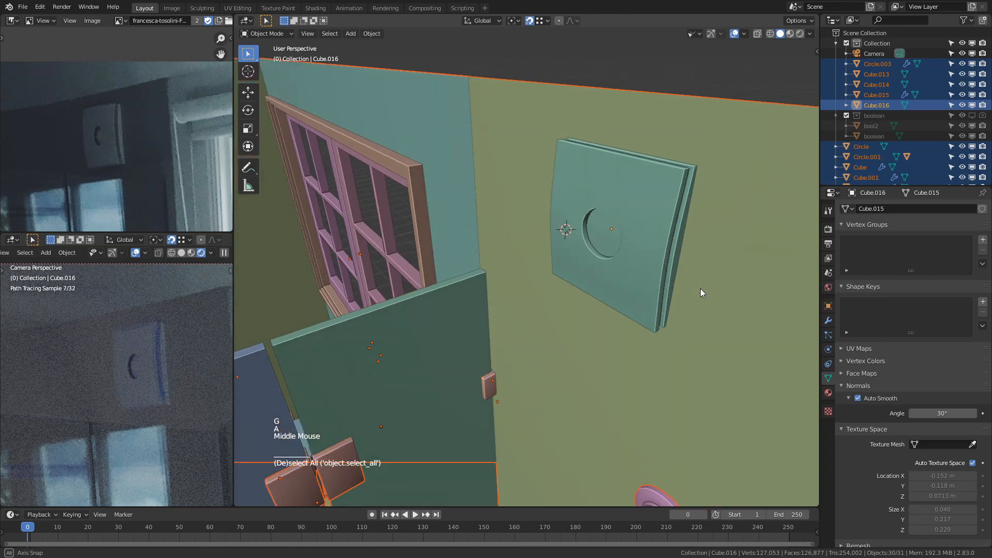
left_click(668, 262)
key("Tab")
key("a")
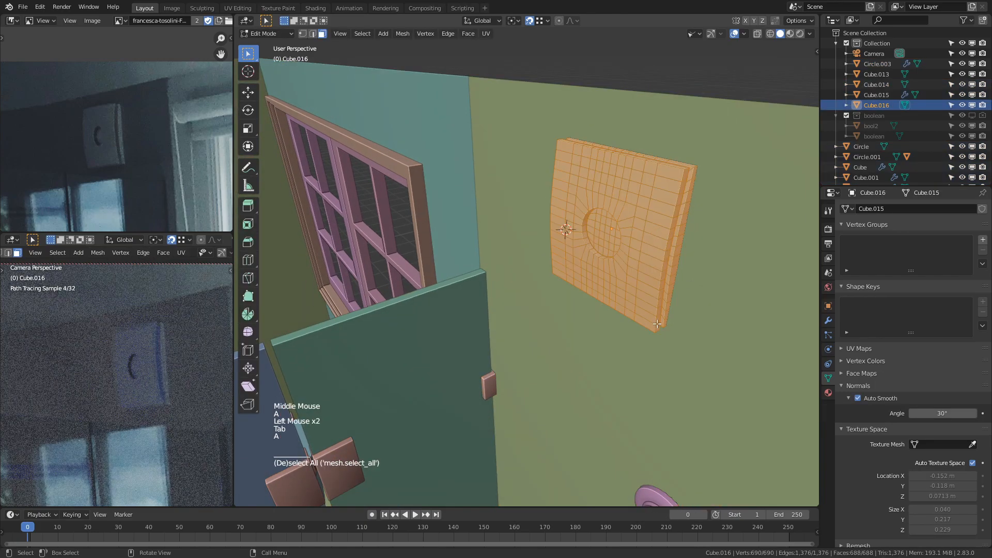
key("s")
key("z")
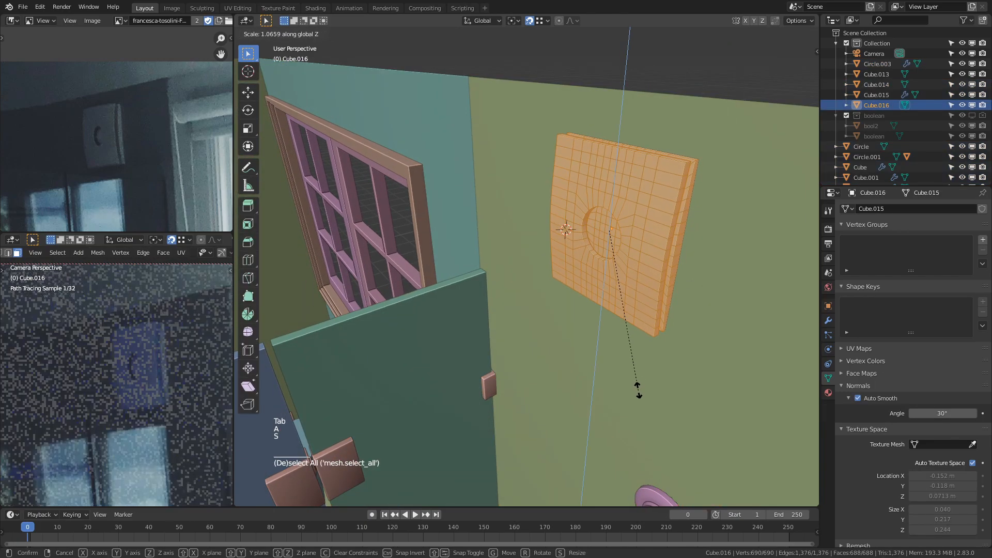
left_click(639, 391)
key("s")
key("x")
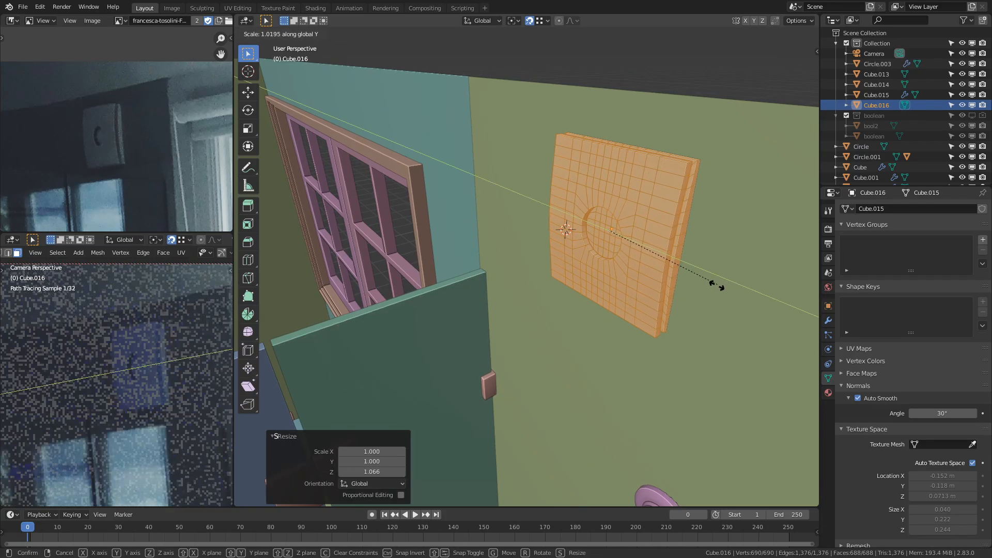
left_click(714, 285)
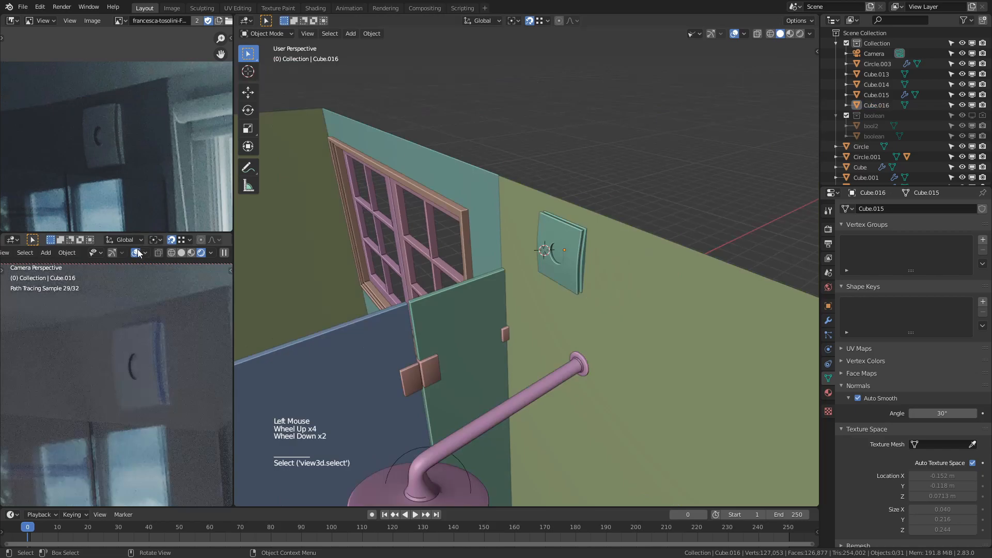
Step: Toggle the overlays in the camera preview to compare the panel with the reference, leaving them off
left_click(138, 253)
left_click(137, 253)
left_click(137, 254)
left_click(137, 256)
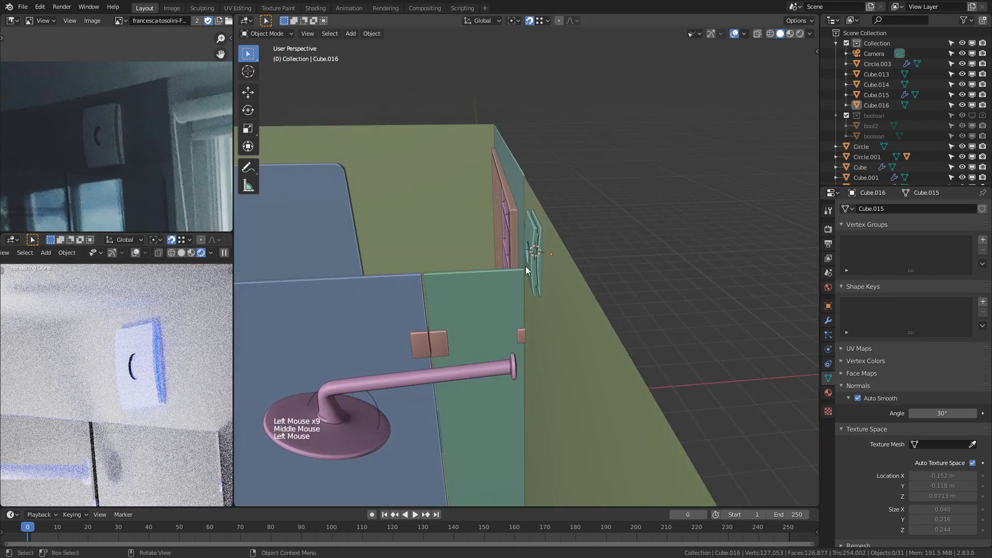
Step: Turn off snapping and nudge the panel slightly along X in the negative direction
left_click(525, 268)
scroll(536, 274, "up", 2)
middle_click_drag(535, 275, 610, 334)
key("shift+Tab")
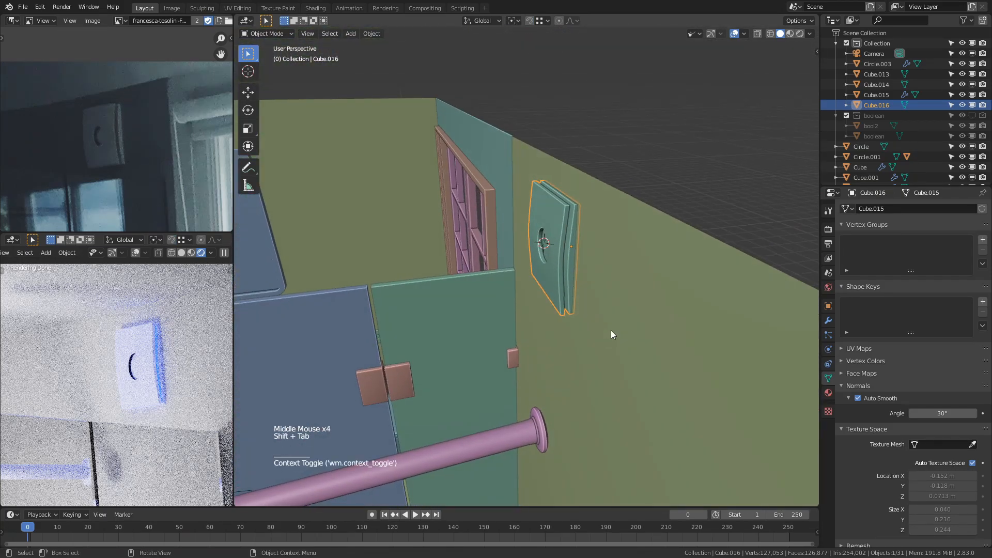
key("g")
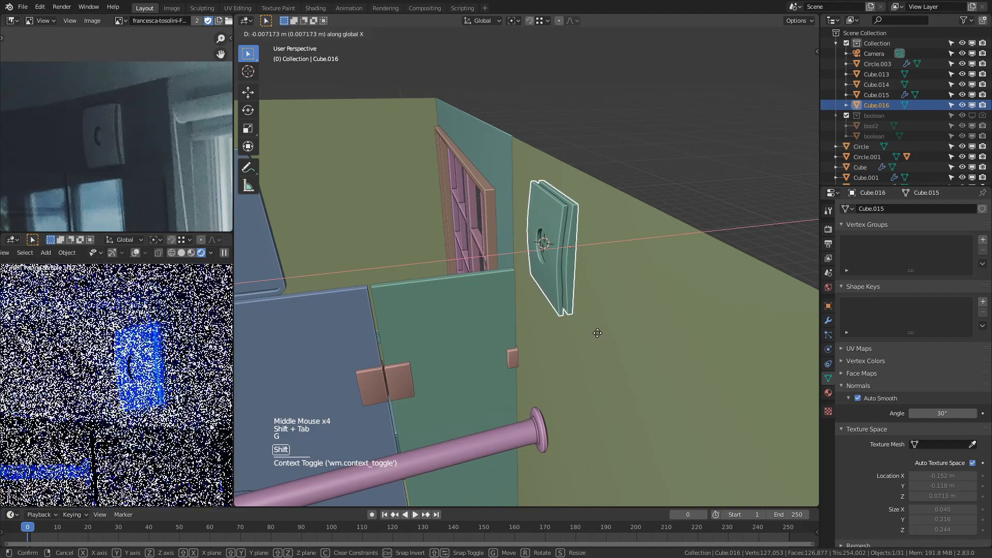
left_click(595, 333)
Step: Select the glass-door hinges, unlink their current material and create a new material named Metallic
scroll(148, 309, "down", 10)
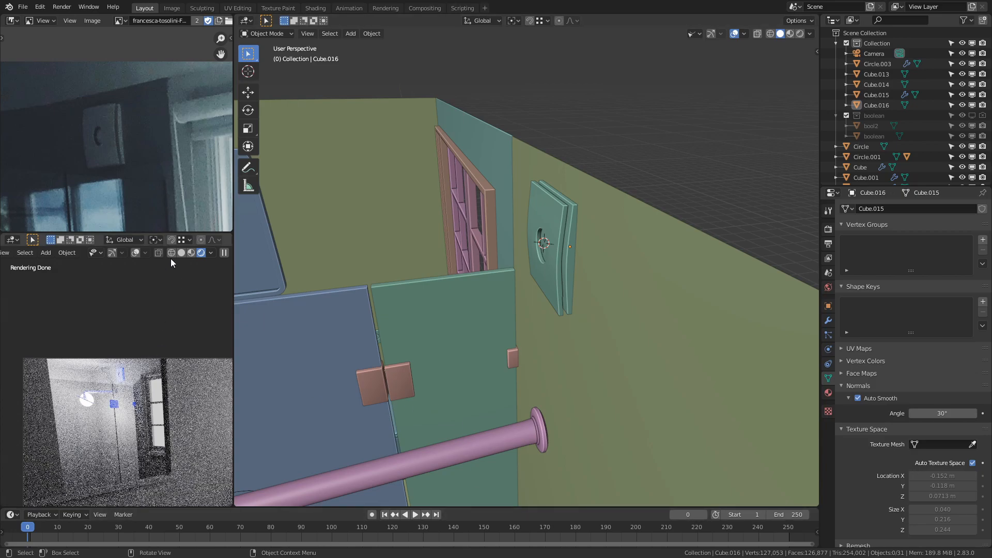
scroll(172, 150, "down", 5)
middle_click_drag(456, 289, 450, 244)
left_click(463, 262)
middle_click_drag(493, 310, 482, 288)
left_click(829, 392)
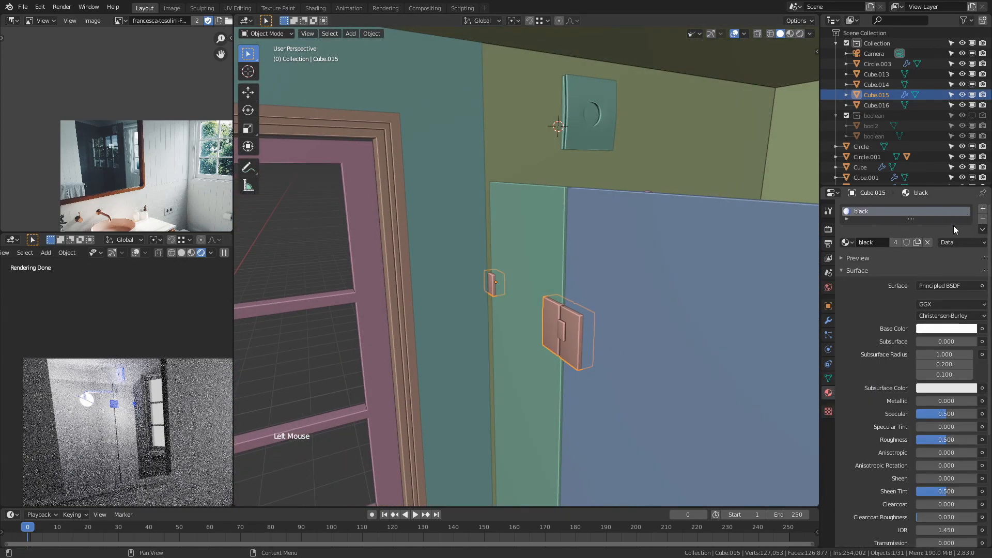
left_click(928, 242)
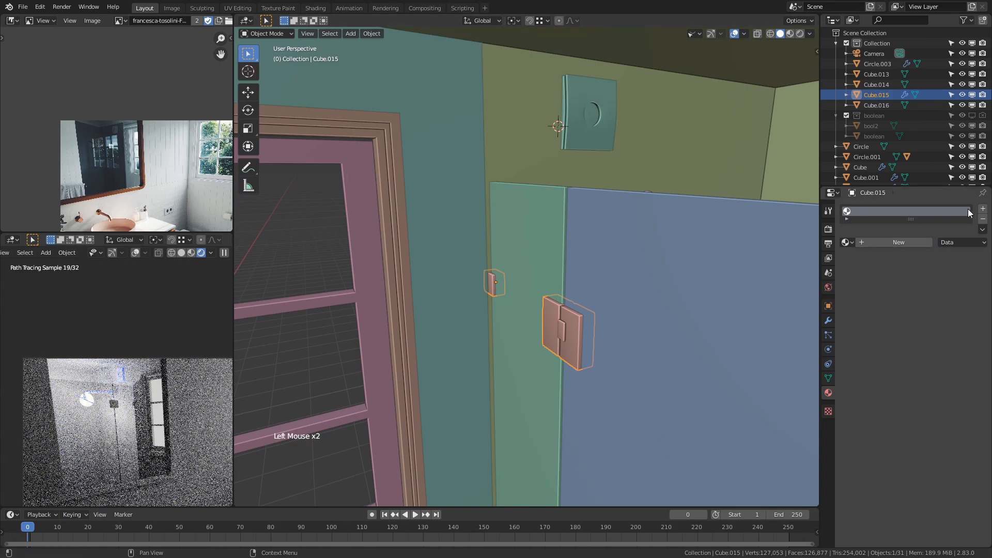
double_click(875, 246)
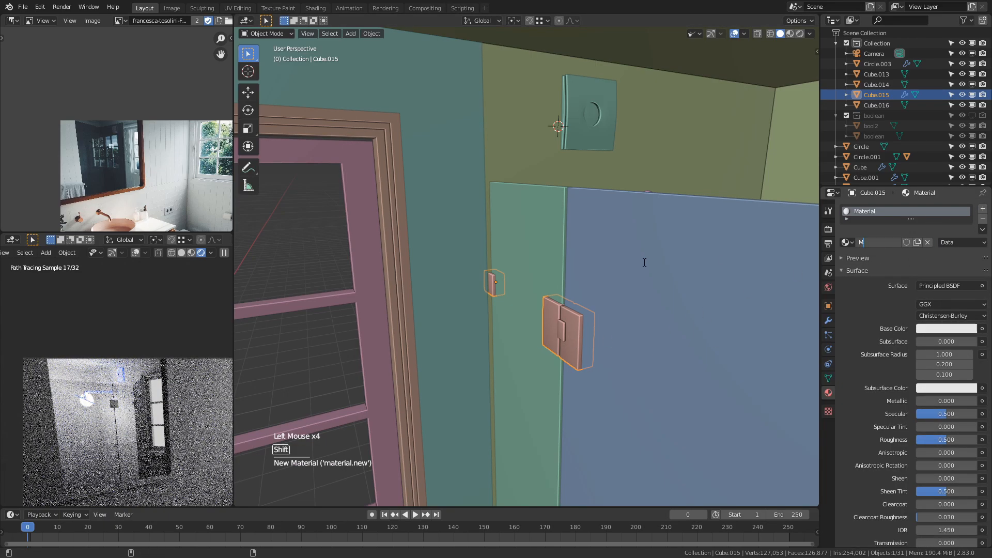
type("Metallic")
key("Return")
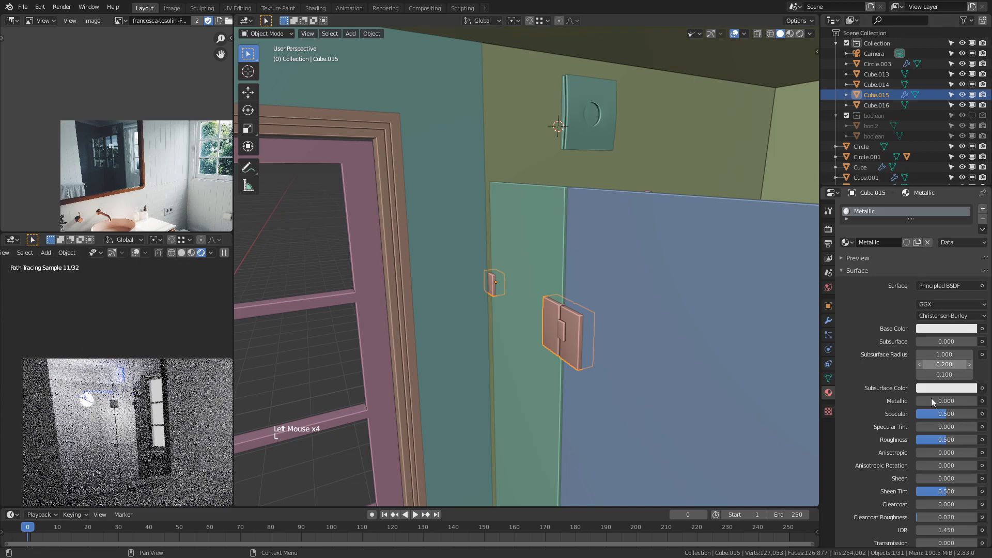
Step: Set the hinge material's Metallic value to 1.000
scroll(891, 465, "down", 11)
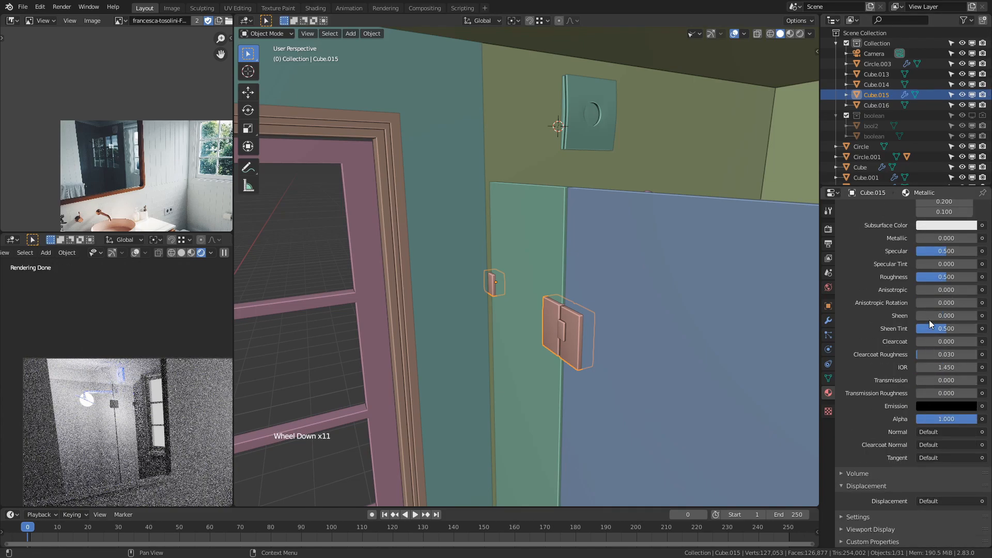
left_click_drag(923, 237, 976, 238)
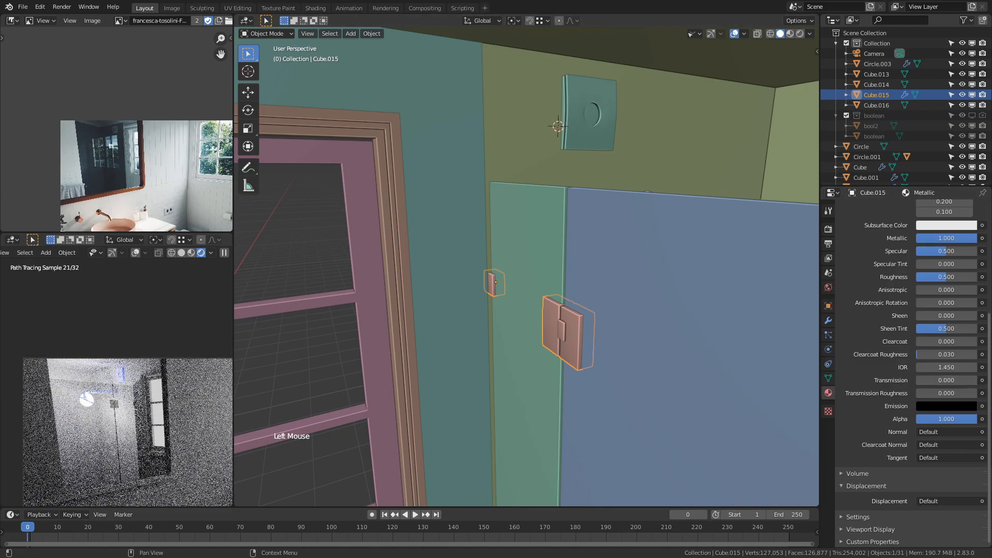
scroll(120, 406, "up", 11)
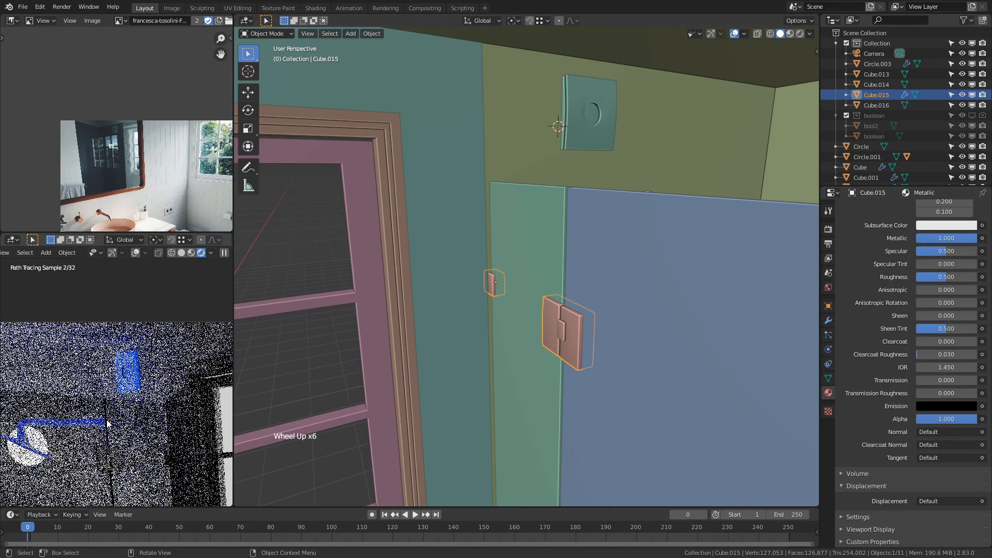
Step: Assign the existing Metallic material to the shower head in place of its current material
middle_click_drag(120, 406, 66, 456, "shift")
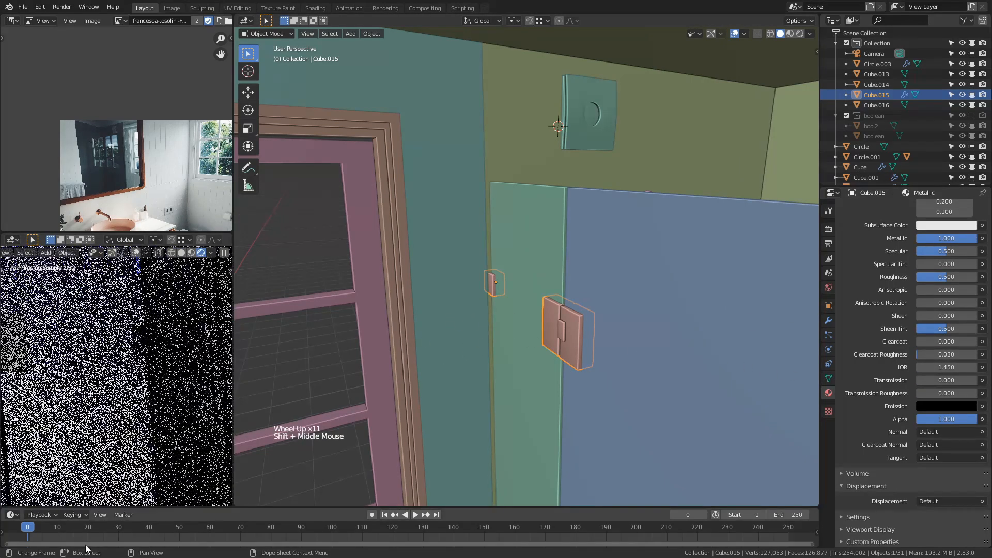
scroll(93, 347, "down", 7)
middle_click_drag(93, 346, 155, 374, "shift")
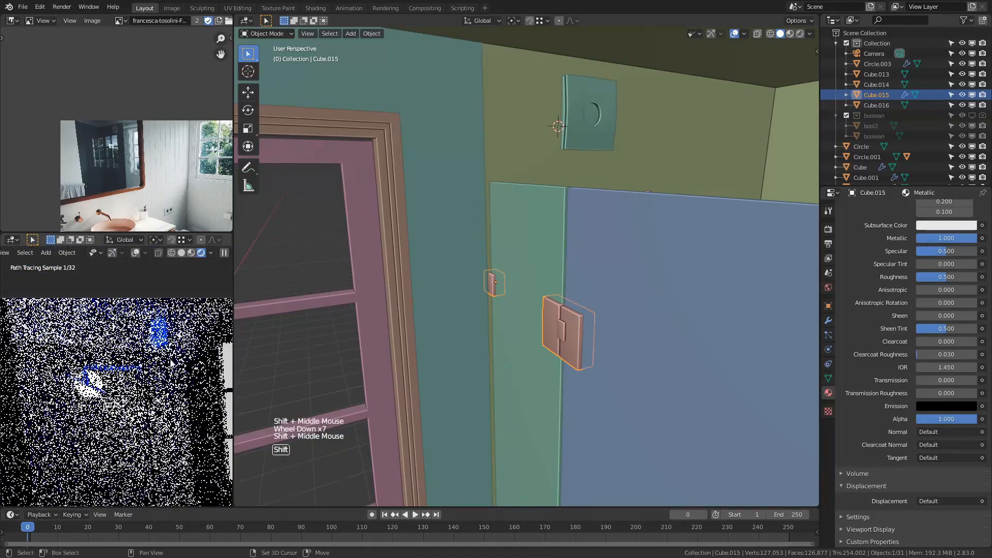
middle_click_drag(789, 241, 758, 223)
left_click(760, 214)
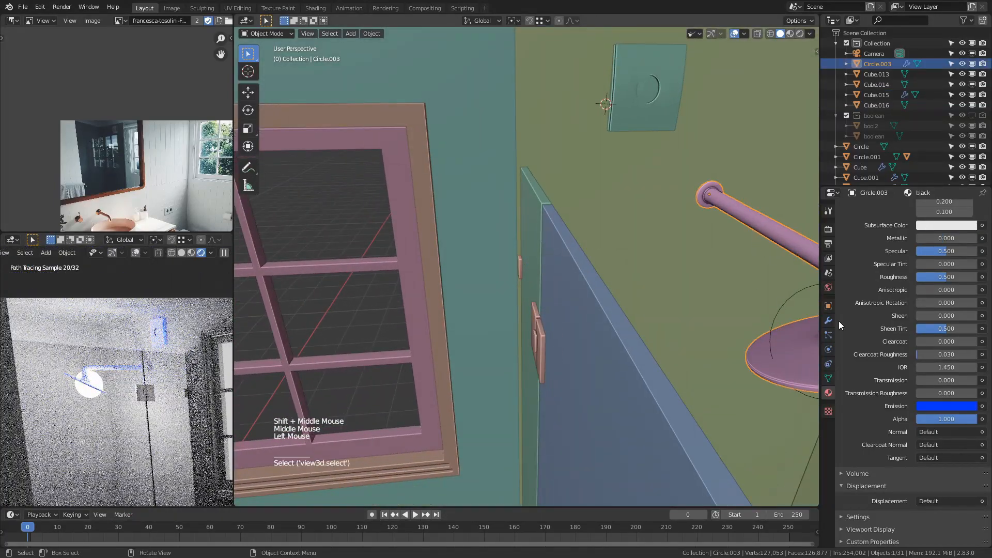
scroll(876, 267, "up", 9)
left_click(848, 248)
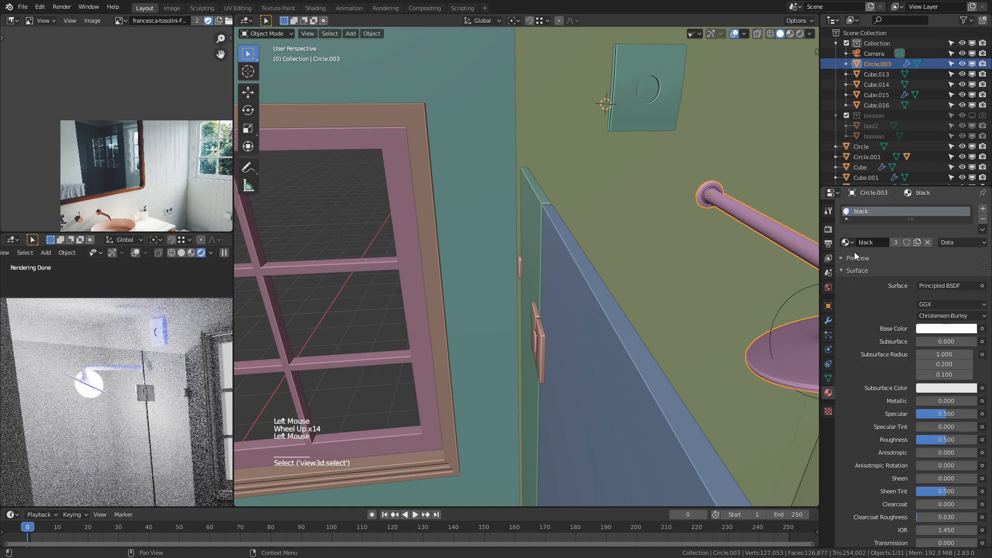
left_click(849, 242)
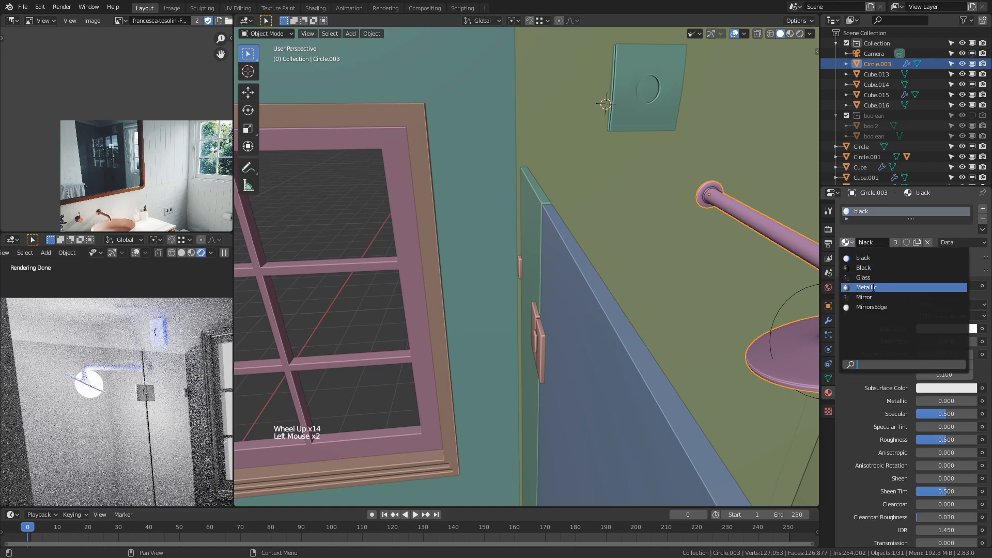
left_click(873, 288)
Step: Remove the lowercase "black" material slot from the wall-mounted panel, keeping the "Black" slot
left_click(666, 67)
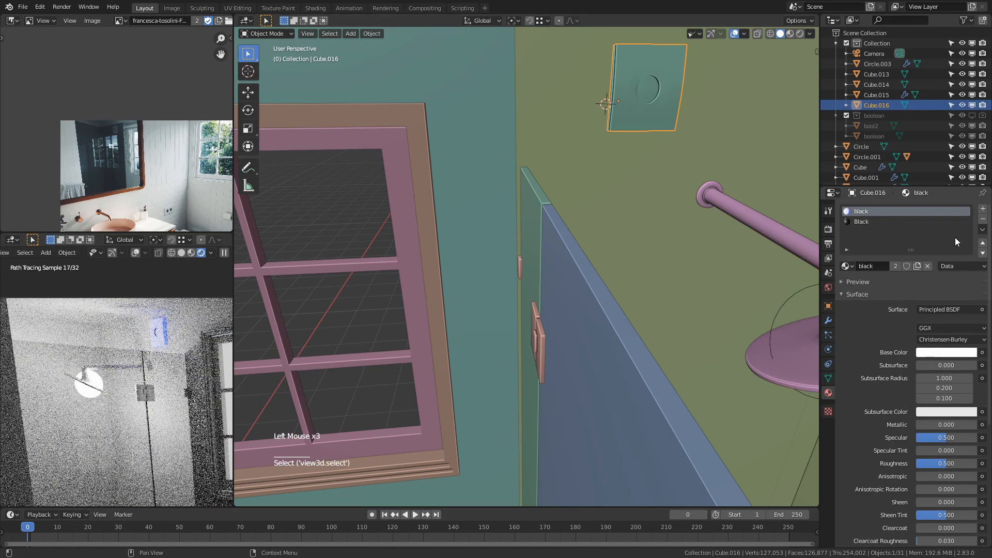
left_click(983, 219)
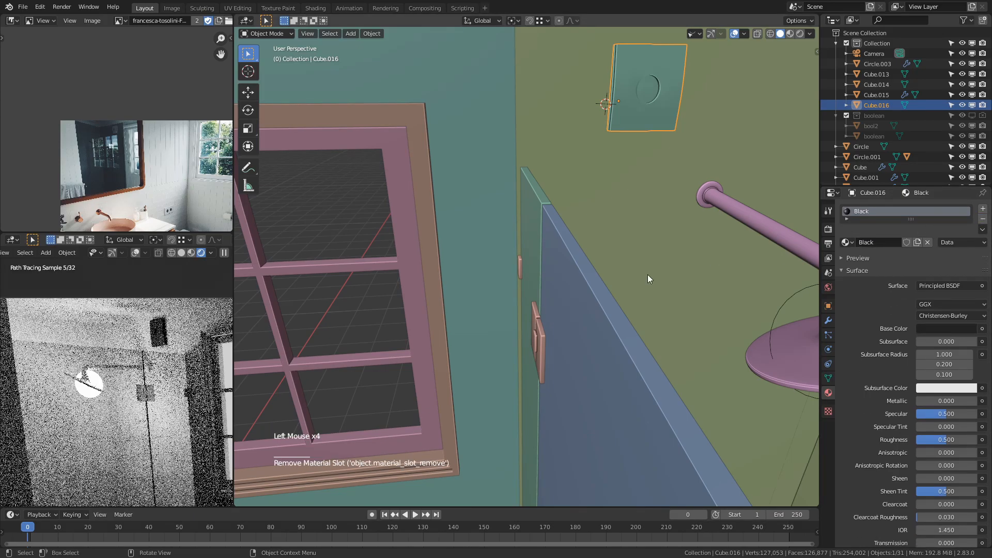
Step: Move the point light from the shower corner into the main room beside the vanity
scroll(600, 287, "down", 15)
middle_click_drag(601, 287, 568, 269)
left_click(555, 239)
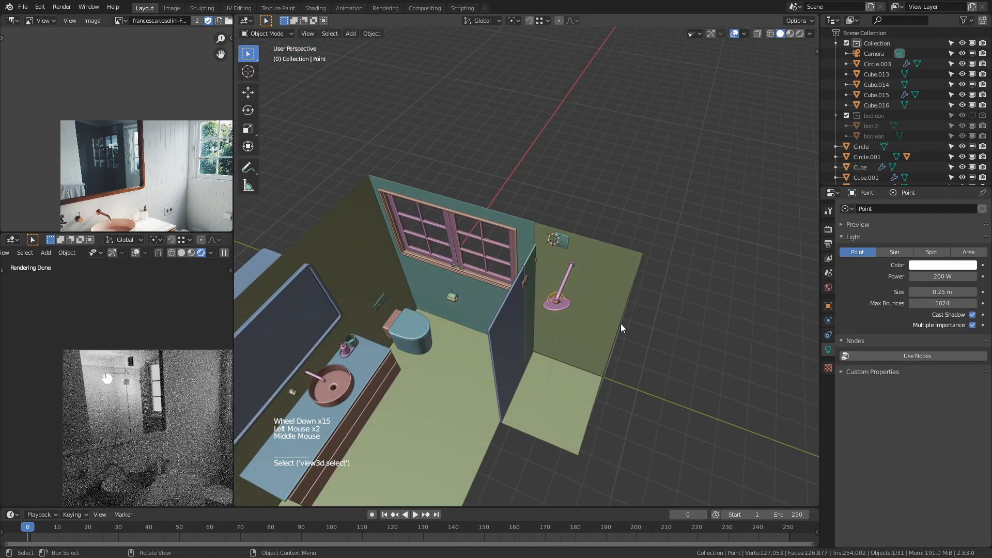
key("g")
left_click(427, 439)
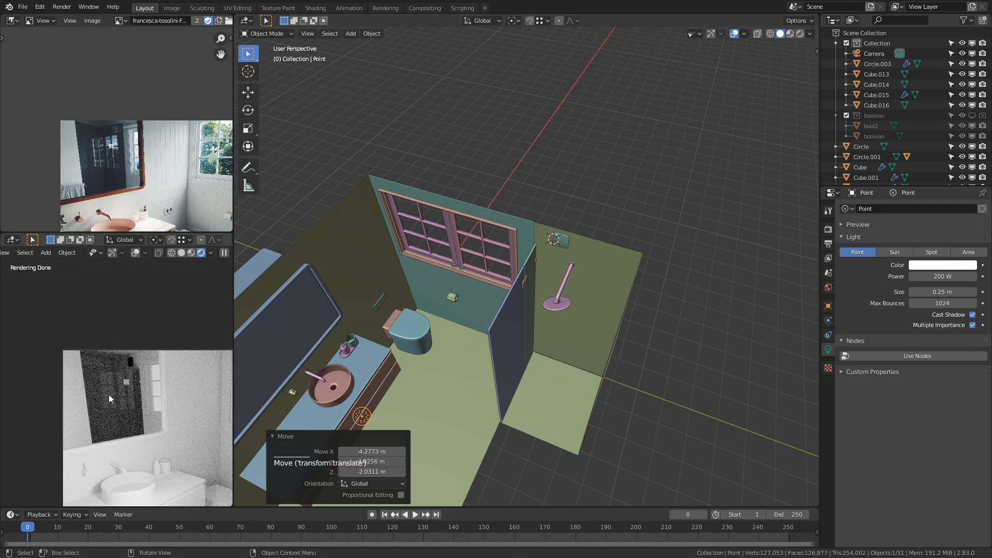
Step: Move the point light outside the window and toggle the overlays in the camera preview to compare the lighting
middle_click_drag(445, 336, 594, 343)
scroll(593, 343, "down", 4)
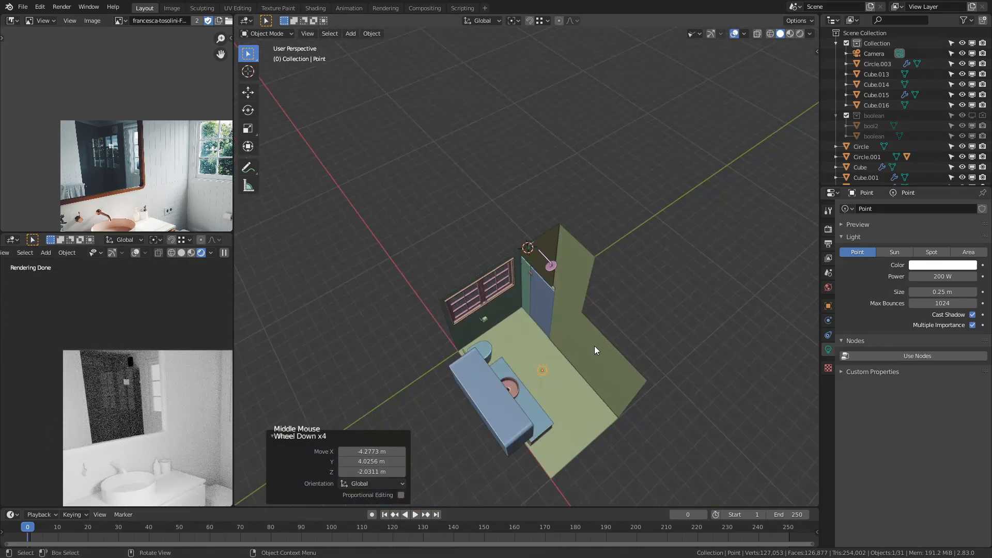
key("g")
left_click(417, 336)
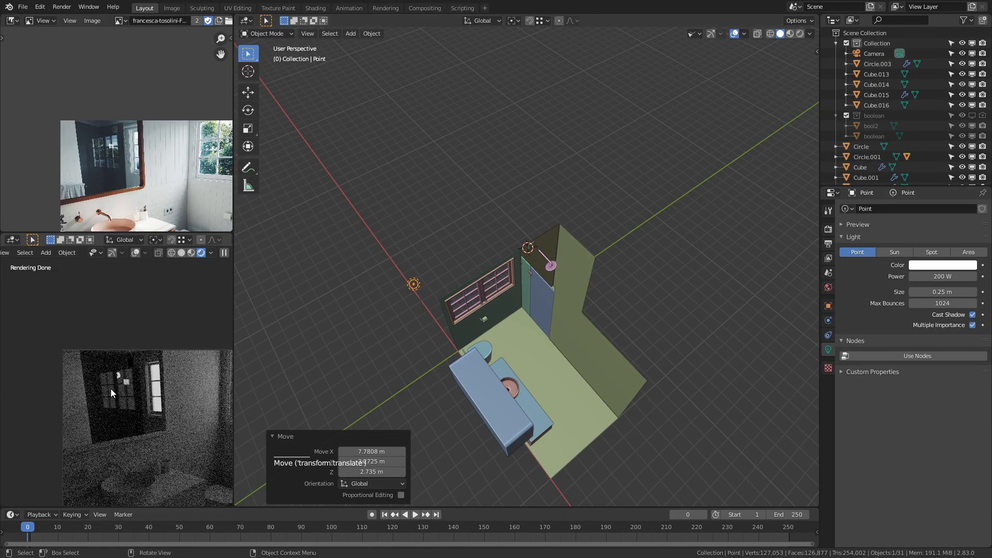
left_click(135, 252)
left_click(136, 253)
left_click(136, 252)
left_click(135, 252)
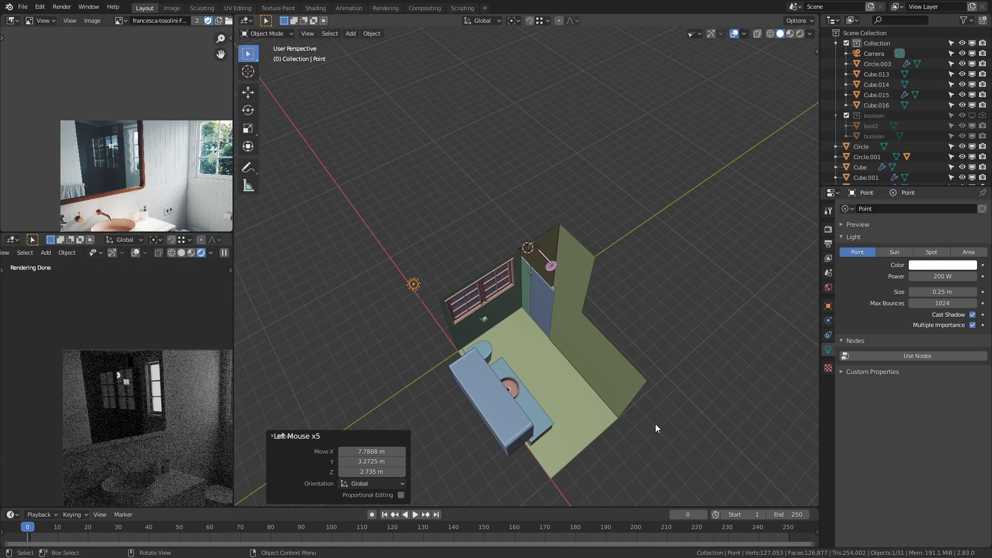
Step: Bring the point light back inside the room and check its position from several sides
key("g")
left_click(720, 436)
middle_click_drag(720, 437, 569, 324)
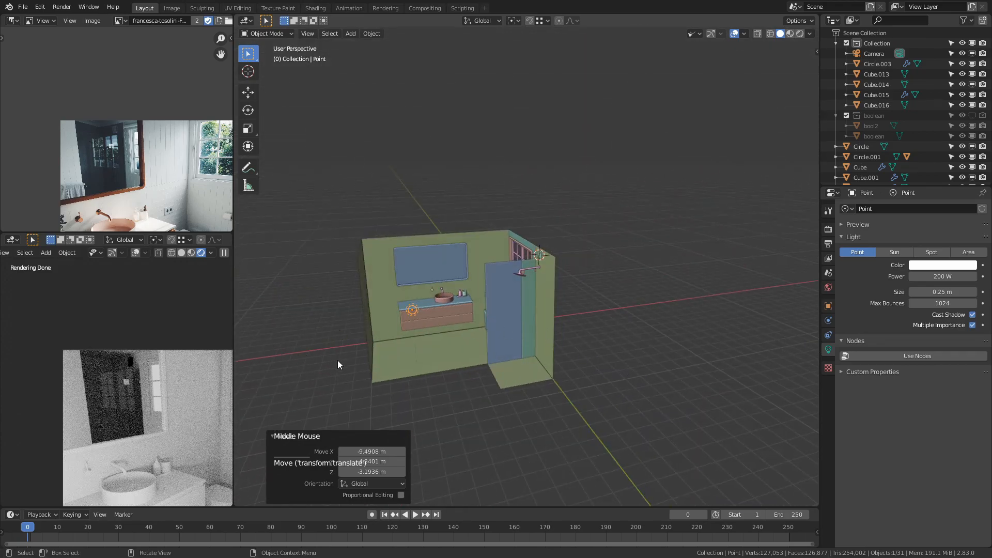
middle_click_drag(454, 351, 565, 445)
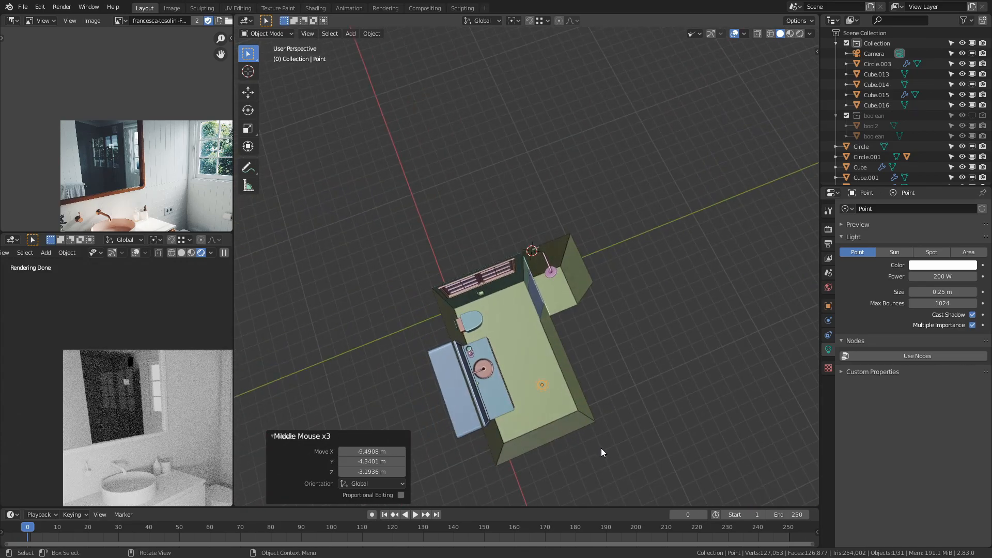
Step: Try a duplicate of the point light outside the window, reposition it, and delete the duplicate
key("shift+d")
left_click(497, 328)
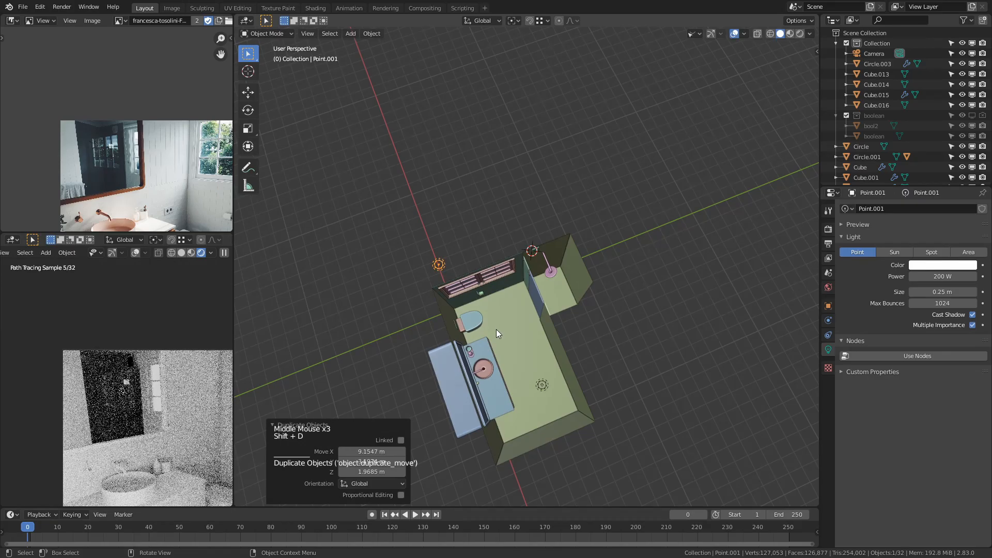
key("g")
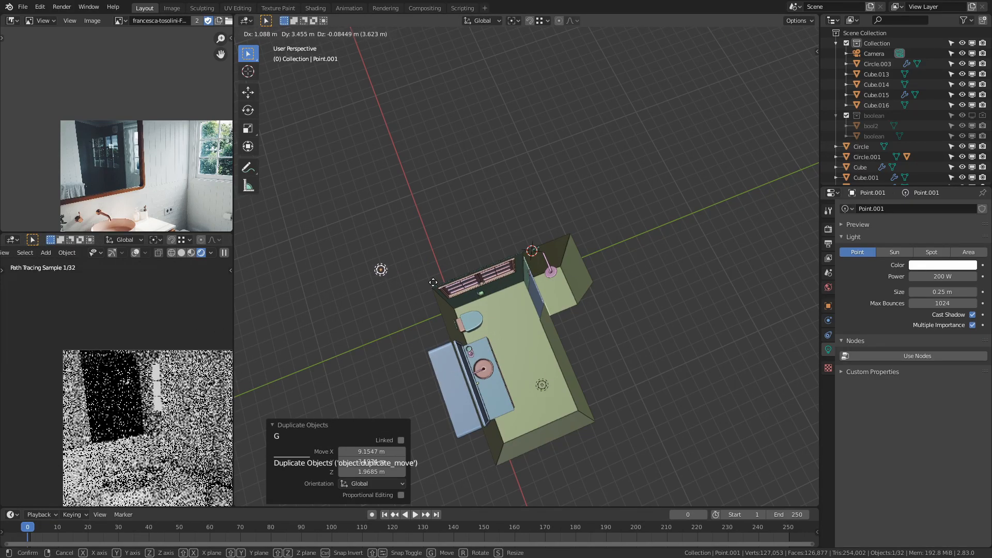
left_click(333, 316)
key("x")
left_click(333, 312)
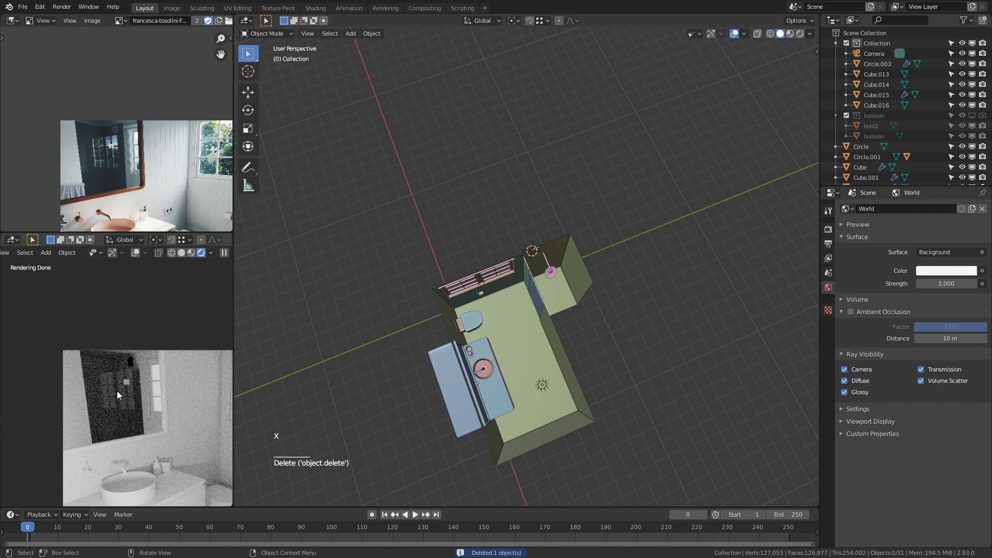
Step: Add a second material slot to the wall-mounted panel's mesh and create a new material named White in it
middle_click_drag(583, 346, 507, 303)
scroll(137, 408, "up", 6)
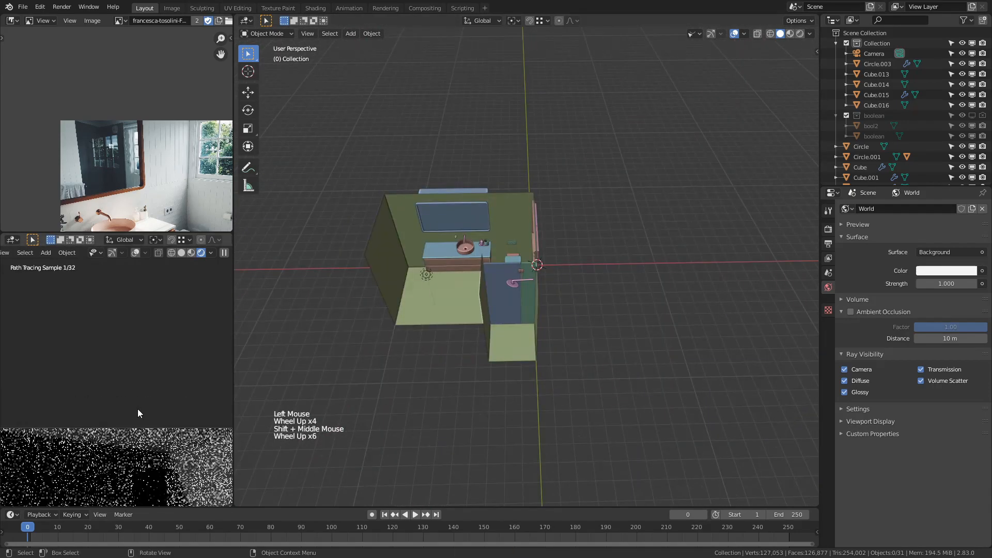
middle_click_drag(134, 457, 98, 360, "shift")
middle_click_drag(513, 256, 560, 243)
scroll(561, 240, "up", 6)
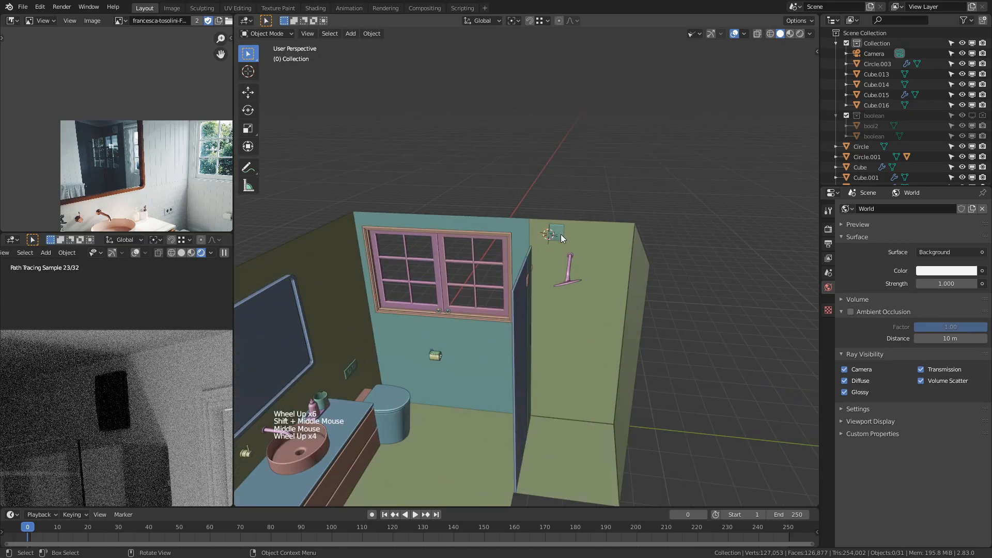
left_click(577, 213)
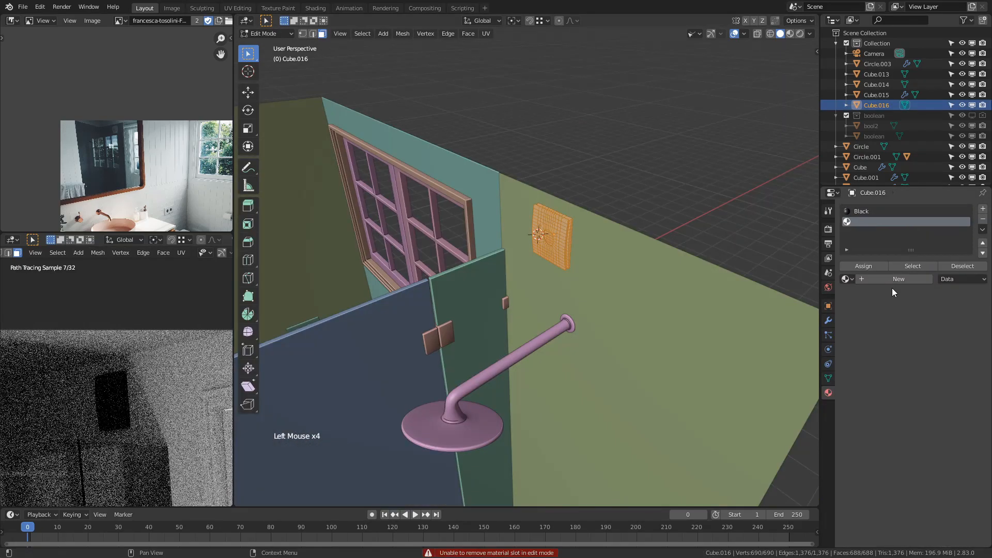
left_click(888, 275)
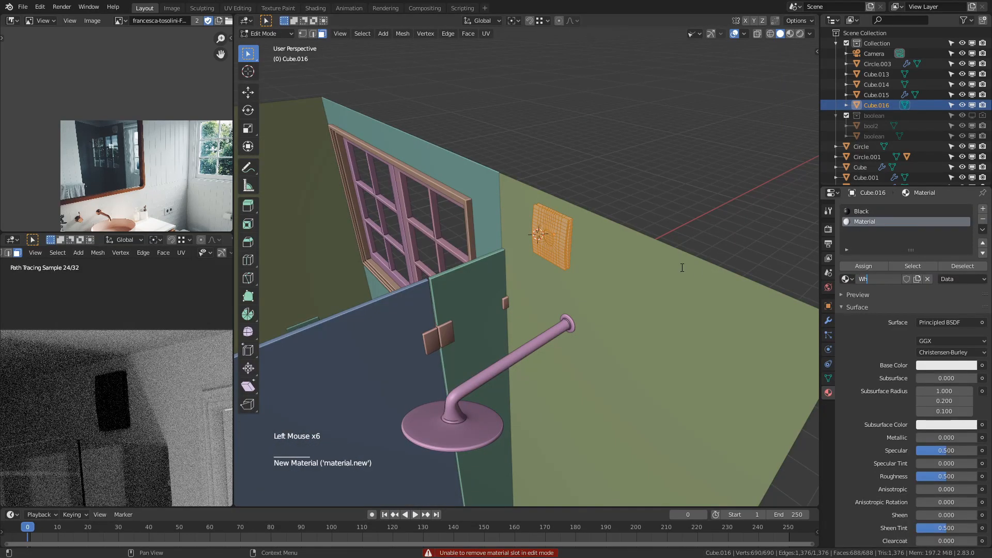
type("White")
key("Return")
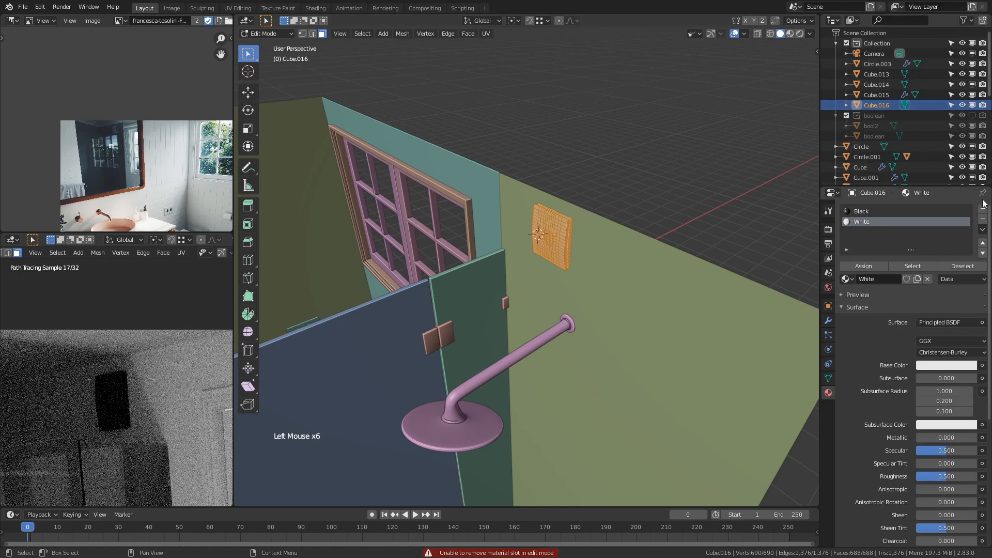
Step: Order the White slot above Black and assign White to all of the panel's faces
left_click(982, 254)
scroll(646, 230, "up", 3)
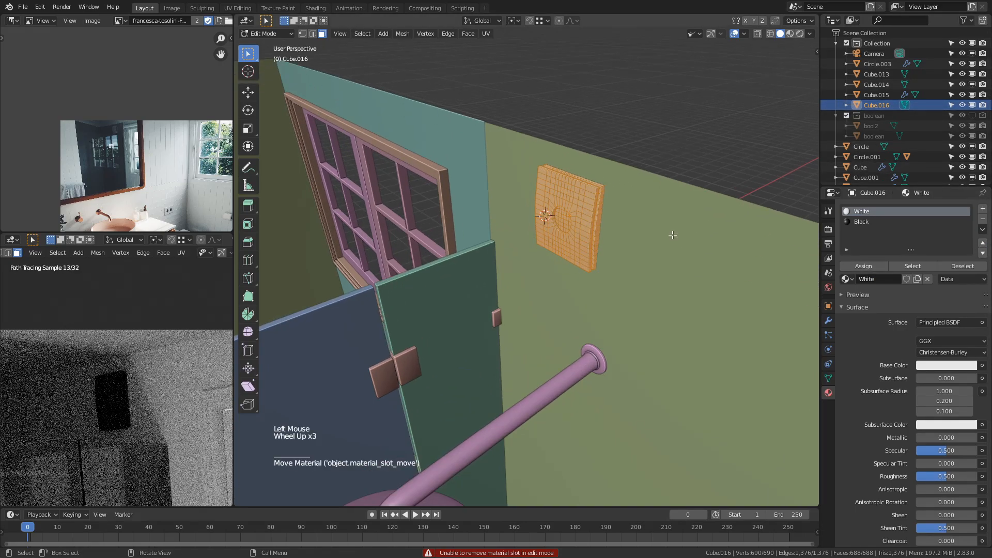
left_click(866, 268)
Step: Select the ring of side faces inside the panel's circular recess, assign the Black material to it, and return to Object Mode
scroll(688, 222, "up", 3)
key("3")
middle_click_drag(760, 233, 729, 168)
key("3")
key("alt+a")
left_click(732, 165, "alt+shift")
left_click(902, 225)
left_click(862, 266)
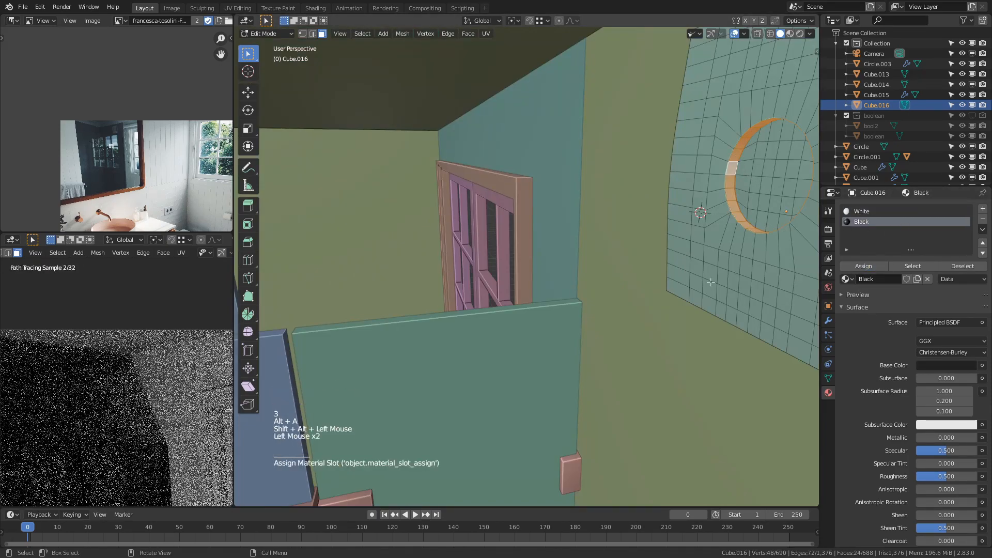
scroll(547, 290, "down", 3)
key("Tab")
Step: Delete the point light from the scene
scroll(525, 265, "down", 5)
middle_click_drag(524, 265, 570, 296)
middle_click_drag(571, 296, 573, 297)
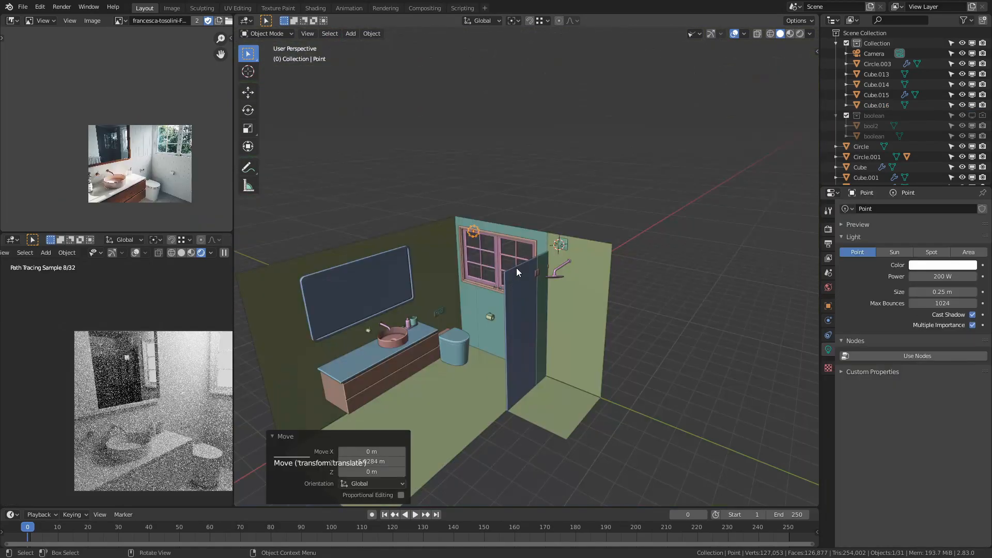
key("x")
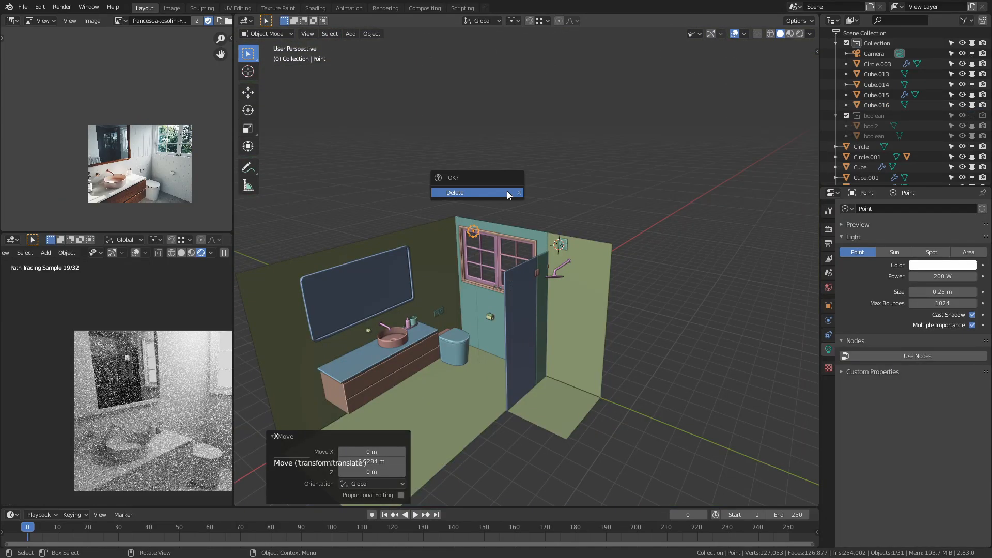
left_click(507, 191)
Step: Select the window and snap the 3D cursor to it
middle_click_drag(608, 186, 599, 217)
middle_click_drag(600, 217, 589, 251)
middle_click_drag(589, 251, 578, 284)
left_click(600, 288)
key("shift+s")
left_click(597, 367)
Step: Clear the selection and add an Area light at the 3D cursor in the window
middle_click_drag(597, 367, 668, 299)
left_click(541, 197)
middle_click_drag(541, 197, 635, 194)
key("shift+a")
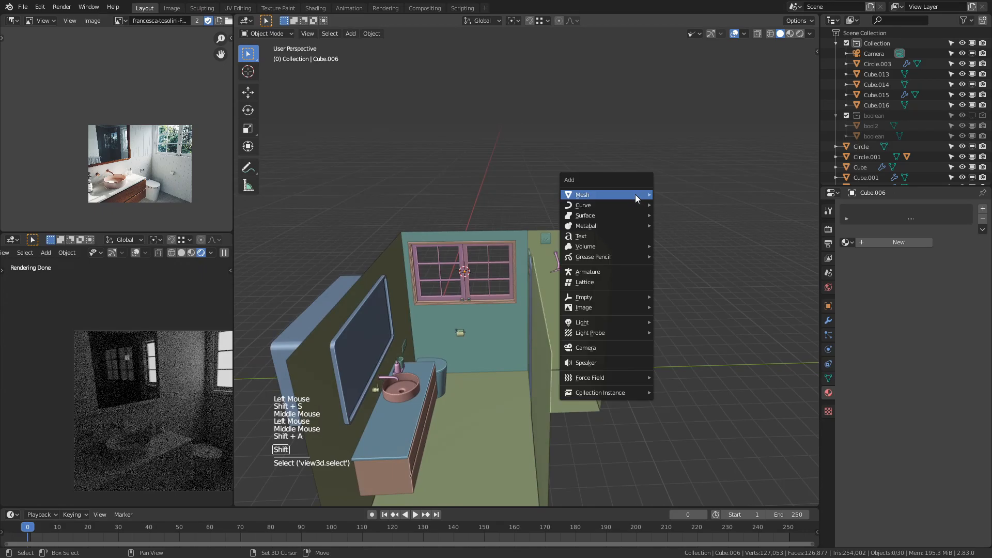
mouse_move(604, 323)
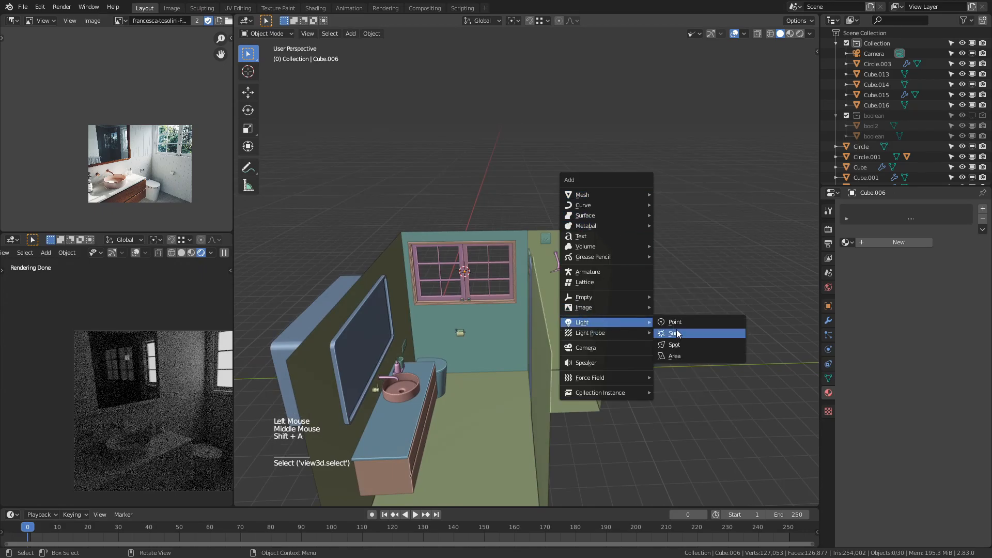
left_click(697, 355)
middle_click_drag(687, 333, 501, 233)
scroll(507, 212, "up", 4)
middle_click_drag(513, 189, 432, 329, "shift")
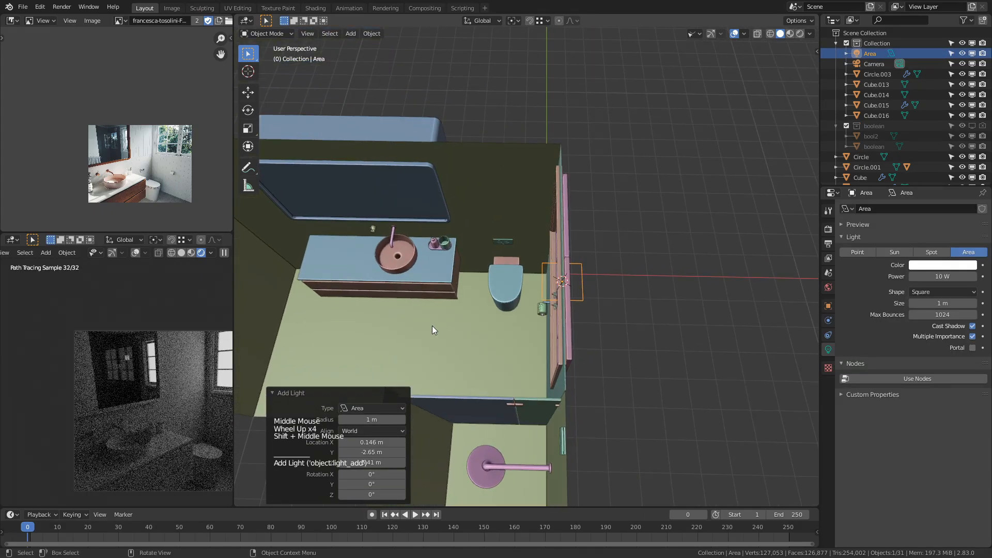
Step: Rotate the area light 90° about the X axis and 90° about the Z axis
type("r90")
key("Return")
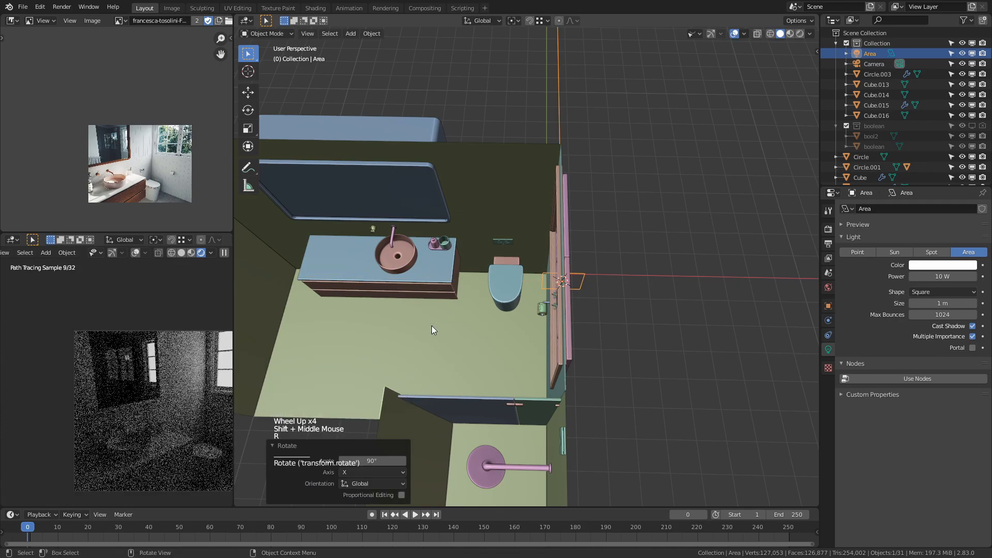
type("rz90")
key("Return")
Step: Move the area light about 0.12 m along X, just outside the window
scroll(396, 352, "up", 1)
middle_click_drag(397, 352, 641, 250)
key("g")
key("x")
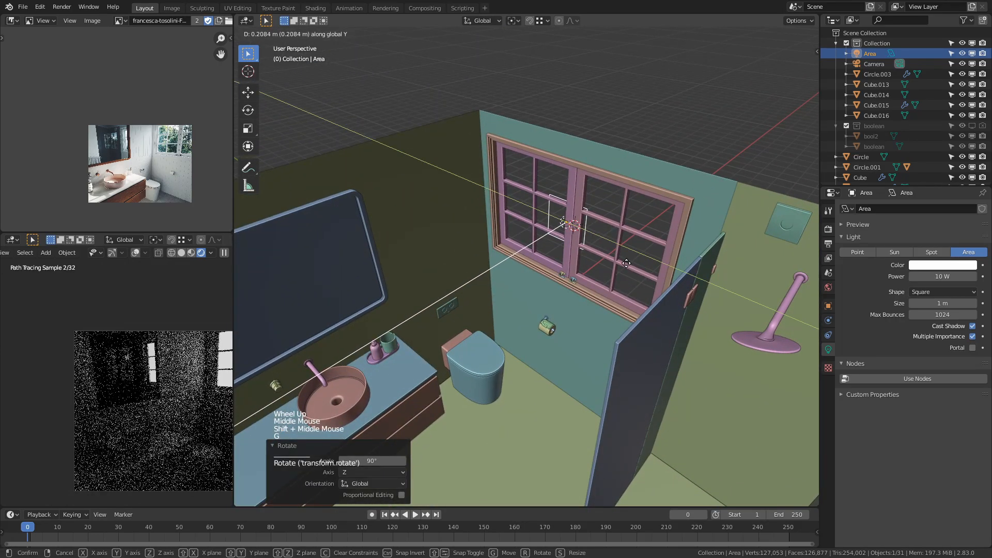
left_click(662, 271)
Step: Scale the area light along Y by about 4.43 to span the window's width
middle_click_drag(662, 271, 627, 335)
scroll(600, 255, "down", 3)
key("s")
key("y")
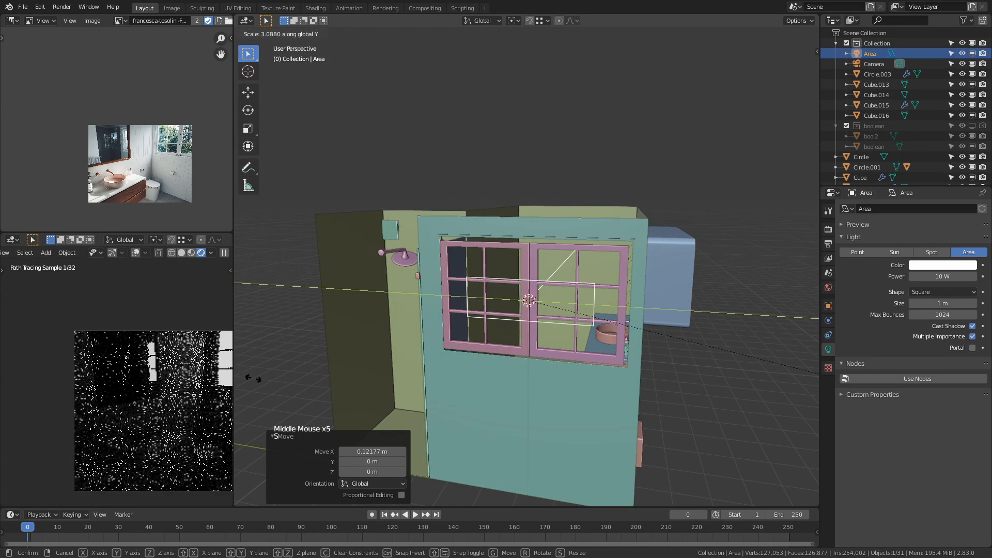
left_click(391, 407)
Step: Scale the area light along Z by 2.6 to cover the window's height
middle_click_drag(390, 407, 439, 358)
key("s")
key("z")
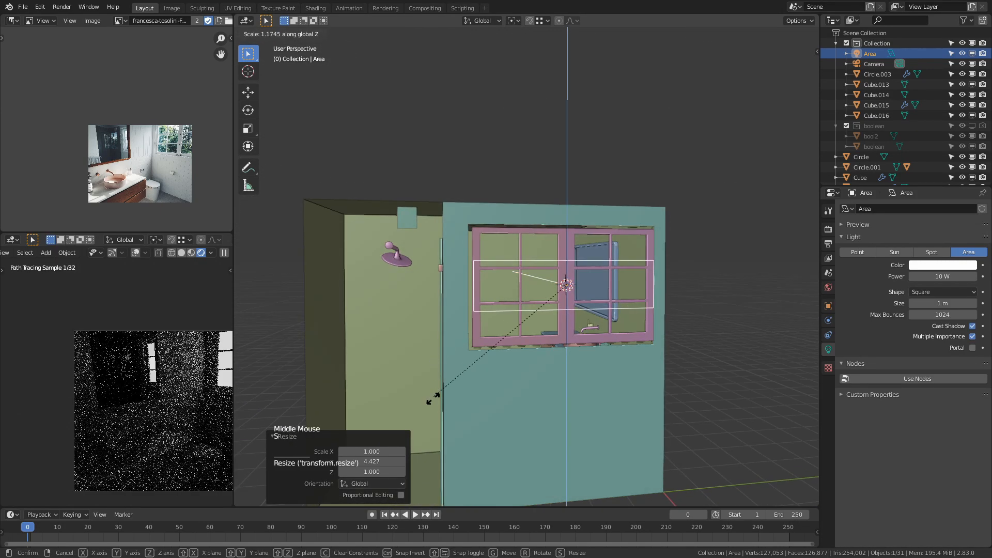
left_click(462, 178)
Step: Keep the area light's shape set to Square and enable the light as a portal
middle_click_drag(430, 157, 575, 201)
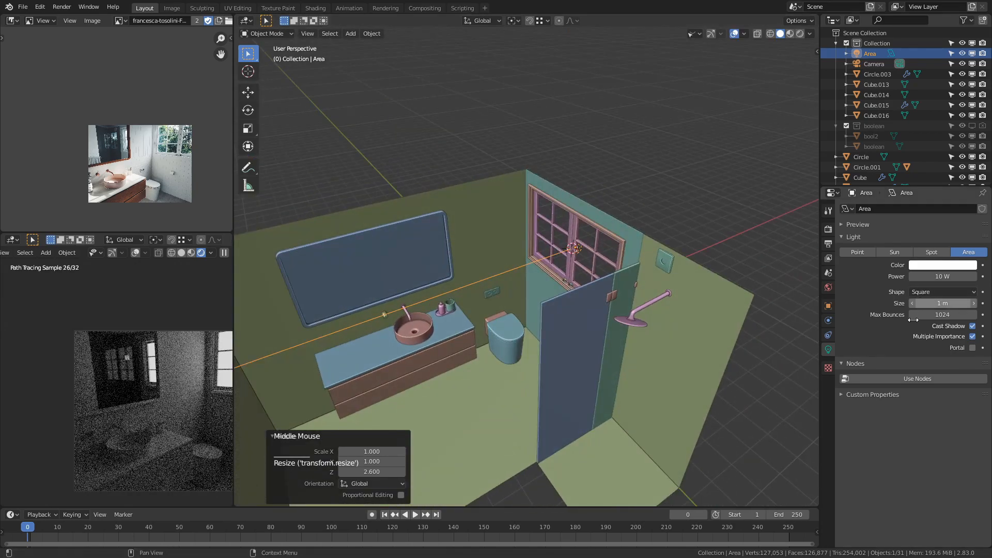
left_click(929, 293)
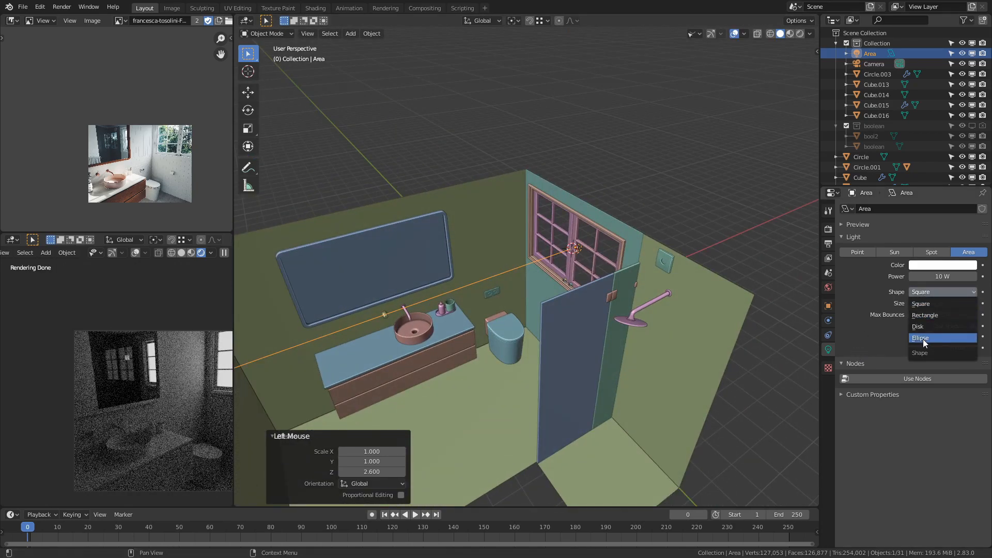
left_click(926, 304)
left_click(972, 348)
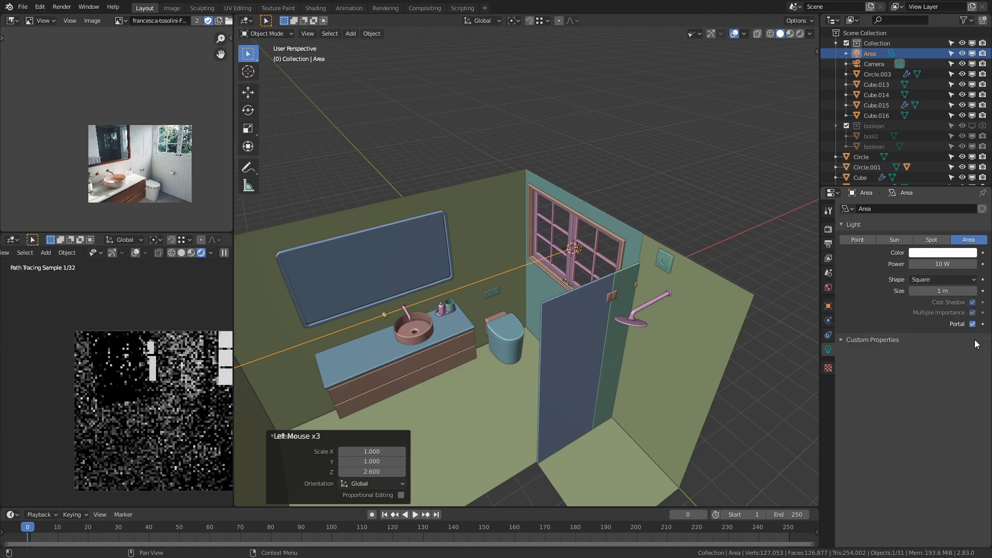
Step: Raise the area light's power to 500 W, and follow with a higher power value
double_click(941, 264)
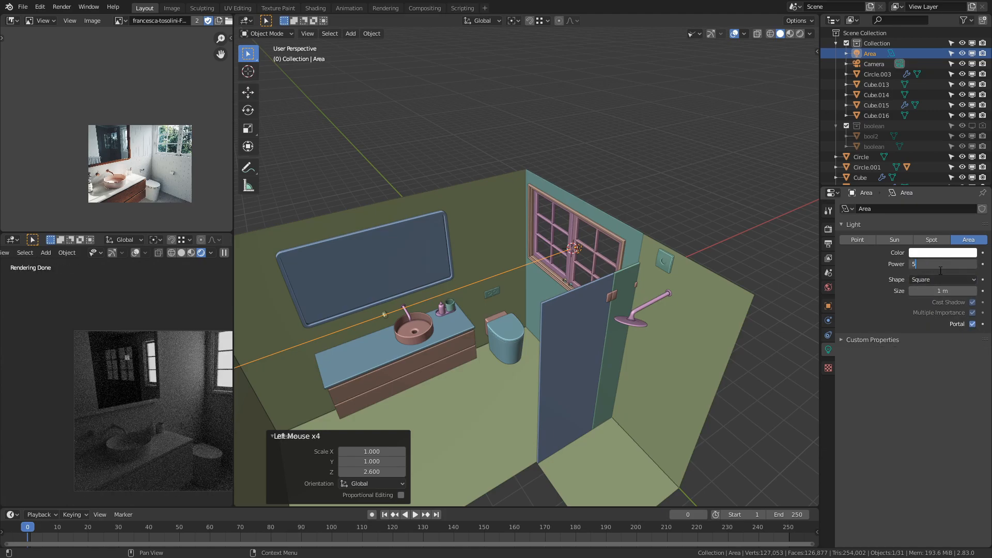
type("500")
key("Return")
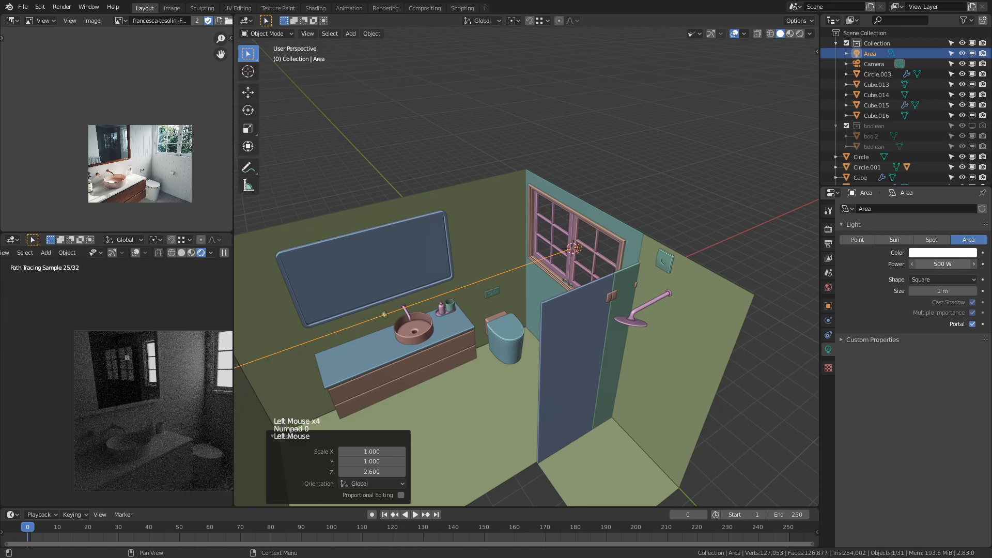
key("Return")
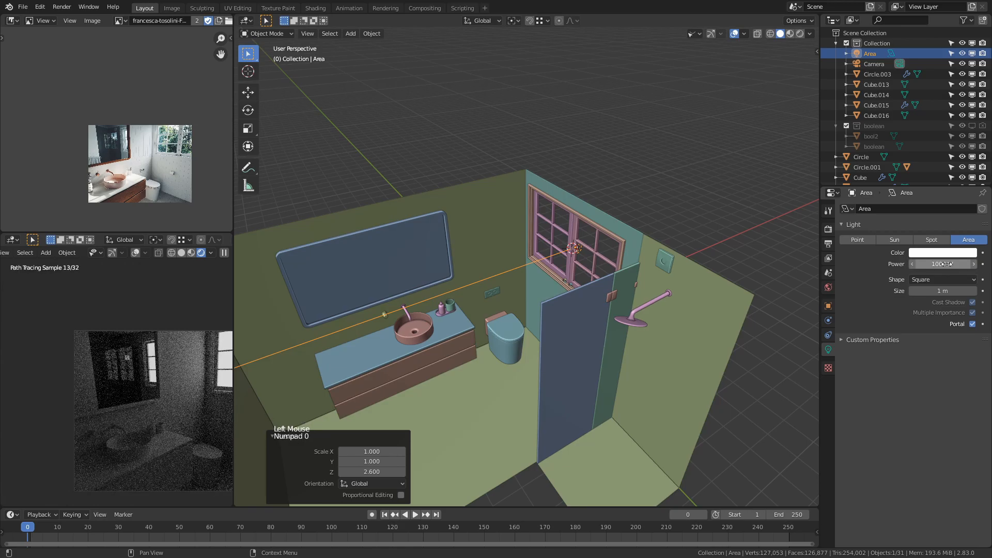
Step: Set the world background strength to 4 and check the lighting in the rendered view
left_click(828, 288)
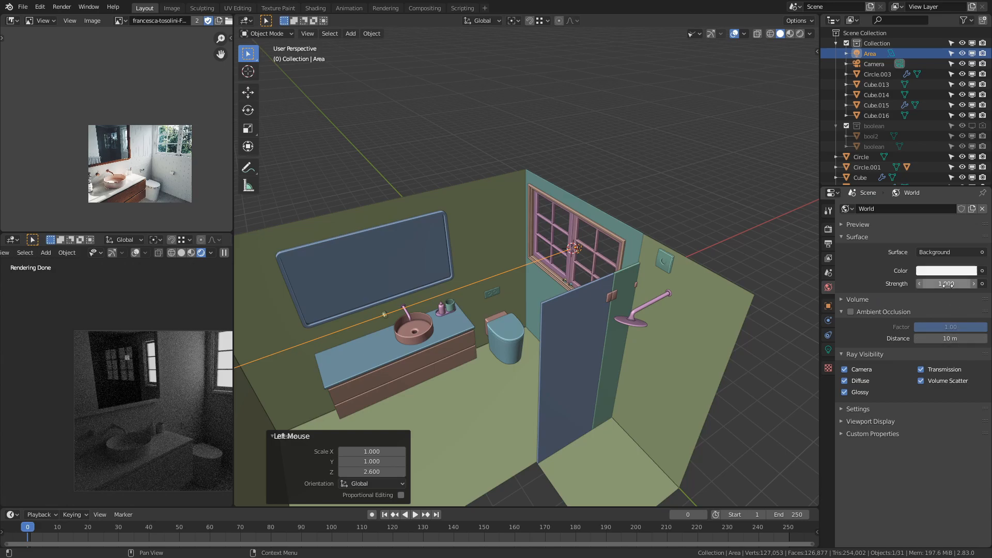
key("Return")
scroll(160, 366, "down", 5)
middle_click_drag(160, 366, 118, 373, "shift")
scroll(147, 365, "up", 4)
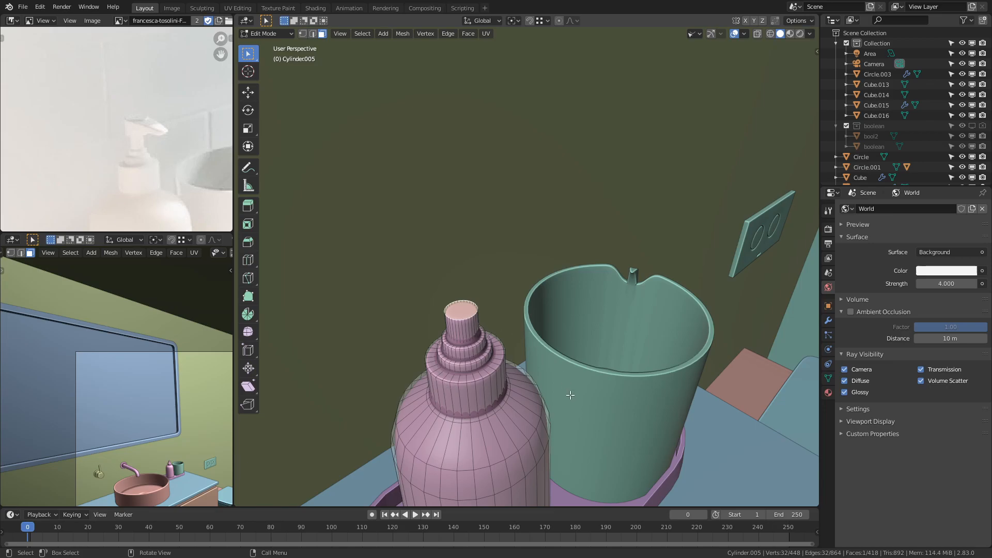
Step: Inset the soap bottle's topmost face by about 0.008 m and isolate the bottle in local view
key("i")
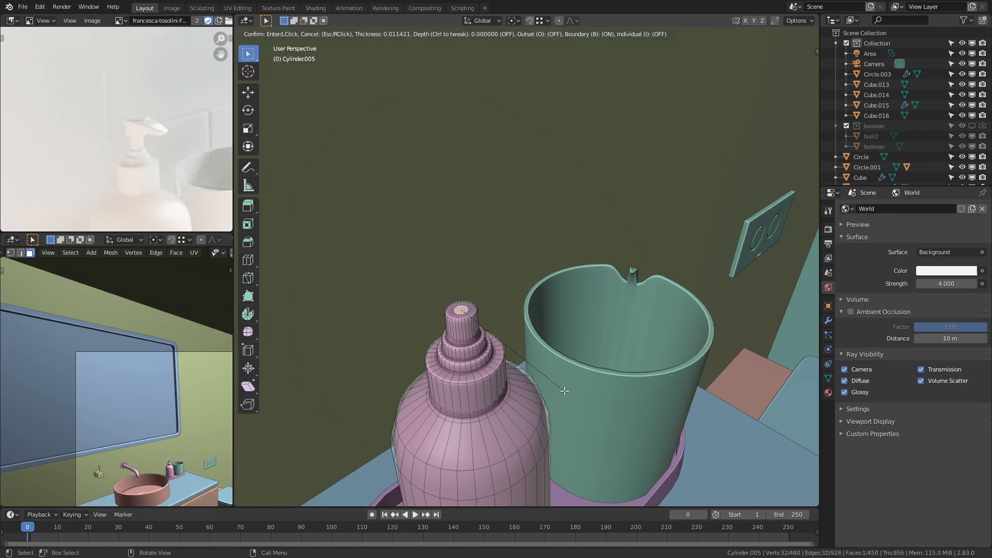
left_click(565, 392)
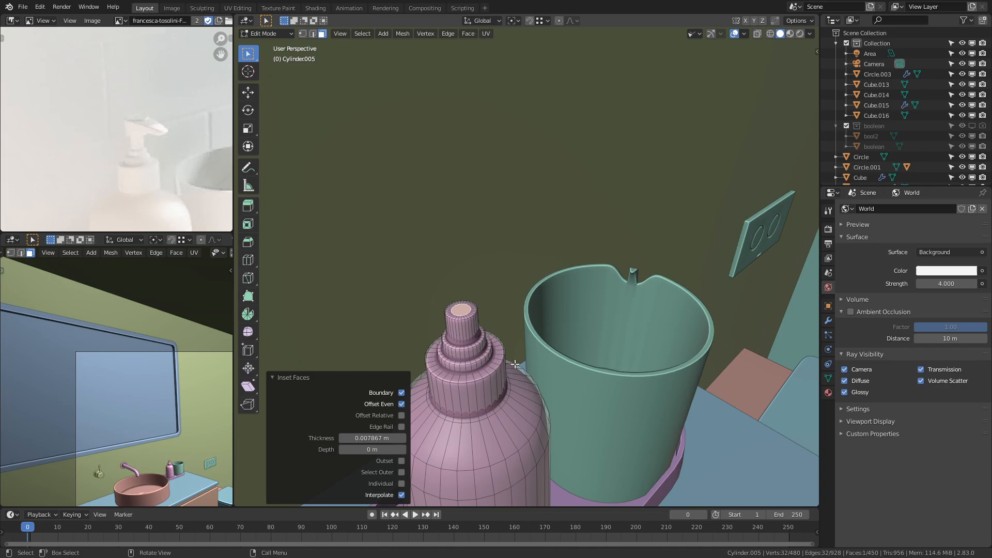
key("KP_Decimal")
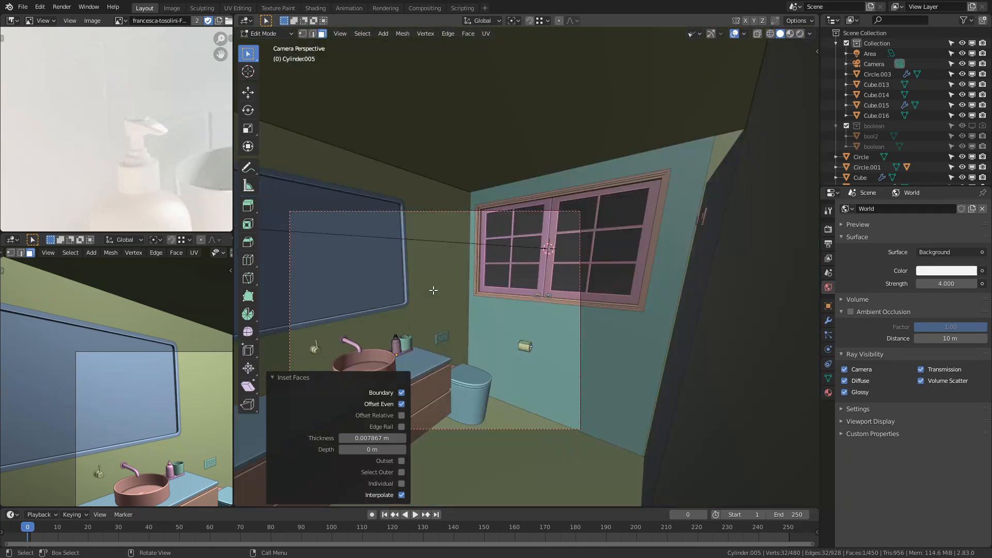
key("KP_Divide")
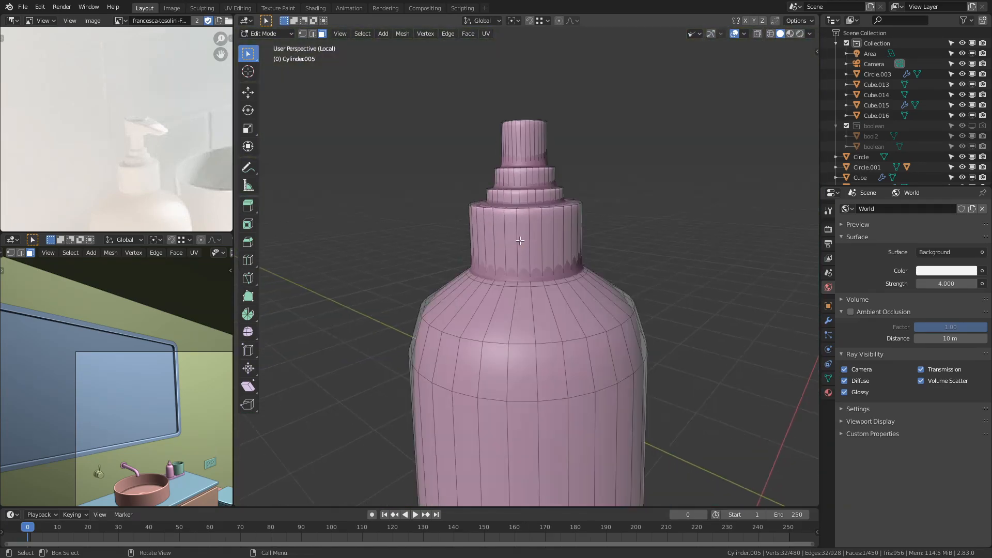
key("KP_Decimal")
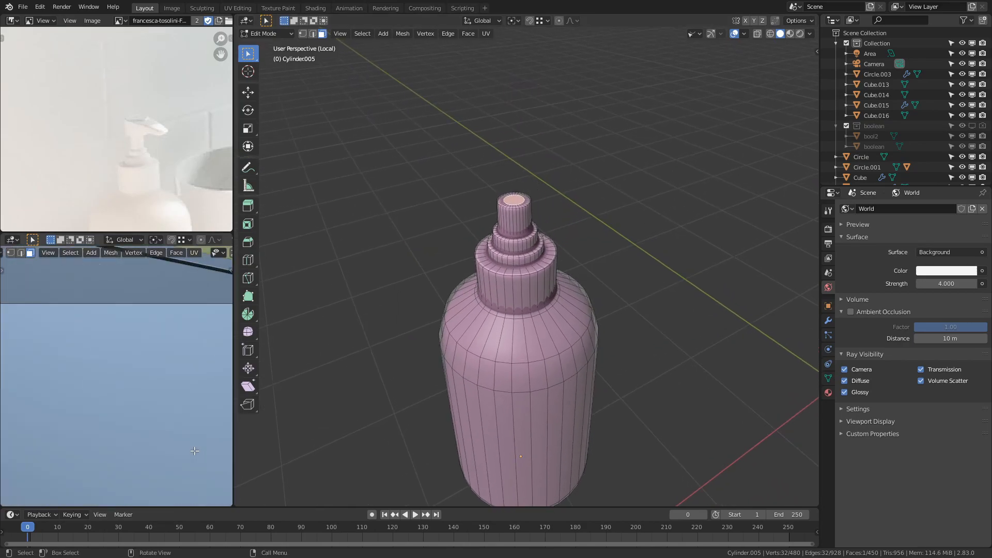
Step: Turn on the overlays in the camera view and frame the bottle's nozzle against the reference photo
middle_click_drag(111, 447, 139, 429)
scroll(219, 251, "right", 4)
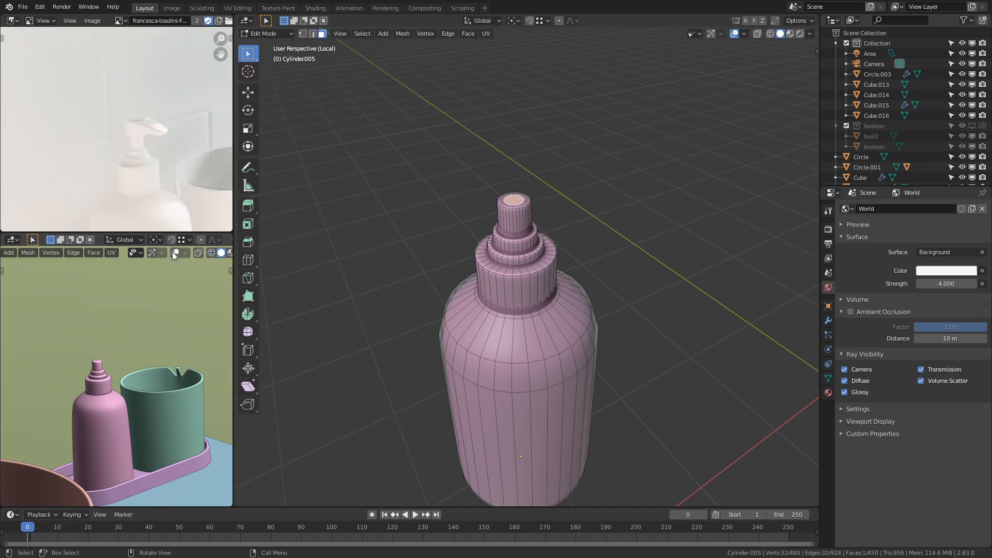
left_click(178, 255)
scroll(486, 199, "up", 5)
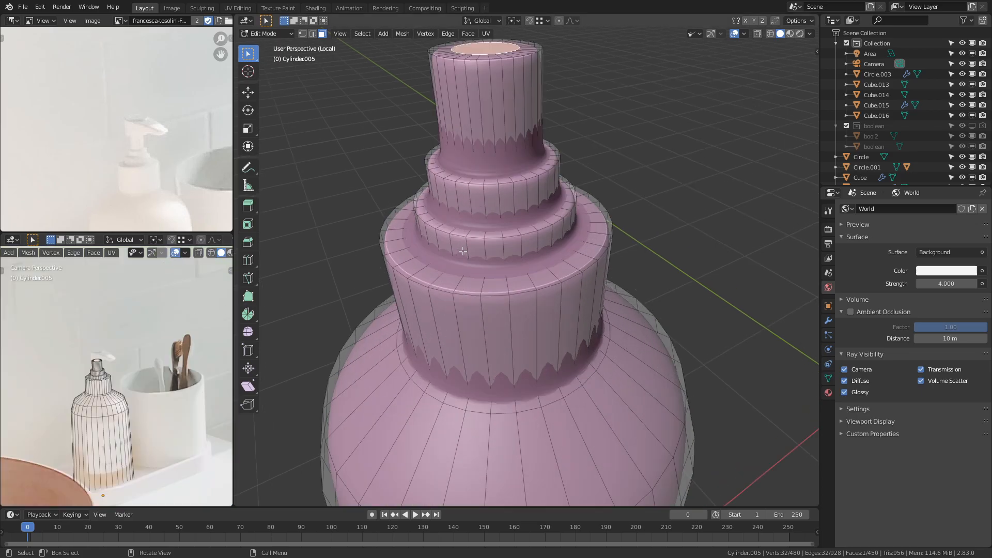
middle_click_drag(486, 199, 476, 414, "shift")
scroll(141, 351, "down", 2)
scroll(140, 349, "up", 7)
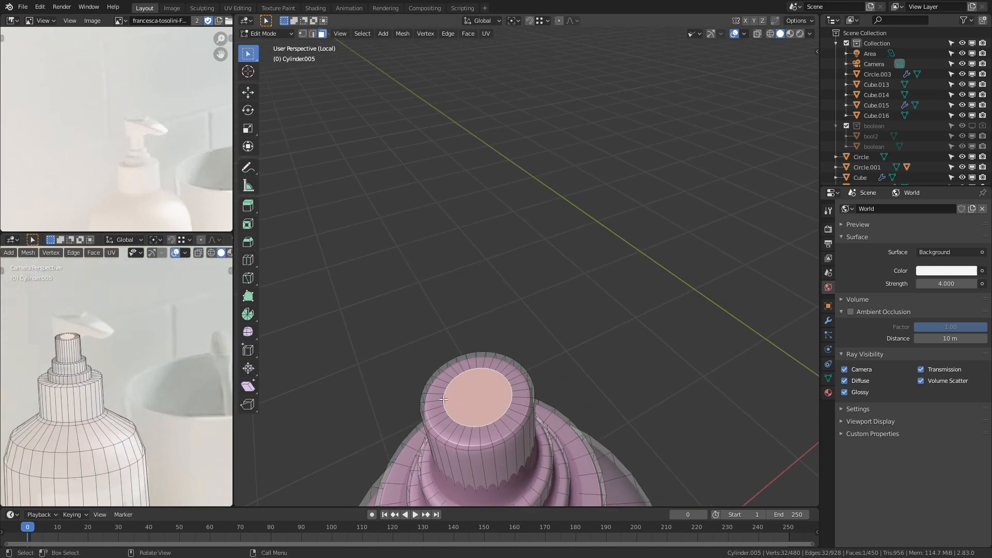
scroll(533, 362, "down", 3)
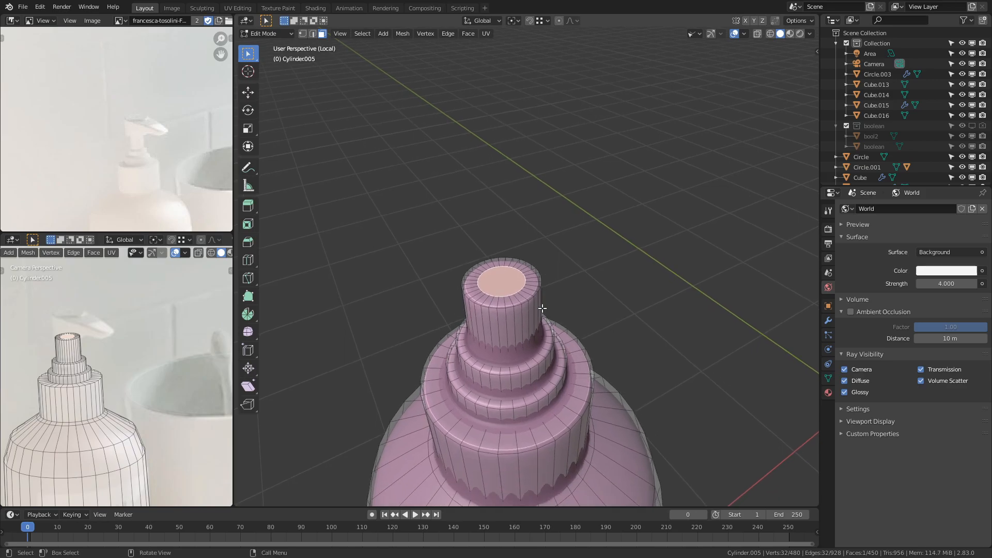
Step: Add a cylinder mesh at the bottle's top and scale its geometry uniformly to 0.17
key("Tab")
key("shift+a")
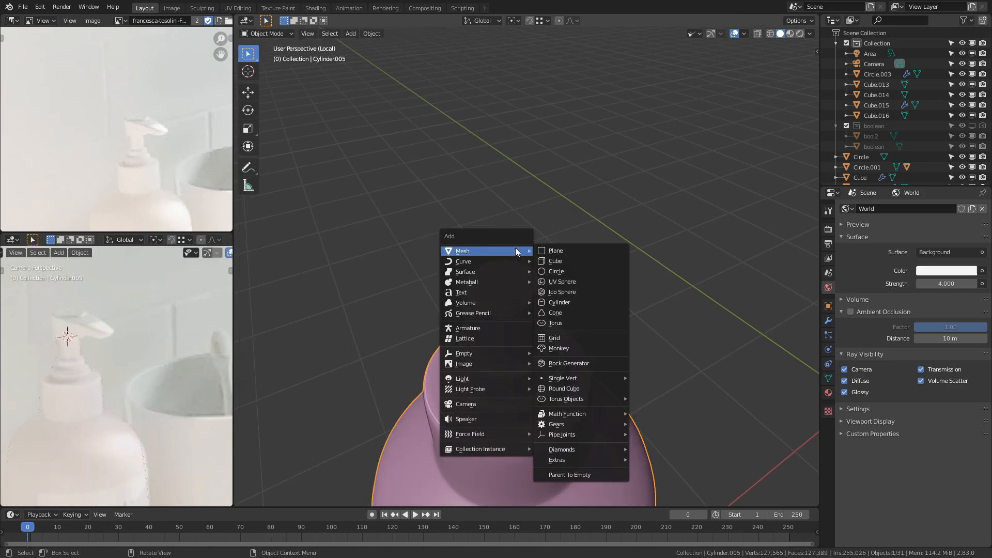
left_click(560, 304)
scroll(684, 417, "down", 6)
key("Tab")
key("s")
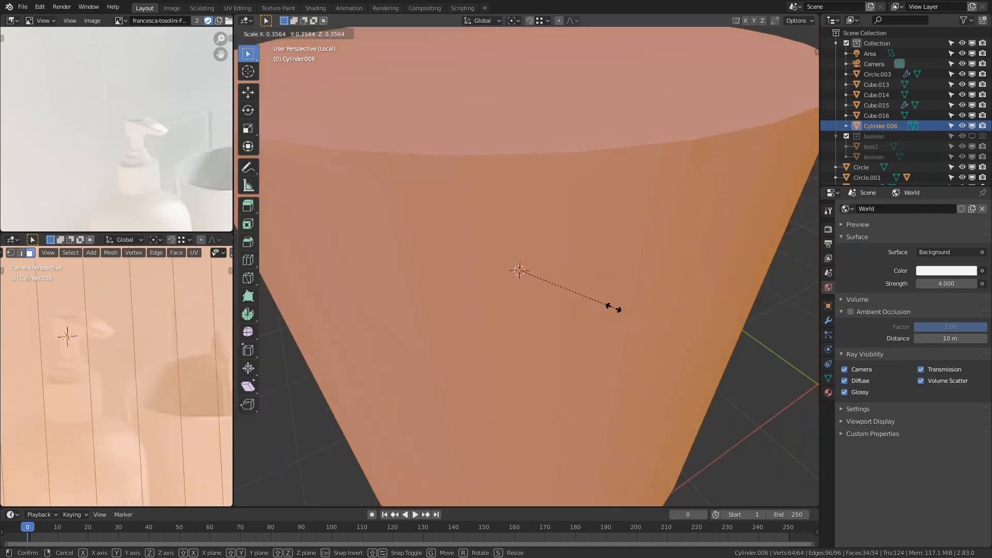
left_click(549, 242)
key("s")
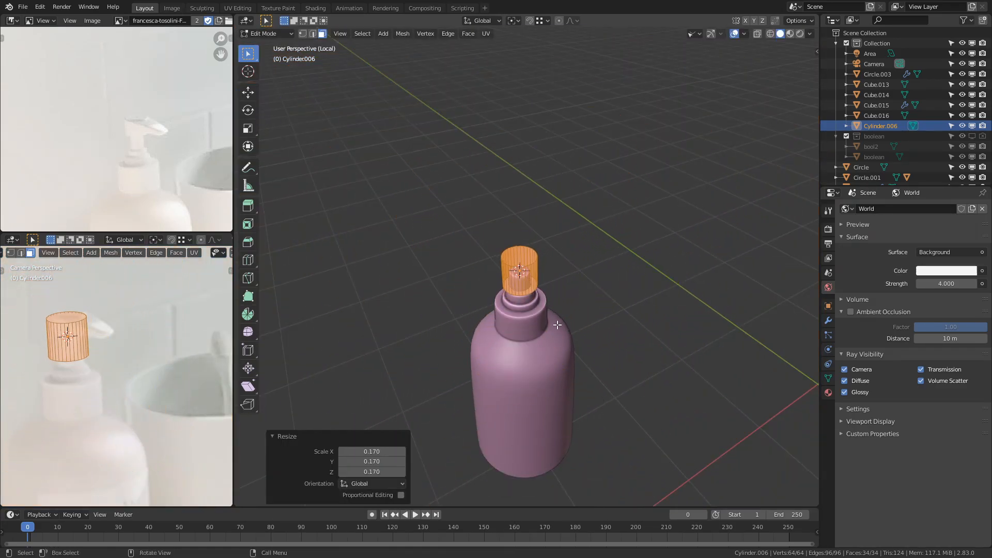
left_click(555, 319)
right_click(526, 340)
key("Escape")
scroll(527, 331, "up", 2)
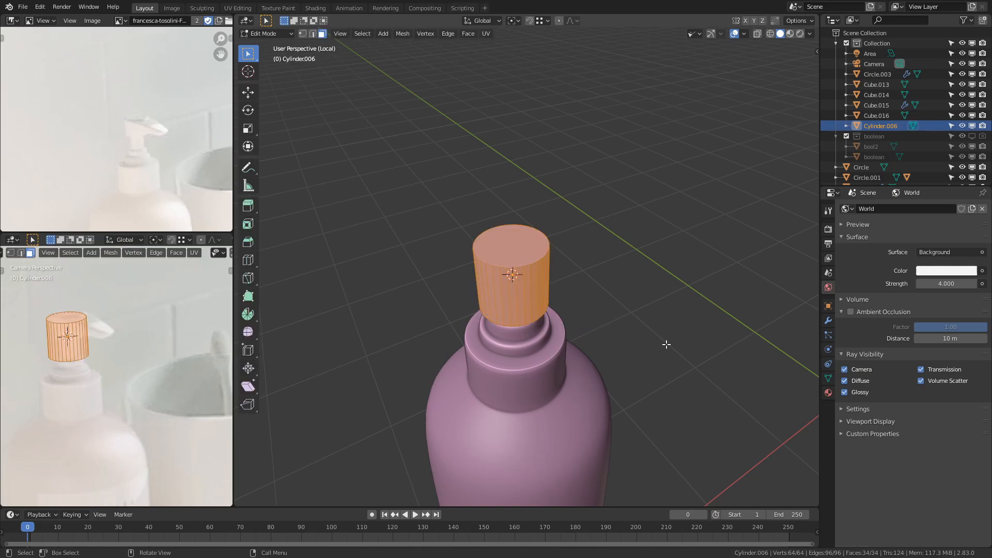
key("s")
key("z")
right_click(582, 316)
Step: Shrink the cylinder to about the nozzle's width and raise its top face about 0.025 m along Z
key("s")
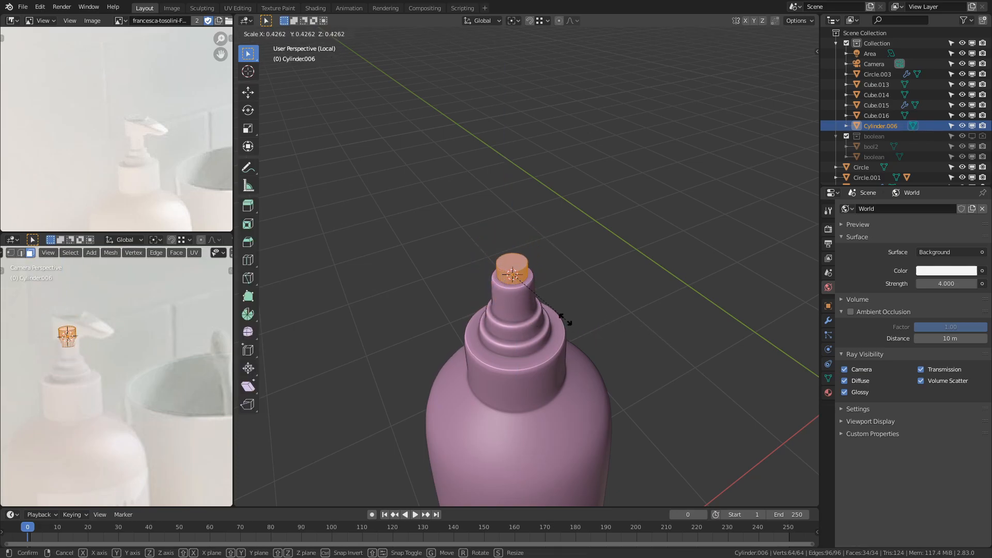
left_click(583, 340)
left_click(512, 257)
key("g")
key("z")
left_click(566, 305)
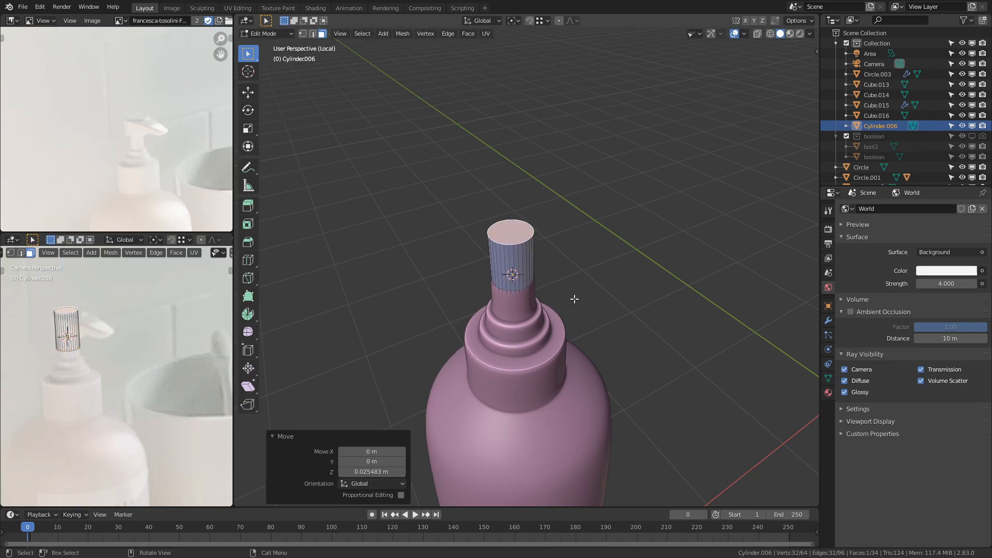
Step: Widen the whole cylinder in X and Y only, so it is broader than the nozzle below
scroll(580, 279, "up", 3)
key("a")
key("s")
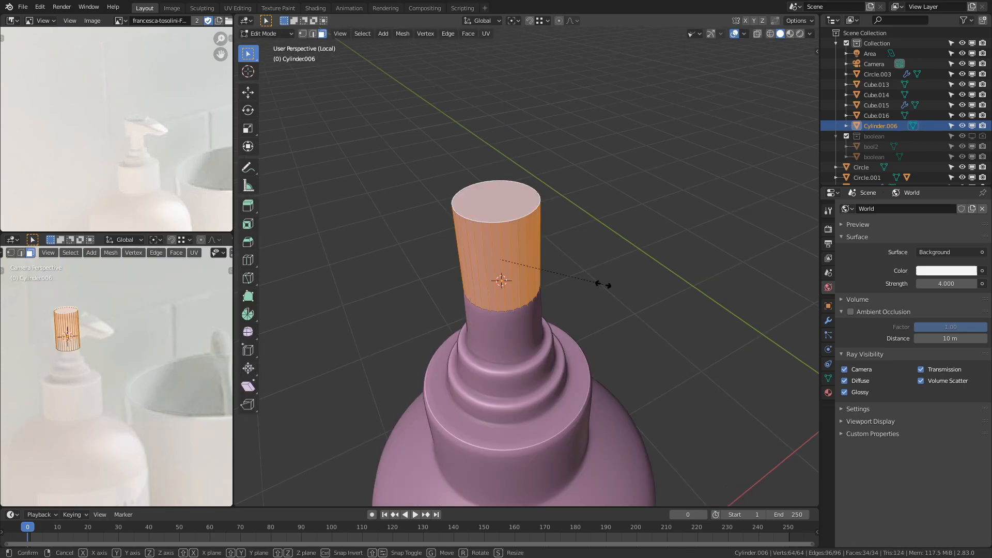
key("shift+z")
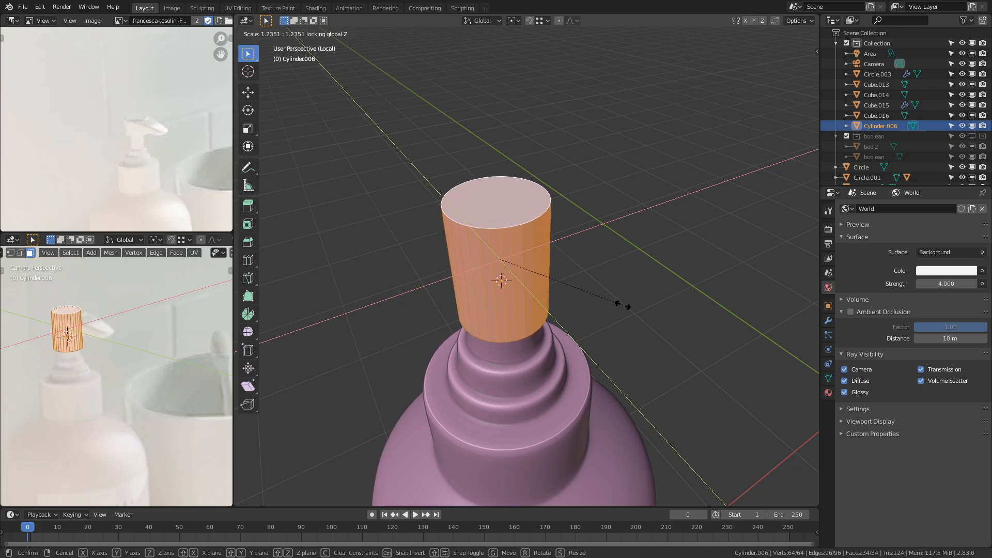
left_click(634, 315)
left_click(587, 339)
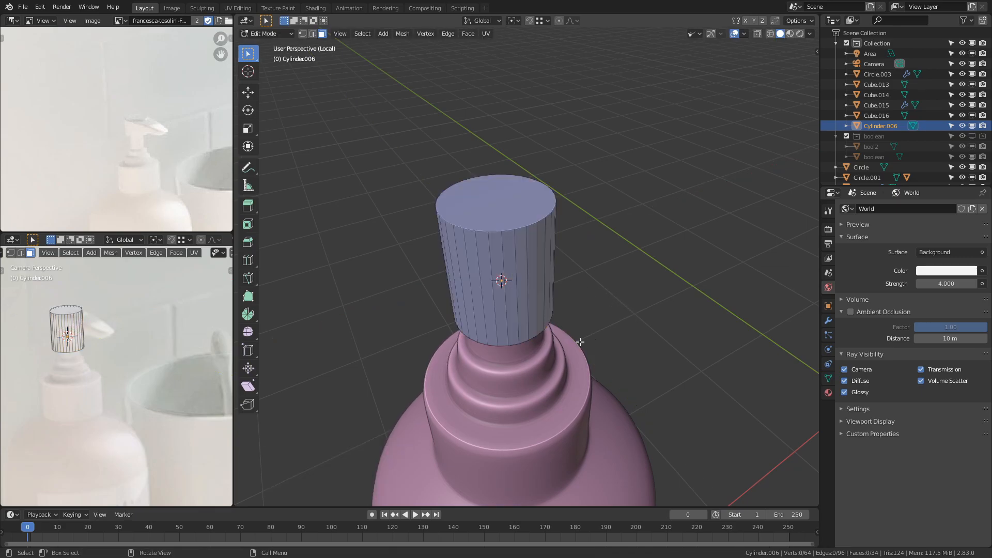
Step: Raise the cylinder's bottom face about 0.02 m along Z to sit on top of the nozzle
left_click(488, 297)
middle_click_drag(521, 346, 515, 255)
left_click(512, 83)
middle_click_drag(523, 111, 482, 357, "shift")
key("g")
key("z")
left_click(555, 388)
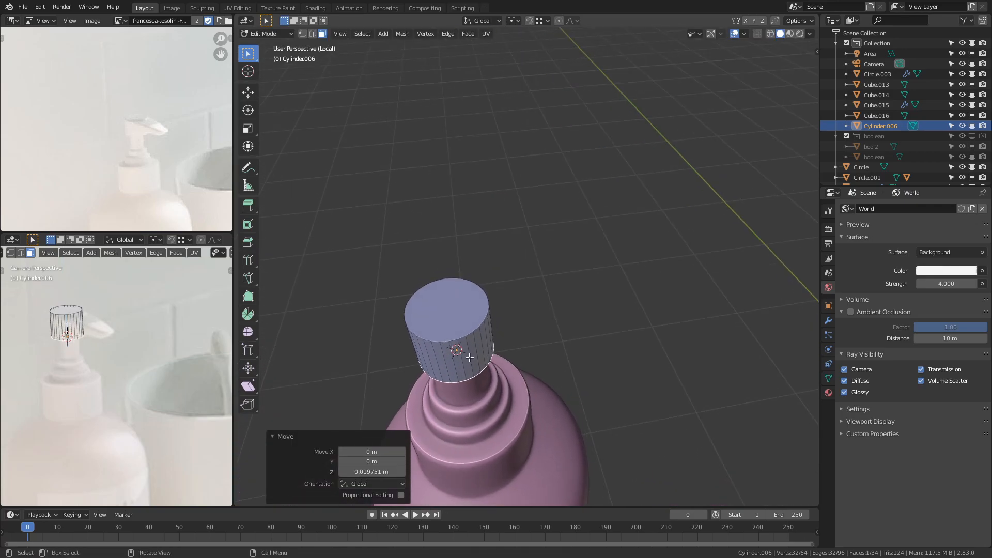
Step: Extrude four adjacent side faces of the pump head outward in two sections to form a spout
key("KP_1")
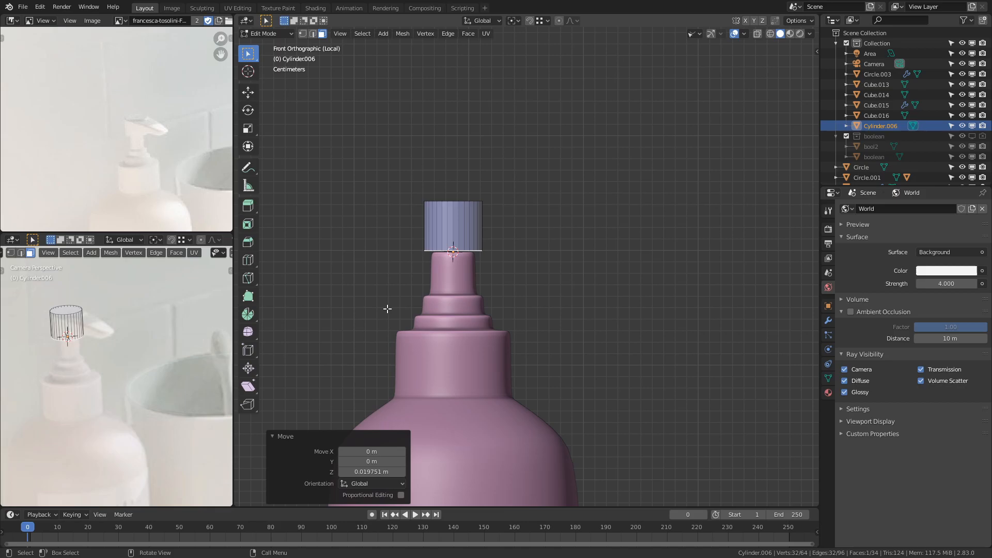
scroll(388, 309, "up", 3)
scroll(118, 331, "up", 4)
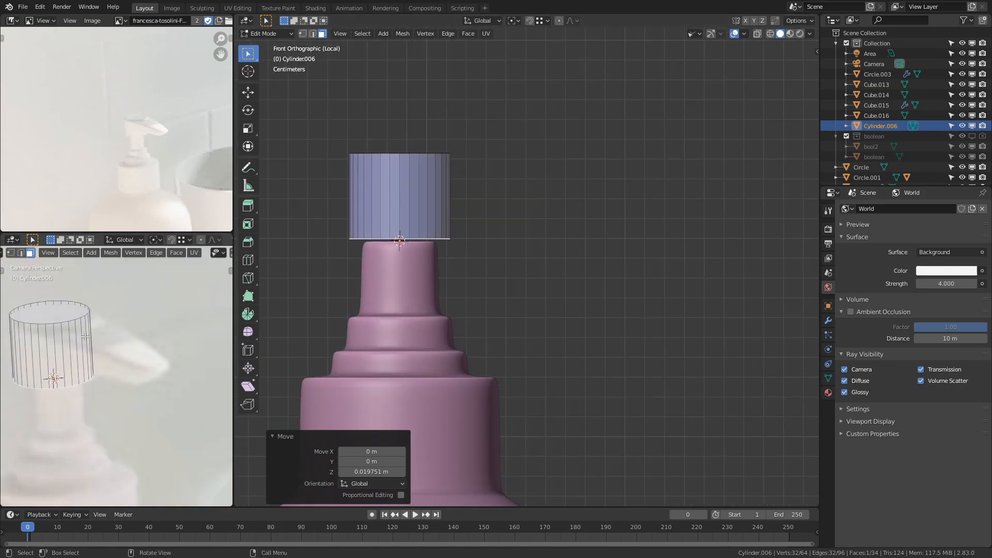
left_click(385, 223)
left_click(407, 191, "shift")
left_click(392, 195, "shift")
left_click(384, 196, "shift")
middle_click_drag(384, 197, 598, 288)
key("e")
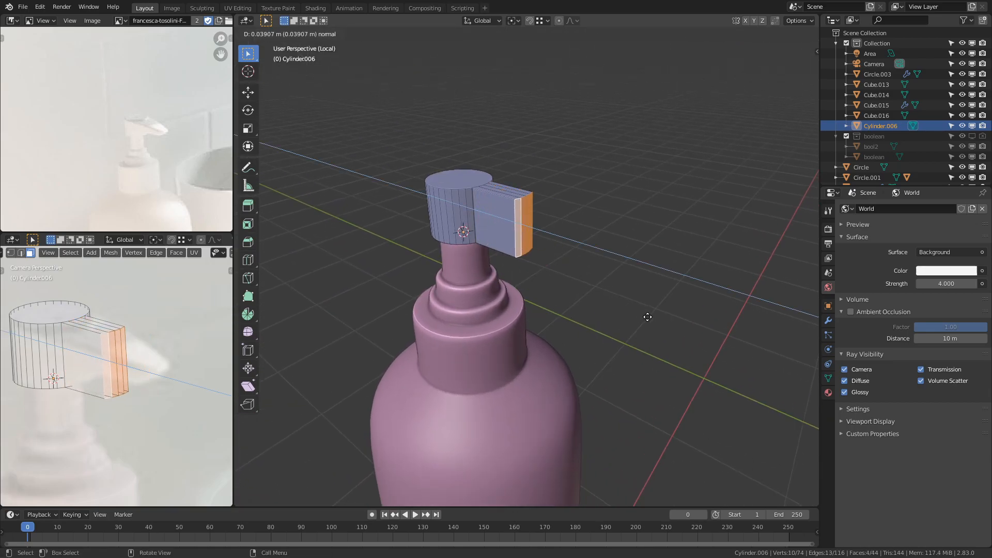
left_click(653, 327)
key("e")
left_click(700, 350)
Step: In wireframe side view, raise the lower vertices of the spout's tip along Z to taper its underside
mouse_move(702, 354)
middle_mouse_down()
mouse_move(560, 284)
mouse_move(484, 283)
middle_mouse_up()
key("shift+z")
key("KP_3")
scroll(454, 312, "up", 3)
left_click(450, 257)
middle_click_drag(404, 242, 494, 341, "shift")
left_click_drag(381, 335, 469, 246)
scroll(454, 301, "up", 2)
key("1")
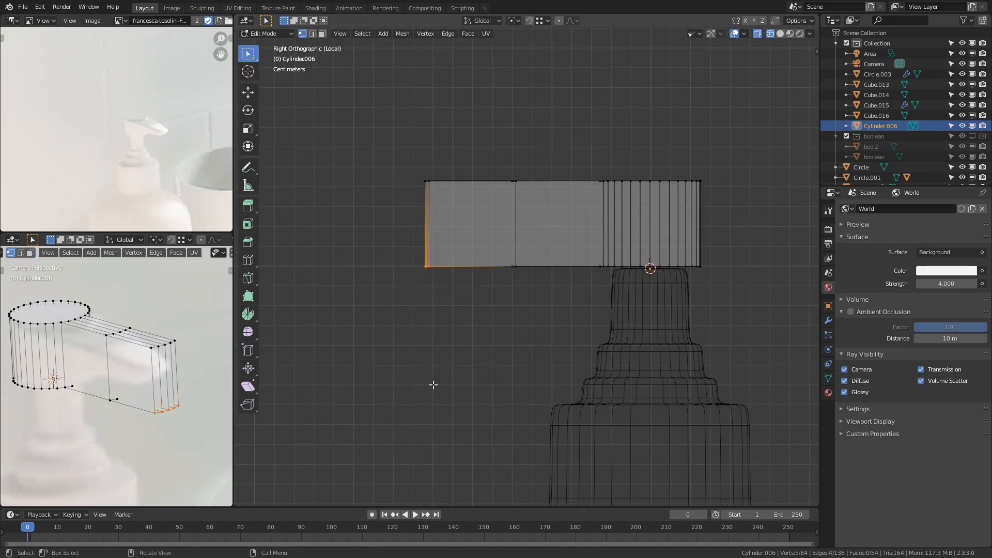
key("g")
key("z")
left_click(439, 339)
Step: Lower the upper vertices of the spout's tip and of its middle joint along Z to slope the top
left_click_drag(385, 138, 456, 199)
key("g")
key("z")
left_click(462, 219)
left_click_drag(483, 150, 544, 205)
key("g")
key("z")
left_click(549, 220)
Step: Add a loop cut on the spout close to the pump head and scale it to about 0.82 along Z
left_click(568, 146)
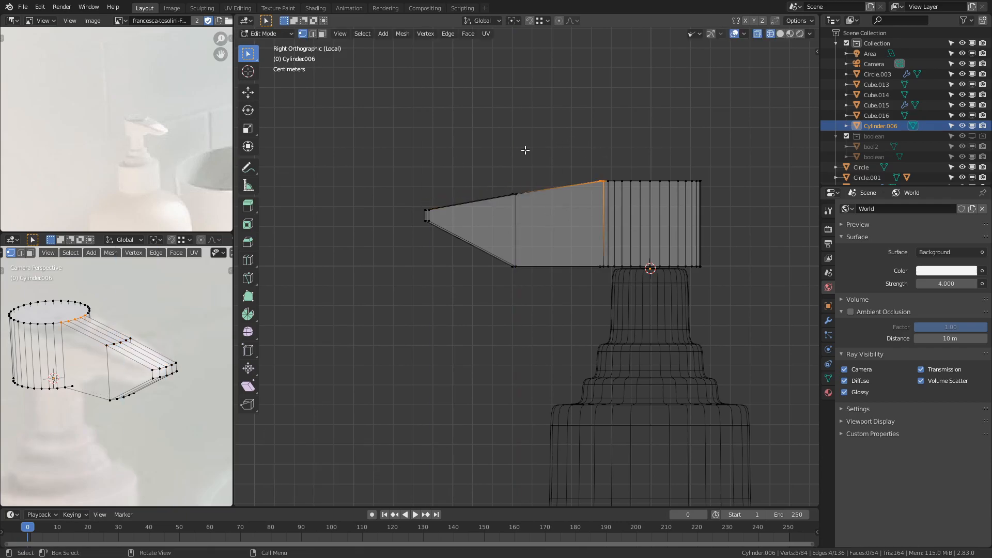
key("ctrl+r")
left_click(569, 263)
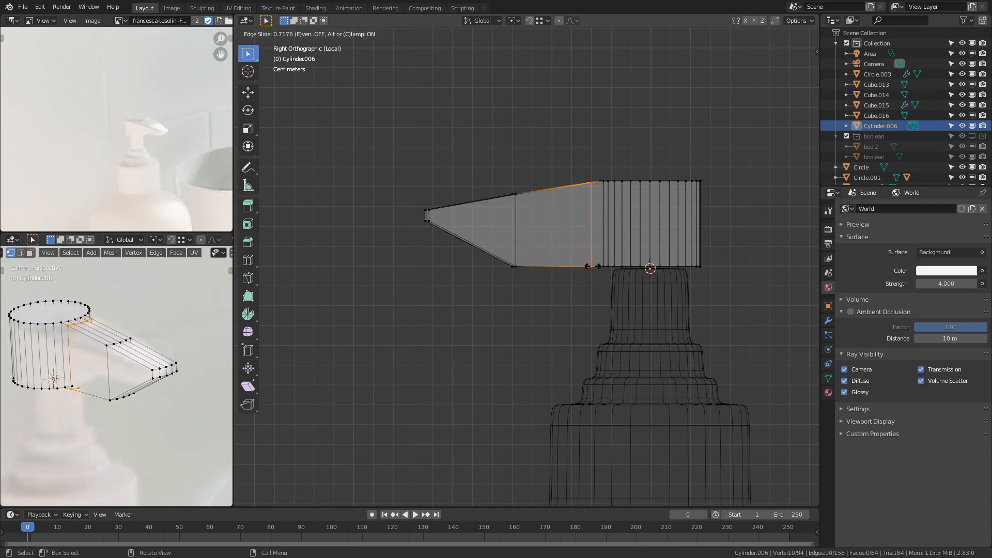
left_click(593, 266)
key("s")
key("z")
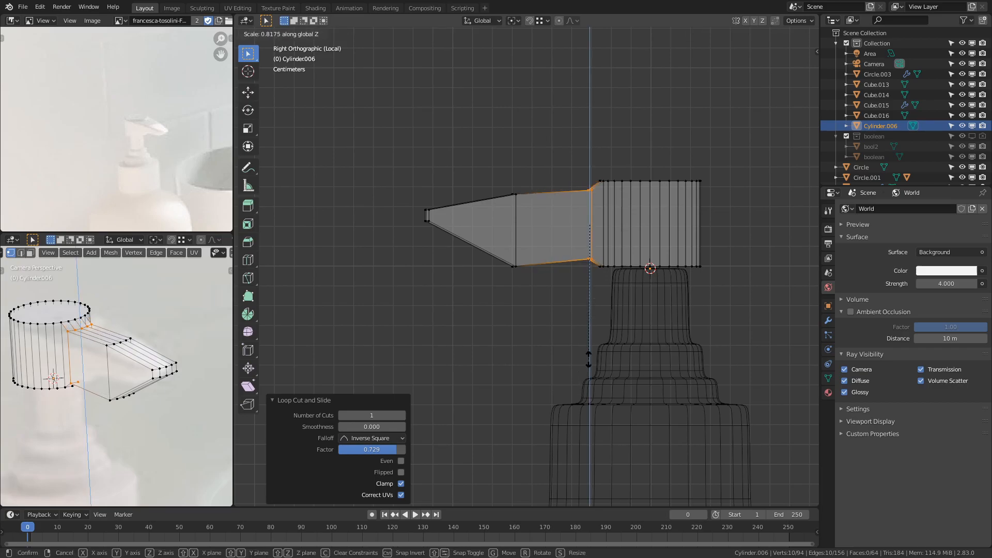
left_click(588, 359)
Step: Raise the lower vertices at the spout's middle joint along Z to thin the spout
left_click_drag(483, 243, 532, 382)
key("g")
key("z")
left_click(527, 357)
left_click(523, 361)
middle_click_drag(522, 360, 466, 365)
key("KP_3")
scroll(465, 359, "down", 5)
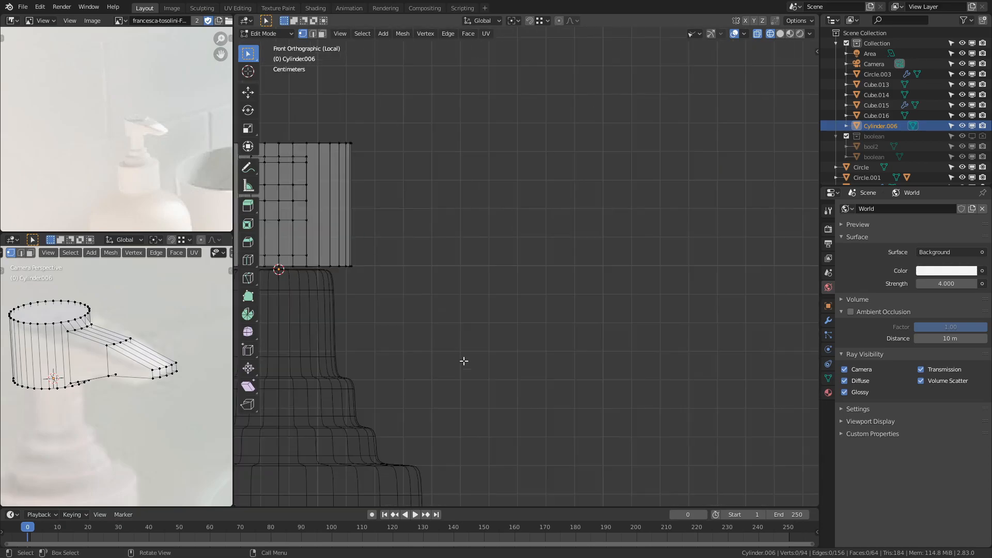
Step: Add a loop cut across the outer half of the spout and lower its bottom vertices about 4 mm along Z
scroll(509, 284, "up", 9)
middle_click_drag(407, 228, 426, 273, "shift")
key("KP_3")
key("ctrl+r")
left_click(454, 203)
left_click(438, 205)
left_click_drag(410, 262, 494, 175)
key("g")
key("z")
left_click(461, 338)
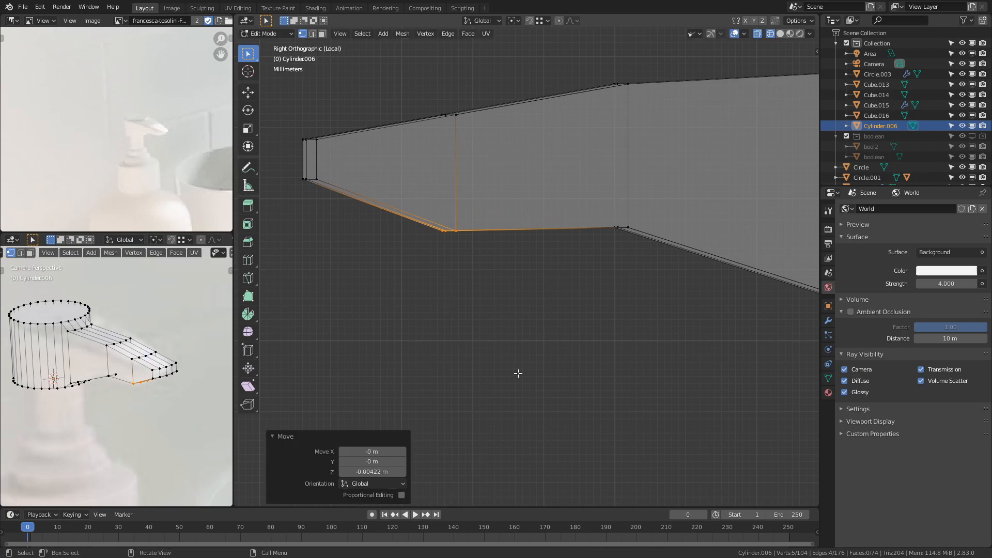
left_click(515, 372)
scroll(522, 371, "down", 9)
key("Tab")
middle_click_drag(401, 333, 525, 370)
middle_click_drag(393, 305, 541, 294)
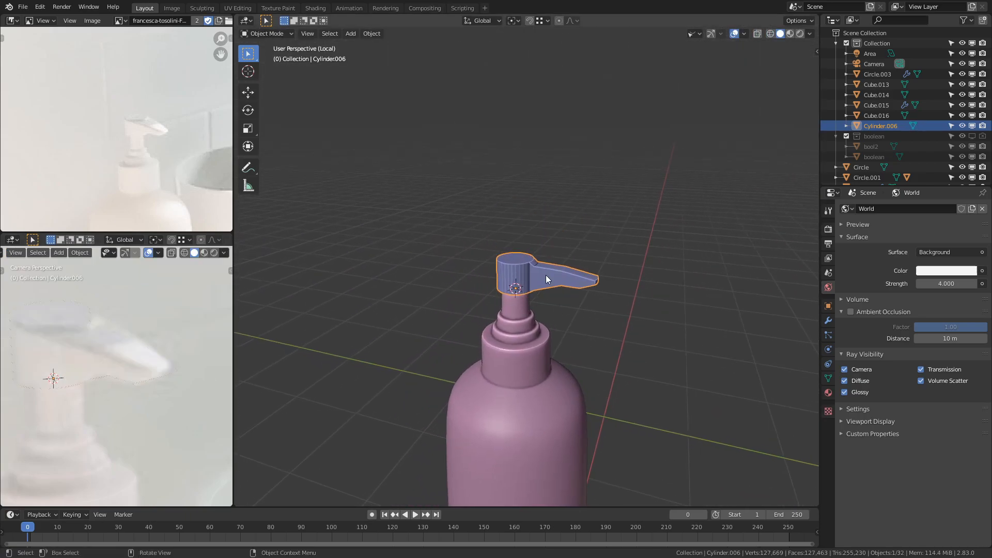
left_click(623, 324)
middle_click_drag(573, 283, 560, 318)
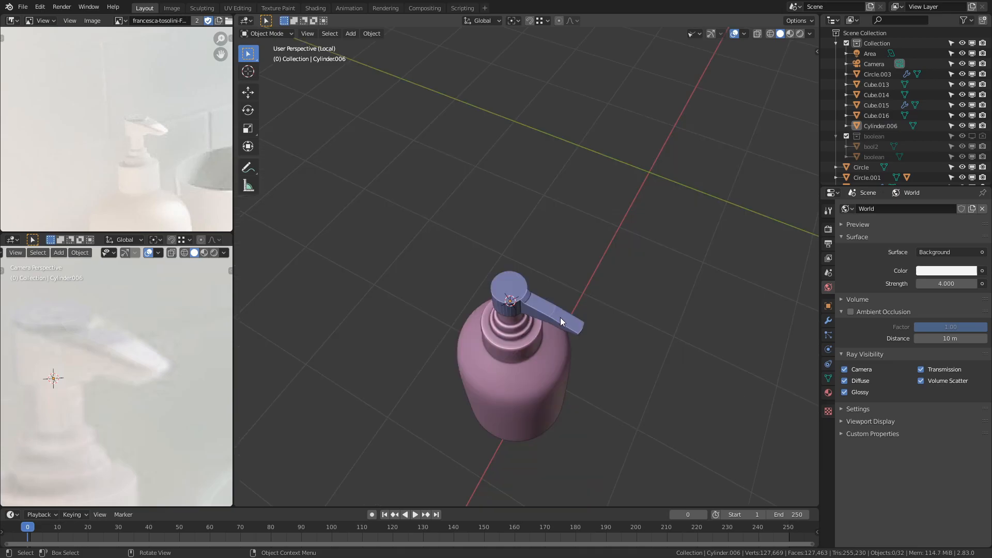
Step: In wireframe top view, widen the spout's middle joint to about 1.39 along X
left_click(560, 317)
key("KP_7")
scroll(522, 322, "up", 6)
key("Tab")
key("shift+z")
left_click_drag(416, 350, 537, 312)
key("s")
key("x")
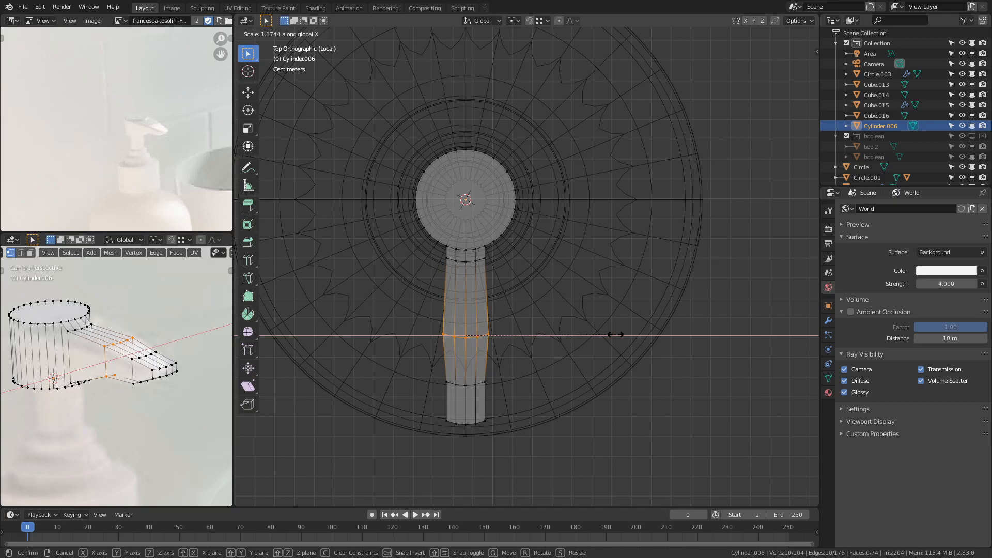
left_click(644, 342)
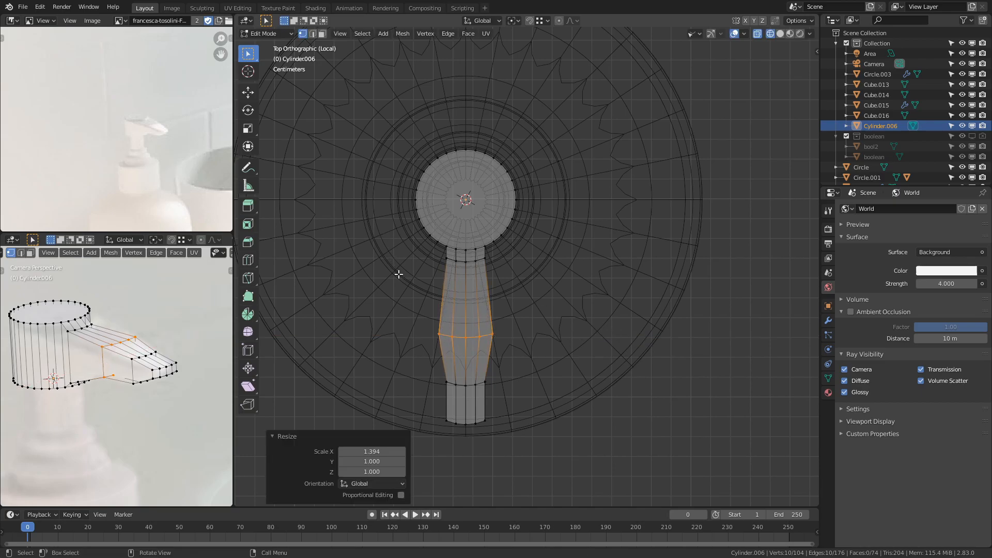
Step: Widen the spout's loop near the pump head to about 1.18 along X, and widen the vertices where it meets the head
left_click_drag(398, 273, 518, 253)
key("s")
key("x")
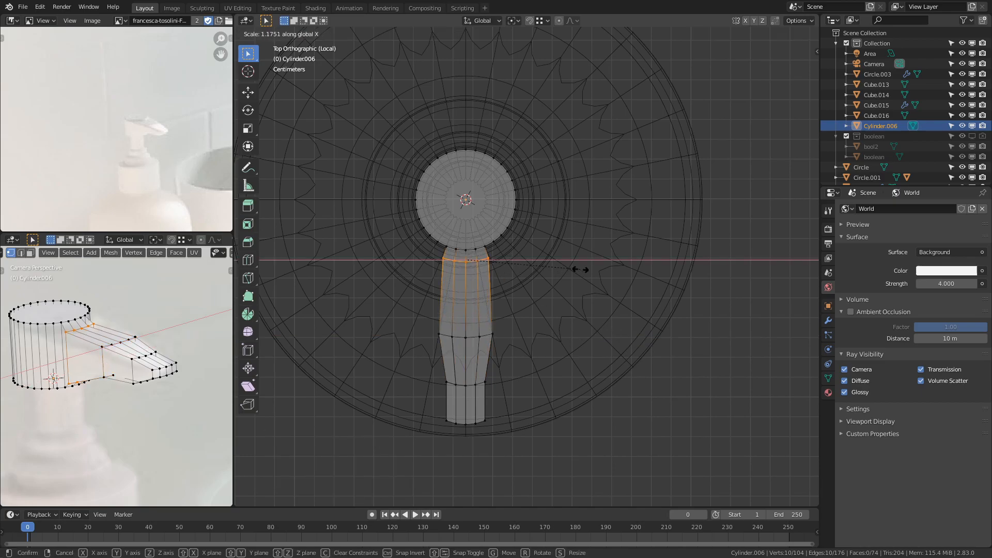
left_click(579, 269)
scroll(433, 241, "up", 4)
left_click_drag(447, 213, 447, 214)
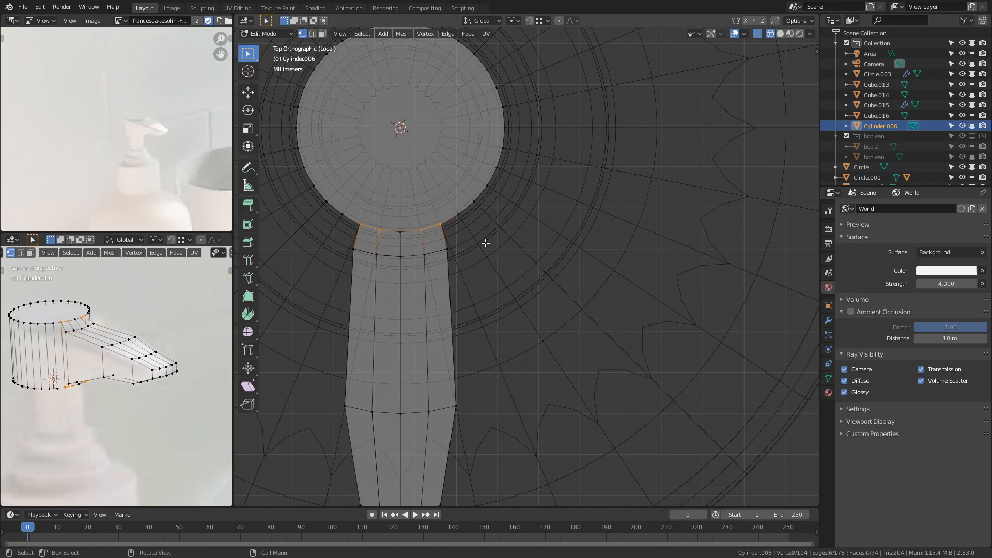
key("s")
key("x")
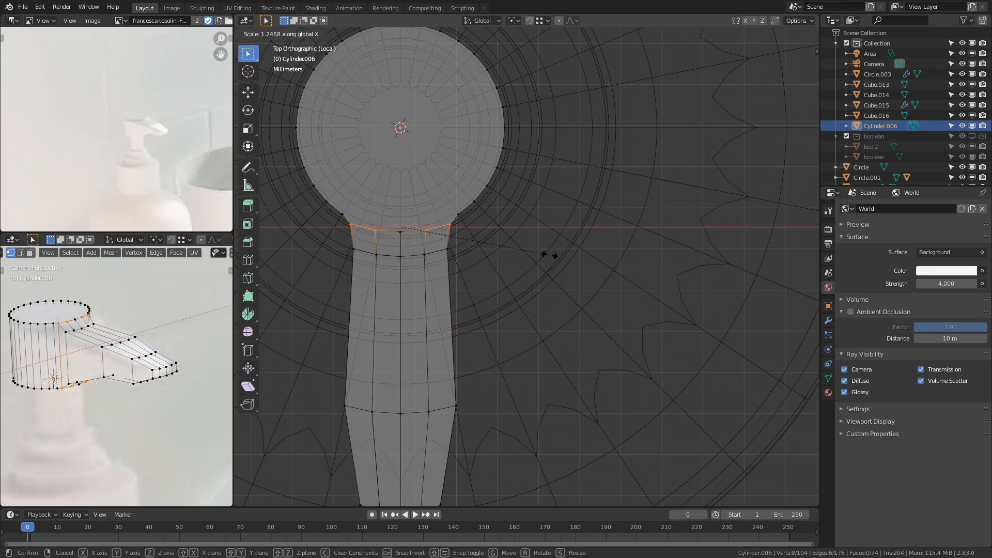
left_click(540, 259)
left_click(525, 265)
Step: Scale the spout's outer loop along X to smooth its taper and return to solid shading in object mode
middle_click_drag(372, 379, 397, 254, "shift")
left_click_drag(303, 408, 491, 345)
key("s")
key("x")
left_click(529, 377)
left_click(517, 379)
middle_click_drag(468, 383, 555, 298)
key("Tab")
key("shift+z")
left_click(615, 333)
middle_click_drag(616, 333, 596, 315)
Step: Shade the pump head smooth and enable Auto Smooth in its normals settings
left_click(438, 232)
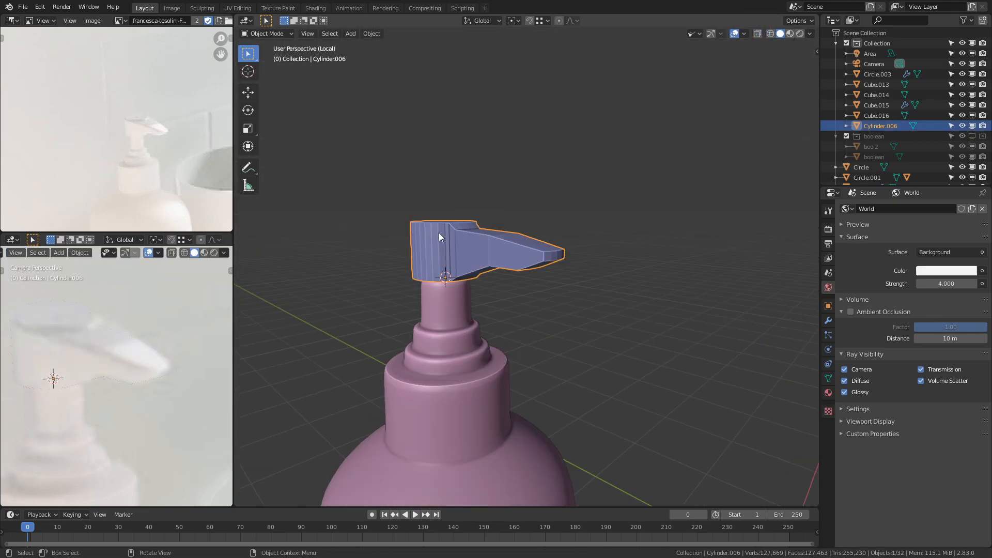
right_click(439, 232)
left_click(443, 231)
left_click(829, 379)
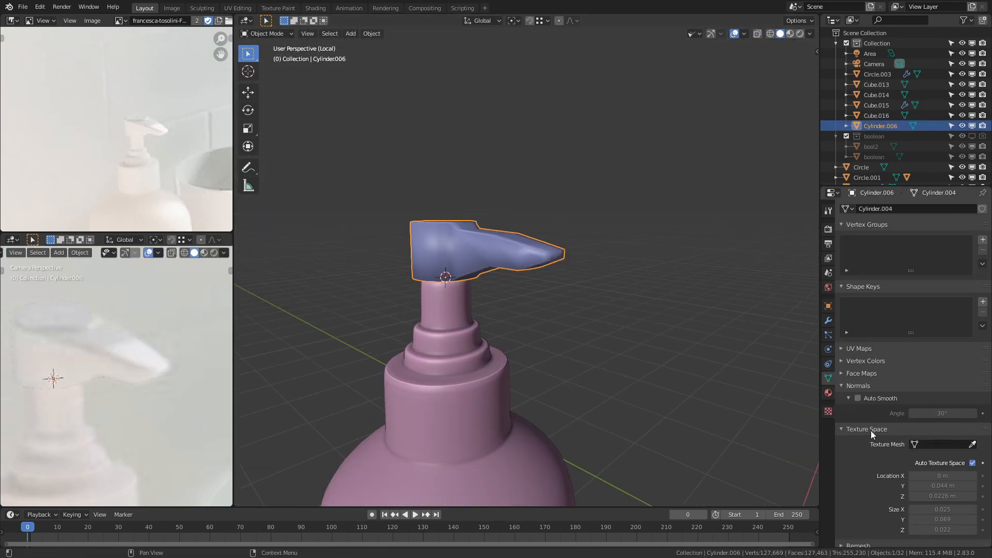
left_click(858, 398)
middle_click_drag(532, 310, 519, 228)
key("Tab")
key("Tab")
Step: Add a Bevel modifier to the pump head
left_click(829, 321)
key("q")
left_click(525, 296)
middle_click_drag(488, 261, 469, 274)
key("q")
key("Escape")
key("alt+a")
left_click(502, 236)
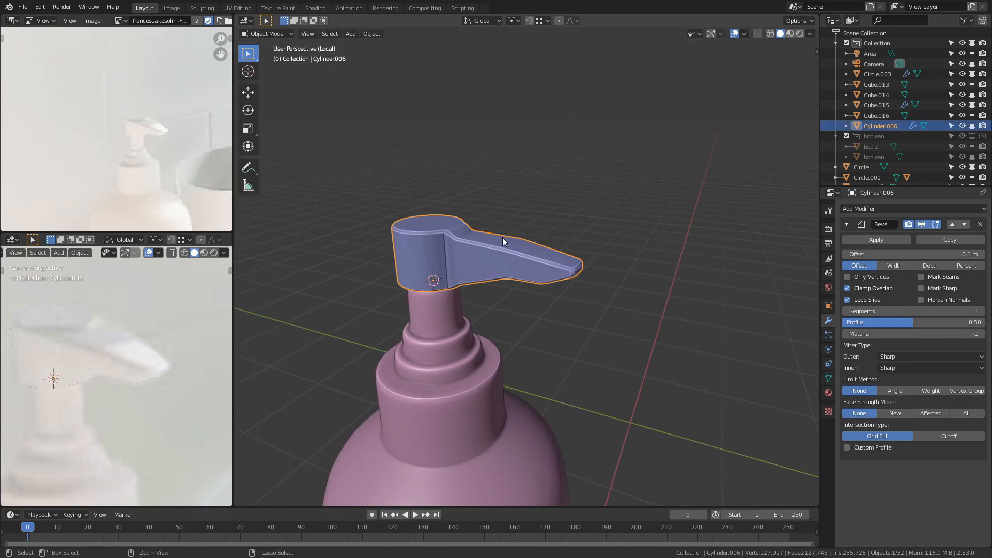
Step: Add a level 1 Subdivision Surface modifier to the pump head and shade it smooth
key("ctrl+1")
right_click(535, 268)
left_click(535, 268)
key("alt+a")
Step: Add a loop cut just below the pump head's top edge, slid to about 0.9, and another close to its bottom edge
key("Tab")
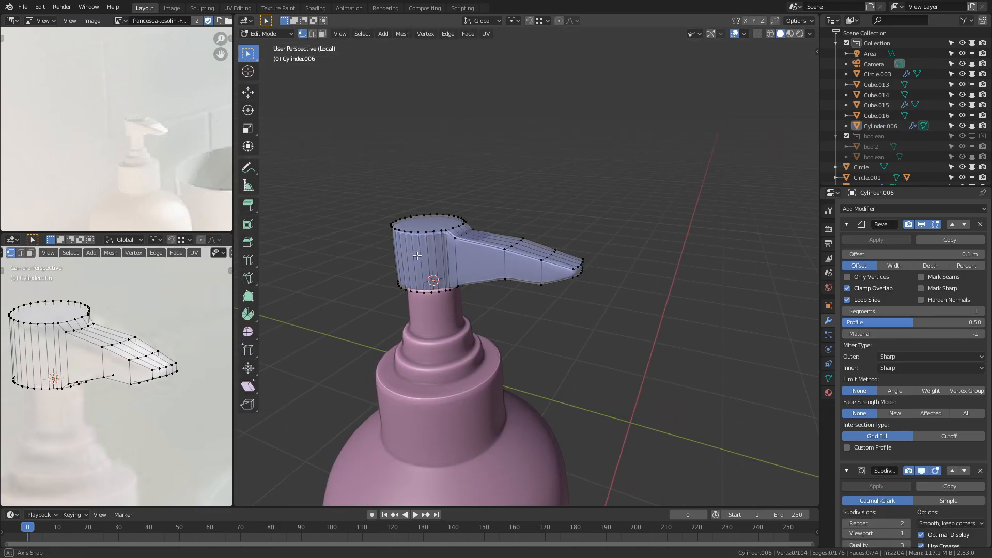
middle_click_drag(535, 176, 455, 223)
key("ctrl+r")
left_click(422, 239)
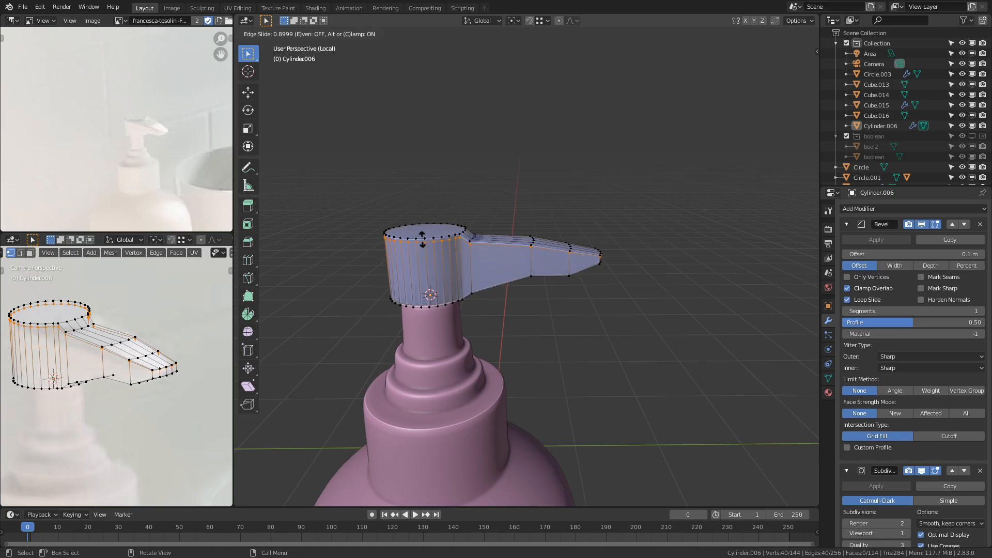
left_click(422, 239)
key("ctrl+r")
left_click(428, 297)
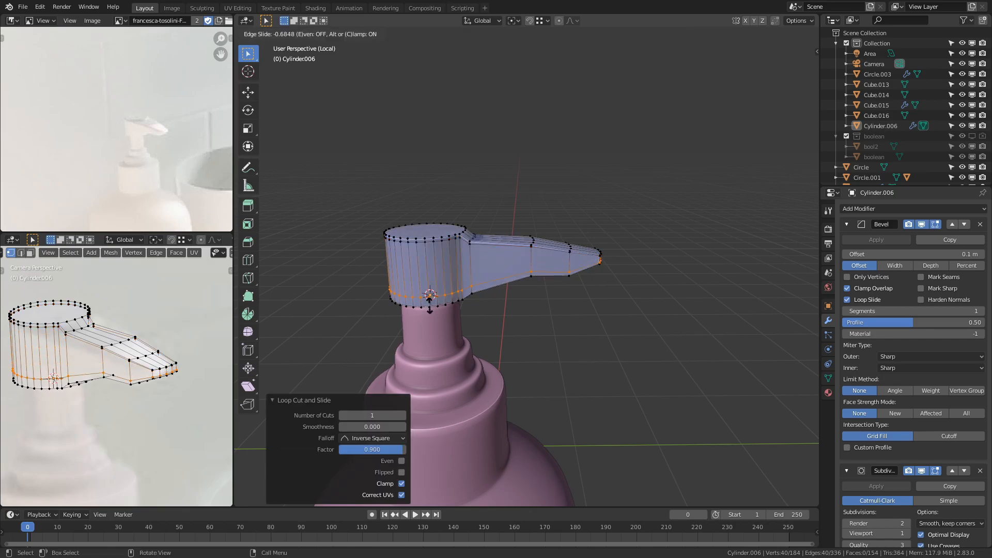
left_click(431, 304)
Step: Inset the top and bottom cap faces of the pump head
left_click(416, 280)
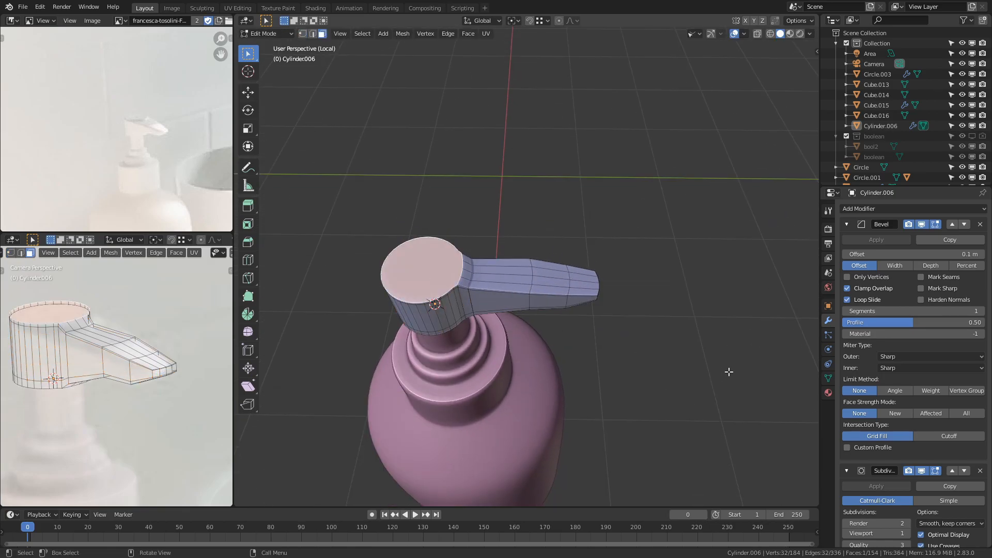
key("i")
left_click(708, 363)
key("Tab")
middle_click_drag(610, 391, 548, 282)
key("Tab")
left_click(423, 267)
key("i")
left_click(691, 374)
key("Tab")
Step: Set the limit method of the pump head's Bevel modifier to Angle
middle_click_drag(612, 312, 615, 372)
left_click(468, 268)
right_click(468, 268)
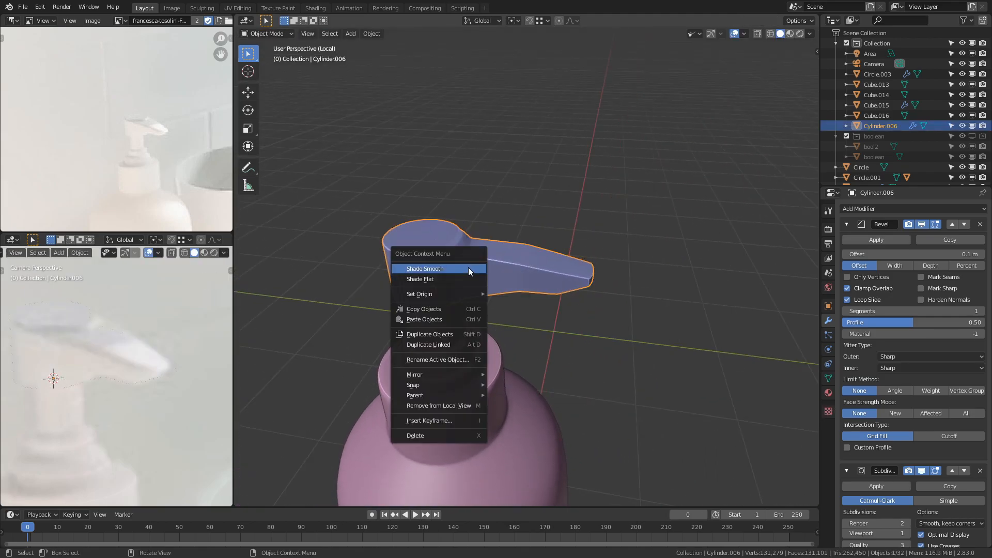
left_click(890, 391)
left_click(702, 363)
middle_click_drag(671, 359, 438, 219)
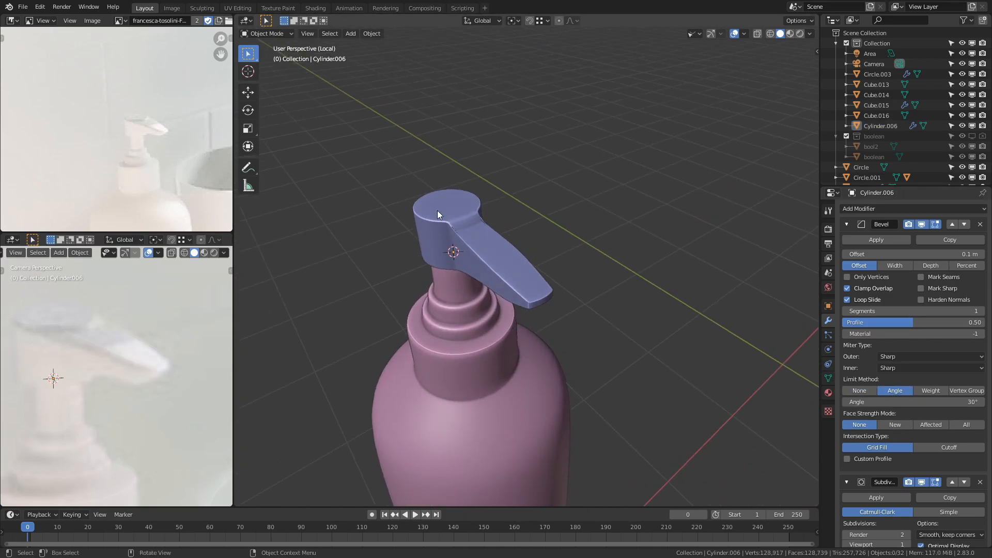
left_click(438, 219)
middle_click_drag(563, 264, 570, 277)
scroll(516, 260, "up", 3)
Step: Set the viewport's clip start to 0.01 m so the pump head can be viewed up close
key("Tab")
middle_click_drag(521, 249, 526, 214)
scroll(699, 238, "up", 1)
scroll(527, 214, "up", 1)
key("n")
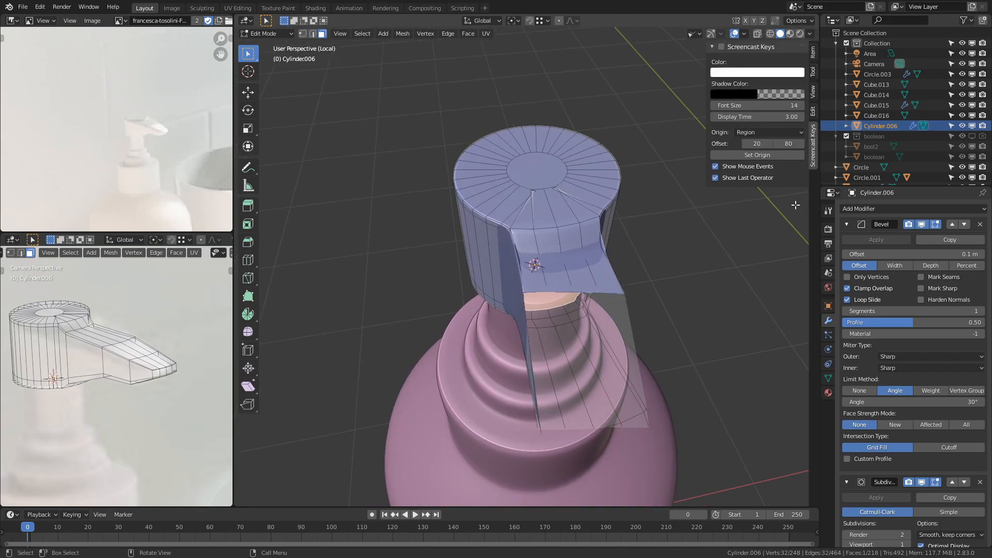
left_click(815, 111)
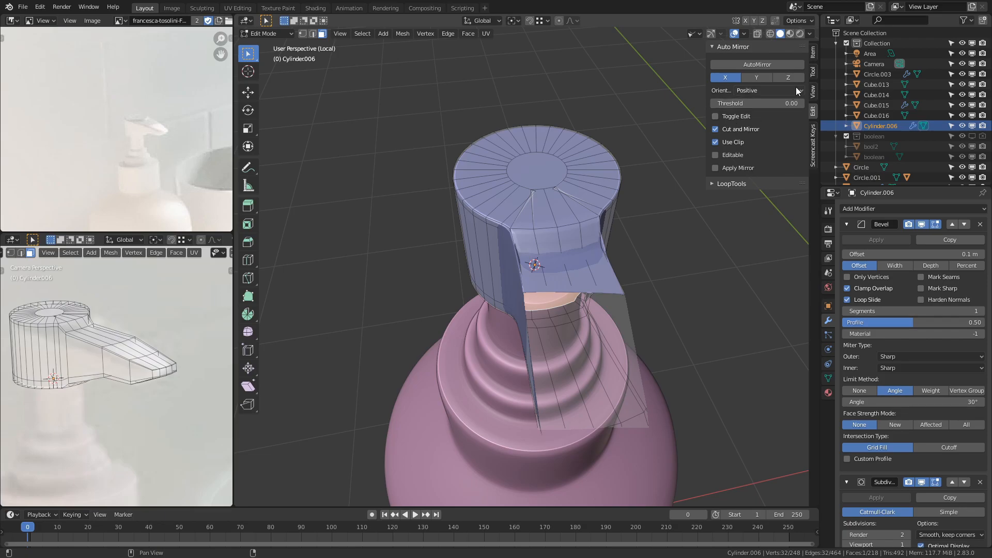
left_click(813, 70)
left_click(814, 100)
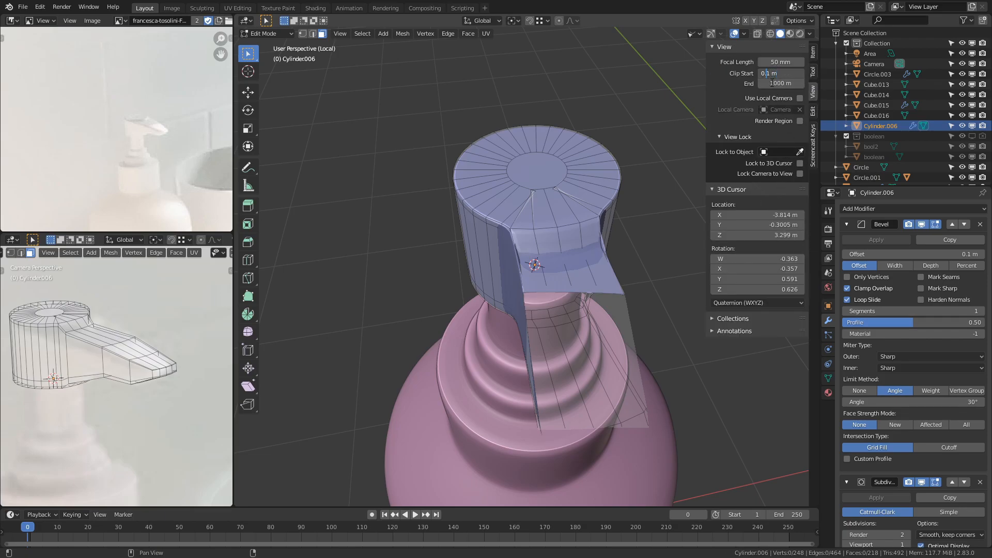
type("0")
key("Return")
Step: Add supporting loop cuts on both sides of the spout's junction with the pump head to tighten the corner
middle_click_drag(490, 204, 567, 282)
key("ctrl+r")
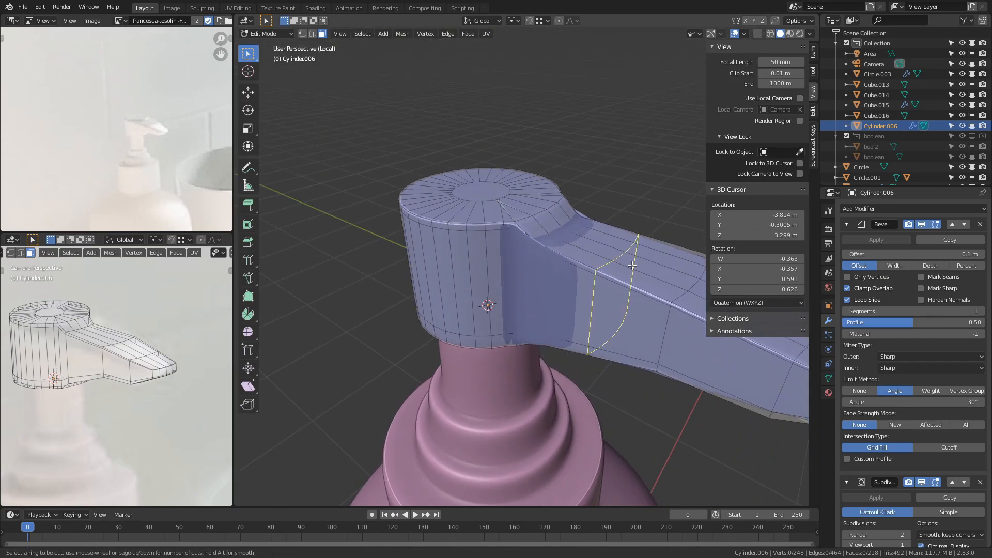
left_click(634, 265)
left_click(568, 240)
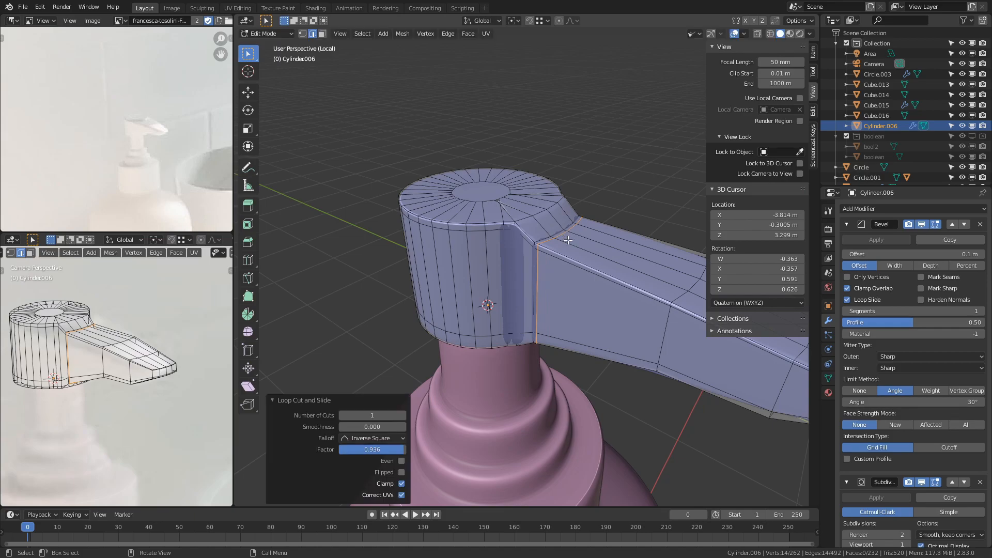
left_click(523, 232)
left_click(535, 236)
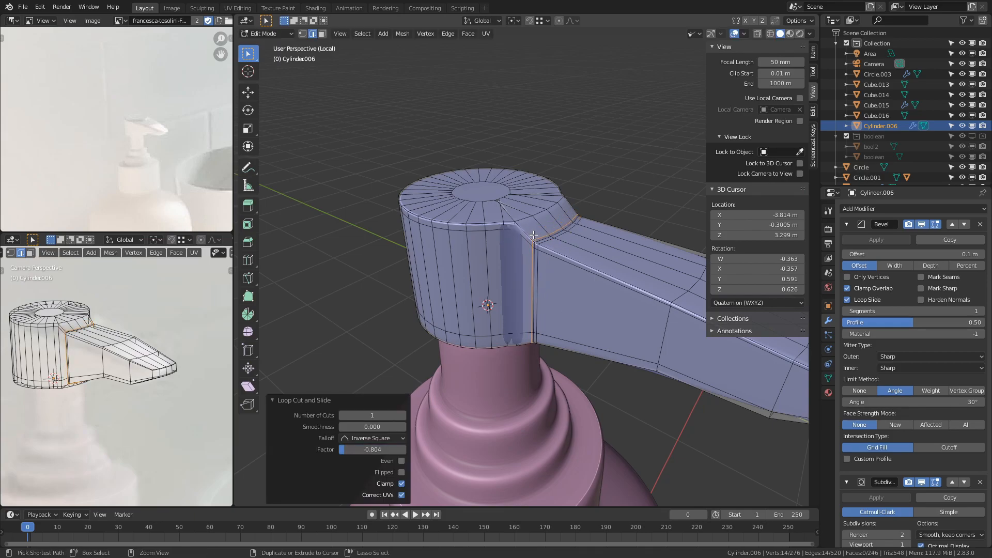
left_click(524, 231)
left_click(523, 231)
key("Tab")
key("Tab")
key("Tab")
Step: Leave the dispenser's local view and look at the whole bathroom through the camera
left_click(603, 185)
middle_click_drag(606, 179, 499, 285)
scroll(559, 289, "down", 2)
scroll(557, 292, "down", 3)
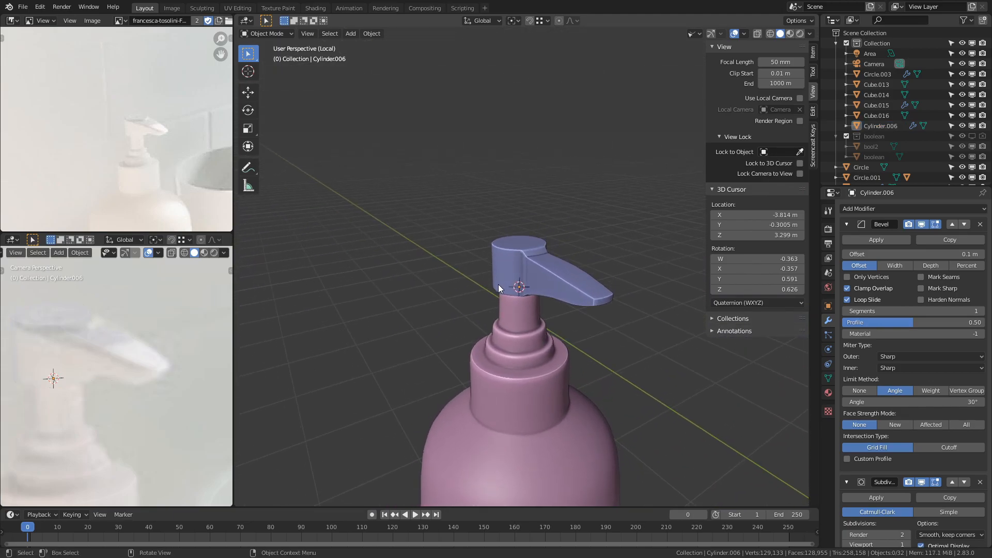
scroll(539, 204, "down", 3)
middle_click_drag(539, 204, 588, 193)
key("KP_Divide")
scroll(527, 320, "down", 5)
key("KP_0")
key("z")
key("z")
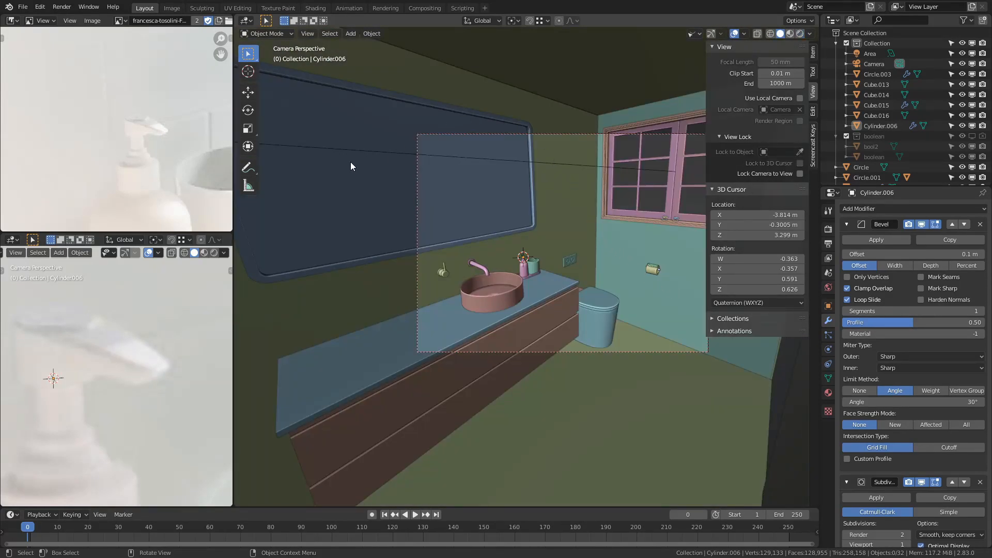
Step: Place the 3D cursor on the wall above the window and add a cylinder there
scroll(184, 410, "down", 5)
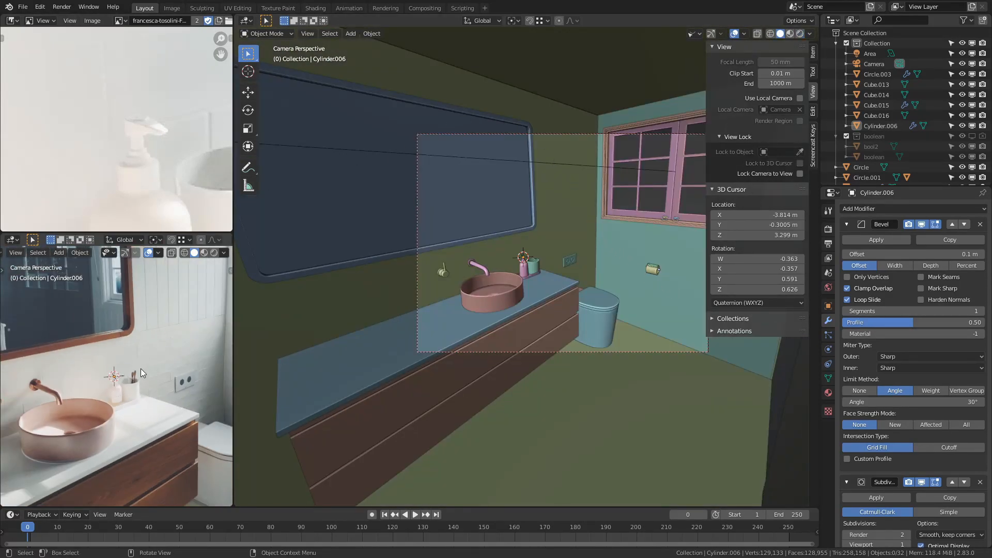
scroll(82, 389, "down", 3)
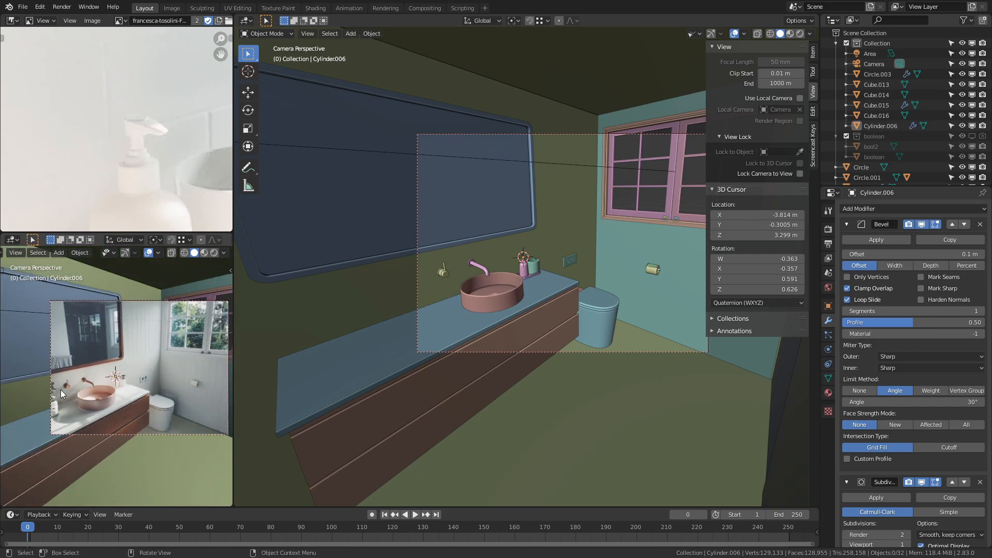
scroll(58, 393, "up", 6)
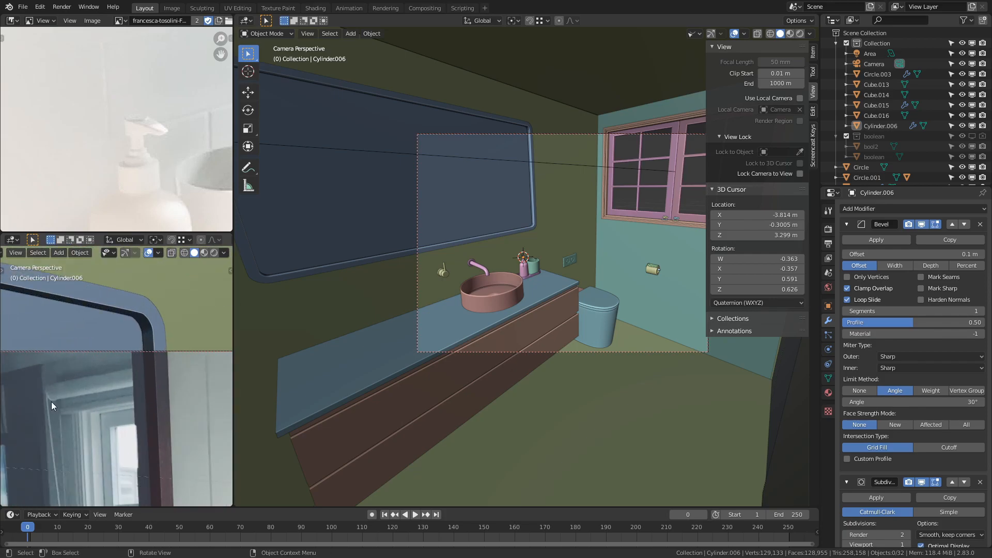
middle_click_drag(588, 183, 379, 321, "shift")
scroll(387, 315, "up", 2)
right_click(430, 238, "shift")
key("shift+a")
mouse_move(442, 241)
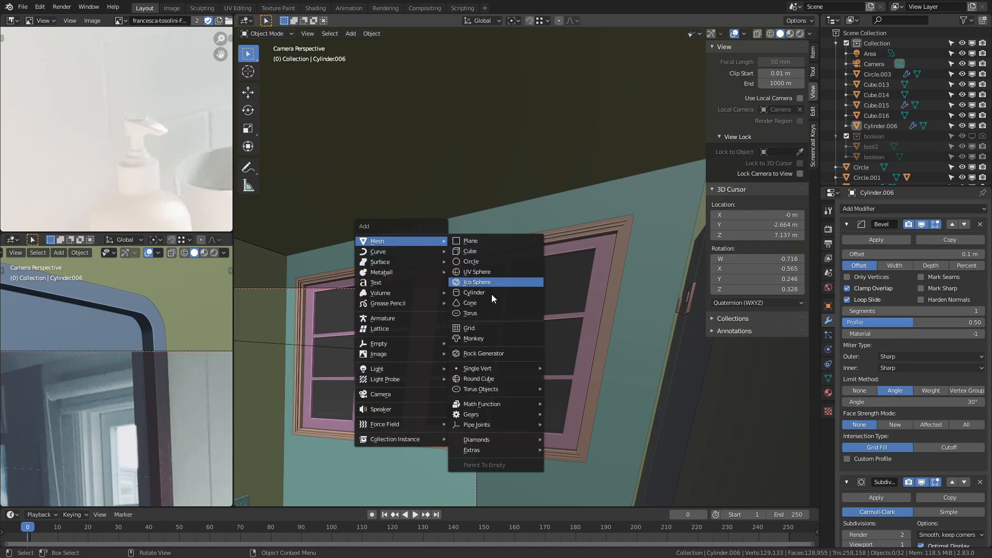
left_click(503, 296)
Step: In edit mode, shrink the cylinder to a thin size and move it about 0.27 m along negative X, away from the wall
key("Tab")
key("s")
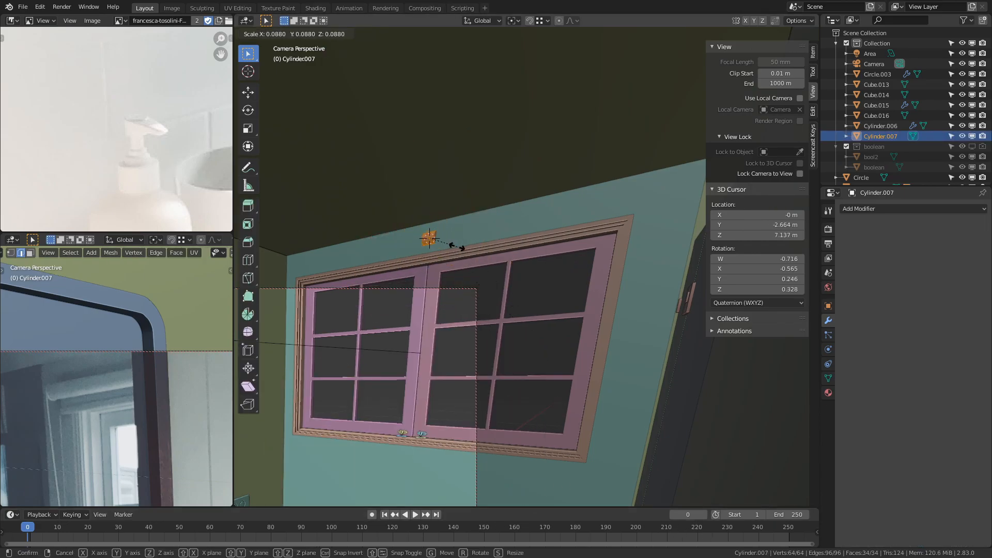
left_click(459, 253)
key("g")
key("x")
left_click(457, 269)
Step: Stretch the cylinder along Y into a rod spanning the window's full width and return to object mode
key("s")
key("z")
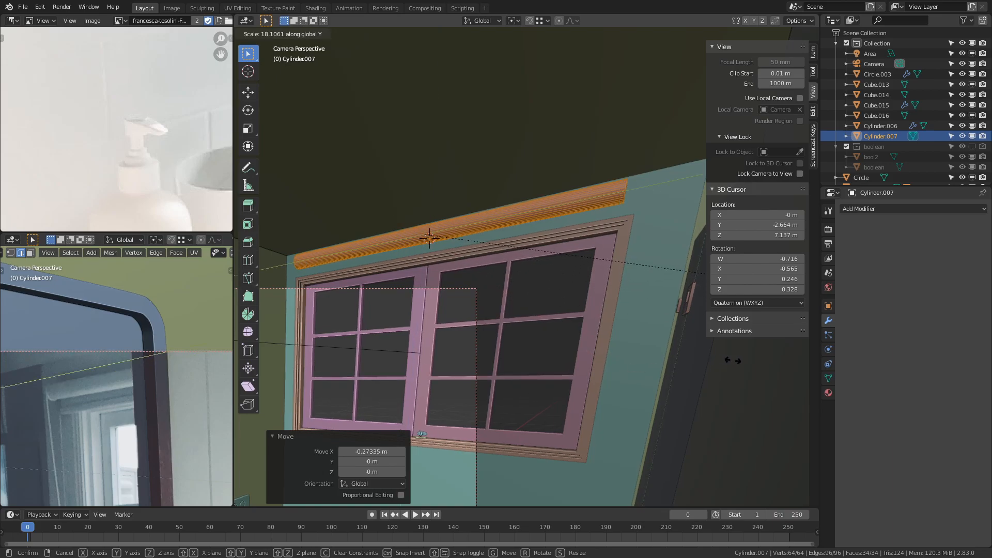
right_click(263, 379)
key("Tab")
middle_click_drag(342, 361, 541, 237, "shift")
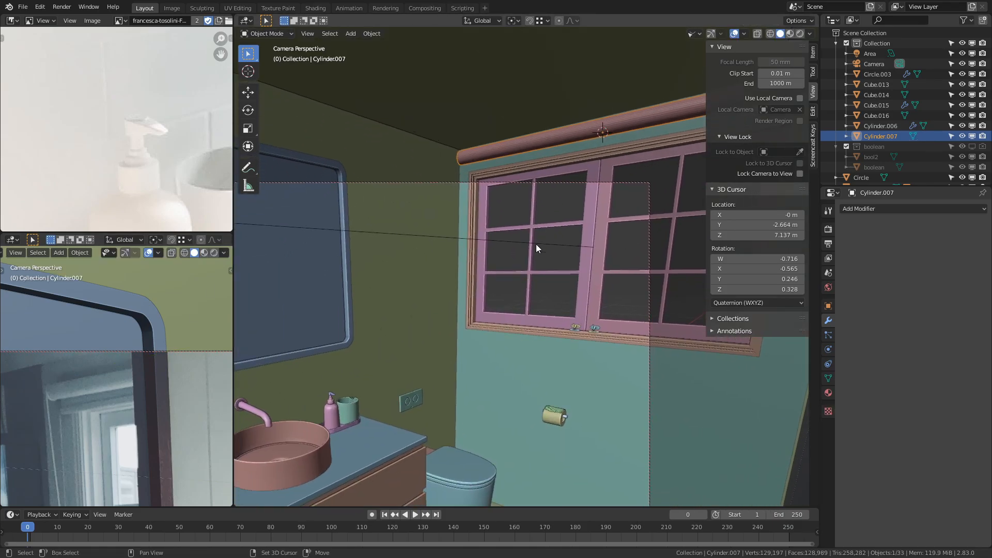
Step: Switch the small camera viewport to rendered shading and return the main viewport to solid shading after a render preview
key("z")
left_click(374, 249)
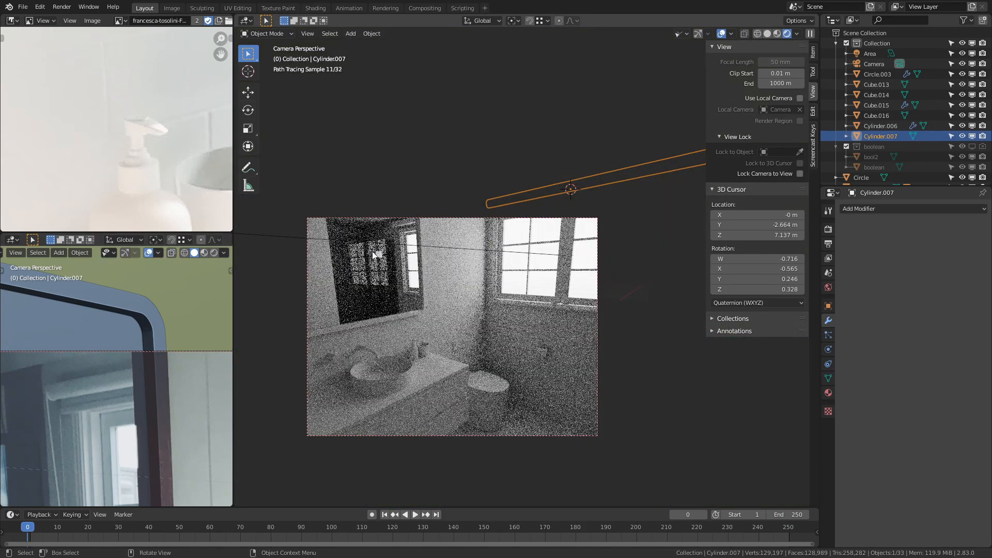
key("z")
left_click(87, 342)
key("z")
left_click(517, 320)
Step: Assign the existing black material to the rod above the window and open its mesh for editing
left_click(829, 393)
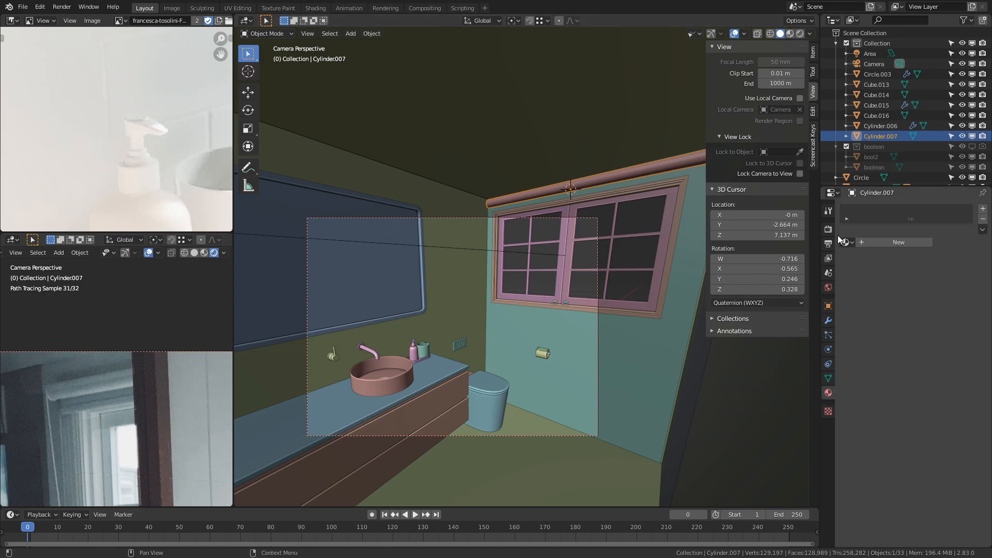
left_click(846, 243)
left_click(859, 257)
key("Tab")
key("KP_Decimal")
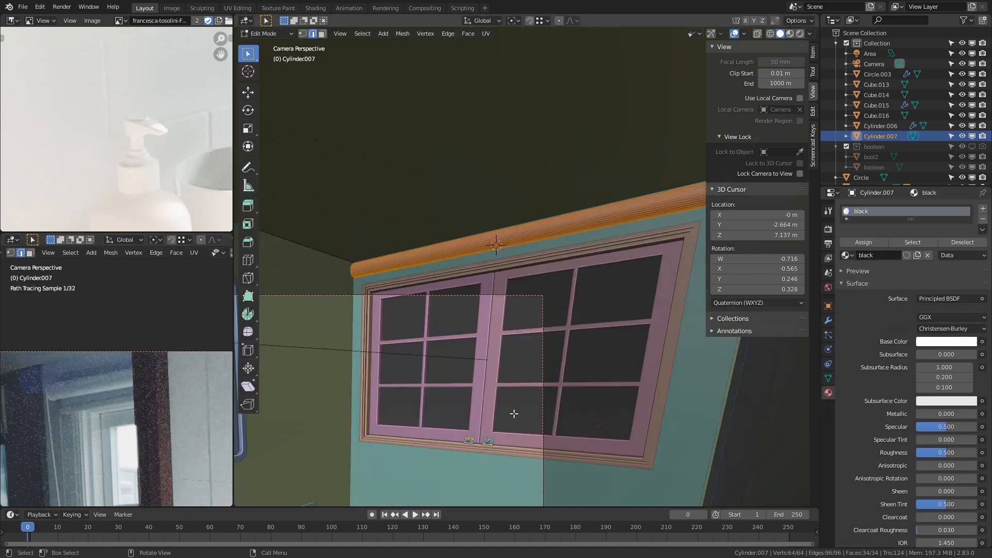
Step: Scale the rod's mesh uniformly to about 0.71 and move it about 0.3 m along negative Y above the window
key("s")
key("x")
left_click(515, 396)
key("s")
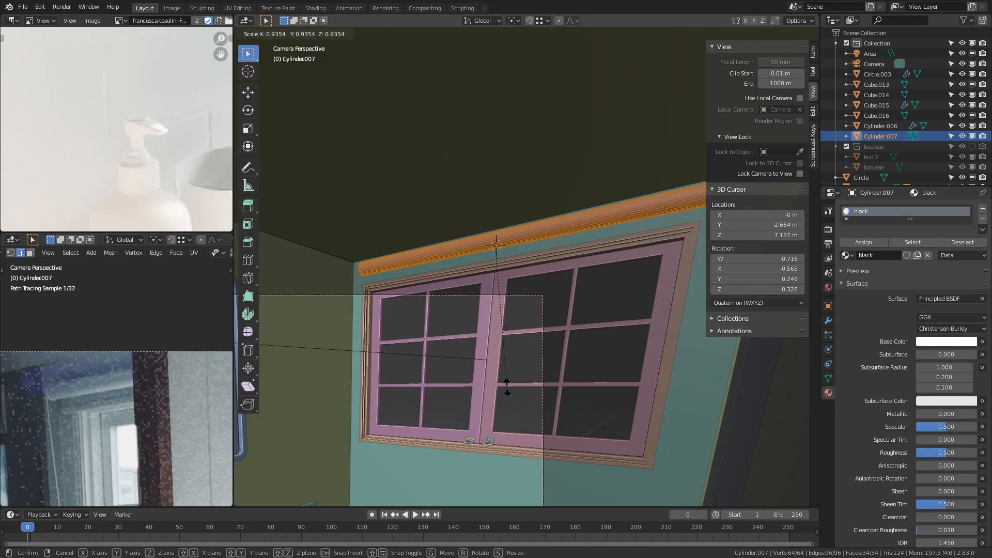
left_click(507, 353)
key("g")
key("y")
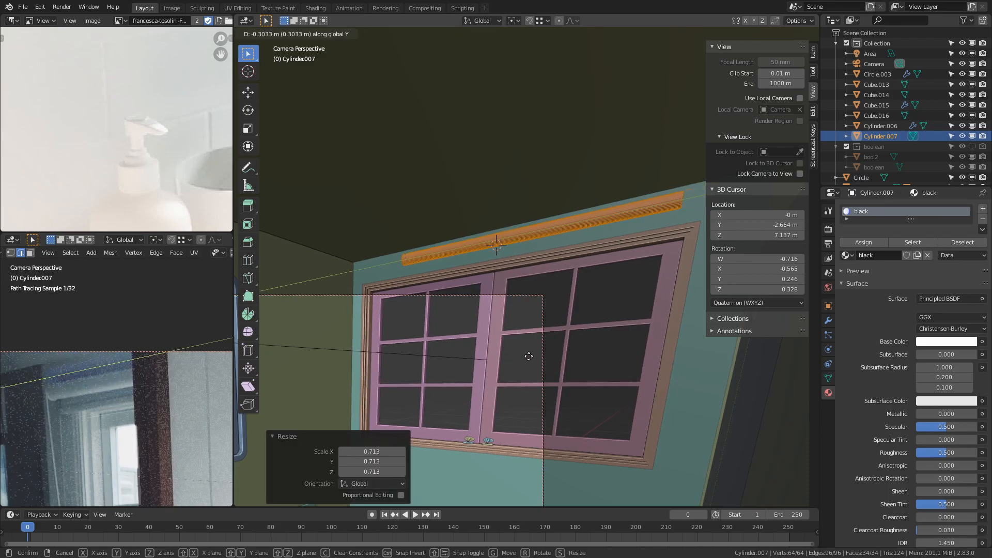
left_click(531, 357)
key("g")
key("z")
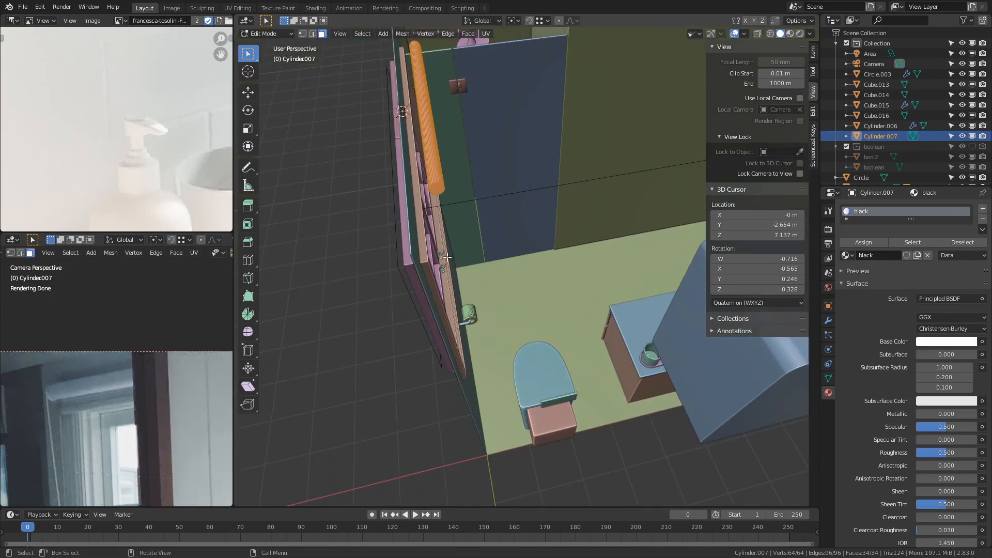
Step: Lengthen the rod by moving its end face about 1 m along Y, and return to object mode
scroll(412, 220, "up", 3)
left_click(351, 141)
scroll(357, 160, "down", 3)
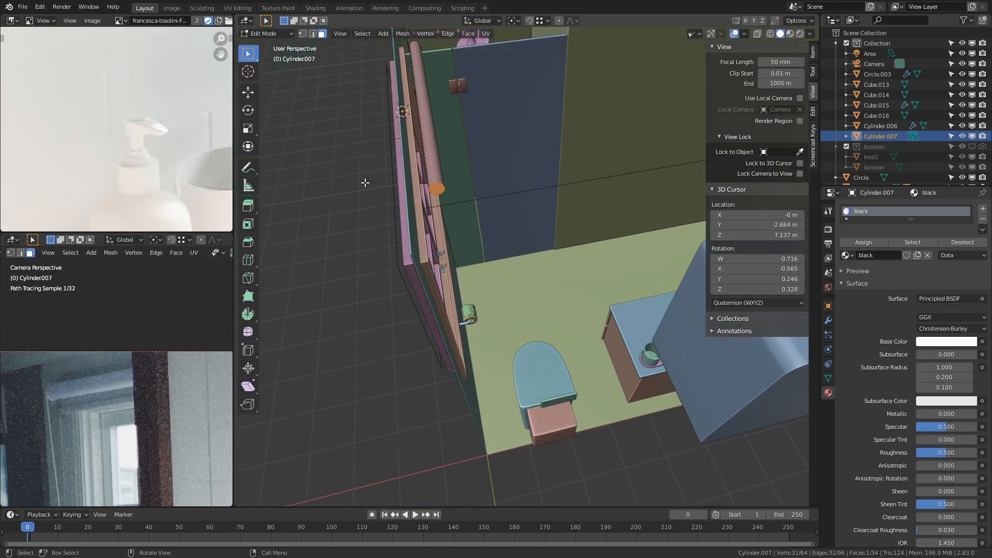
middle_click_drag(362, 172, 625, 339)
key("g")
key("y")
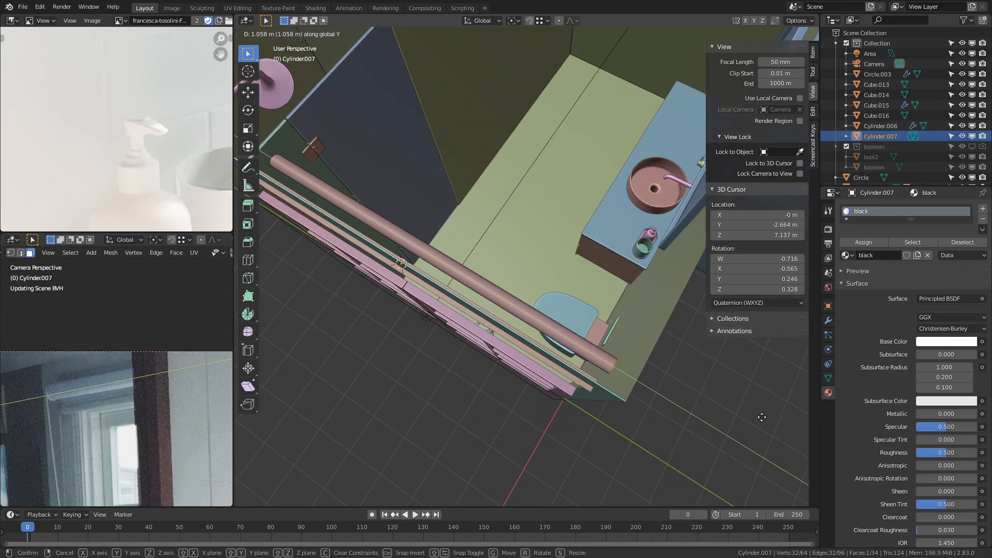
left_click(746, 406)
key("Tab")
Step: Place the 3D cursor at the rod's end near the shower, add a Bezier curve there and rotate it 95° about Z
middle_click_drag(588, 275, 438, 311)
scroll(436, 307, "up", 8)
right_click(515, 202, "shift")
key("shift+a")
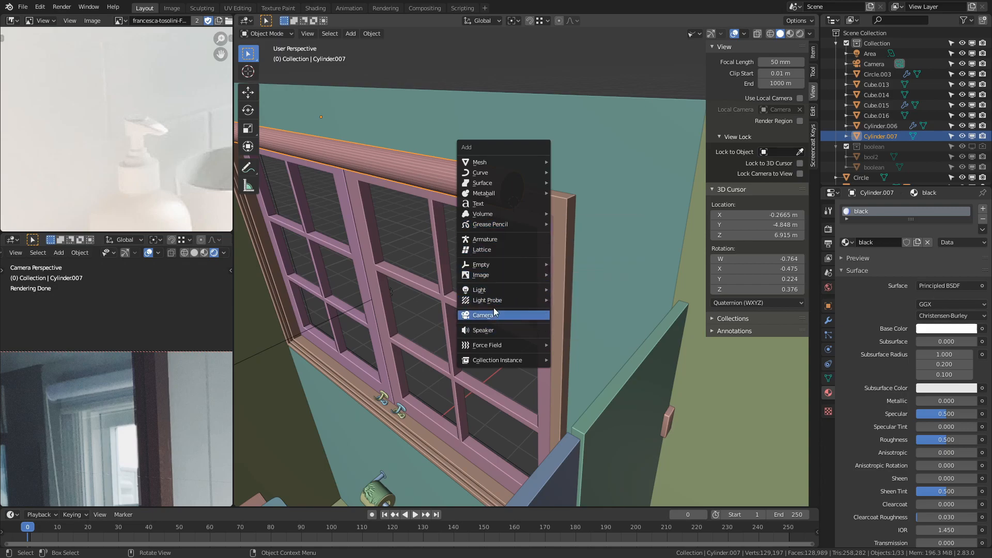
mouse_move(516, 172)
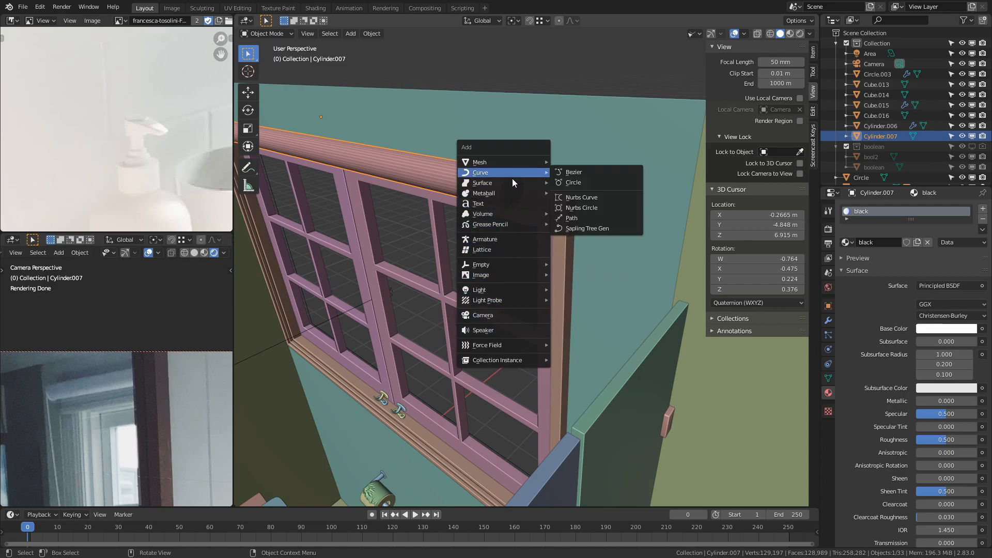
left_click(571, 173)
middle_click_drag(570, 178, 470, 310)
key("r")
key("z")
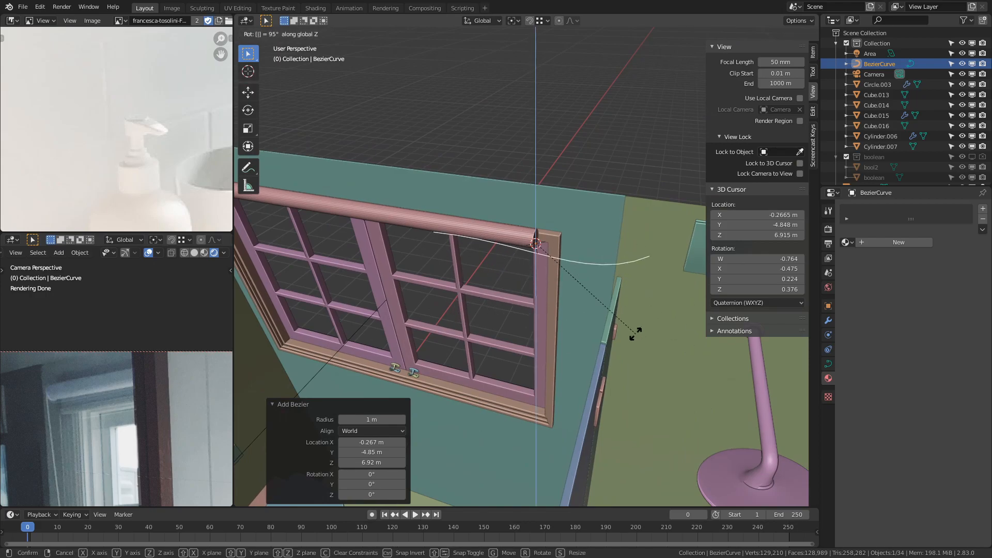
key("Return")
Step: Raise the curve about 0.1 m along Z and flatten its points into a straight line by scaling them to 0 along X
middle_click_drag(675, 281, 507, 246)
key("g")
key("z")
left_click(614, 274)
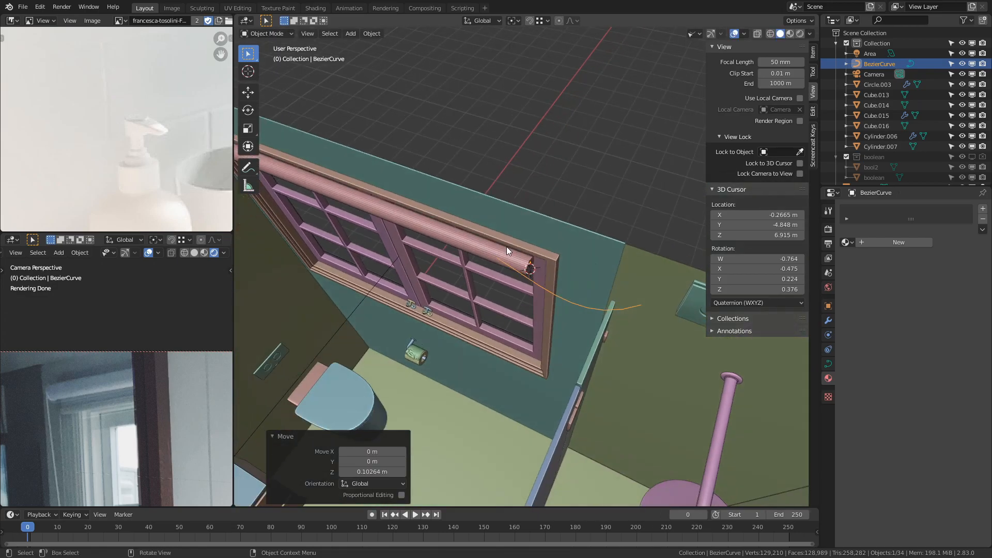
key("KP_7")
key("Tab")
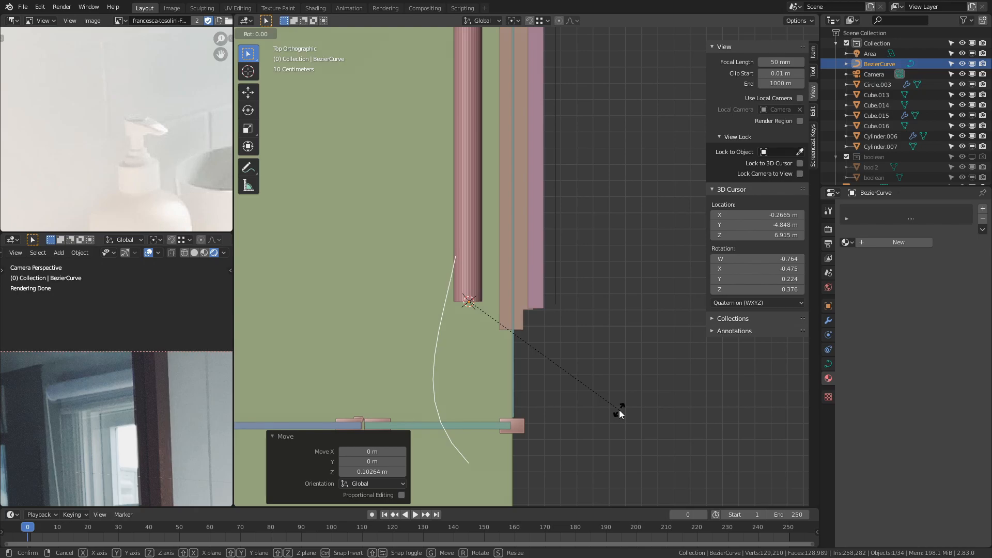
scroll(615, 415, "down", 4)
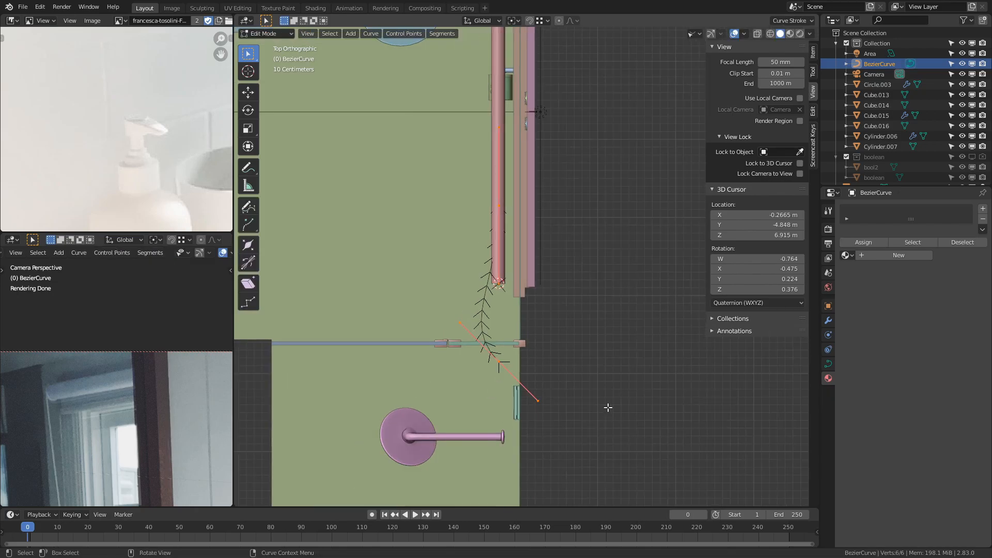
key("s")
key("y")
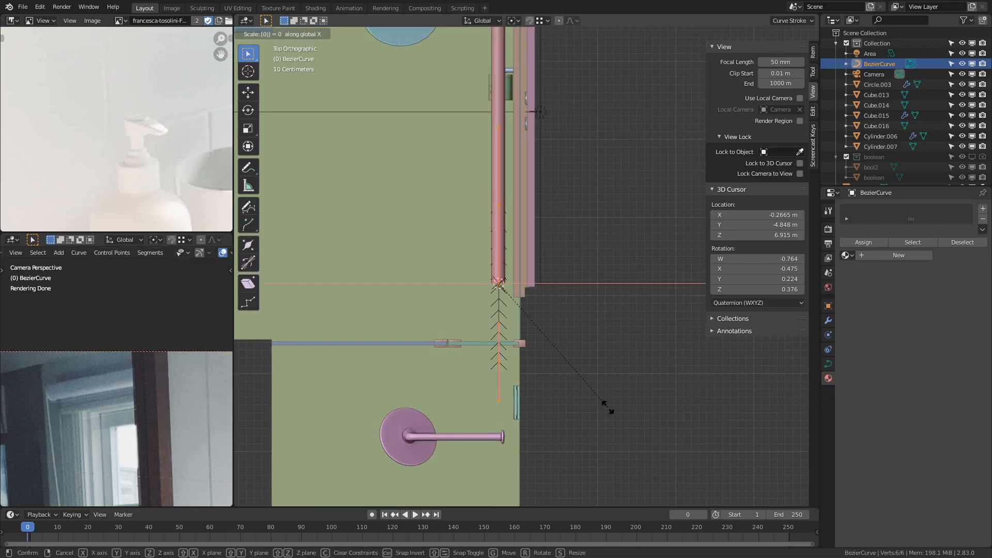
key("Return")
Step: Shrink the handles of the curve's control point nearest the rod and move it along Y to the rod's end
left_click_drag(435, 285, 545, 176)
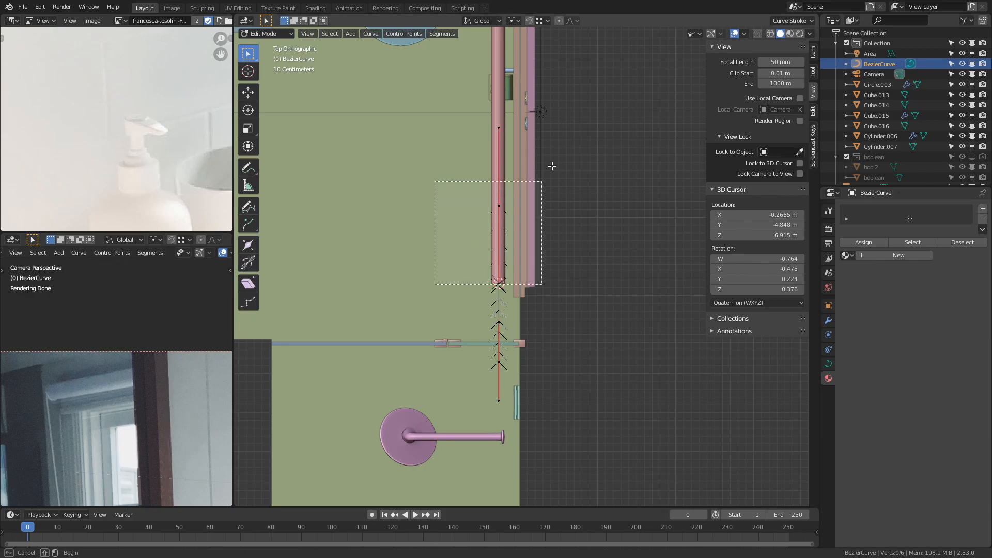
key("s")
left_click(514, 243)
key("g")
key("y")
left_click(524, 294)
left_click(524, 294)
middle_click_drag(509, 359, 609, 284)
left_click_drag(608, 283, 623, 261)
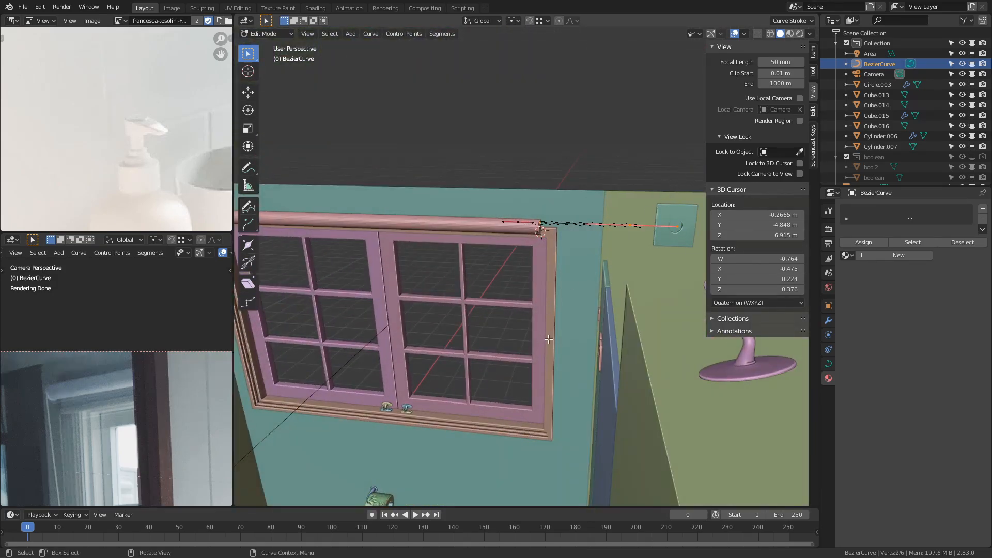
Step: Rotate the control point at the rod's end about 85° and shift it along negative Y to meet the rod's end
middle_click_drag(546, 339, 572, 293, "shift")
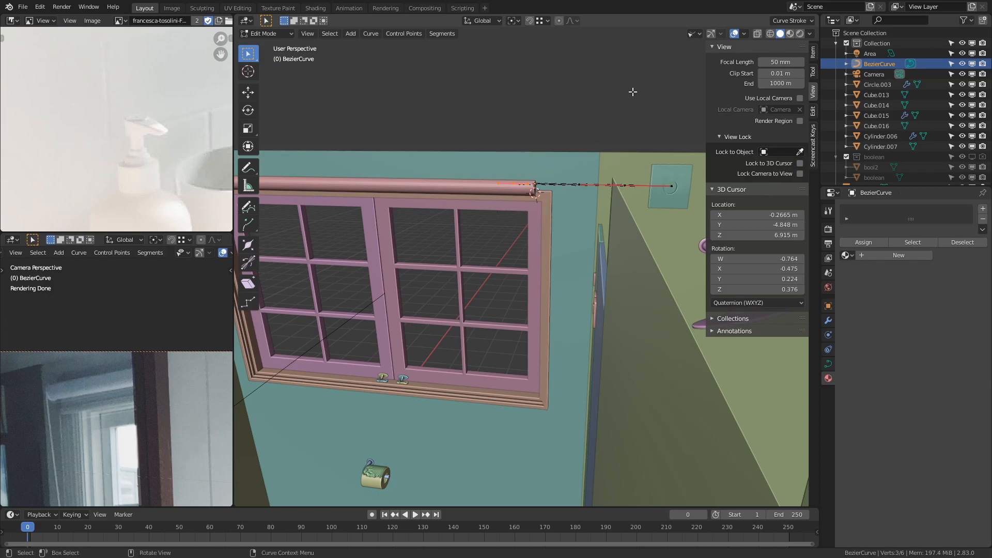
middle_click_drag(631, 93, 591, 125)
key("r")
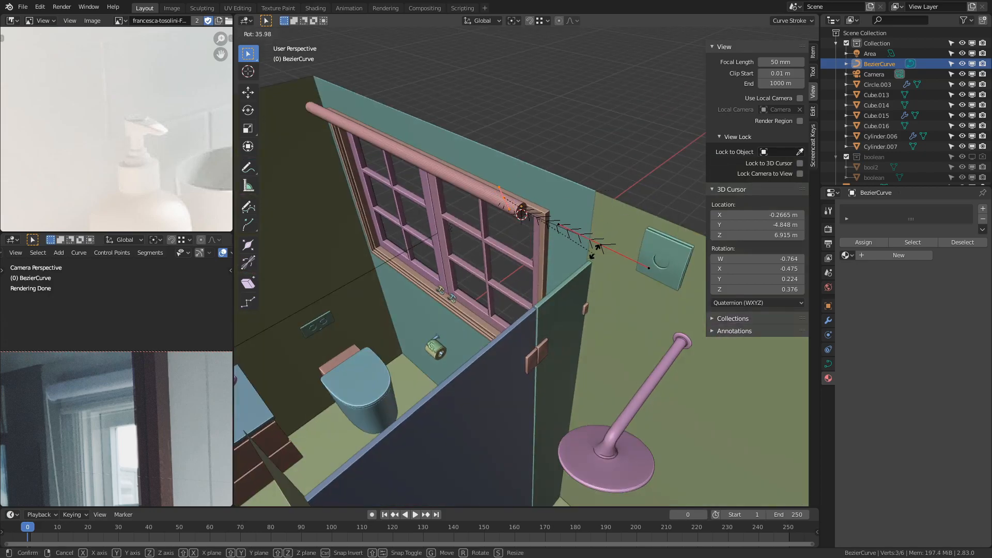
left_click(543, 249)
scroll(533, 227, "up", 5)
key("g")
key("y")
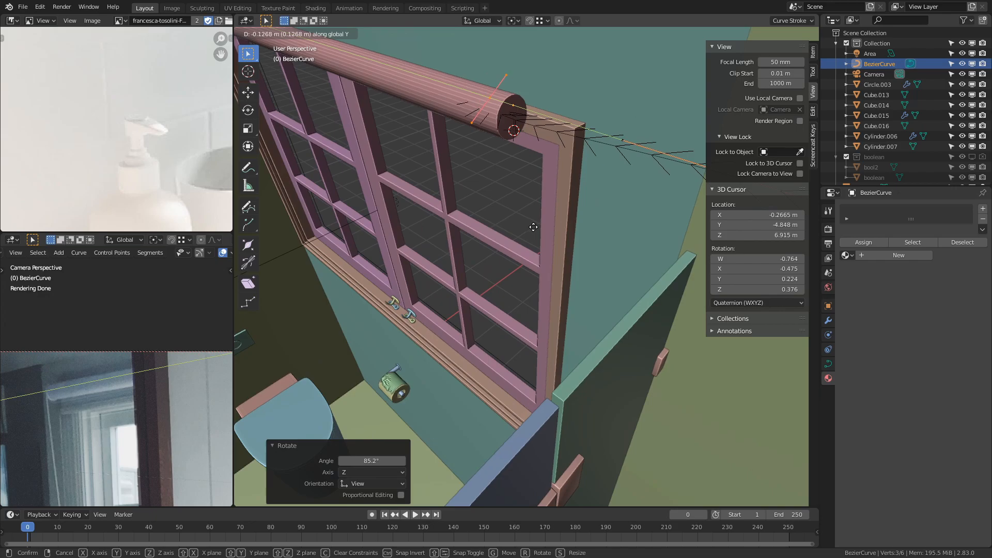
left_click(550, 236)
Step: Select the curve's far control point, reposition it in top view beside the rod and rotate it about 82°
scroll(573, 287, "down", 6)
left_click_drag(525, 293, 654, 225)
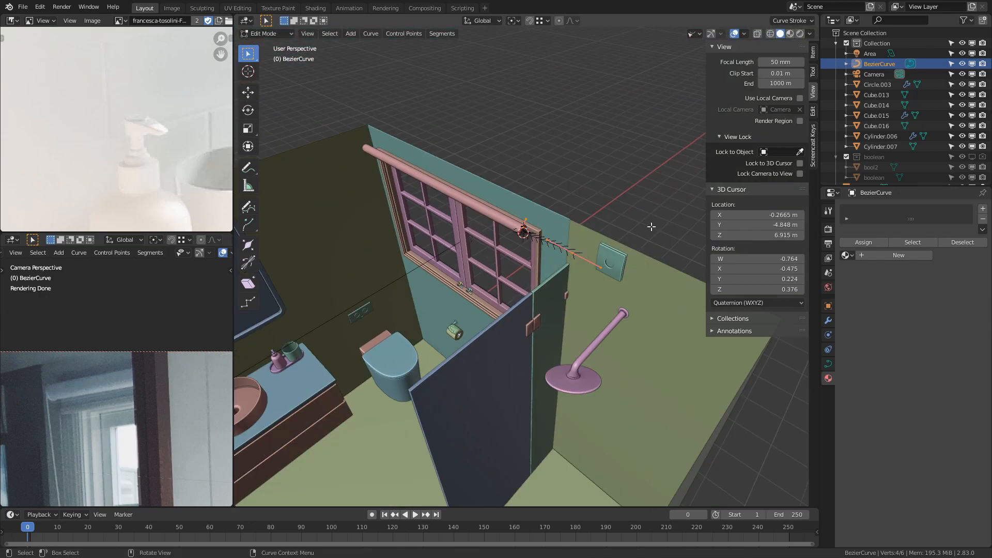
left_click_drag(539, 287, 649, 242)
middle_click_drag(650, 248, 669, 290)
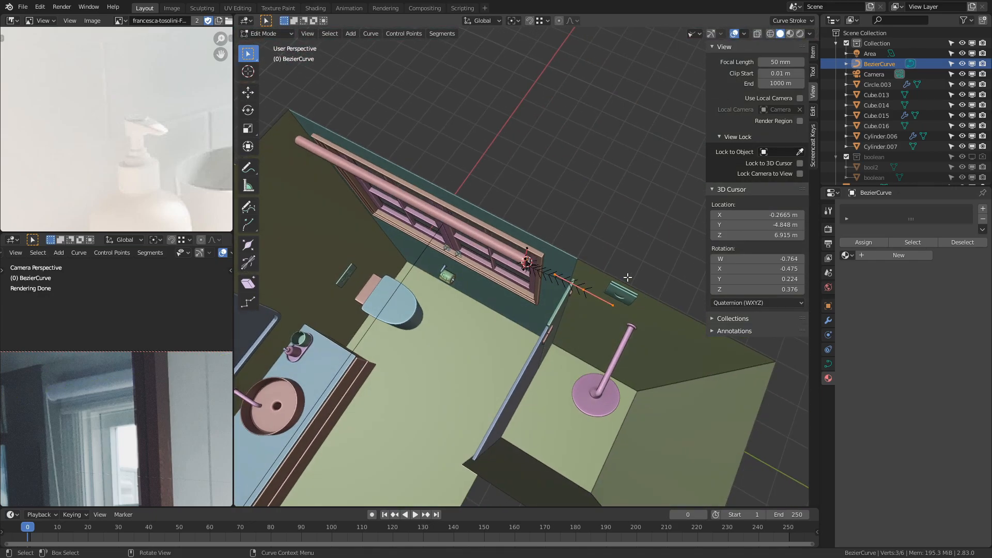
key("KP_7")
key("g")
left_click(564, 249)
key("r")
left_click(542, 429)
Step: Lower the curve's far control point about 2.49 m along Z and rotate it about 118° so the curve hangs down
middle_click_drag(538, 424, 603, 291)
key("g")
key("z")
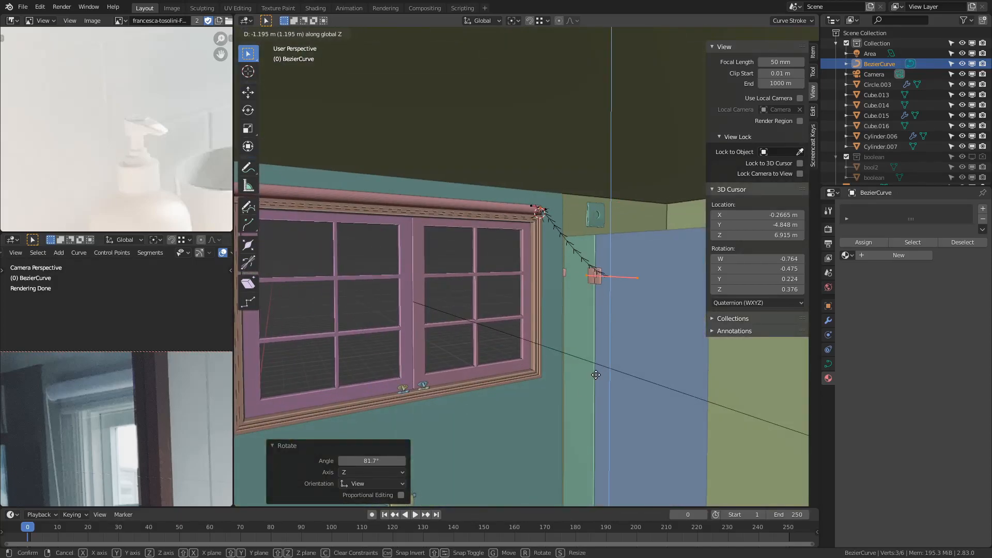
left_click(566, 442)
middle_click_drag(617, 217, 724, 408)
key("r")
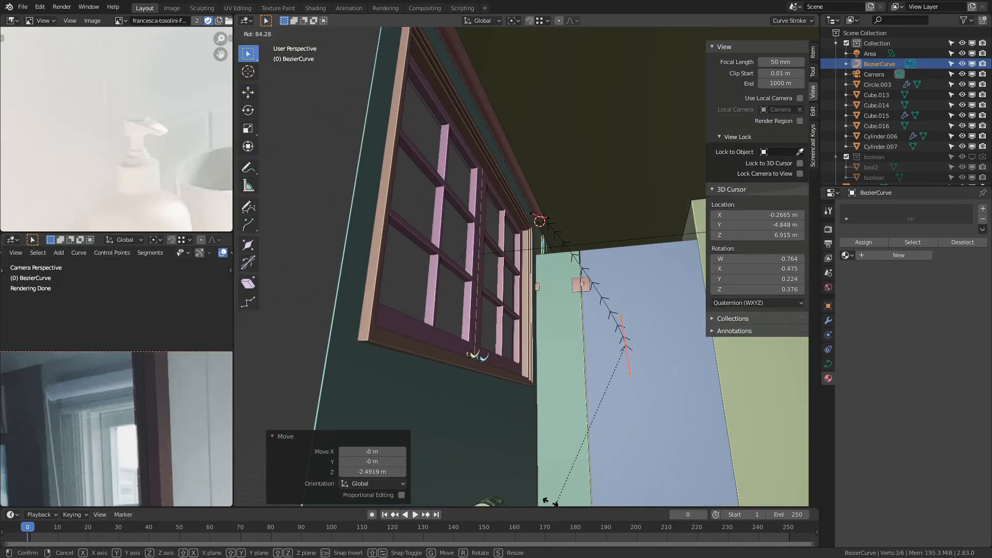
left_click(484, 437)
Step: Shift the curve's lower control point about 1.63 m along X, and raise it about 0.43 m beside the window frame
middle_click_drag(484, 437, 718, 336)
key("g")
key("y")
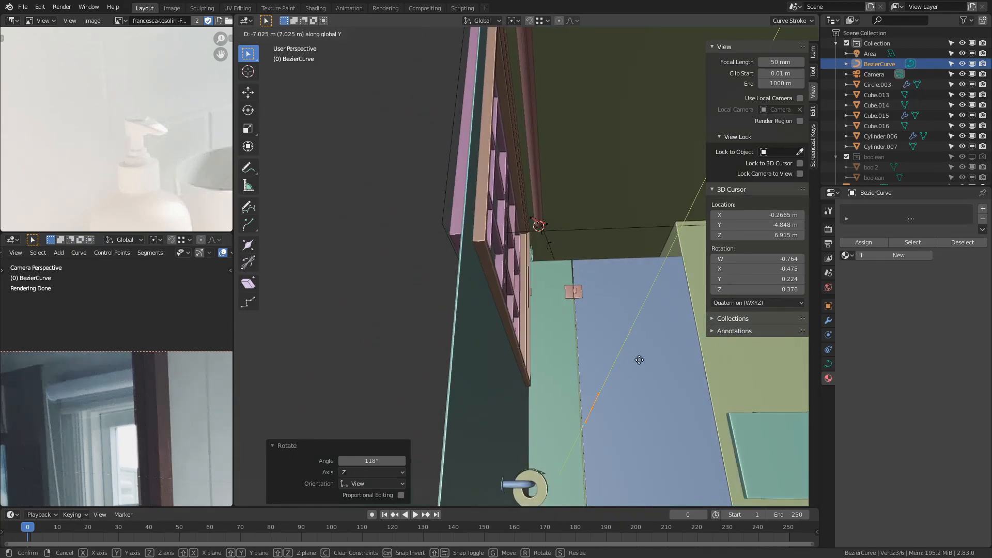
left_click(642, 370)
middle_click_drag(641, 370, 507, 419)
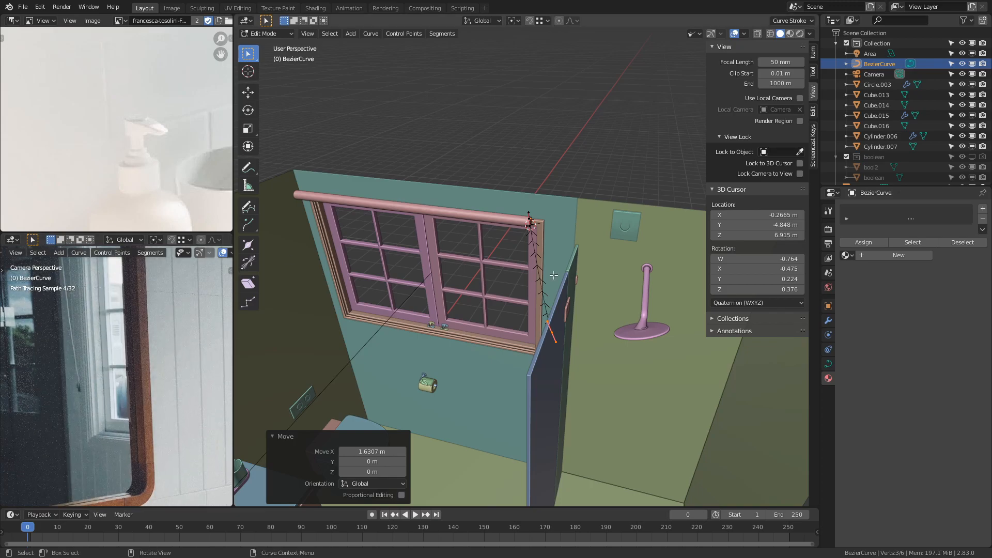
scroll(605, 242, "up", 5)
scroll(605, 242, "up", 4)
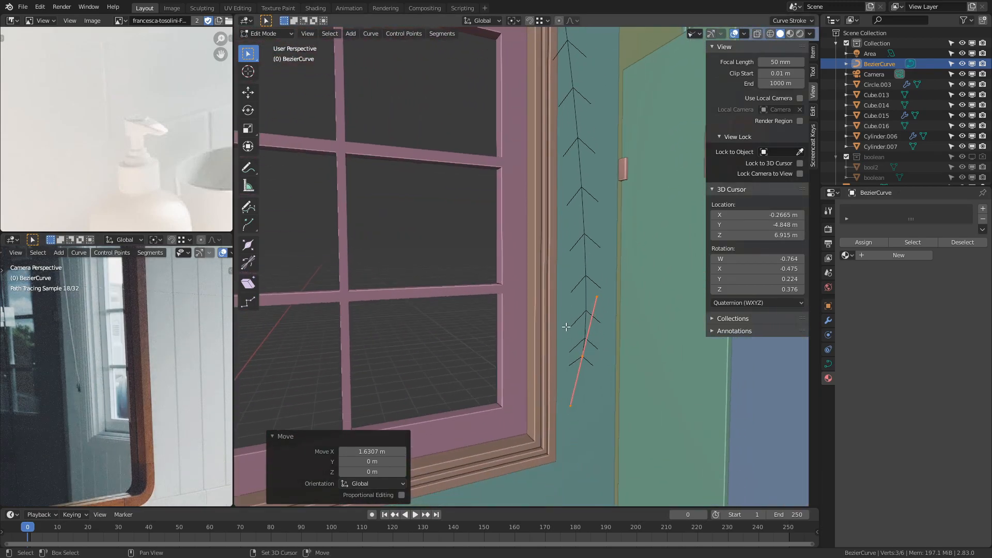
key("g")
left_click(590, 332)
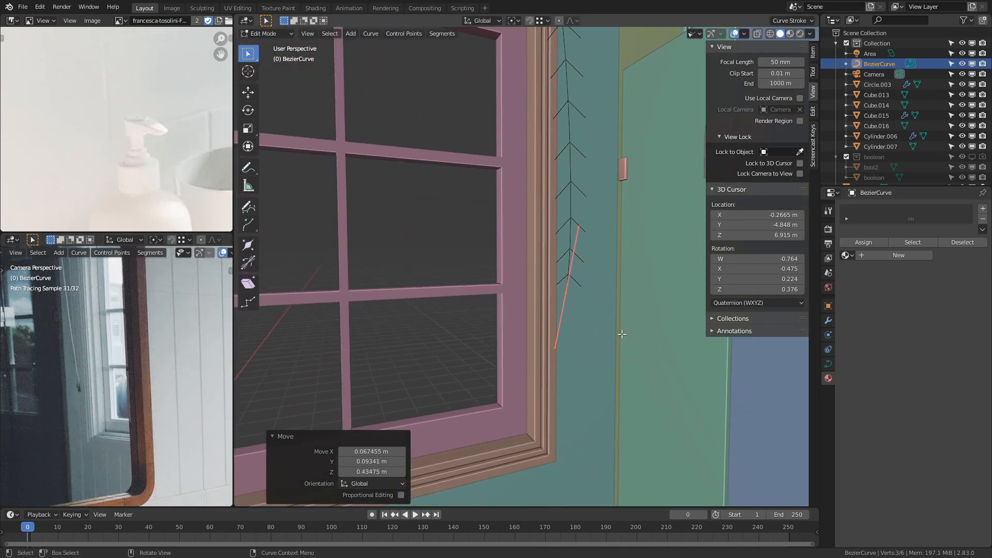
Step: Return to object mode and give the hanging curve a bevel depth of 0.005 m to form a thin cord
key("Tab")
middle_click_drag(632, 225, 612, 349, "shift")
left_click(829, 364)
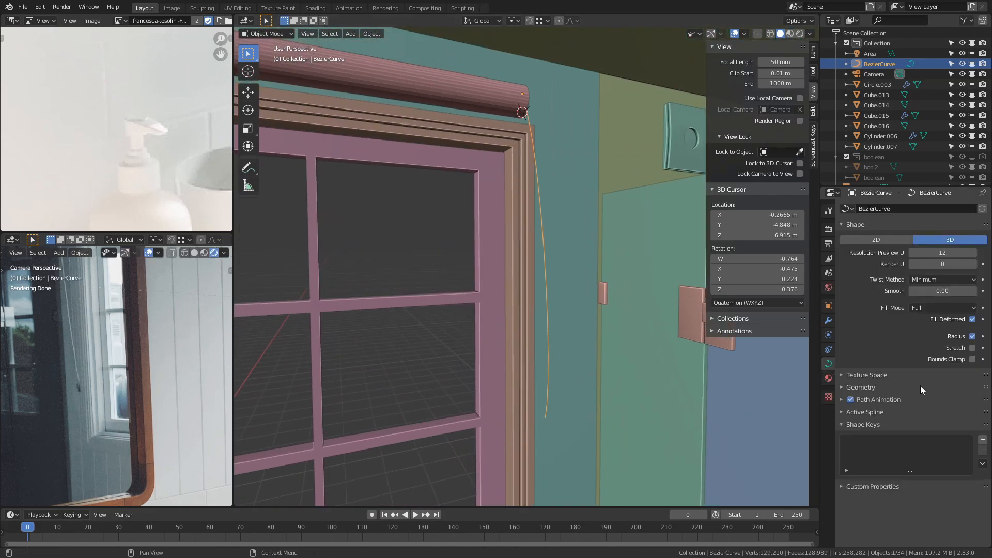
left_click(868, 387)
mouse_move(953, 469)
left_mouse_down()
mouse_move(974, 468)
mouse_move(961, 468)
left_mouse_up()
Step: Shade the rod above the window smooth and enable Auto Smooth at 30°
middle_click_drag(626, 290, 491, 289)
left_click(419, 234)
middle_click_drag(425, 237, 466, 316)
middle_click_drag(476, 261, 580, 240)
left_click(563, 216)
right_click(555, 208)
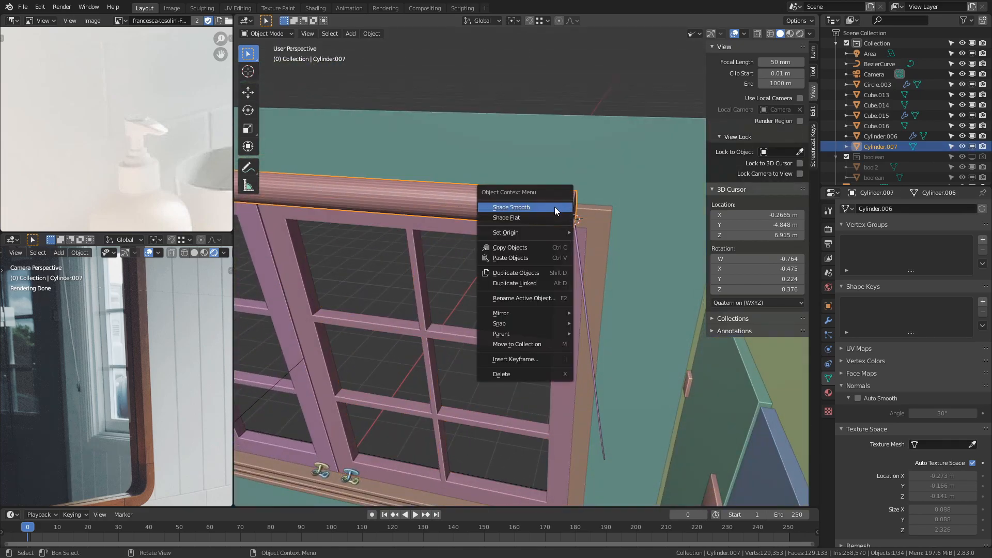
left_click(557, 207)
left_click(858, 397)
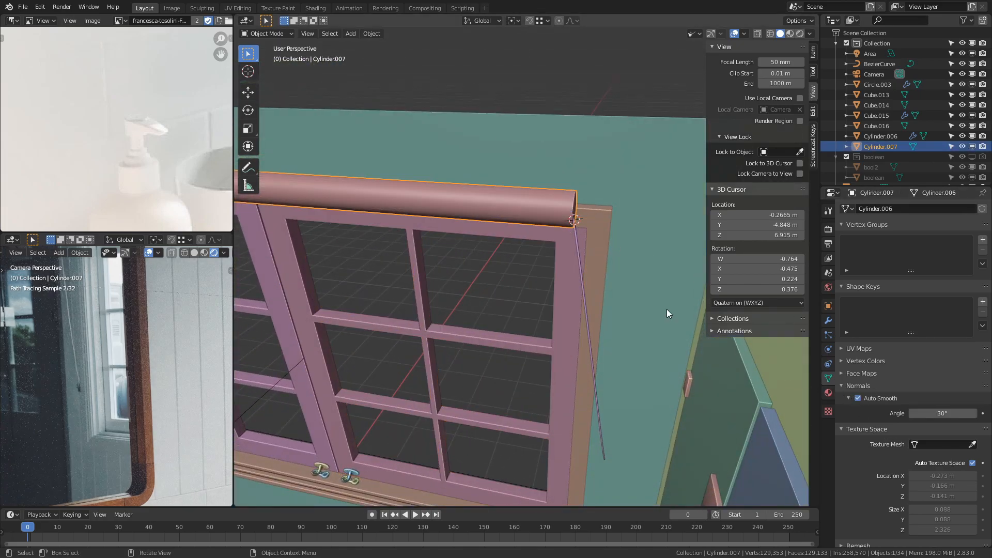
Step: Edit the cord curve in front view and move its top control point to the rod's outer edge
left_click(577, 240)
middle_click_drag(569, 238, 485, 231)
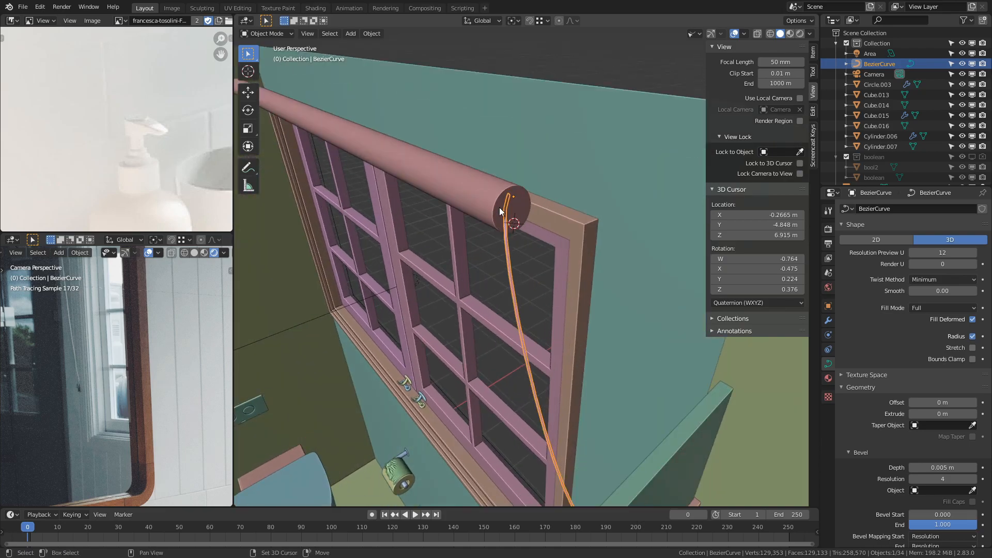
key("KP_1")
middle_click_drag(573, 267, 606, 380, "shift")
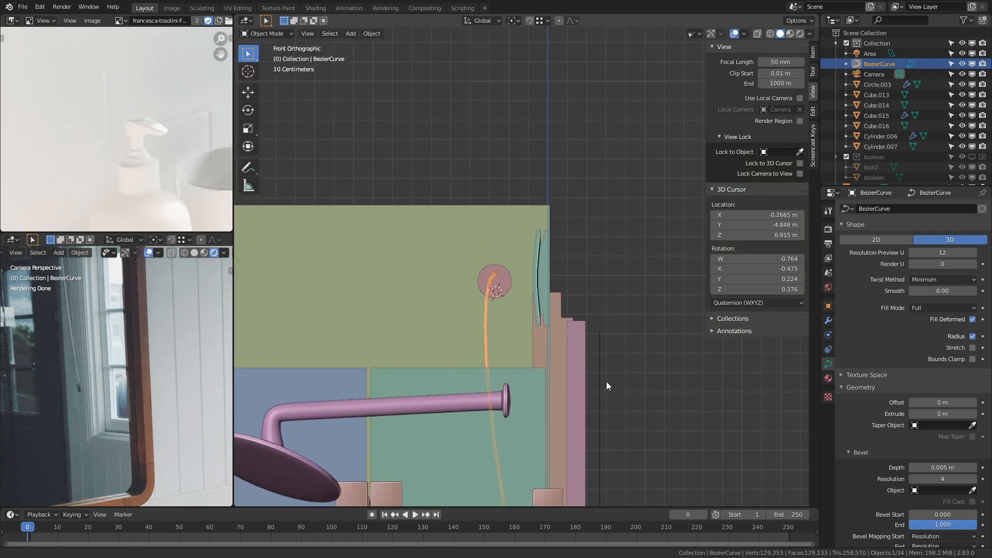
scroll(488, 350, "up", 5)
key("Tab")
middle_click_drag(456, 316, 468, 299, "shift")
left_click_drag(470, 292, 489, 253)
key("g")
left_click(450, 263)
Step: Scale the top control point's handles to about 0.22 and nudge the point against the side of the rod
key("s")
left_click(414, 313)
key("g")
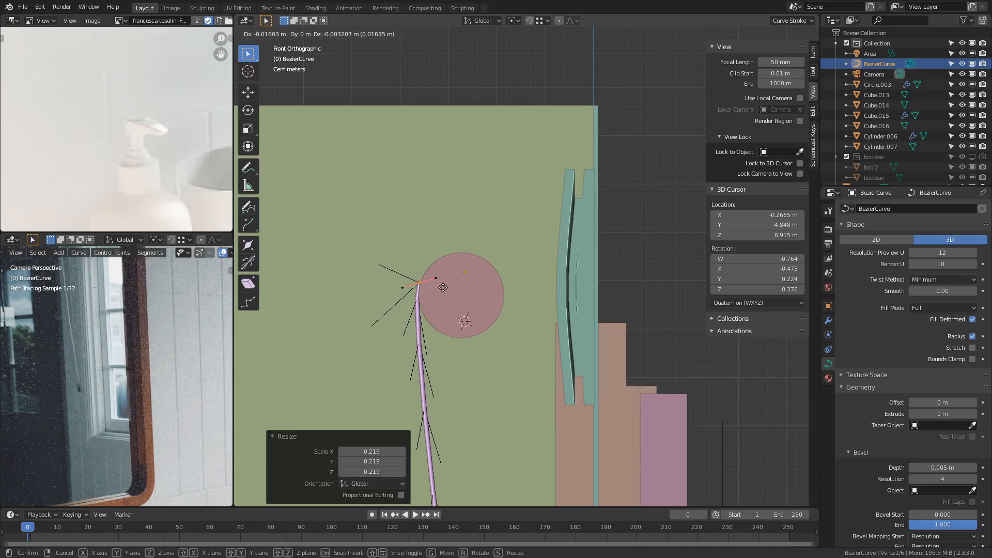
left_click(443, 287)
Step: Extrude a new curve point onto the top of the rod, rotate it about 18° and enlarge its handles
key("e")
left_click(489, 260)
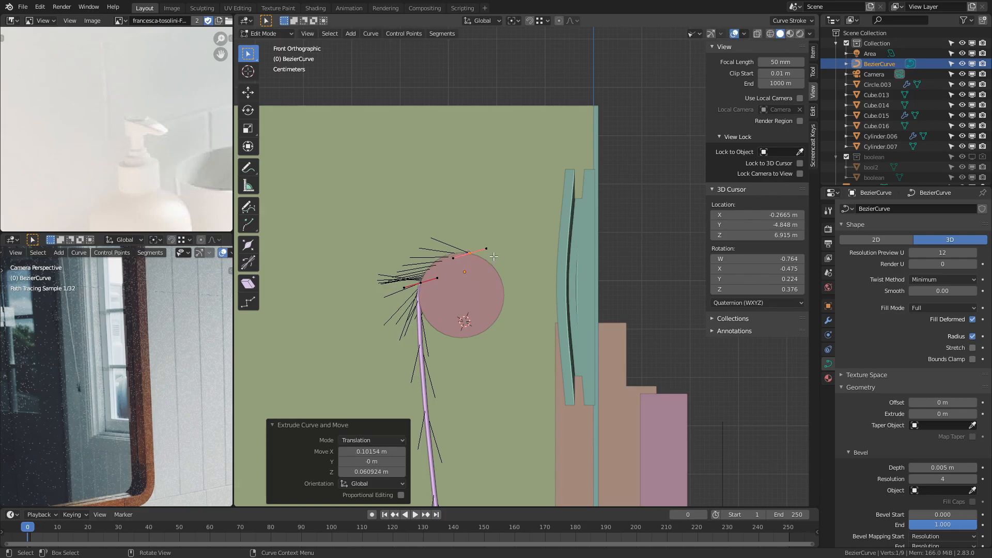
key("r")
left_click(580, 255)
key("s")
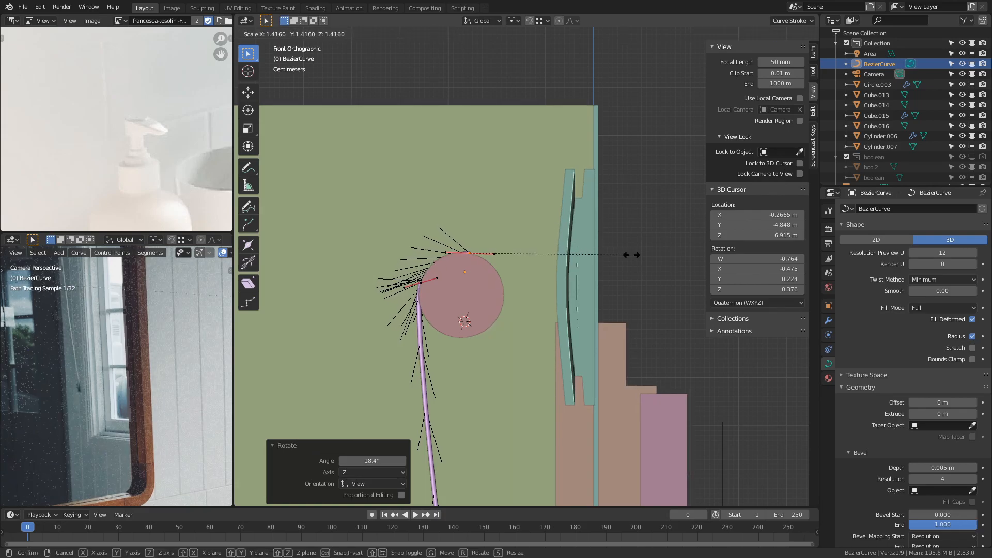
left_click(634, 255)
Step: Move the bend between the rod's side and top about 0.03 m outward so the cord wraps around the rod
left_click_drag(447, 243, 430, 292)
key("g")
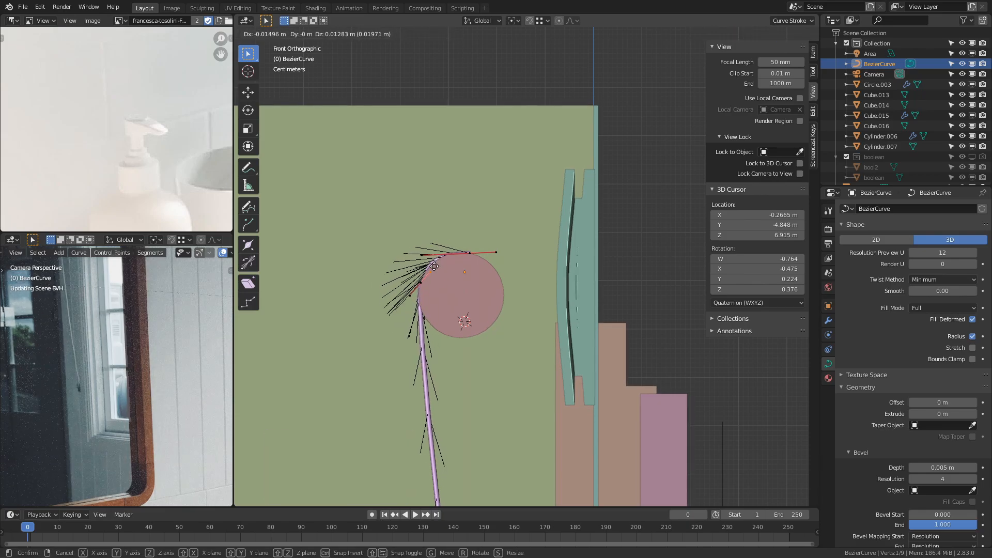
left_click(425, 272)
middle_click_drag(429, 269, 538, 318)
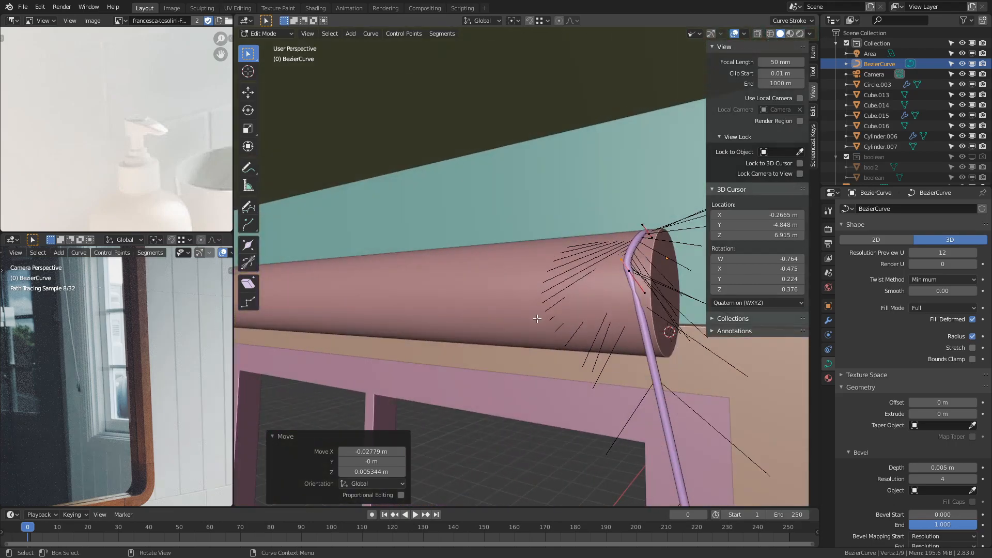
Step: Move the cord's upper control points about 0.04 m in front view to fit the rod's curved side
left_click(646, 295)
middle_click_drag(646, 297, 558, 407)
key("KP_1")
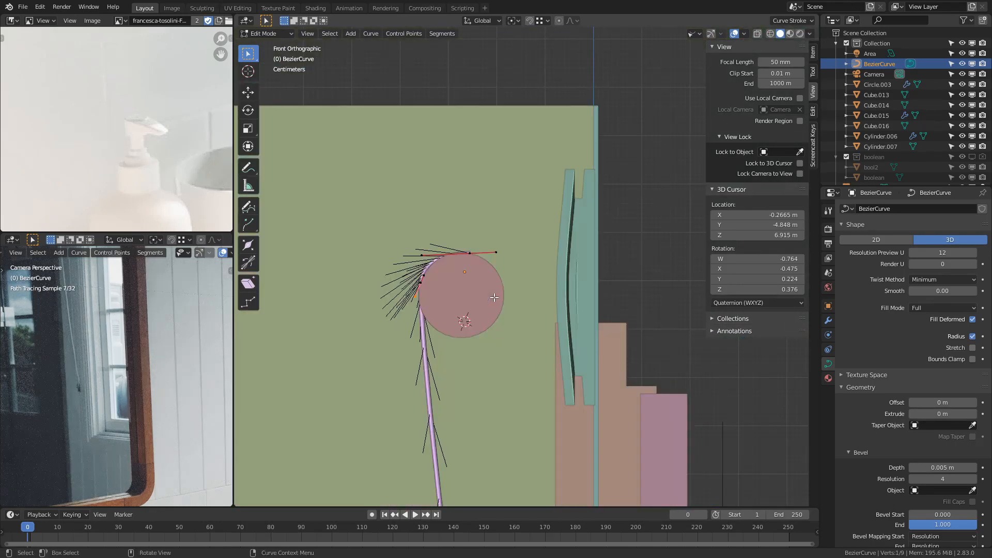
scroll(558, 406, "up", 3)
key("g")
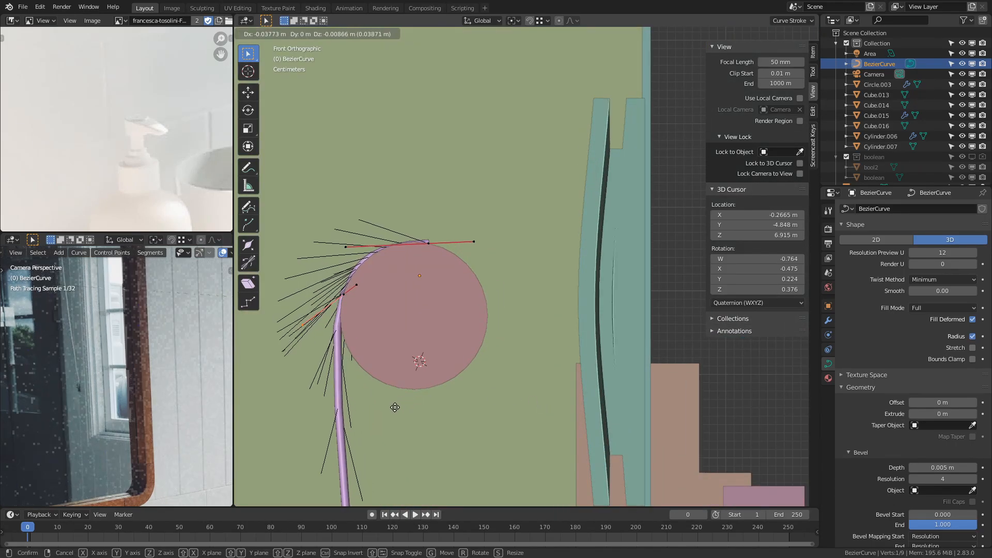
left_click(399, 401)
Step: Move the cord's lowest control point about 0.08 m along Y beside the window frame
middle_click_drag(401, 399, 497, 341)
scroll(496, 342, "down", 5)
left_click(581, 279)
scroll(584, 281, "up", 4)
middle_click_drag(641, 274, 607, 286)
key("g")
left_click(585, 295)
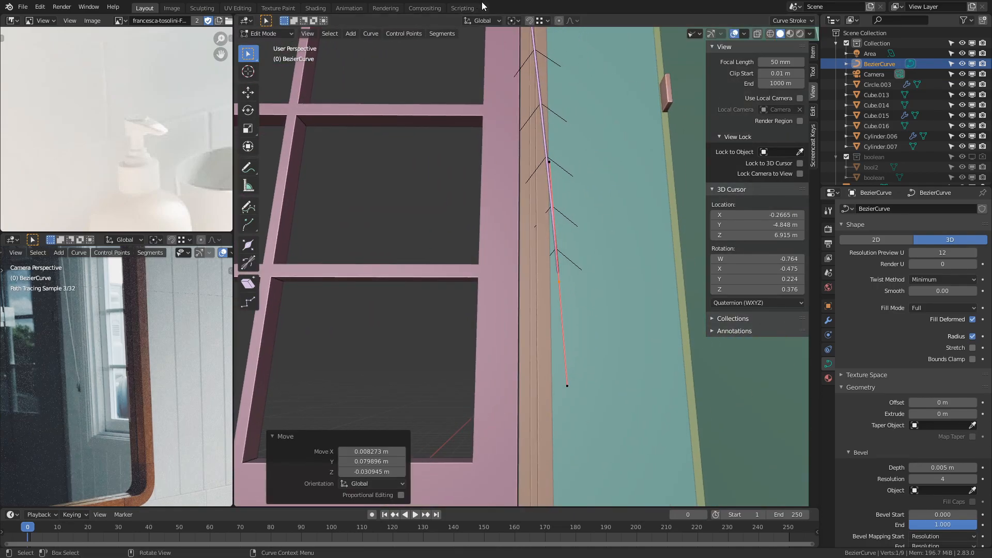
Step: Turn on face snapping and attach the cord's lower end to the wall surface
left_click(545, 21)
left_click(510, 82)
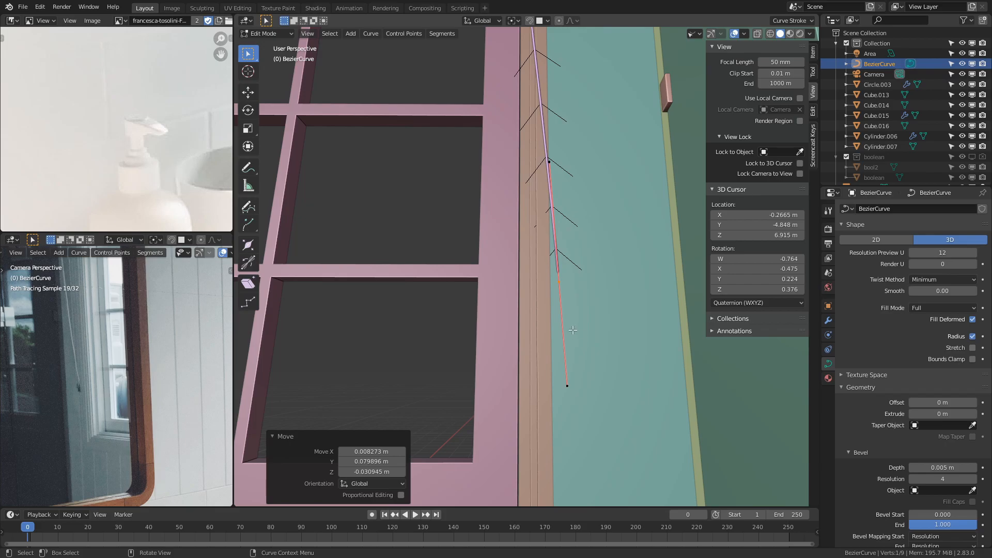
key("g")
left_click(561, 279)
scroll(561, 282, "down", 3)
middle_click_drag(561, 357, 575, 340)
Step: Snap the 3D cursor to the cord's lower end and add a cube there
key("shift+s")
left_click(561, 354)
key("Tab")
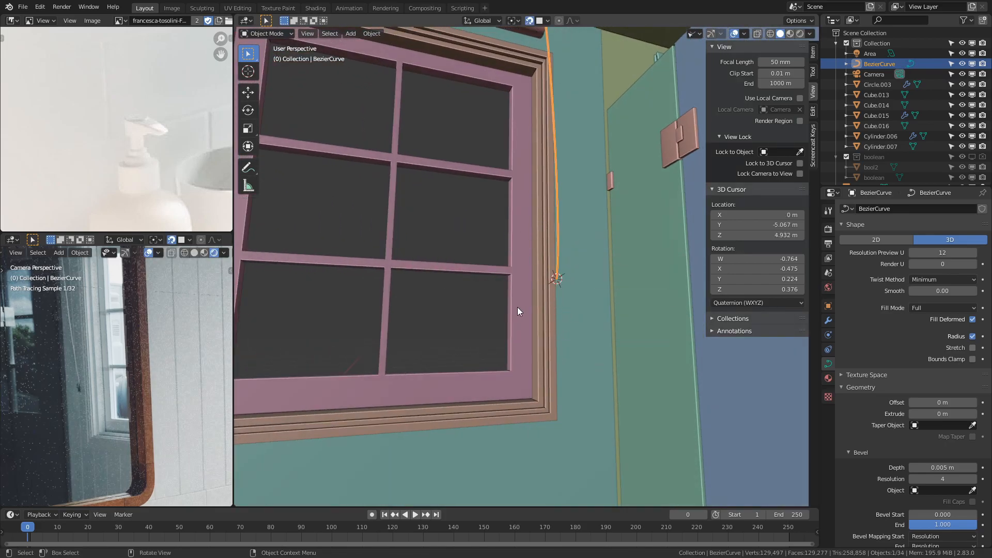
middle_click_drag(521, 306, 442, 305)
scroll(542, 270, "up", 3)
key("shift+a")
mouse_move(588, 273)
left_click(625, 279)
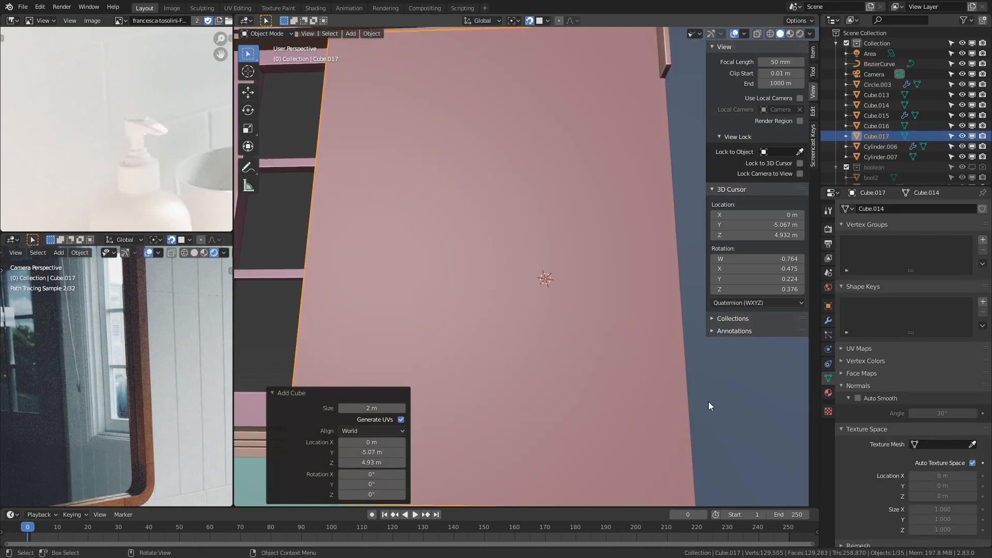
Step: Shrink the cube's mesh to a small cord pull and scale it to about 0.27 along Y
key("Tab")
key("s")
left_click(638, 328)
key("s")
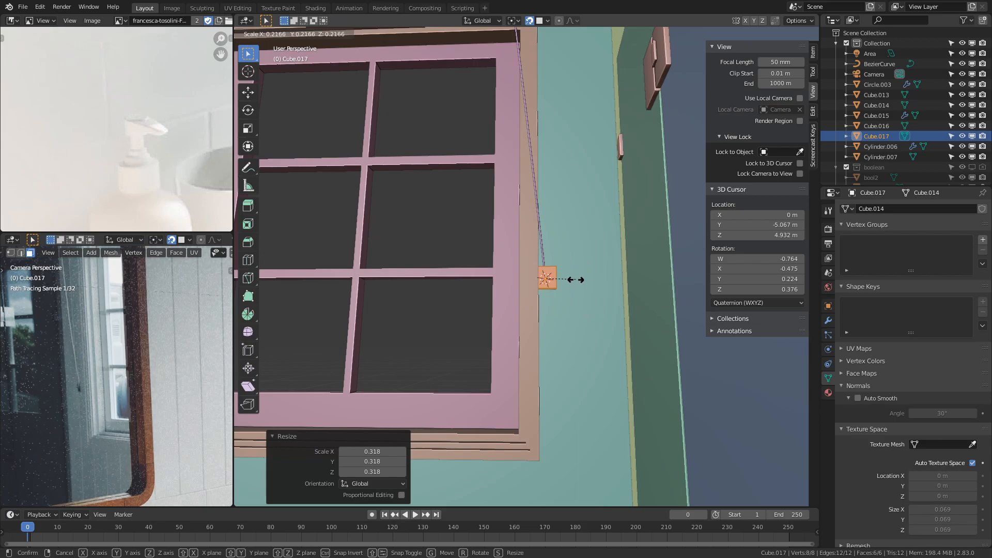
left_click(563, 285)
scroll(569, 288, "up", 4)
key("x")
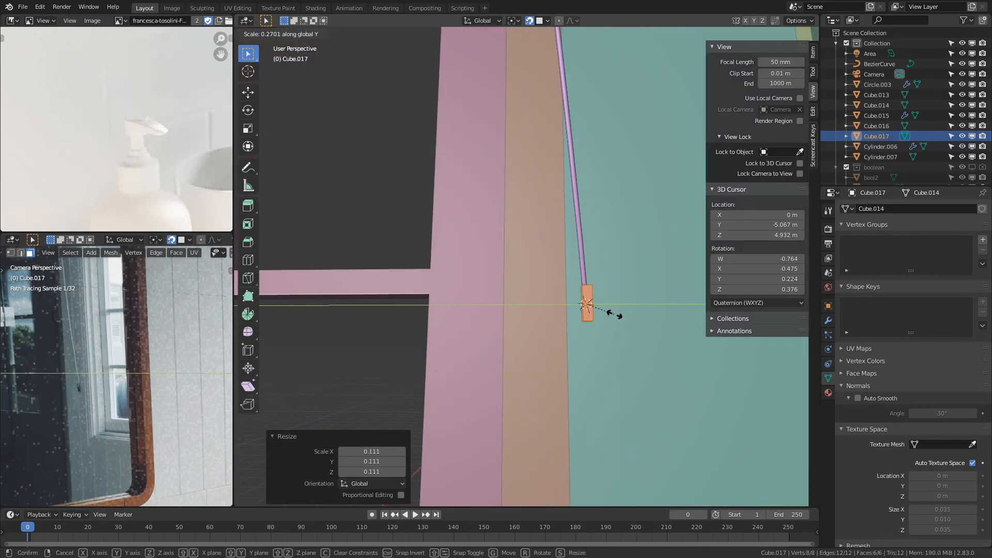
left_click(614, 314)
Step: Raise the cord pull's bottom face along Z and shift the whole pull about 0.003 m along Y
middle_click_drag(615, 314, 570, 211)
left_click(567, 217)
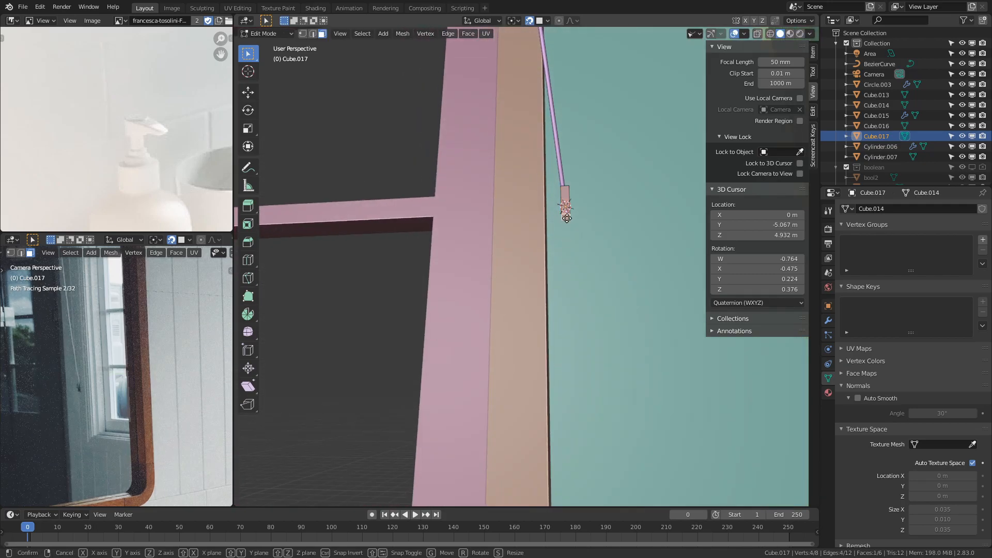
key("g")
key("z")
left_click(569, 217)
middle_click_drag(569, 216, 592, 333)
key("Tab")
key("g")
key("x")
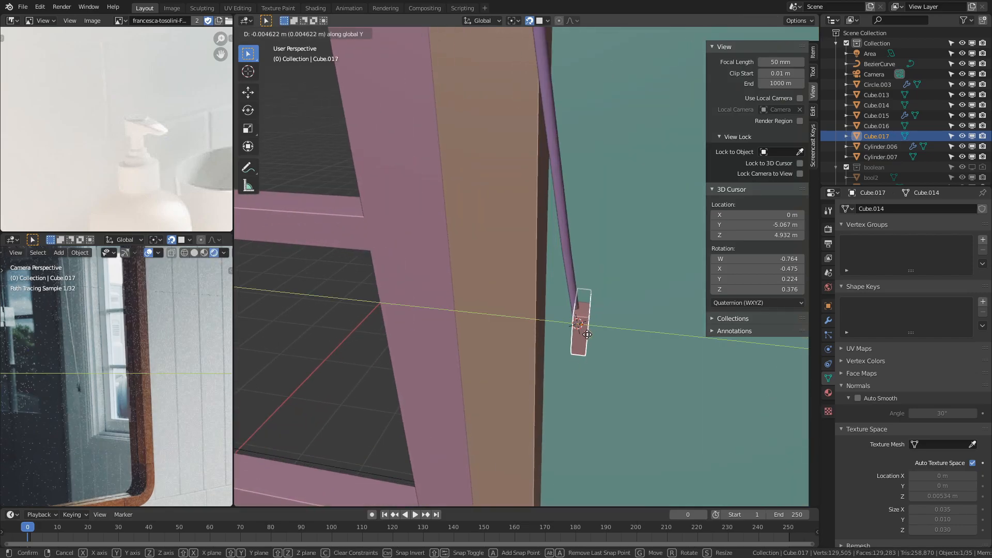
left_click(582, 336)
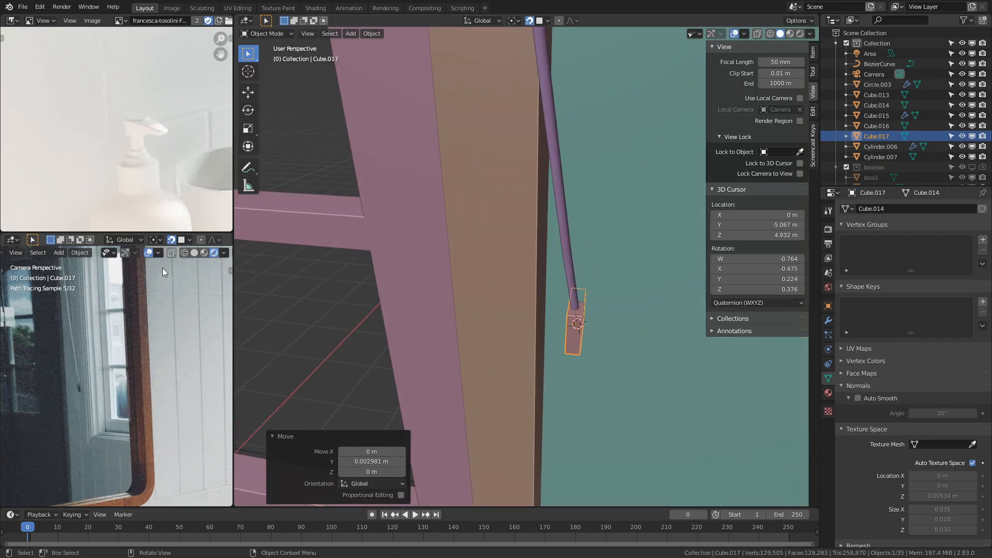
Step: Hide the overlays in the camera preview to examine the rendered window without the reference photo
left_click(149, 252)
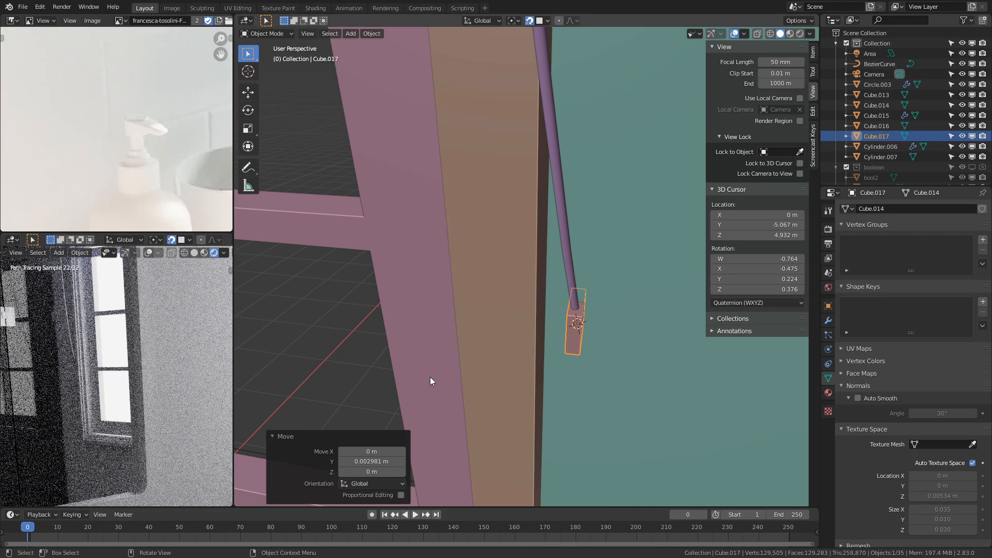
scroll(569, 364, "down", 7)
middle_click_drag(398, 316, 474, 281)
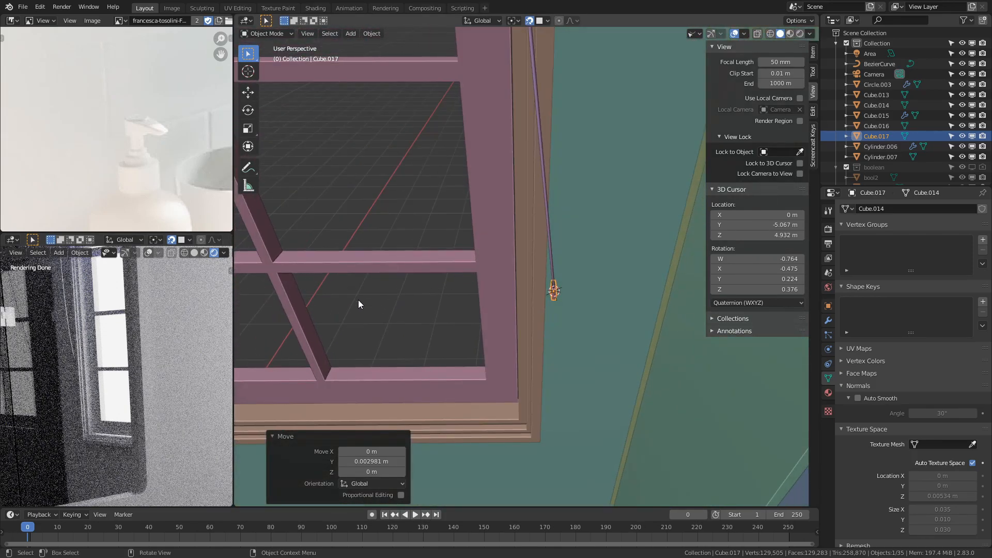
Step: Try to shift the window casing about 0.05 m along X and a neighbouring window part along Y
left_click(519, 342)
middle_click_drag(509, 354, 235, 284)
middle_click_drag(373, 472, 405, 240)
key("KP_7")
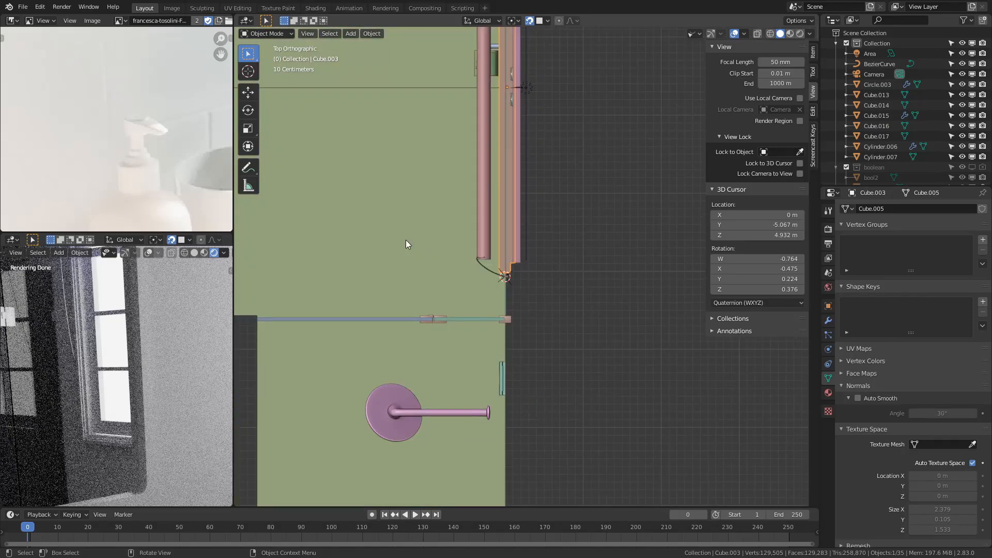
scroll(553, 395, "up", 7)
key("g")
key("x")
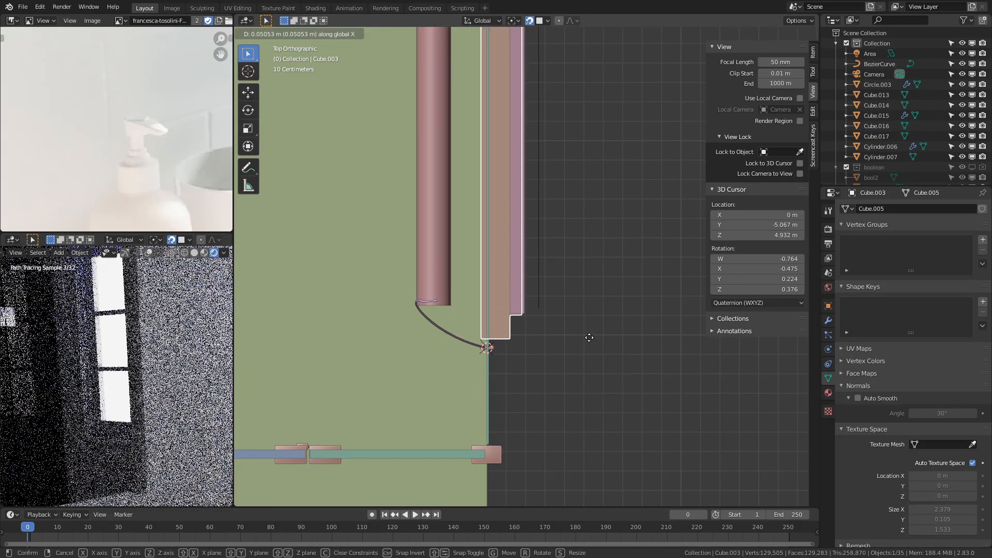
left_click(588, 337)
scroll(573, 317, "down", 7)
left_click(525, 252)
key("g")
key("y")
left_click(529, 255)
Step: Select the window casing together with both sashes and move them along X in top view
middle_click_drag(529, 254, 562, 262)
left_click(549, 216)
scroll(509, 269, "up", 5)
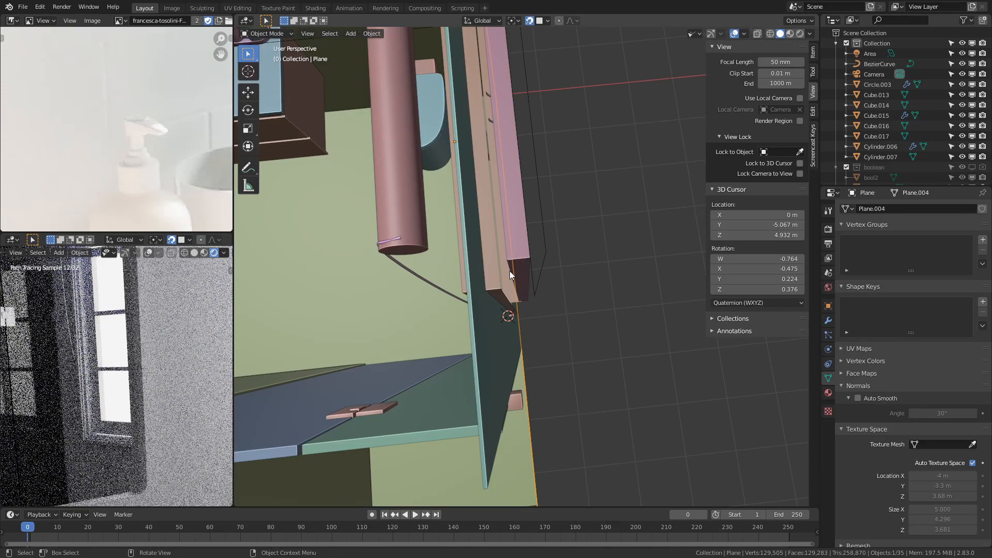
left_click(526, 252, "shift")
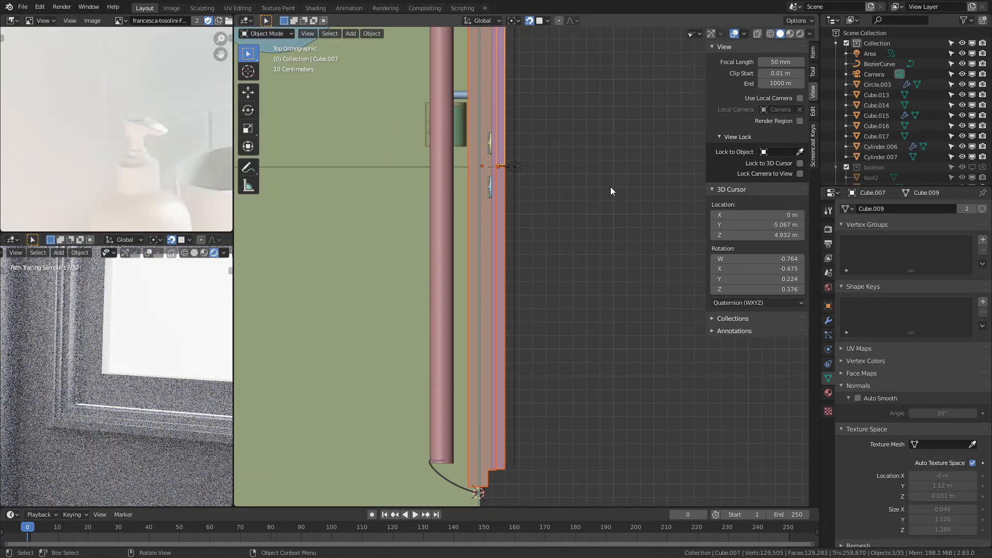
key("g")
key("x")
left_click(622, 281)
left_click(622, 281)
Step: Select the bottom-edge vertices of the window sash in right view and try lowering them along Z
scroll(499, 321, "down", 8)
middle_click_drag(587, 356, 349, 247)
key("KP_3")
scroll(683, 406, "up", 10)
middle_click_drag(543, 364, 426, 294, "shift")
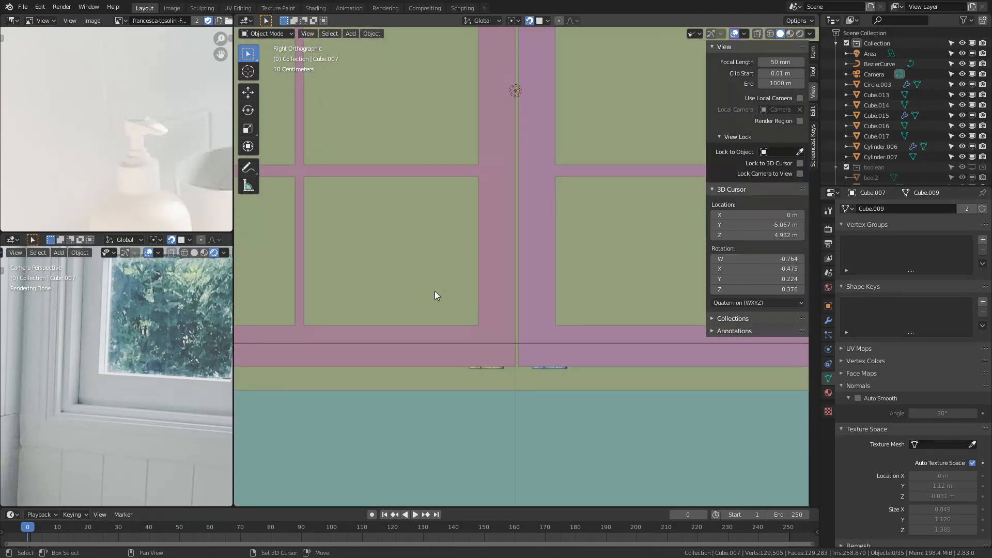
scroll(551, 329, "down", 5)
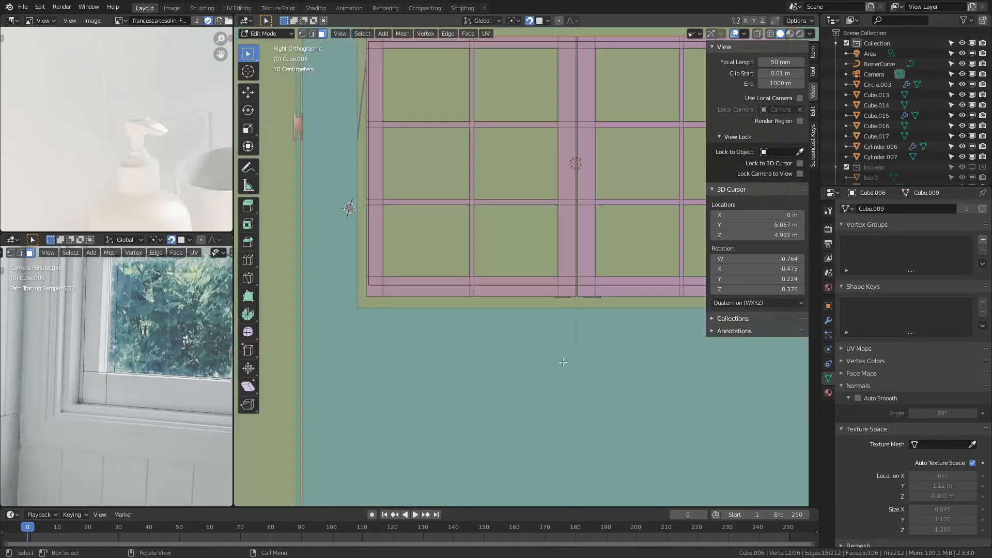
key("Tab")
key("shift+z")
left_click_drag(358, 364, 575, 306)
key("1")
mouse_move(390, 353)
left_mouse_down()
mouse_move(589, 270)
mouse_move(594, 280)
left_mouse_up()
scroll(432, 321, "up", 4)
middle_click_drag(432, 321, 481, 309, "shift")
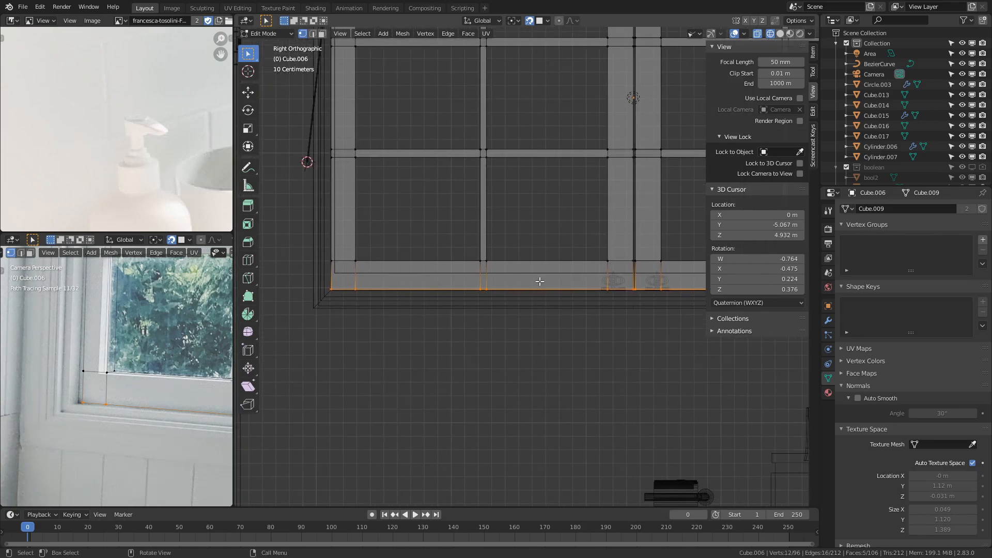
key("shift+z")
scroll(481, 309, "up", 2)
key("g")
key("z")
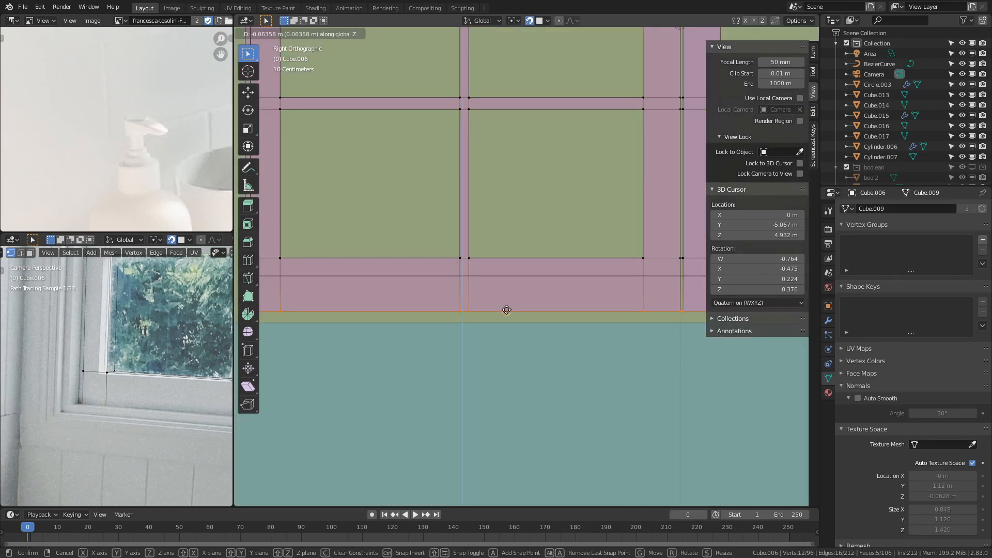
right_click(495, 419)
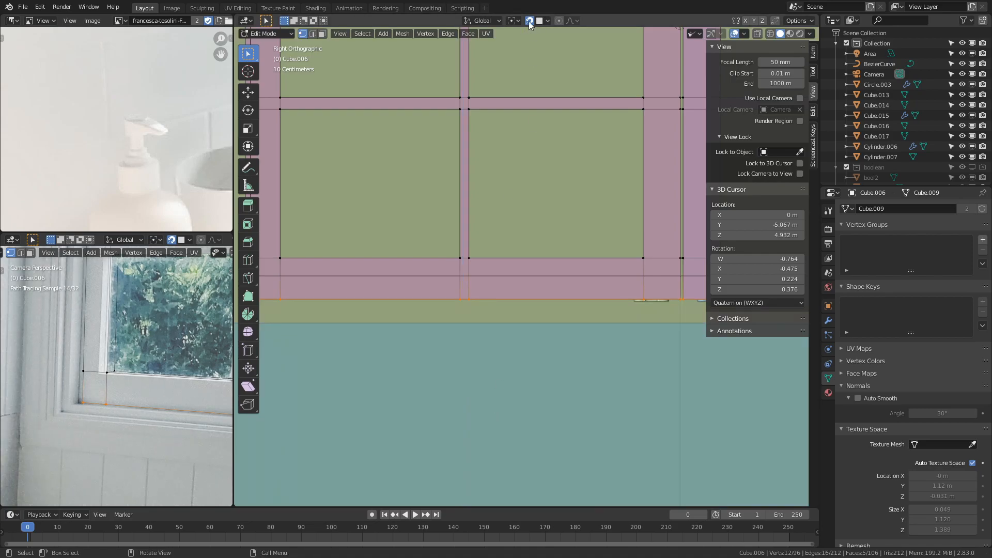
Step: Turn off snapping and lower the sash's bottom edge slightly along Z
key("g")
key("z")
left_click(628, 389)
key("Tab")
scroll(525, 229, "down", 9)
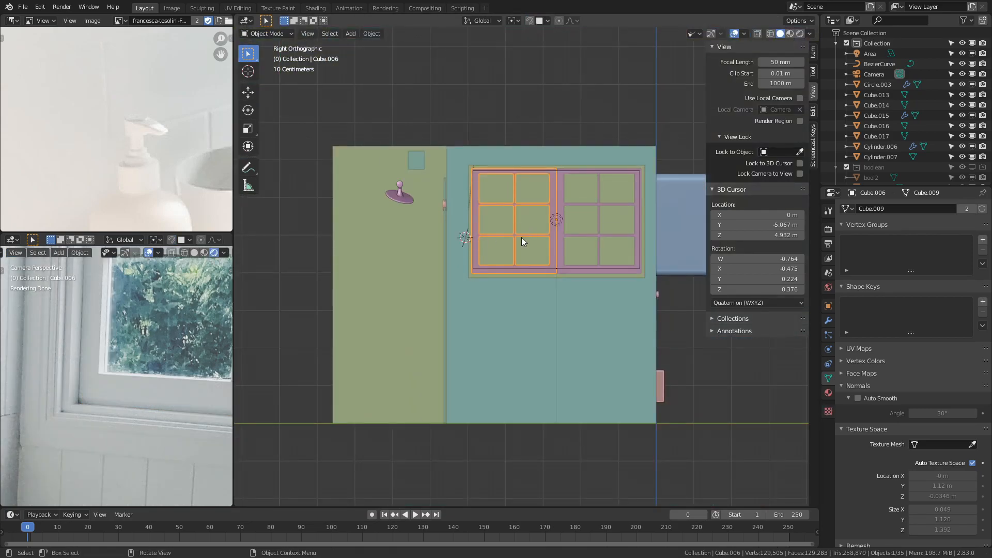
Step: Examine the scene through the camera in rendered shading, including the rod's reflection in the mirror
key("KP_0")
scroll(533, 294, "down", 3)
middle_click_drag(448, 324, 511, 283, "shift")
key("z")
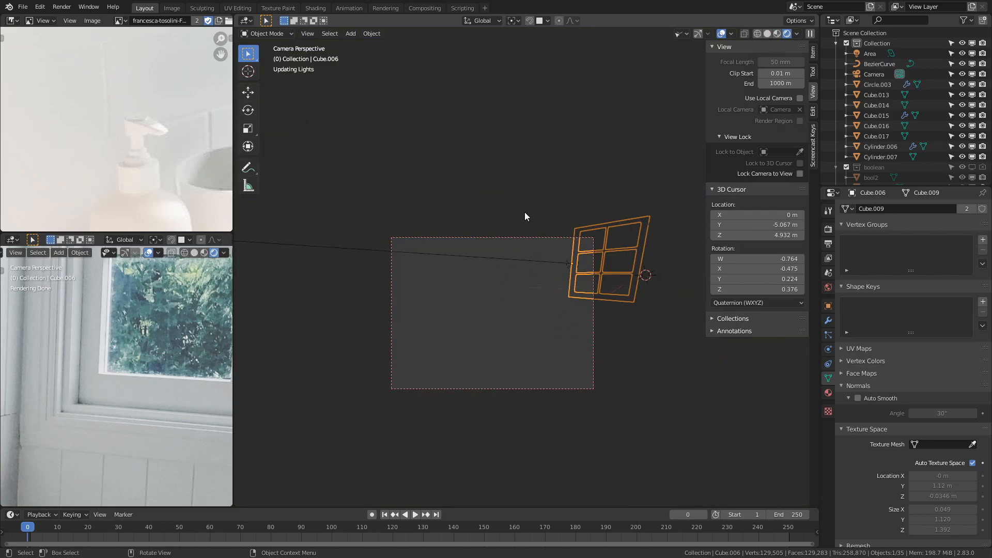
left_click(541, 281)
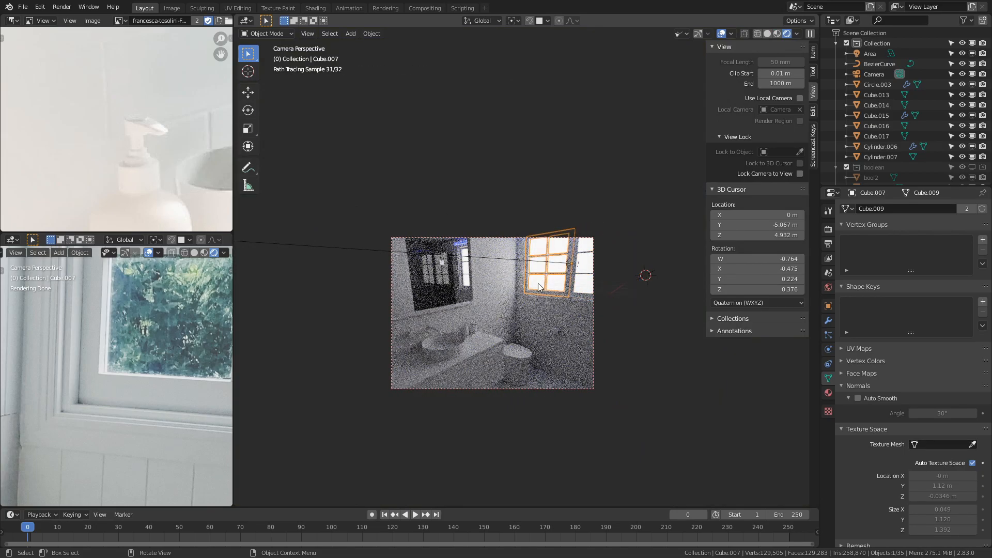
scroll(461, 248, "up", 5)
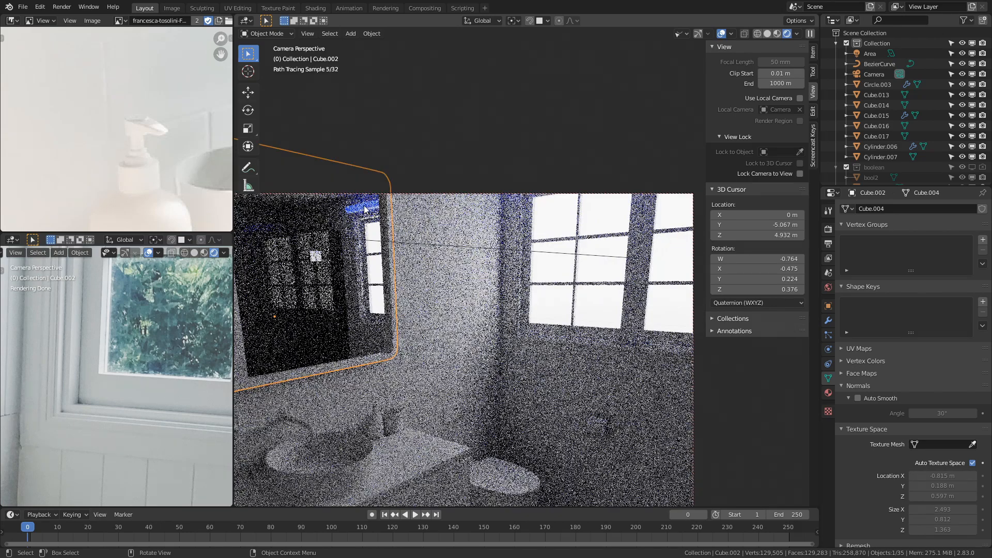
left_click(646, 179)
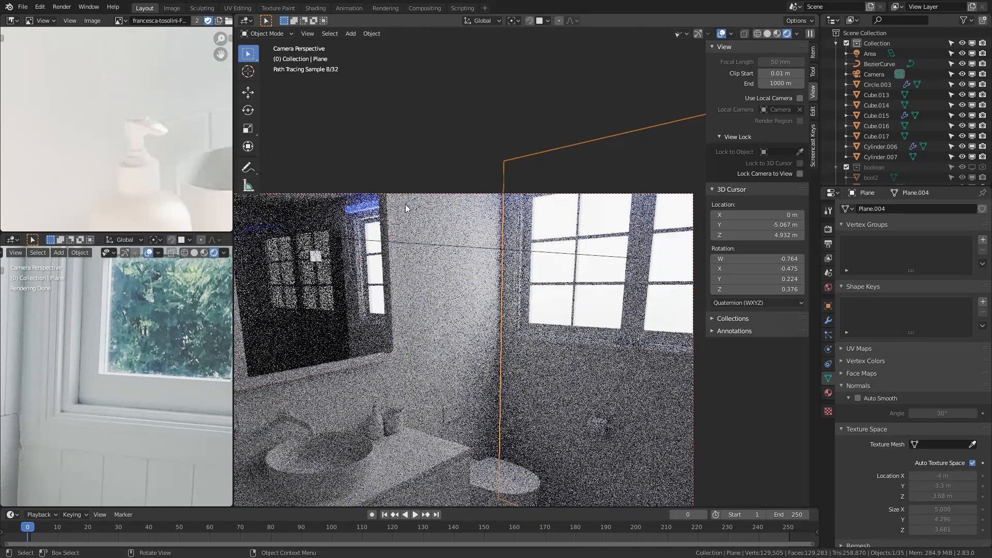
scroll(506, 259, "down", 3)
Step: Select the roller rod above the window in solid shading and unlink its black material
key("z")
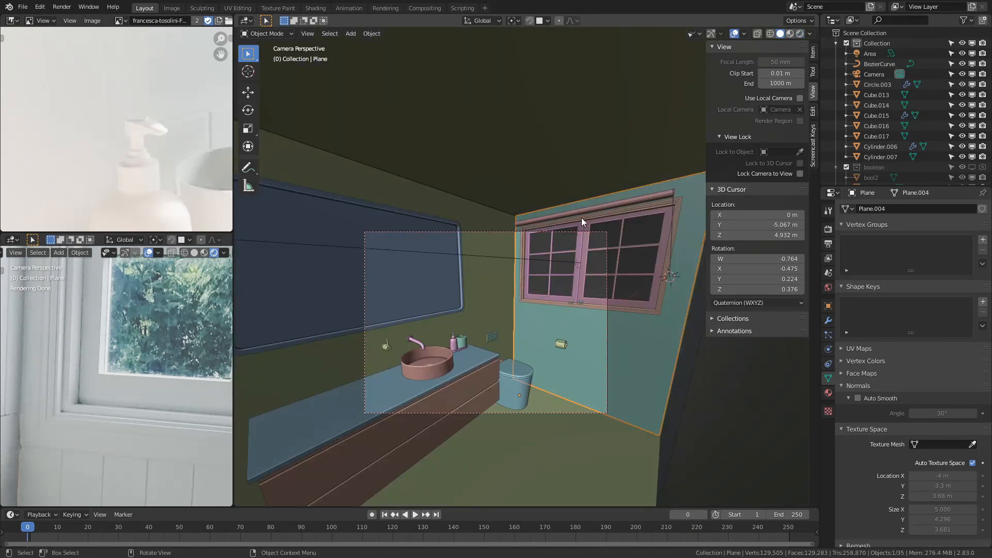
left_click(581, 213)
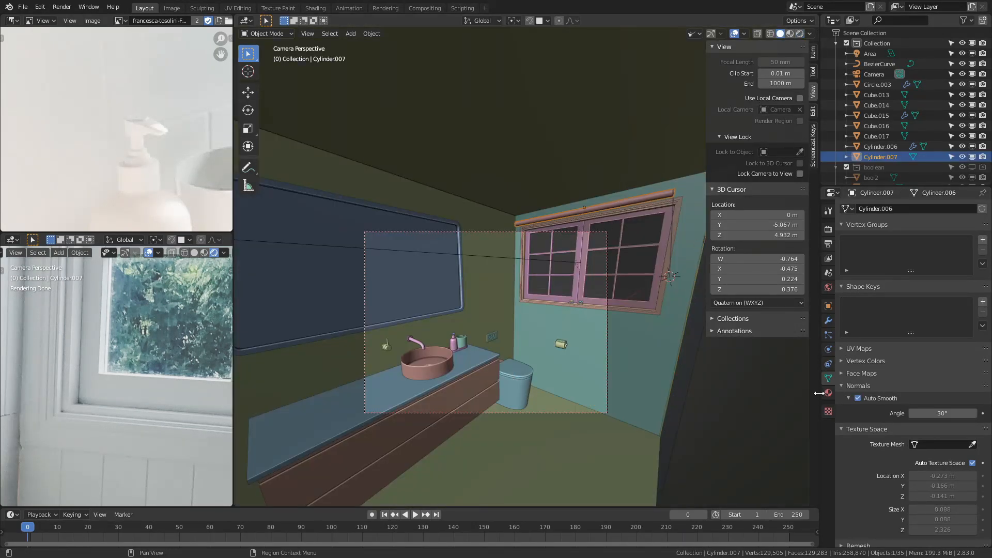
left_click(829, 393)
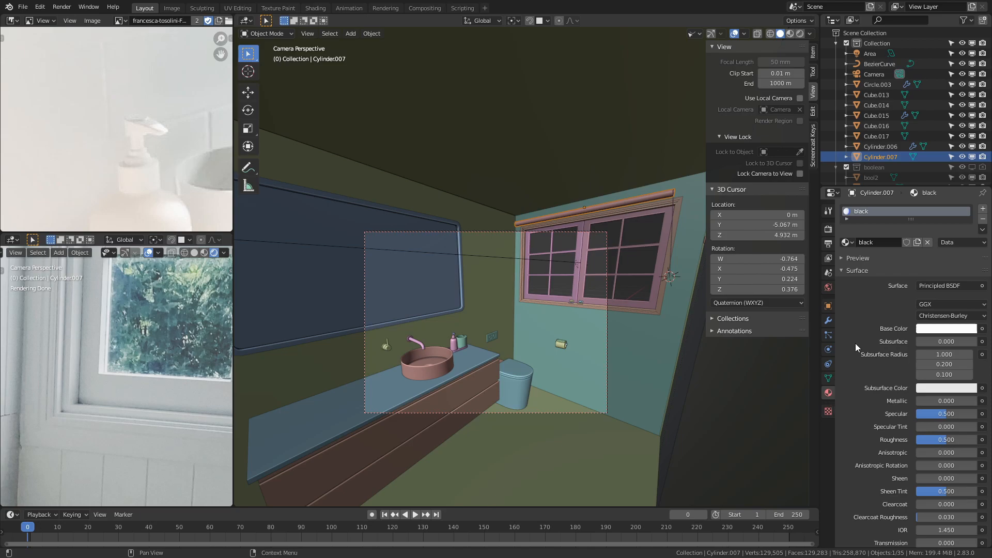
left_click(927, 242)
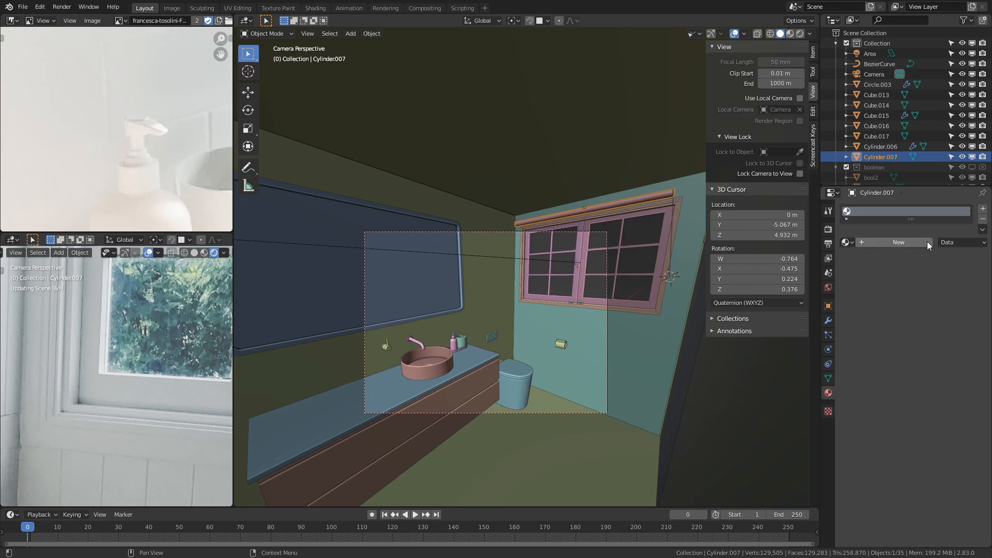
Step: Return to rendered shading and inspect the window and cord reflected in the mirror
key("z")
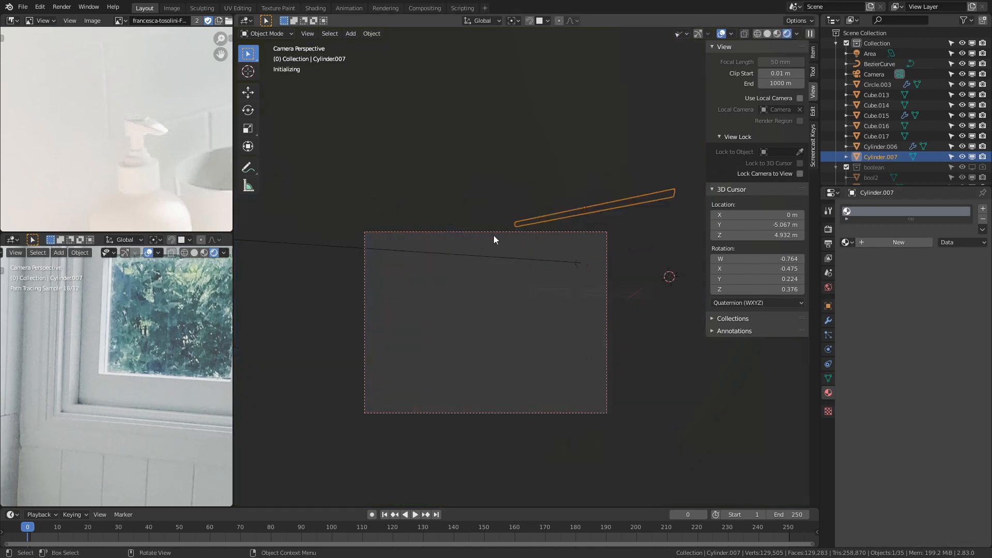
left_click(533, 281)
scroll(438, 271, "up", 2)
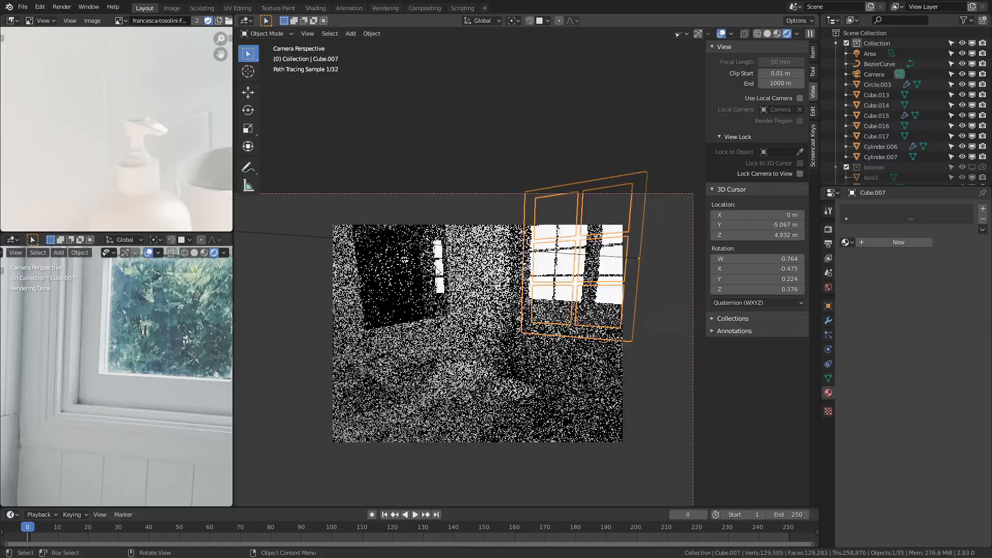
scroll(438, 268, "up", 5)
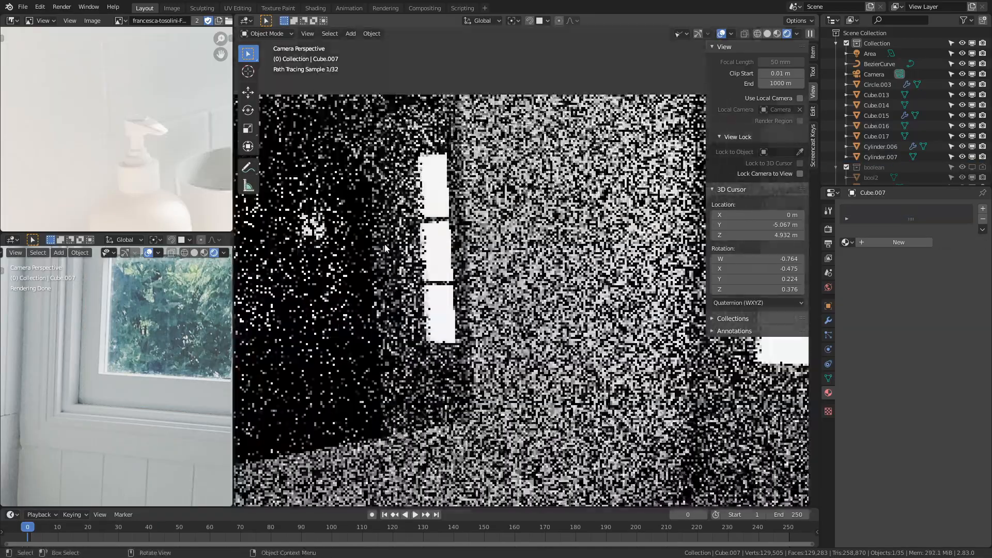
scroll(384, 244, "up", 5)
middle_click_drag(457, 254, 664, 284, "shift")
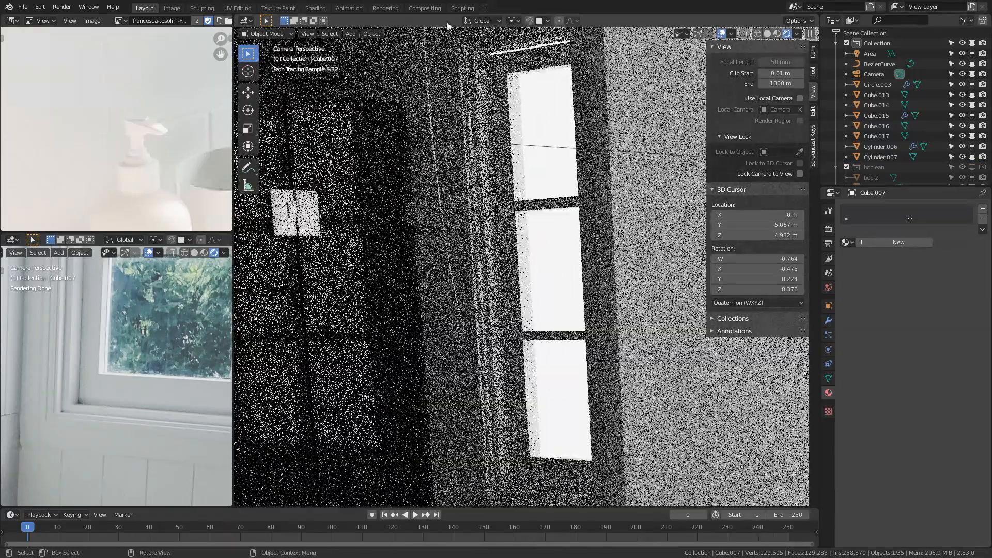
Step: Switch to solid shading and select the small handle block at the lower end of the pull cord
key("z")
scroll(593, 373, "down", 10)
middle_click_drag(695, 339, 506, 319, "shift")
scroll(509, 319, "up", 5)
middle_click_drag(667, 282, 441, 297, "shift")
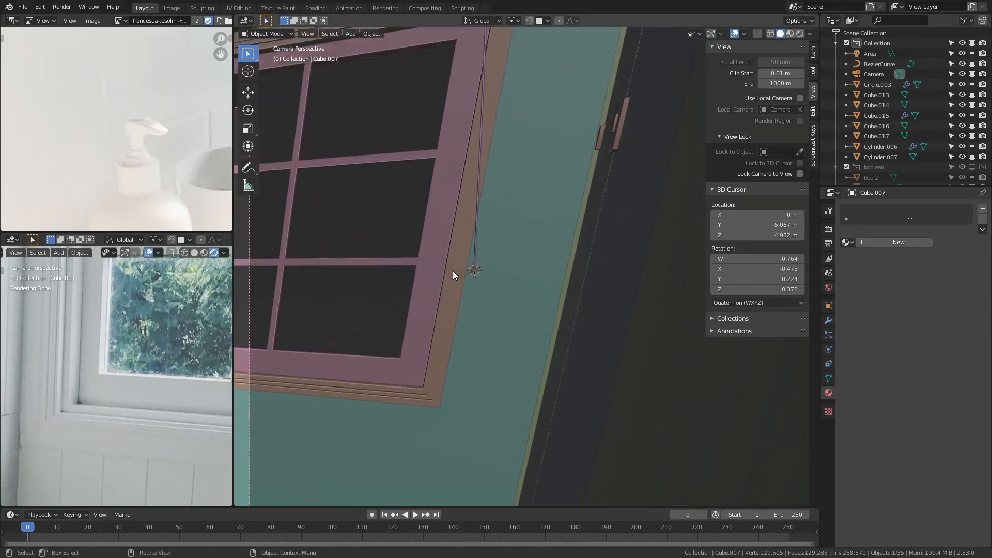
scroll(453, 271, "up", 5)
left_click(395, 271)
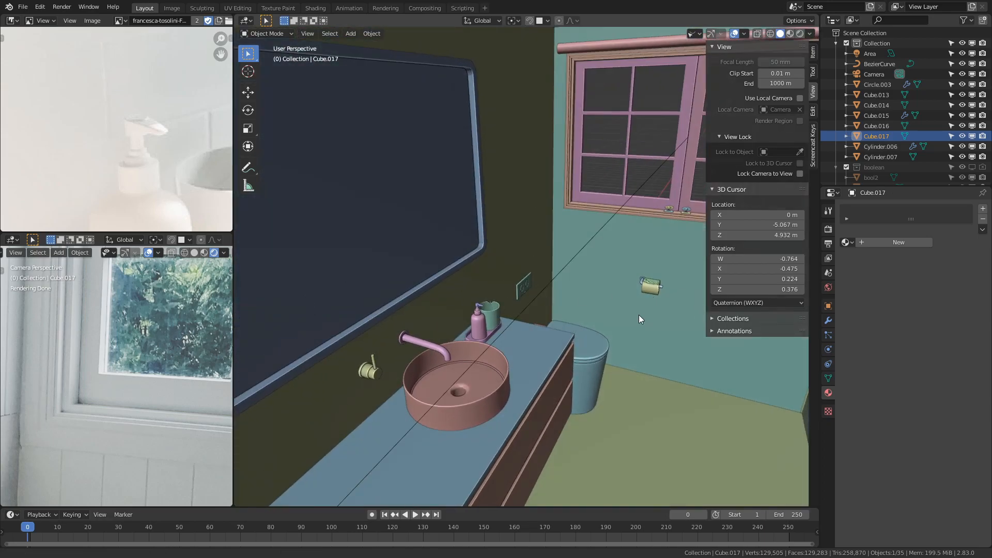
Step: Bevel the pull-cord handle's vertical edges with several segments to round its sides
middle_click_drag(643, 315, 325, 310, "shift")
key("KP_Decimal")
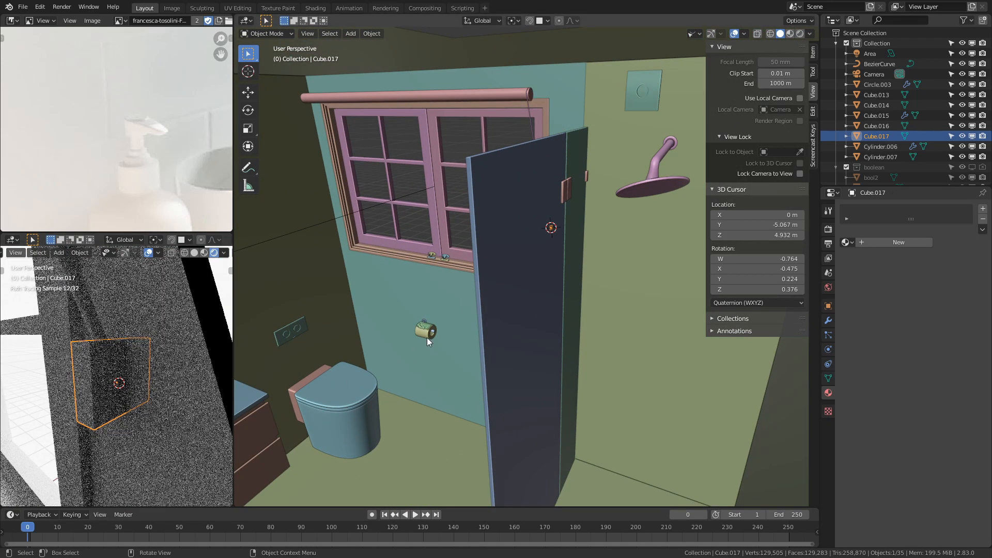
key("KP_Decimal")
key("KP_0")
scroll(413, 313, "down", 4)
middle_click_drag(429, 314, 613, 261)
key("Tab")
key("ctrl+b")
left_click(616, 313)
key("Tab")
Step: Shade the handle smooth and enable Auto Smooth for its normals
right_click(542, 285)
left_click(538, 292)
right_click(537, 290)
left_click(535, 289)
right_click(531, 278)
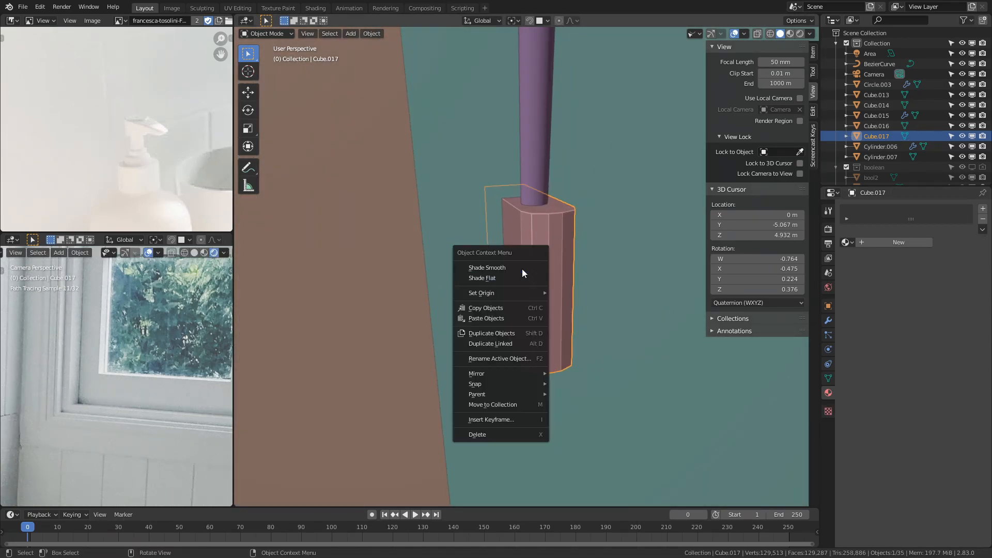
left_click(522, 268)
left_click(828, 379)
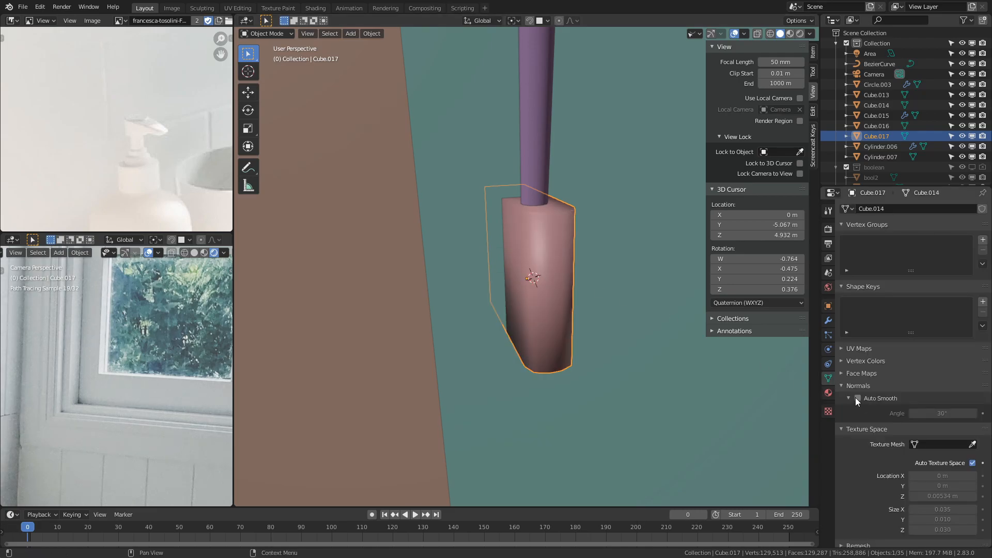
left_click(858, 398)
Step: Bevel the edge loops around the handle's upper and lower ends
key("Tab")
key("Tab")
key("Tab")
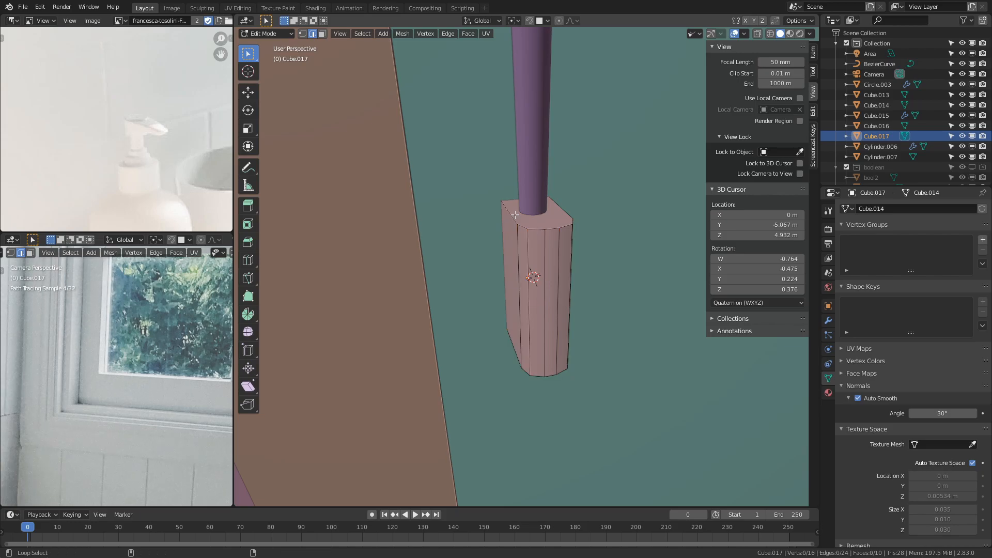
middle_click_drag(513, 371, 532, 342)
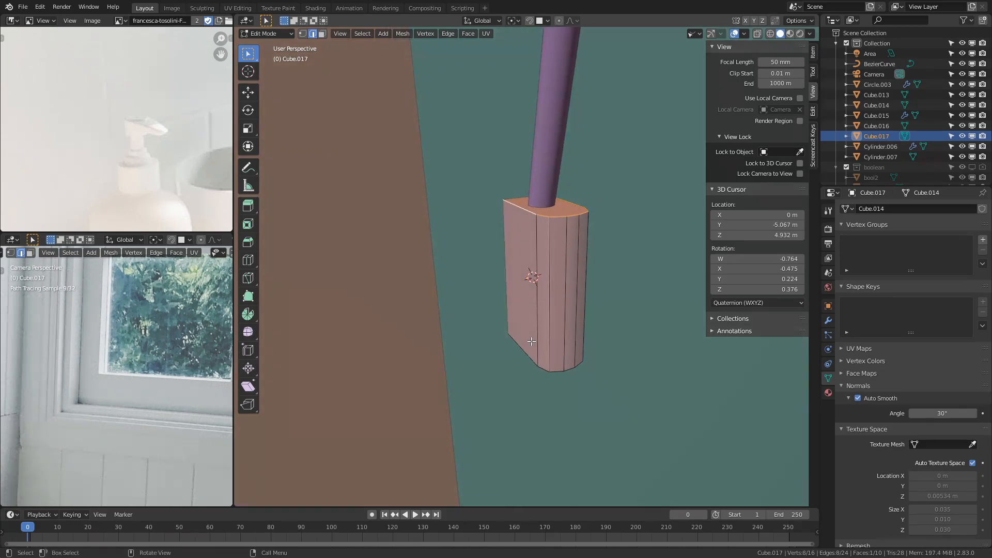
left_click(757, 416)
key("Tab")
Step: Shorten the handle by moving its bottom face and surrounding bevel faces up along Z
middle_click_drag(603, 291, 600, 287)
middle_click_drag(491, 151, 571, 310)
key("Tab")
key("3")
key("ctrl+KP_Add")
key("g")
key("z")
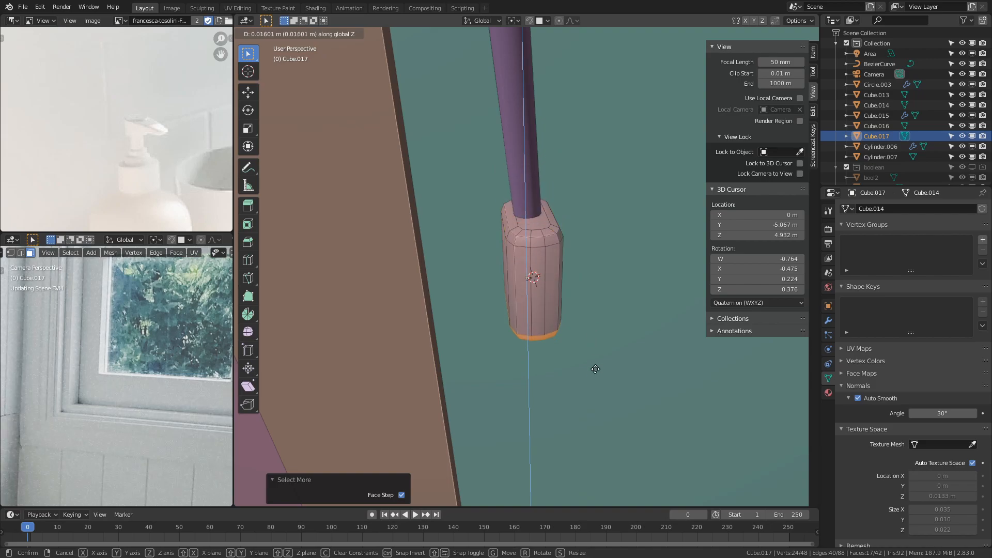
left_click(593, 348)
key("Tab")
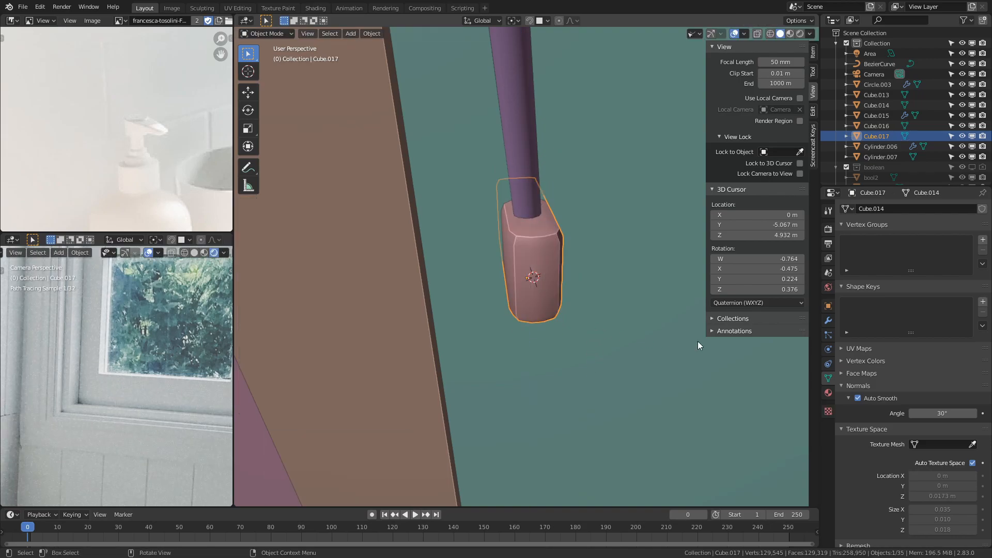
Step: Assign the existing Metallic material to the handle and return to the camera view
left_click(829, 393)
left_click(848, 242)
left_click(868, 287)
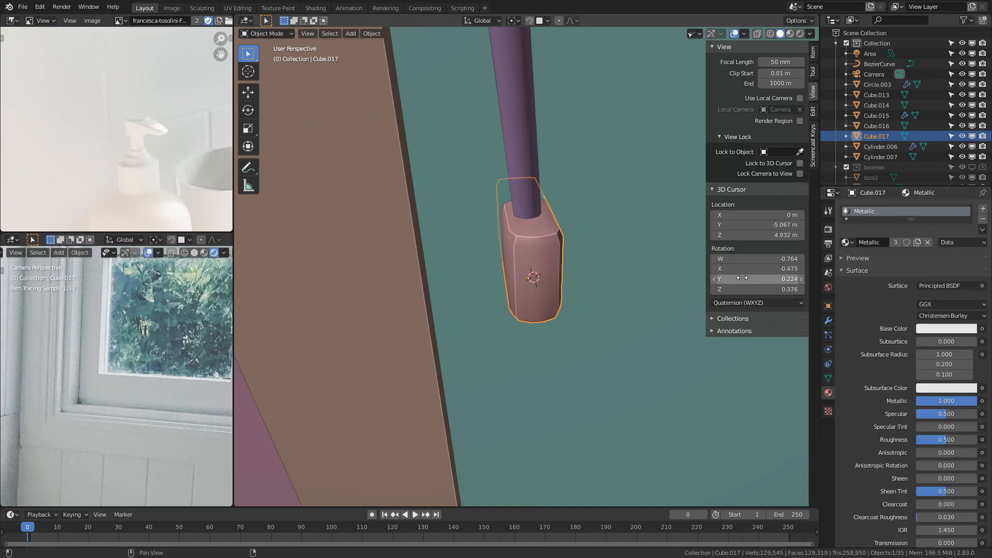
scroll(599, 271, "down", 10)
key("KP_0")
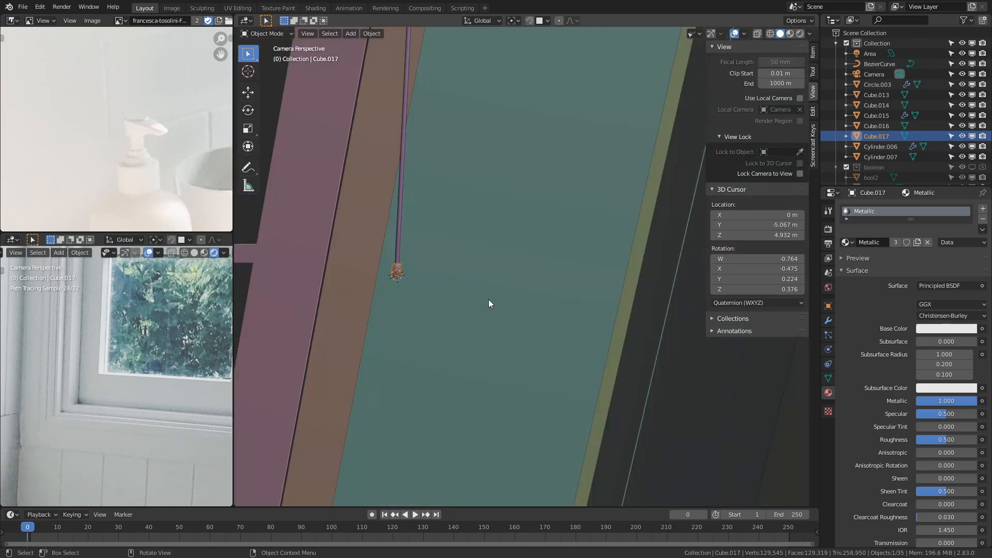